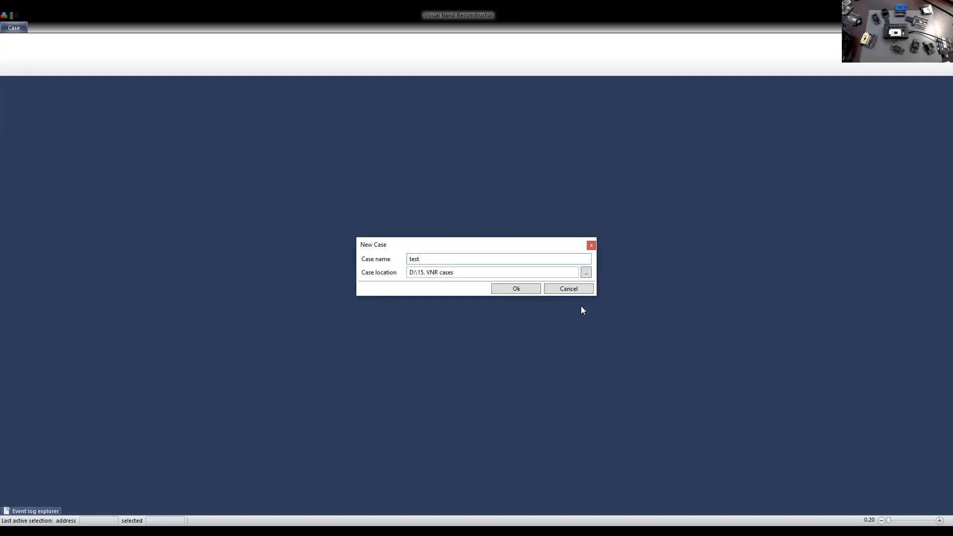
Create a case named test in D:\15. VNR cases, overriding existing files with the same names.
left_click(519, 292)
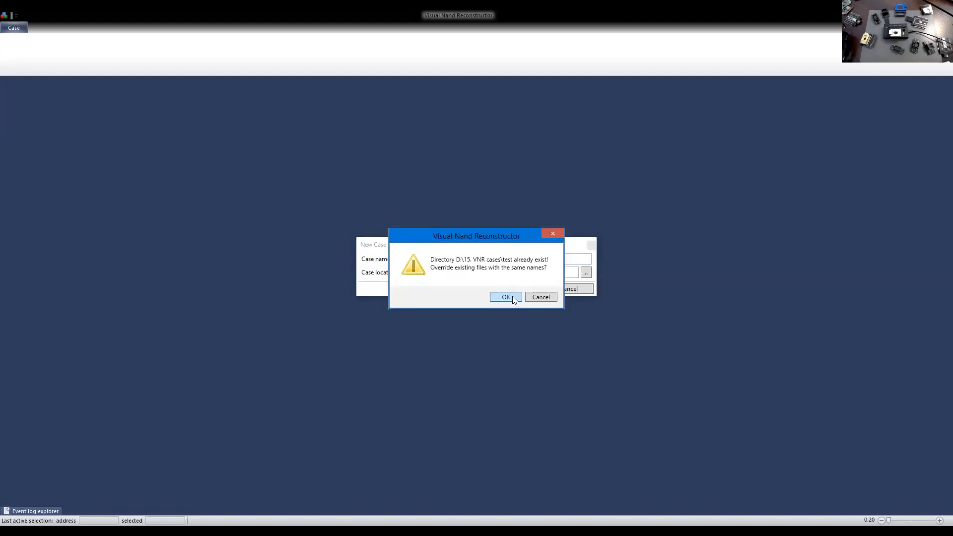
left_click(505, 297)
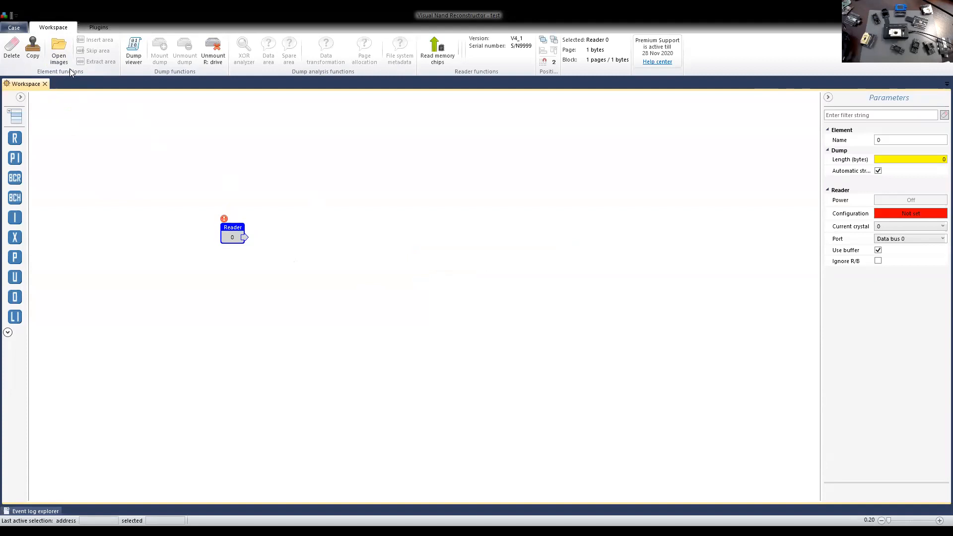
Open the NAND chips database and widen its list to show the full Identifier and Source columns.
left_click(13, 27)
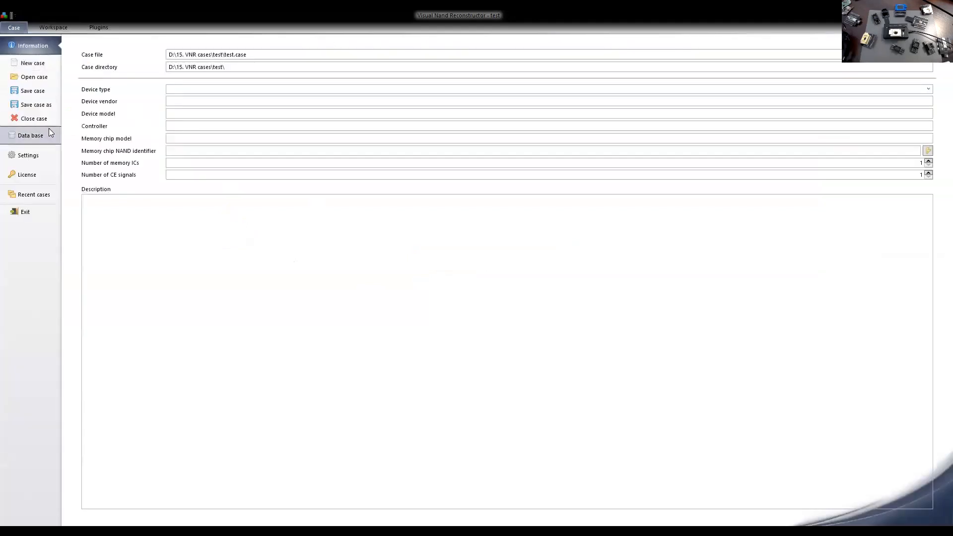
left_click(30, 136)
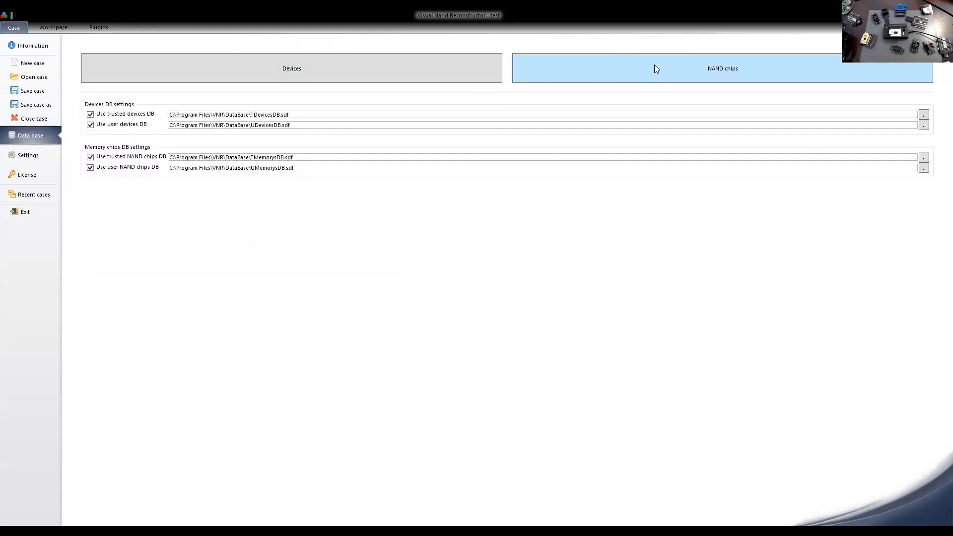
left_click(693, 73)
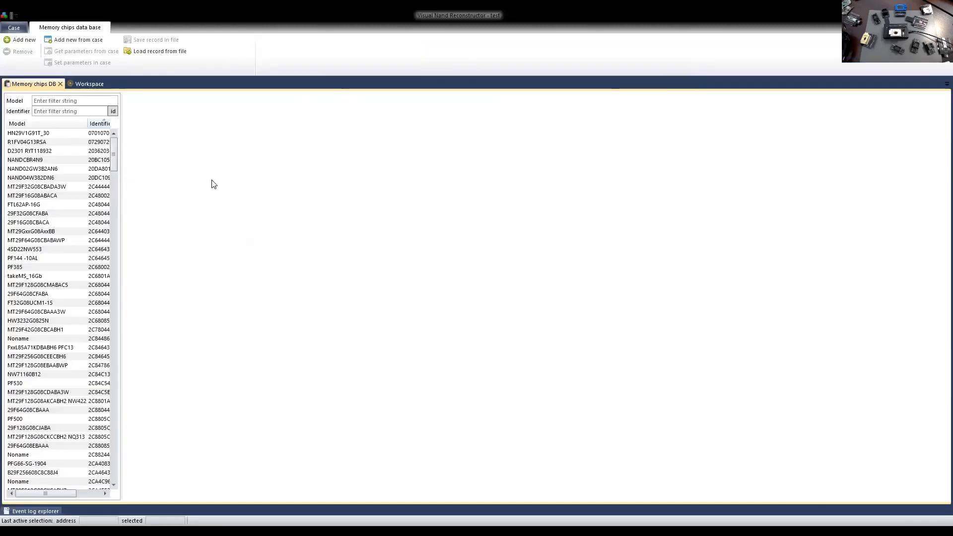
left_click_drag(121, 199, 219, 195)
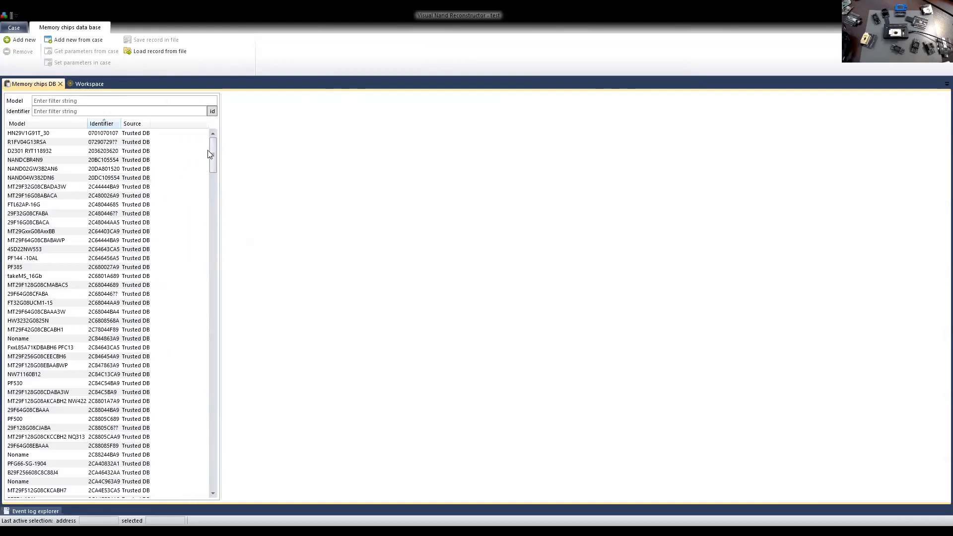
mouse_move(211, 153)
left_mouse_down()
mouse_move(213, 479)
mouse_move(214, 142)
left_mouse_up()
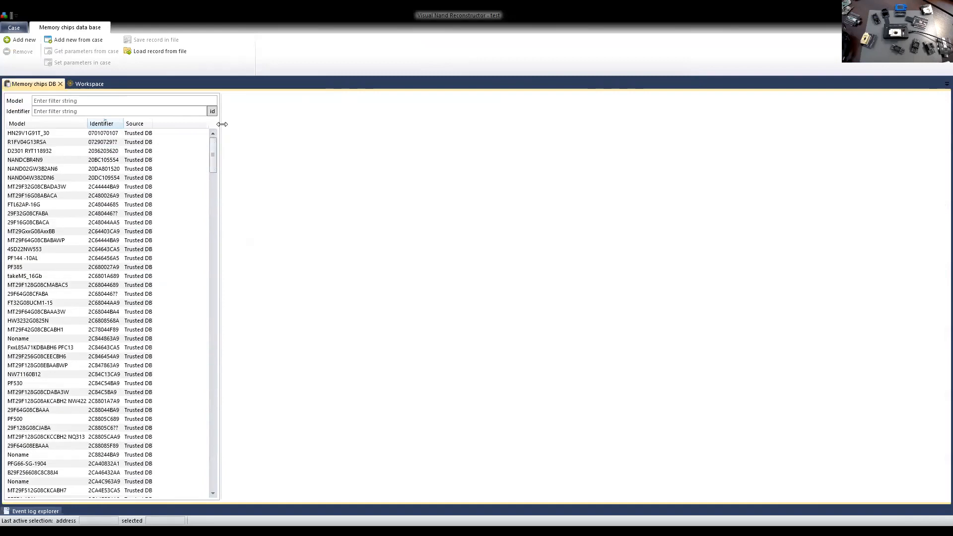
Examine the voltage, signal, page, block and plane settings of various chip records in the database, and close the database.
left_click(42, 142)
left_click(47, 187)
left_click(54, 249)
left_click(64, 295)
left_click(68, 338)
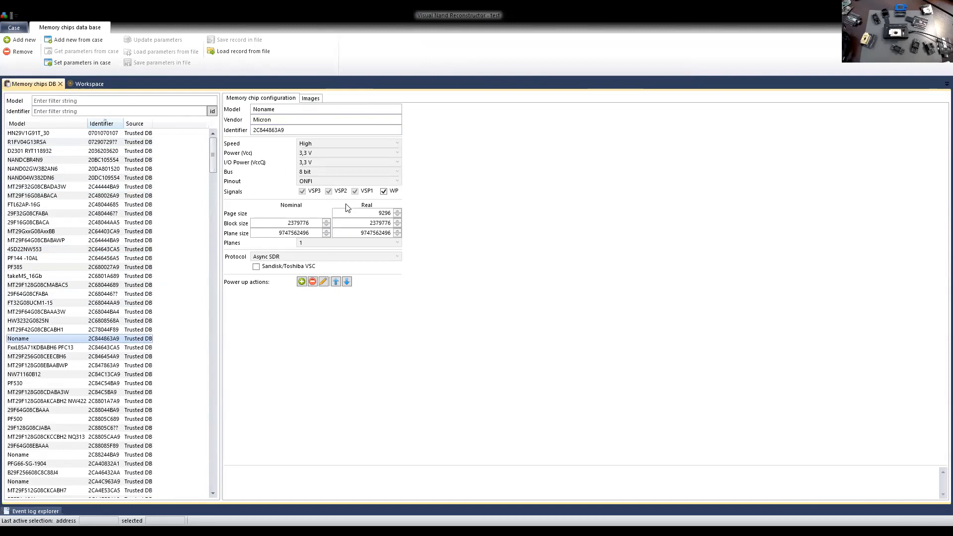
left_click(75, 240)
left_click(74, 312)
left_click(88, 384)
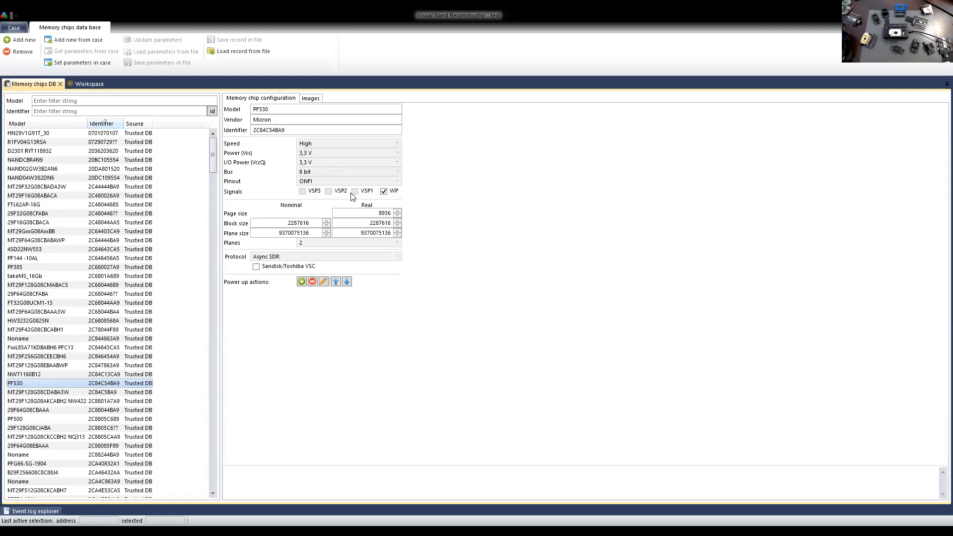
left_click(60, 187)
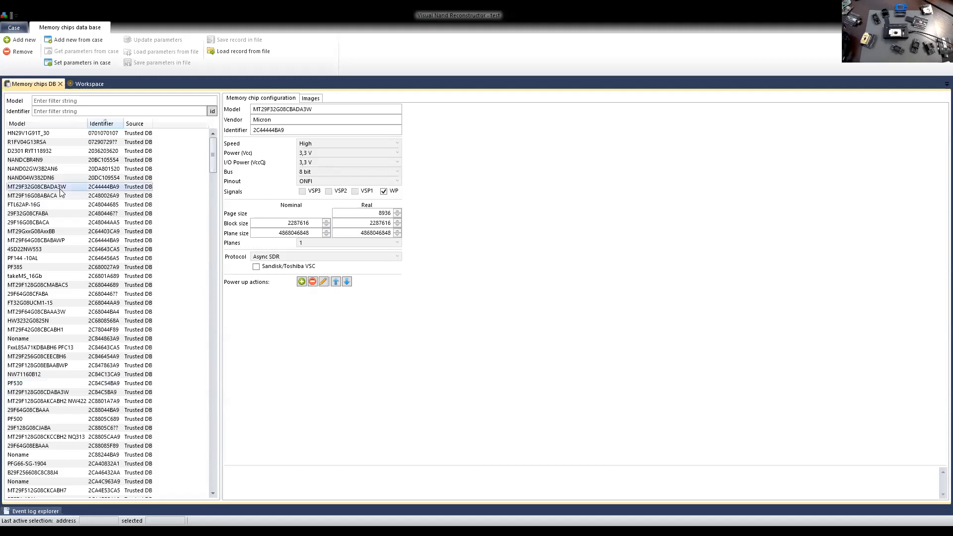
left_click(78, 214)
left_click(88, 249)
key("Down")
key("Down")
key("Down")
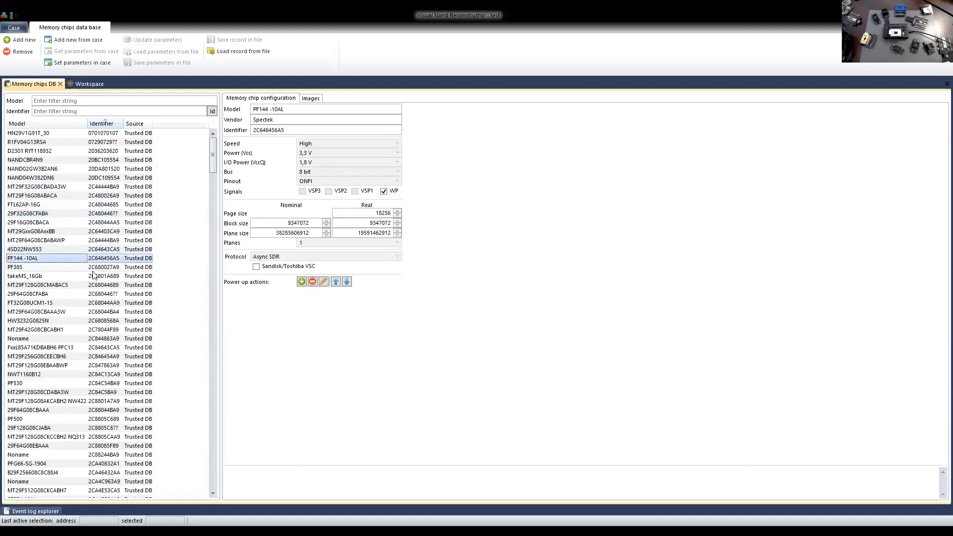
key("Down")
key("Down")
key("Down")
key("Down")
key("Down")
key("Down")
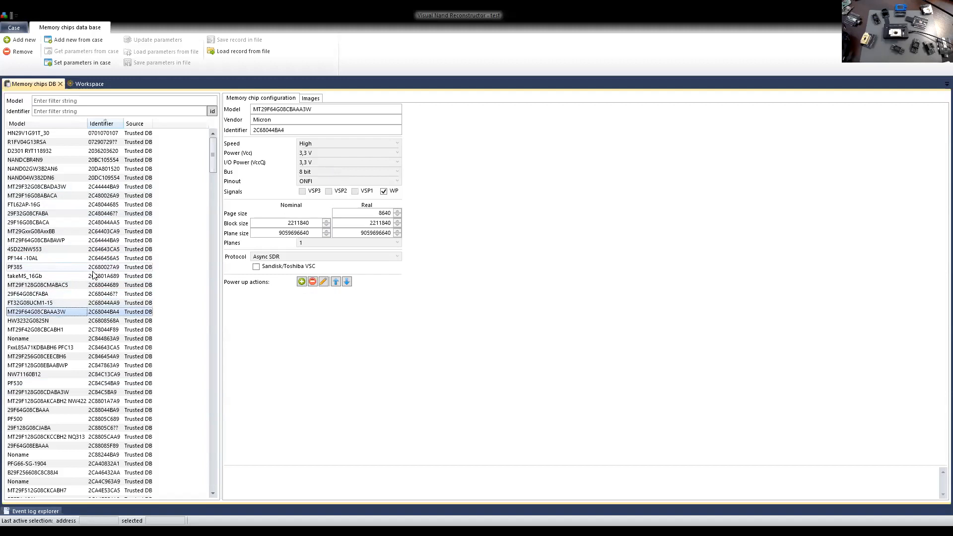
key("Down")
key("Down")
key("Down")
key("Down")
key("Down")
key("Down")
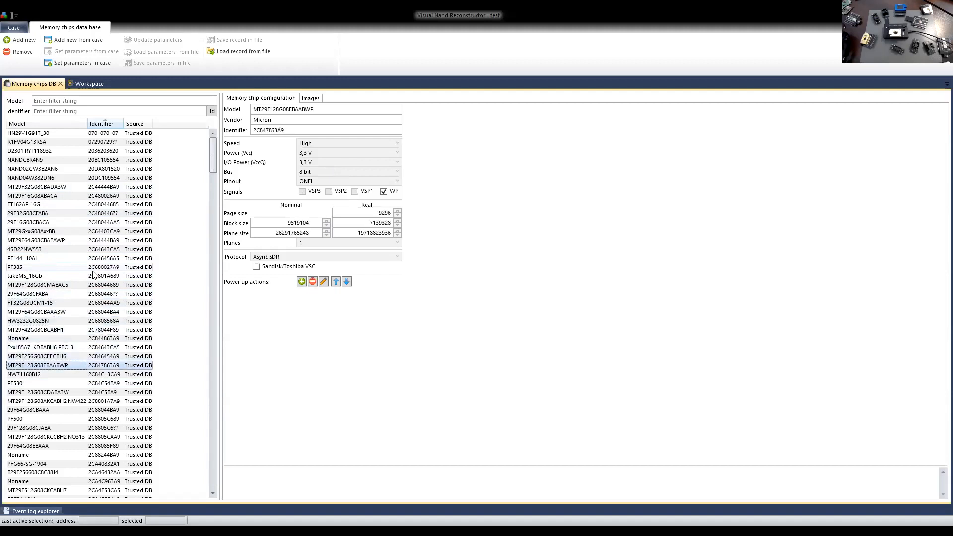
key("Down")
key("Down")
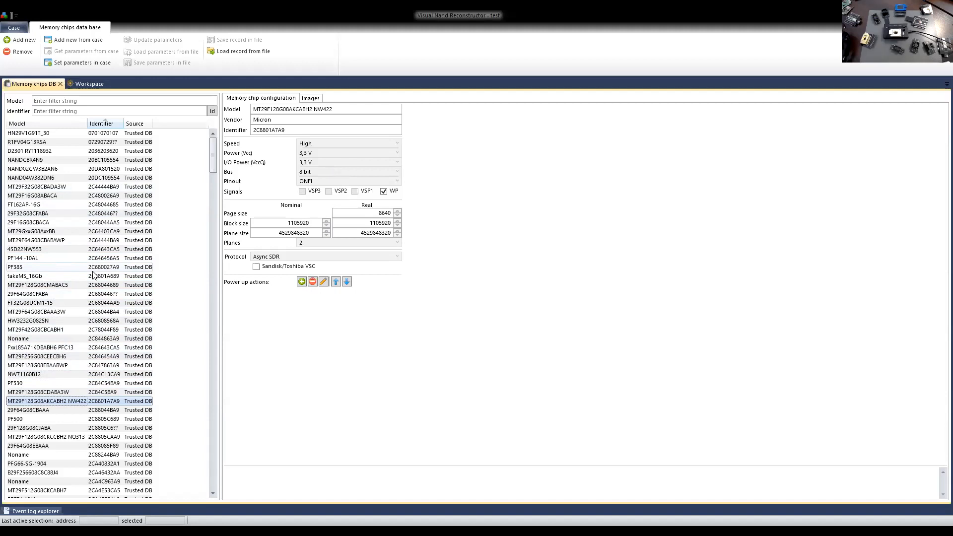
key("Down")
key("Down")
key("Down")
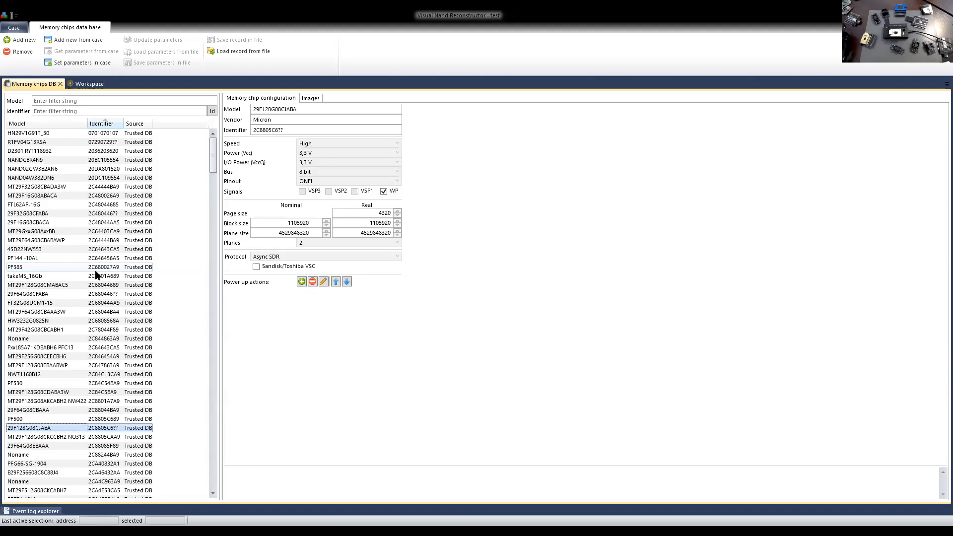
left_click(95, 330)
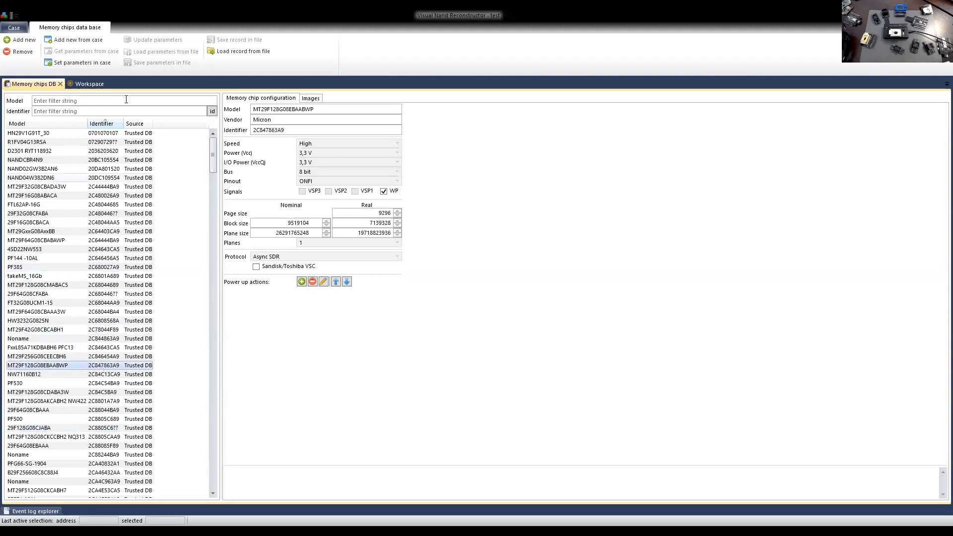
left_click(99, 213)
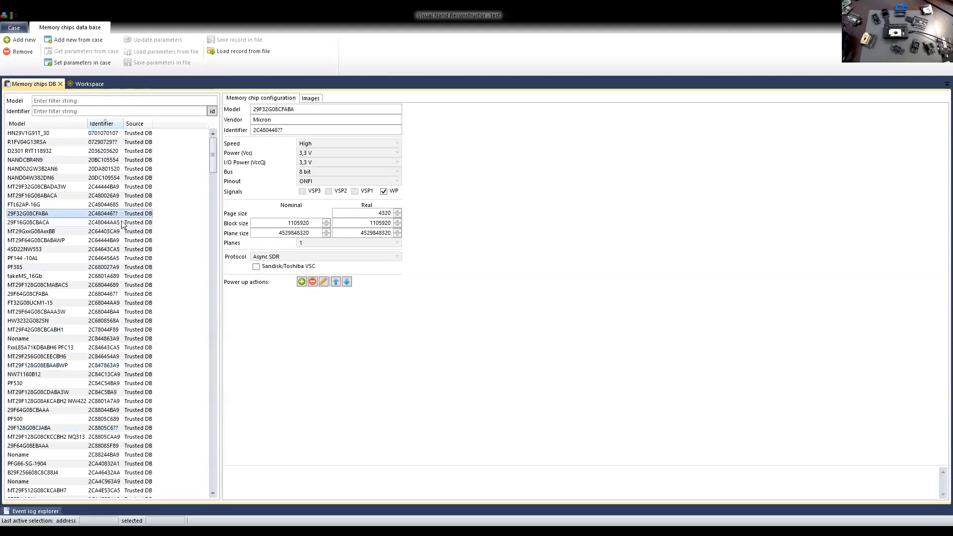
left_click_drag(212, 154, 213, 301)
left_click(61, 83)
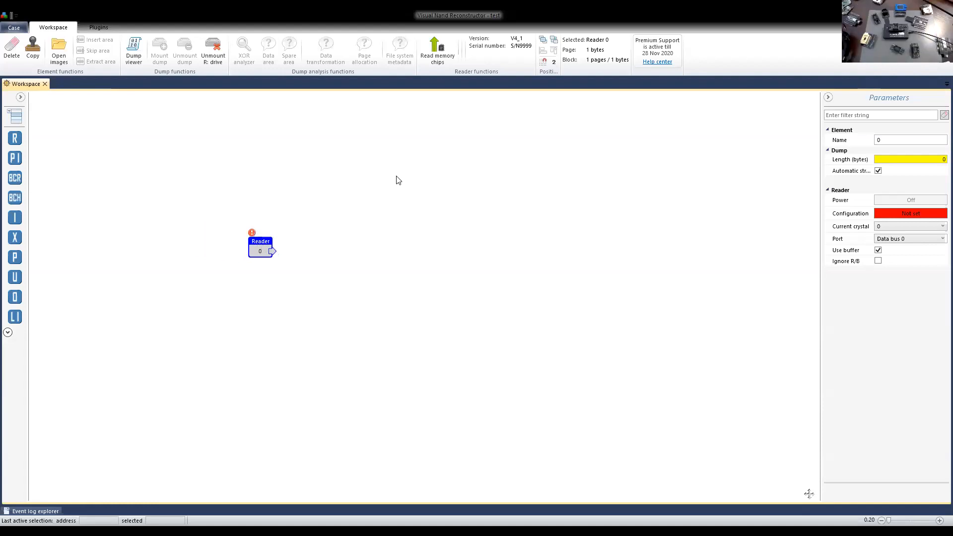
Read the connected memory chip's IDs, select the matching TH58NVG8D2FLA89 configuration record and close the reading dialog.
left_click(442, 55)
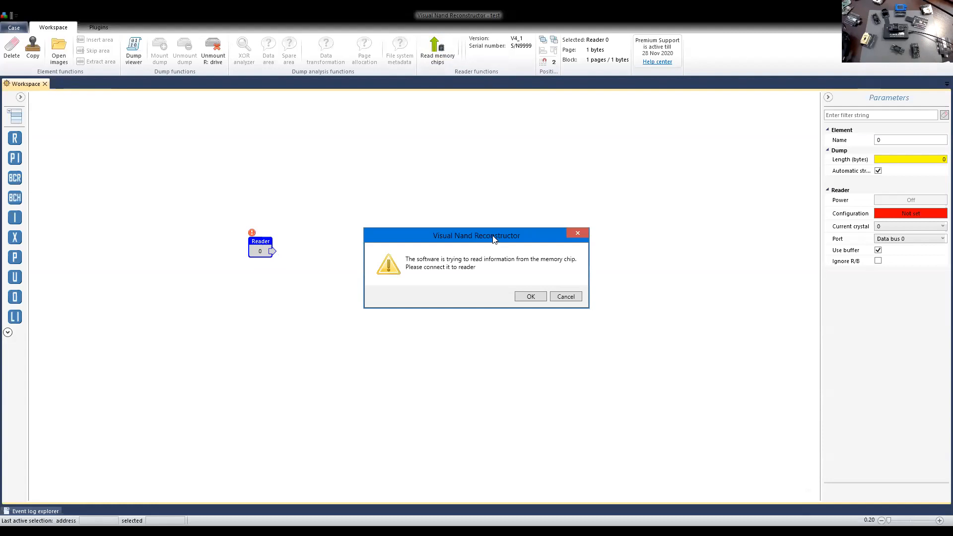
left_click(529, 297)
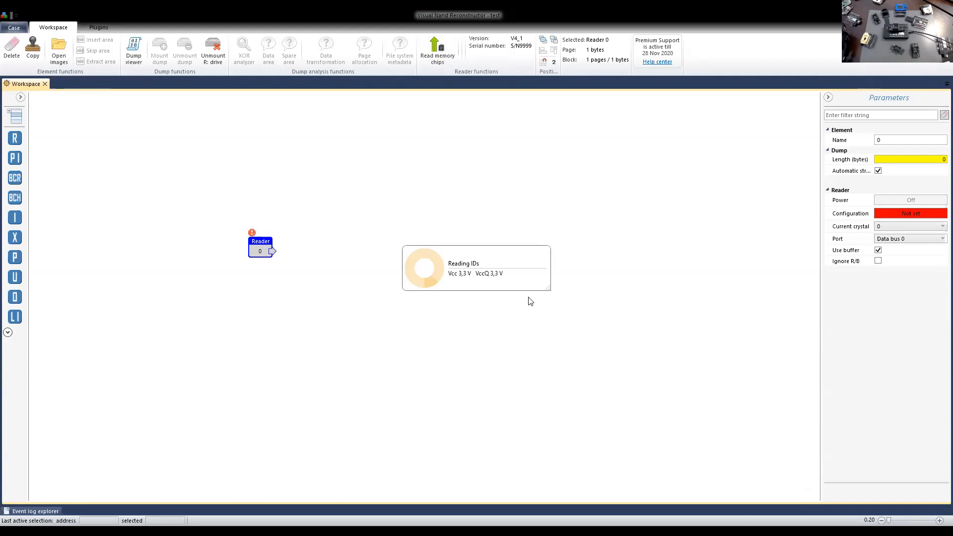
left_click_drag(449, 88, 524, 82)
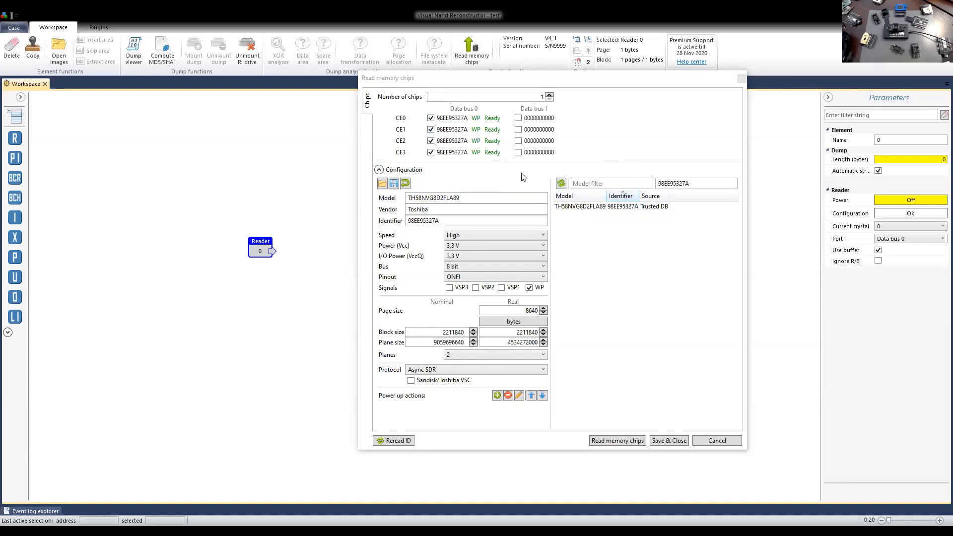
left_click(604, 211)
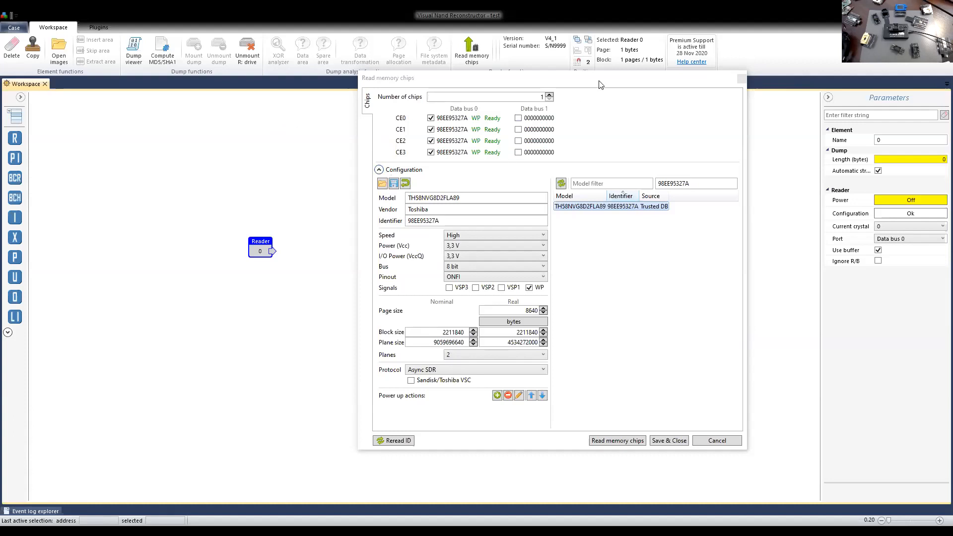
left_click(741, 78)
Turn the Disable automatic chip configuration setting off and back on, and return to the workspace.
left_click(14, 27)
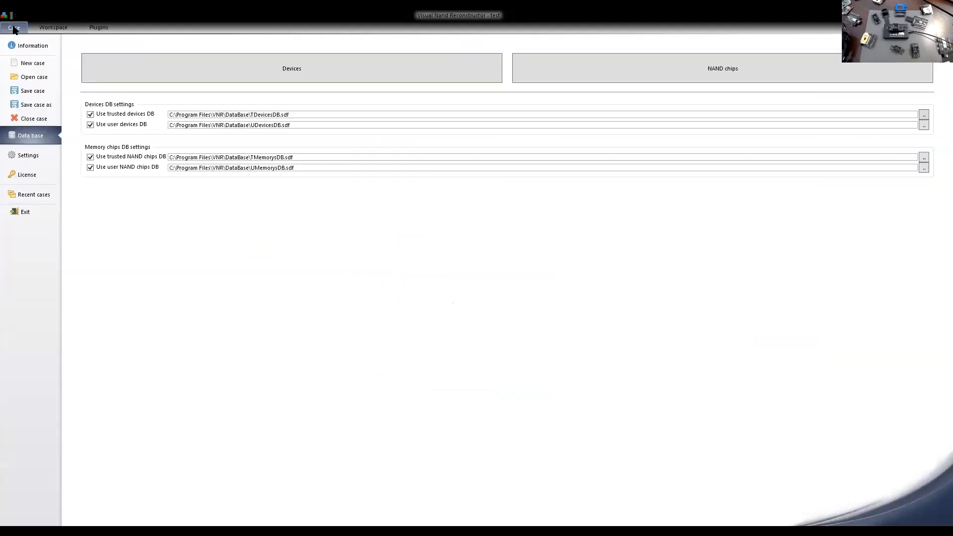
left_click(33, 156)
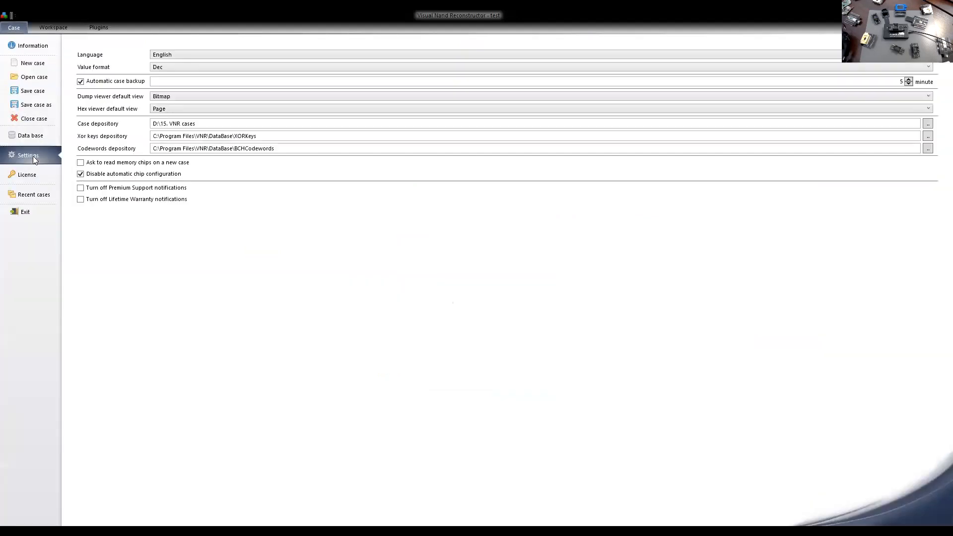
left_click(85, 178)
left_click(81, 174)
left_click(54, 28)
left_click_drag(263, 256, 250, 260)
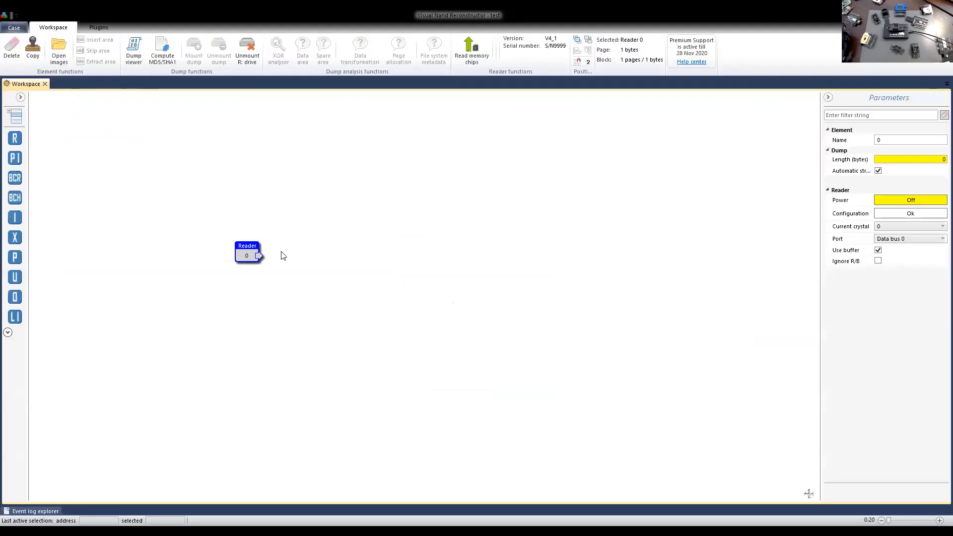
Reread the chip IDs for the reader, check the configuration found for them, and cancel without reading the memory.
left_click(470, 54)
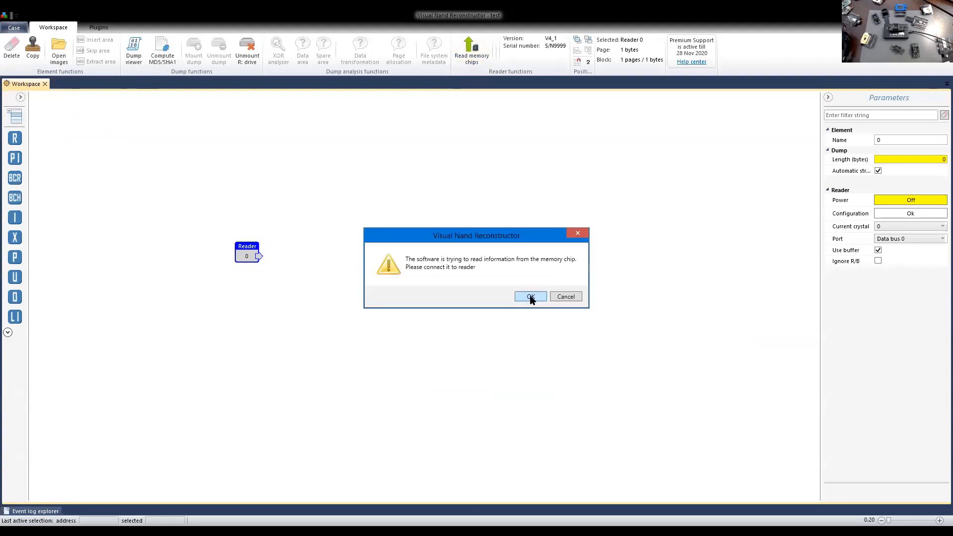
left_click(529, 297)
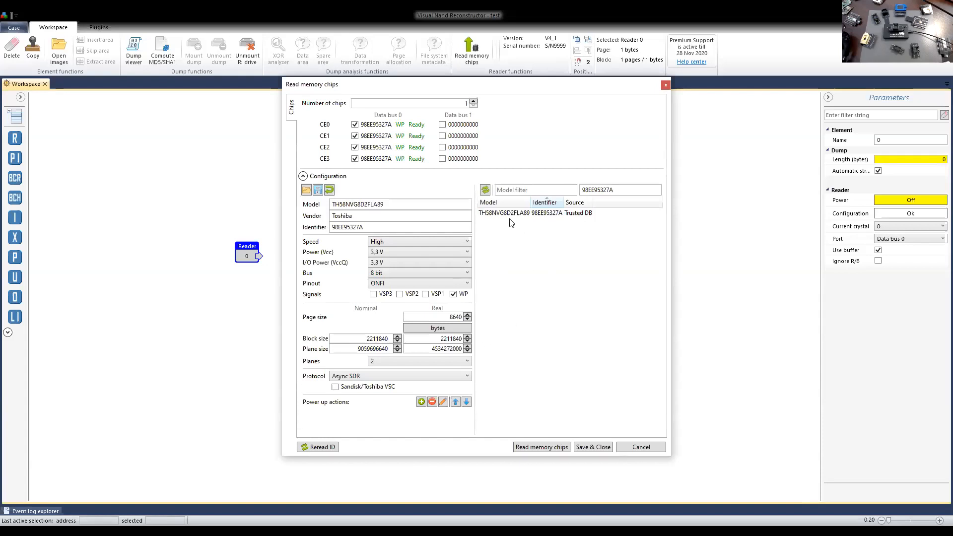
left_click(641, 447)
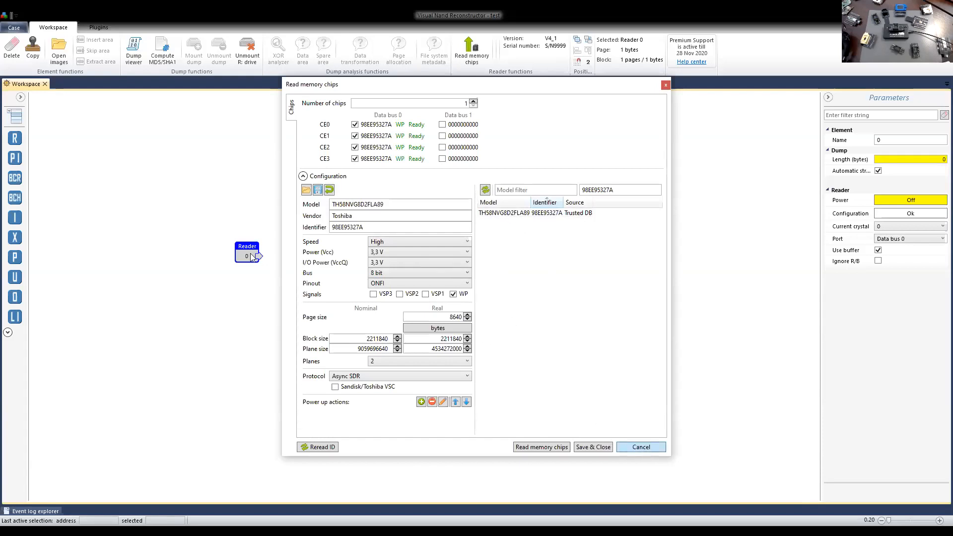
Check the Disable automatic chip configuration option in the program settings and return to the workspace.
left_click(11, 29)
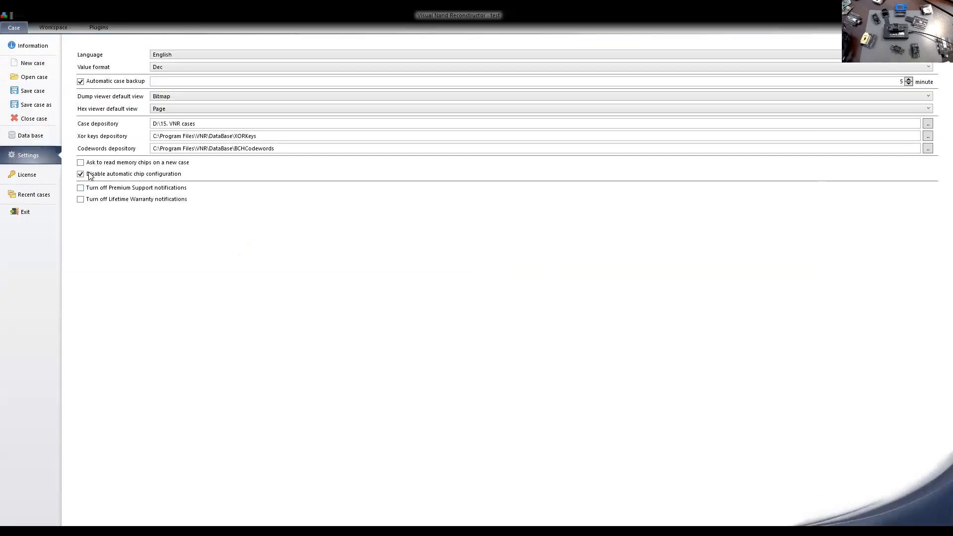
left_click(54, 28)
left_click_drag(222, 243, 209, 259)
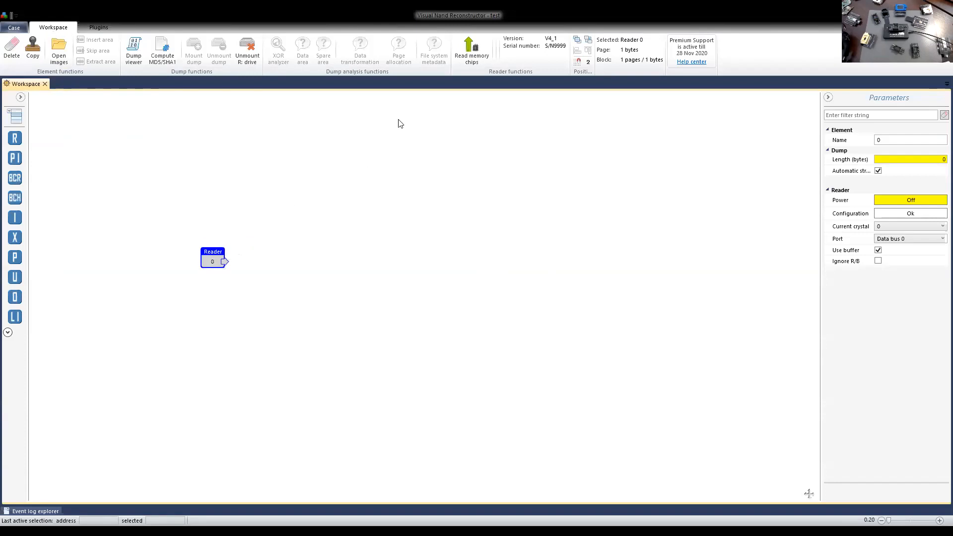
Read the chip IDs again, examine the TH58NVG8D2FLA89 record's configuration parameters, and close the dialog.
left_click(465, 58)
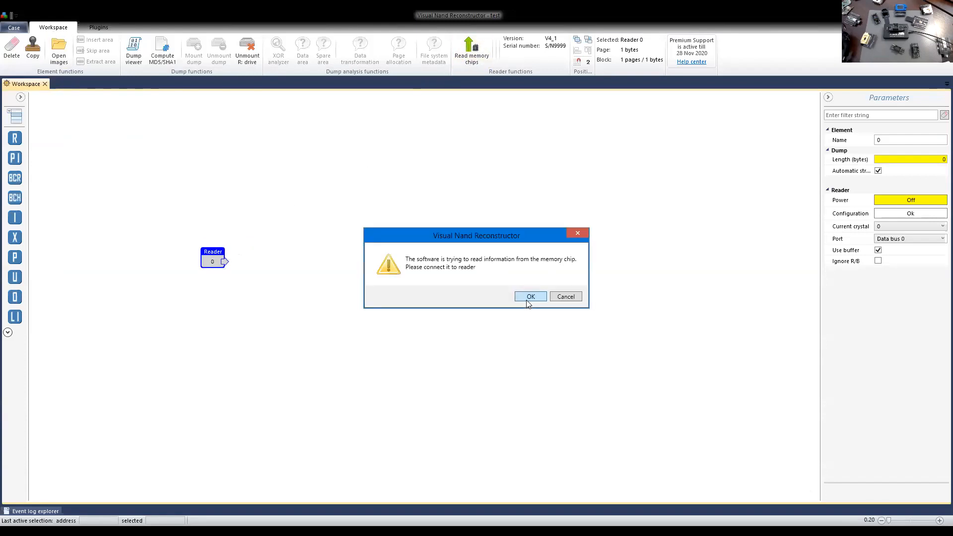
left_click(529, 296)
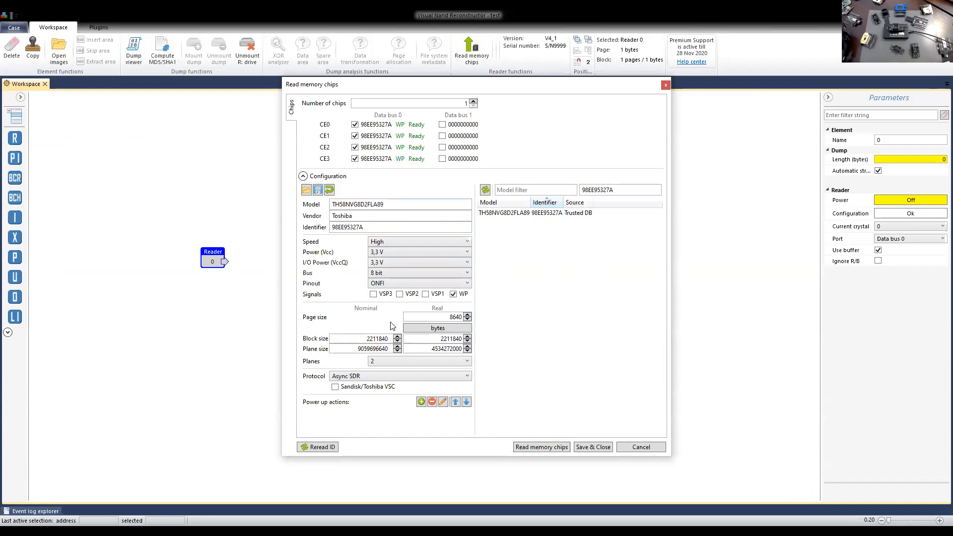
left_click(514, 213)
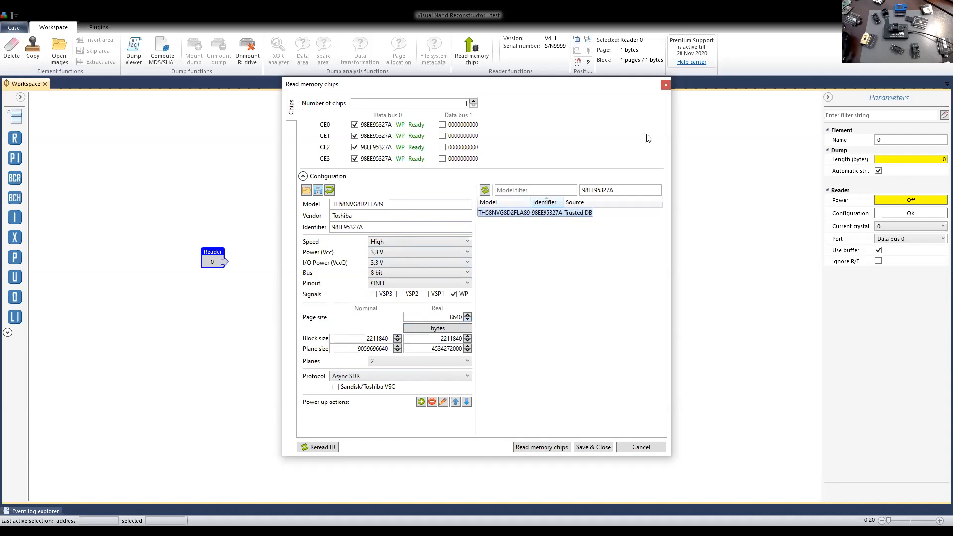
left_click(665, 85)
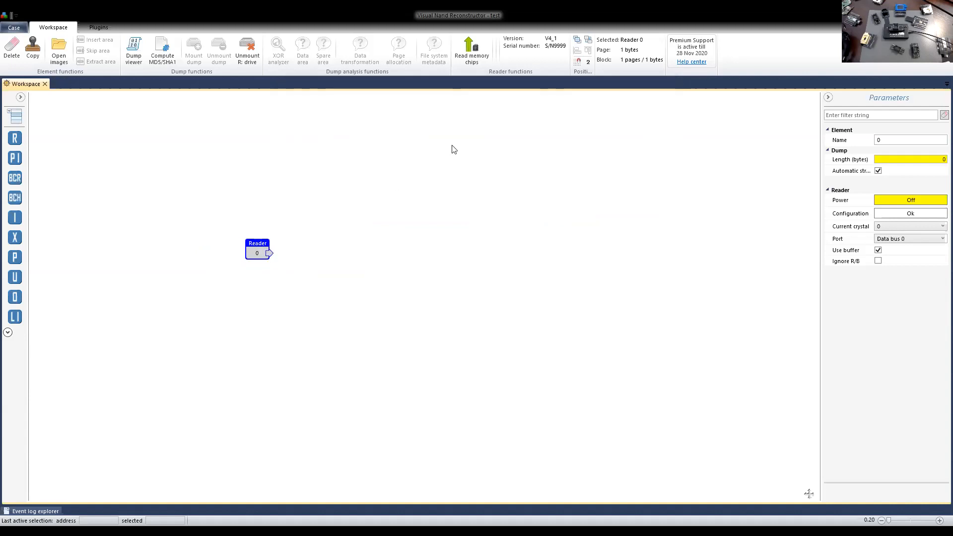
Start reading the memory chips again for the connected chip and reposition the chip configuration dialog over the workspace.
left_click(475, 56)
left_click(529, 294)
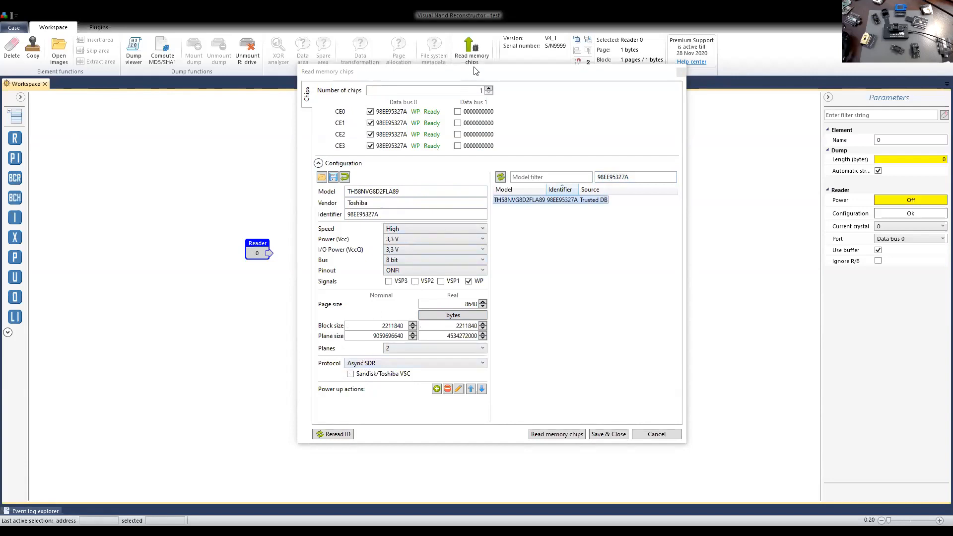
left_click_drag(474, 70, 502, 60)
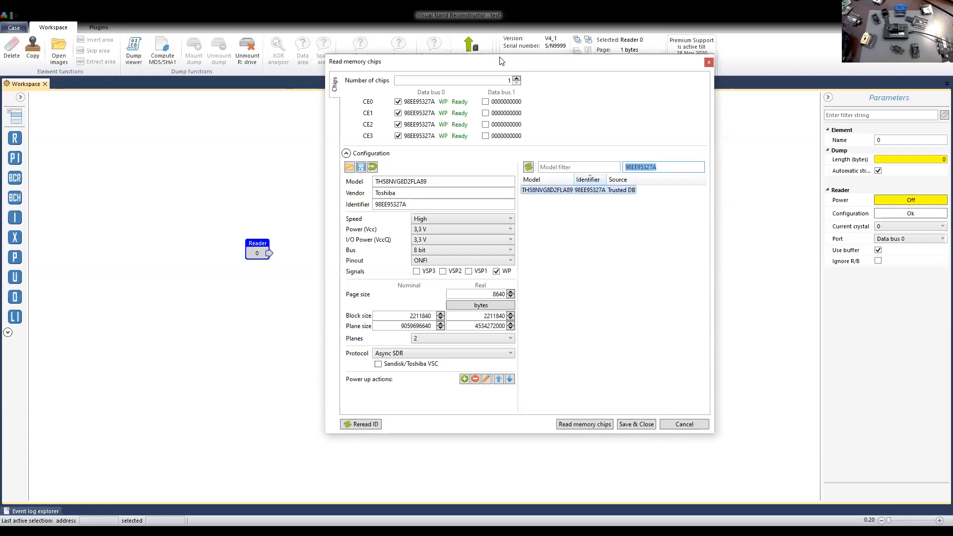
left_click_drag(500, 57, 470, 79)
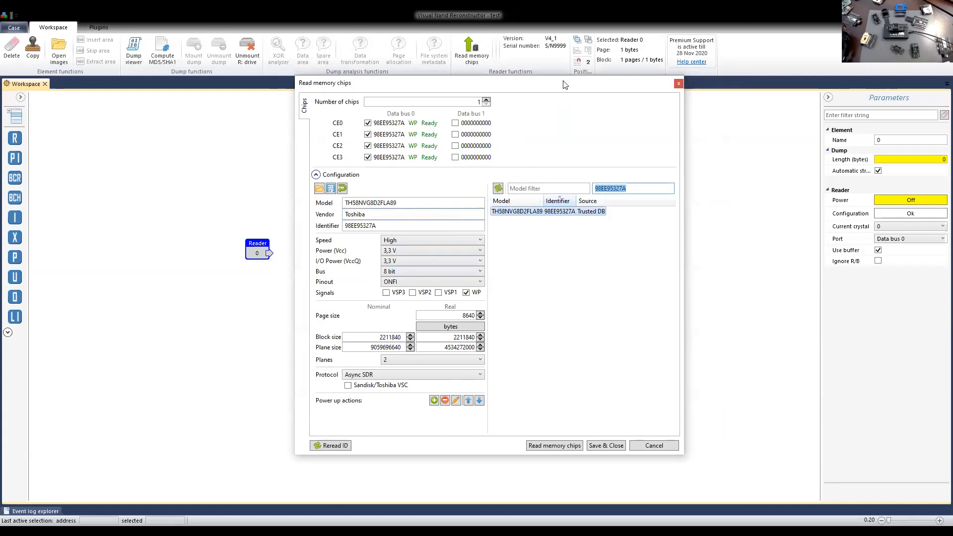
left_click_drag(564, 85, 560, 75)
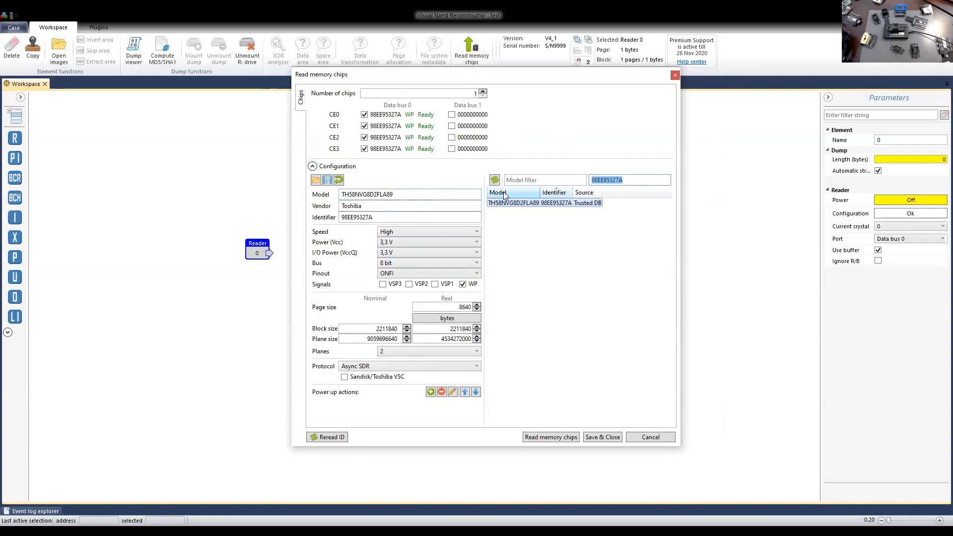
left_click(601, 437)
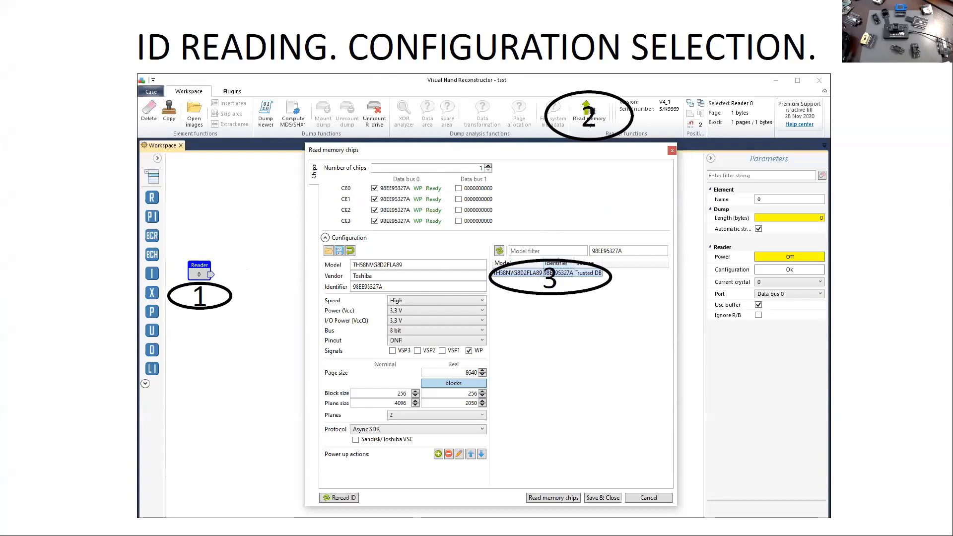
scroll(435, 217, "up", 5)
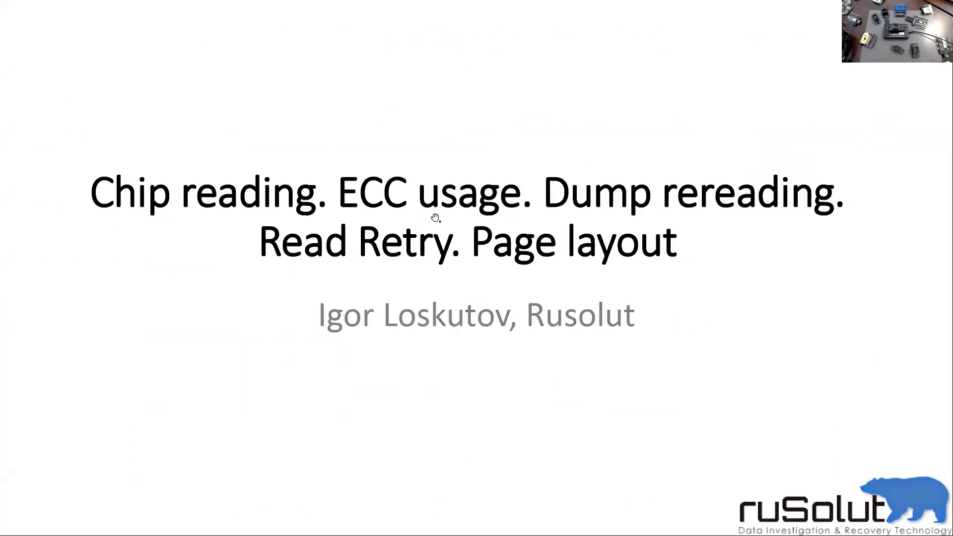
scroll(435, 218, "down", 1)
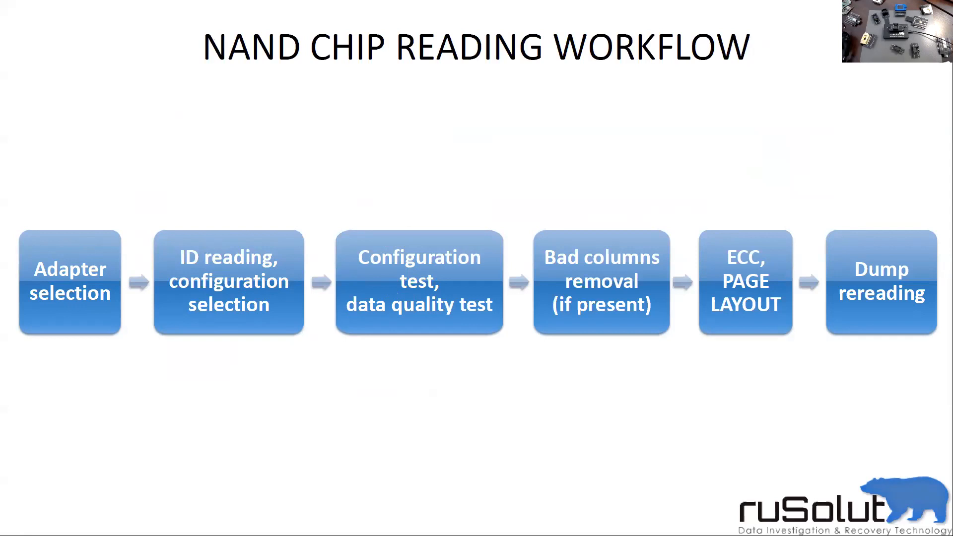
key("alt+Tab")
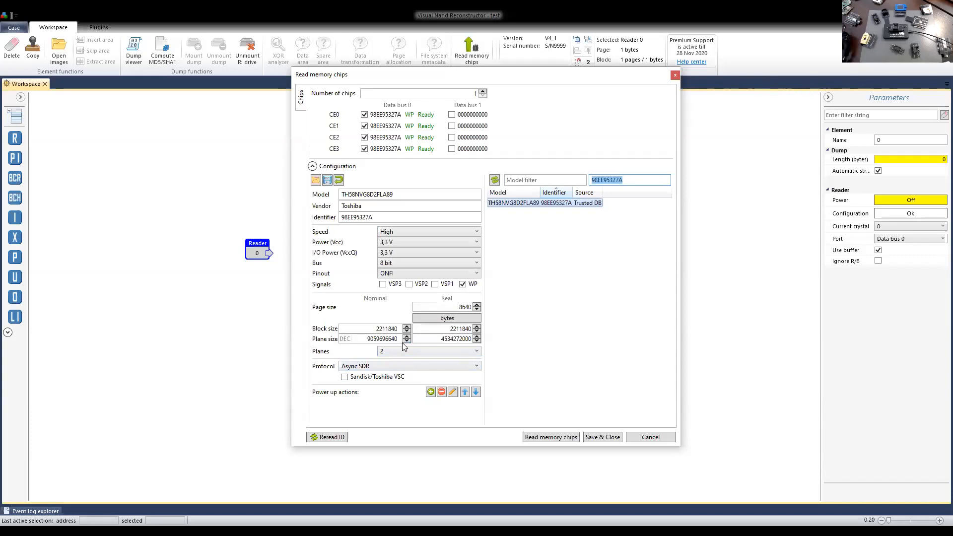
Close the chip reading dialog without reading the memory, examine the reader's dump in bitmap and structure views, and close the dump viewer.
left_click(645, 437)
left_click(133, 53)
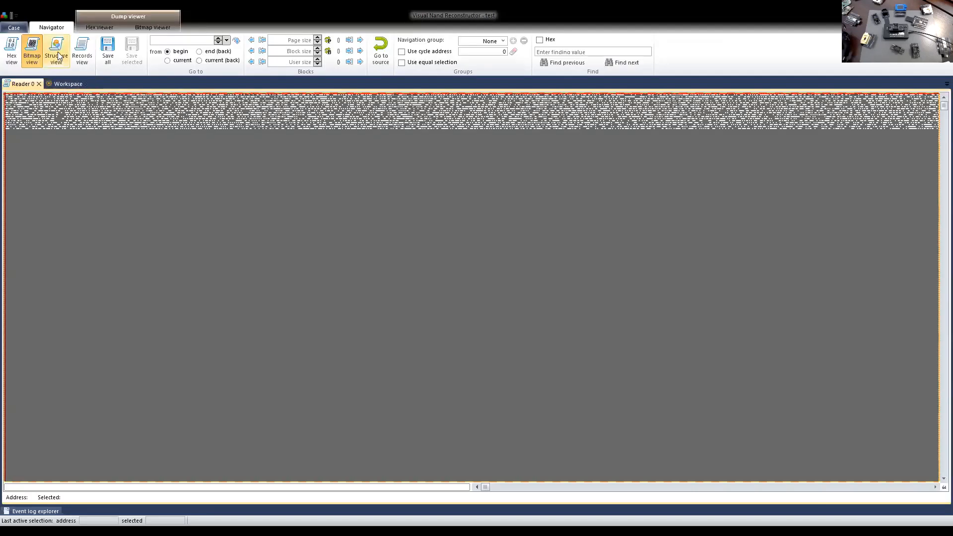
left_click(57, 54)
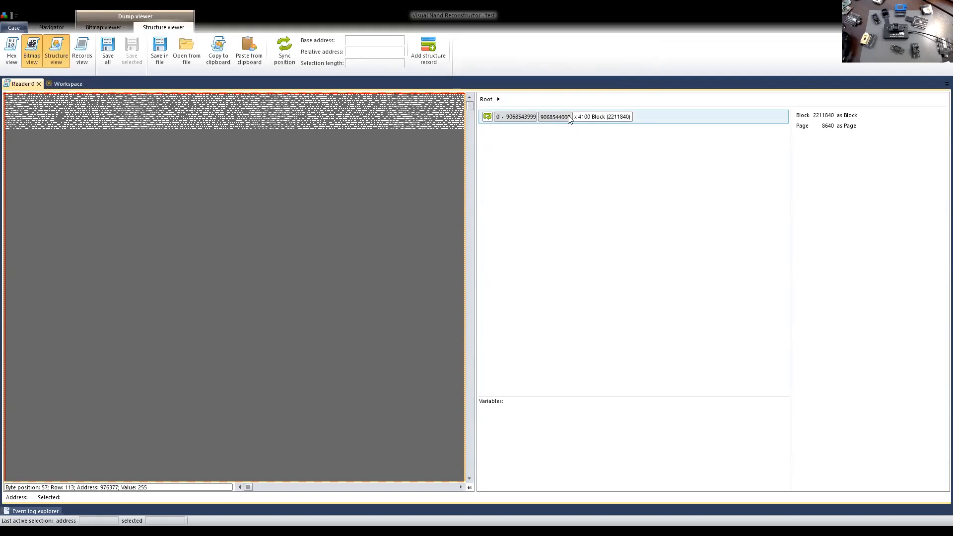
left_click(39, 84)
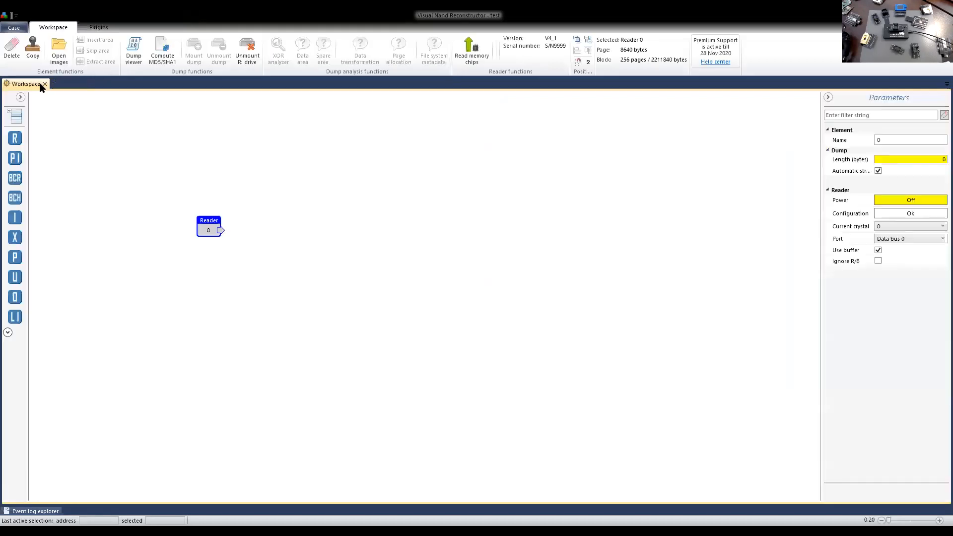
Review the chip parameters in the reader element's configuration and cancel without changing them.
left_click_drag(214, 227, 214, 247)
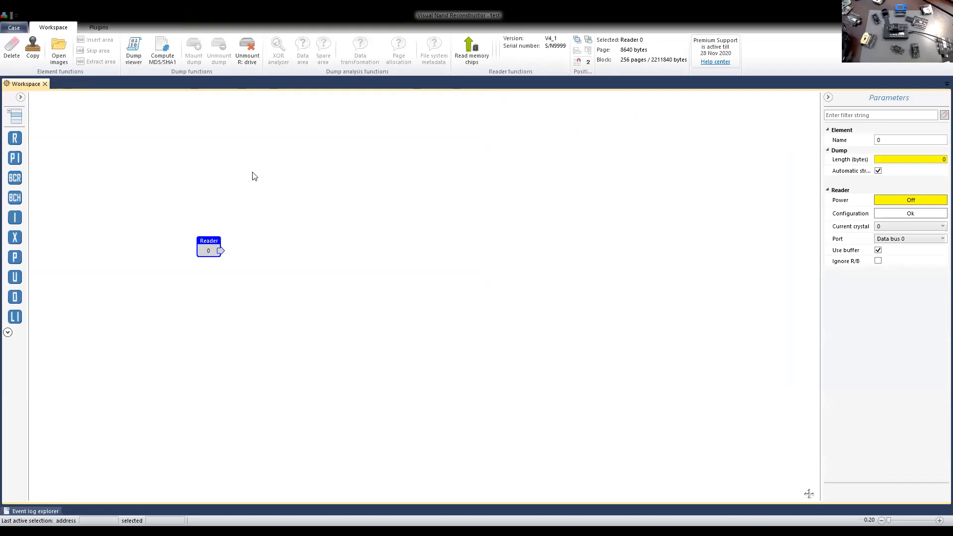
left_click(897, 215)
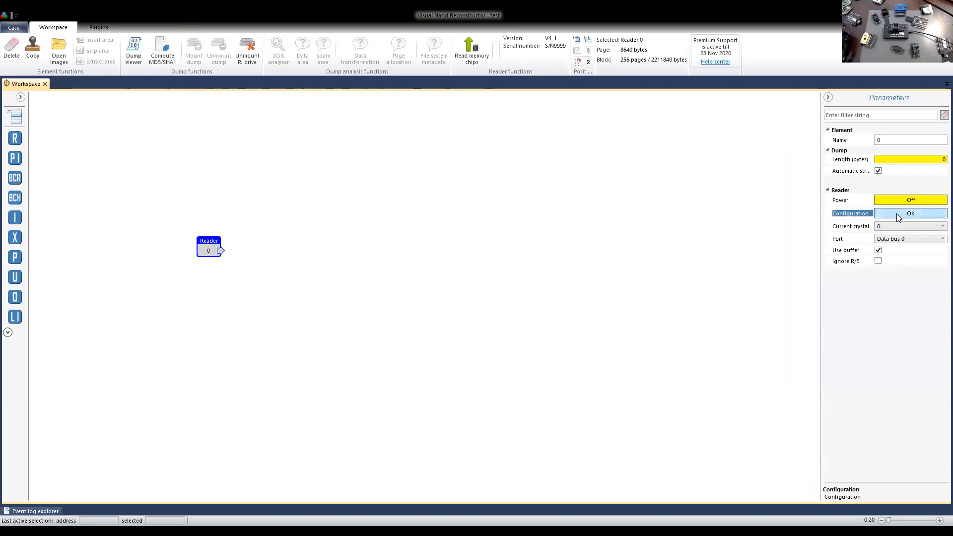
left_click(897, 213)
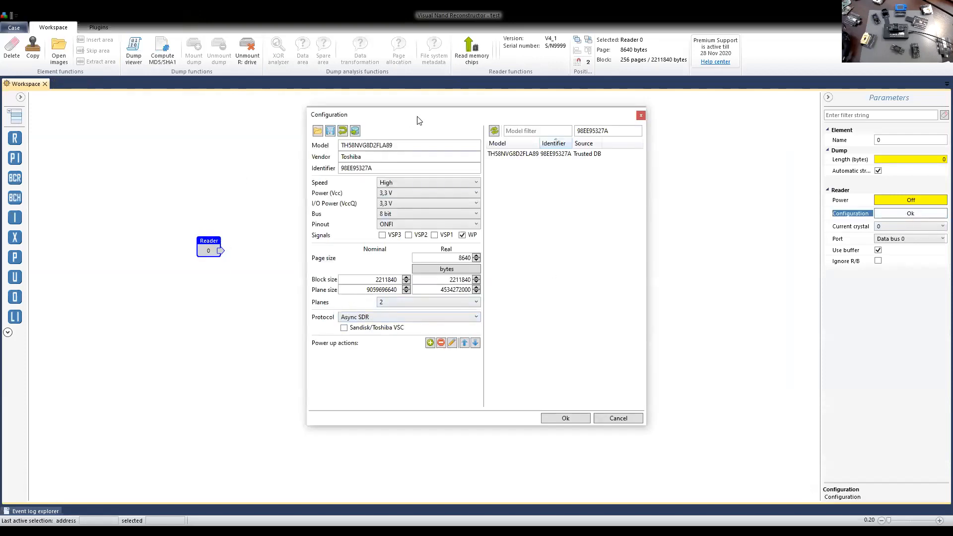
left_click_drag(416, 114, 392, 101)
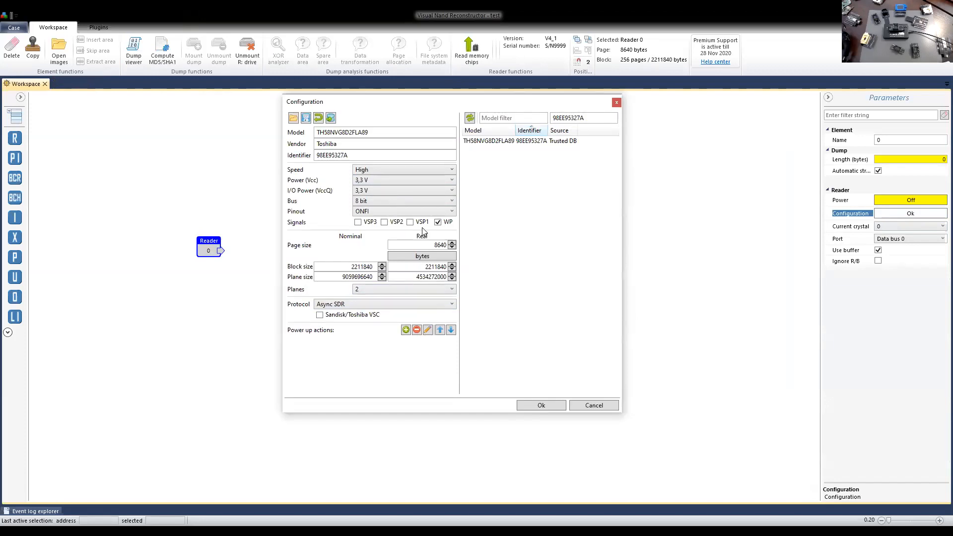
left_click(594, 404)
left_click_drag(209, 248, 239, 258)
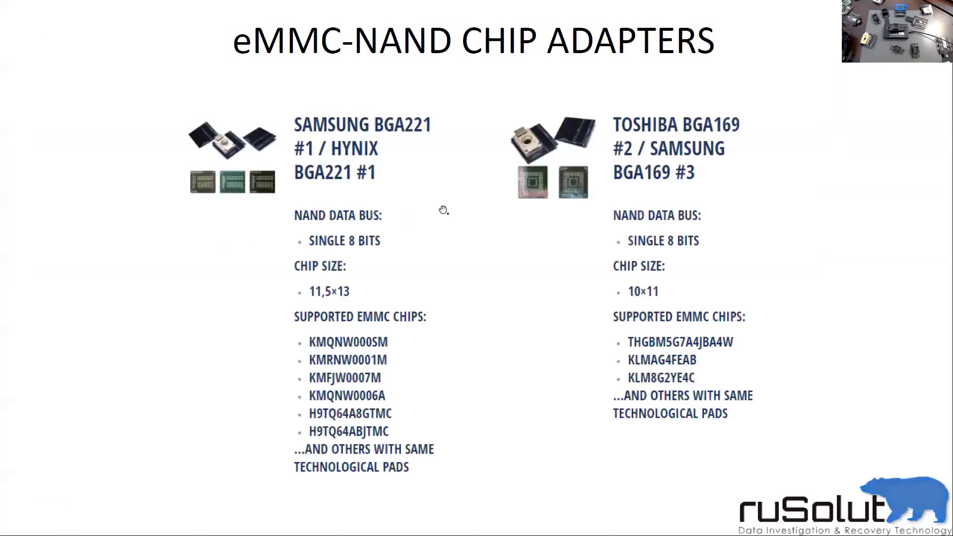
key("Right")
key("Right")
key("Right")
key("Right")
key("Right")
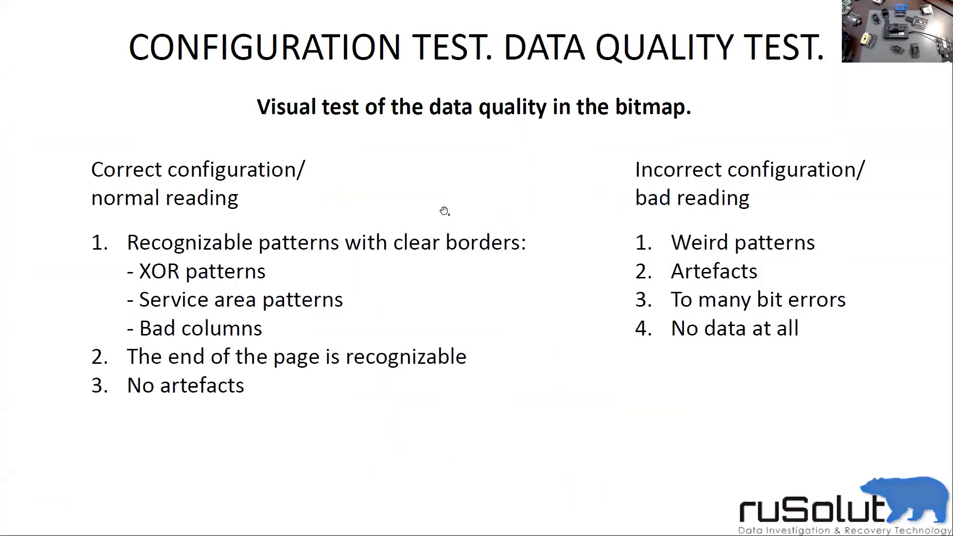
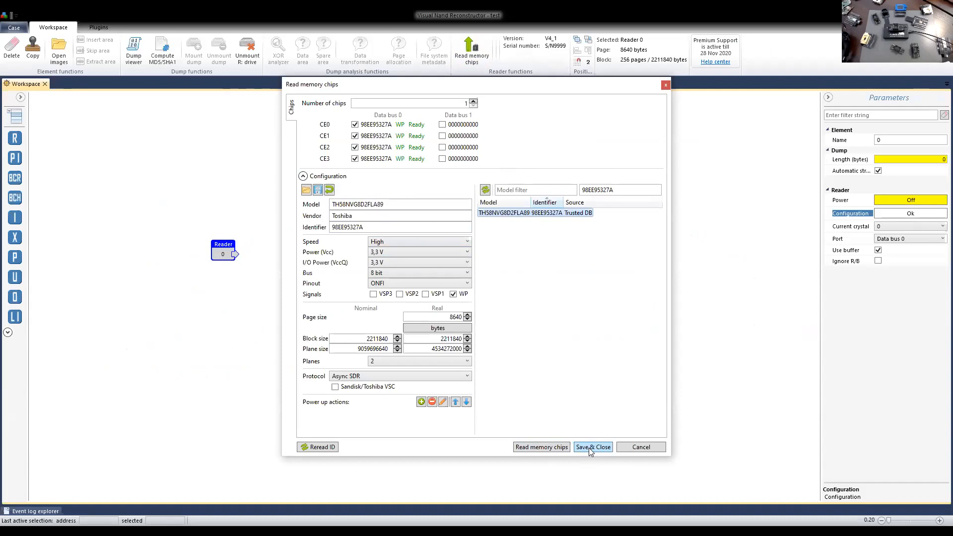
Save the chip configuration for the TH58NVG8D2FLA89, close the dialog, and reposition the reader element on the workspace.
left_click(596, 447)
left_click_drag(220, 255, 241, 260)
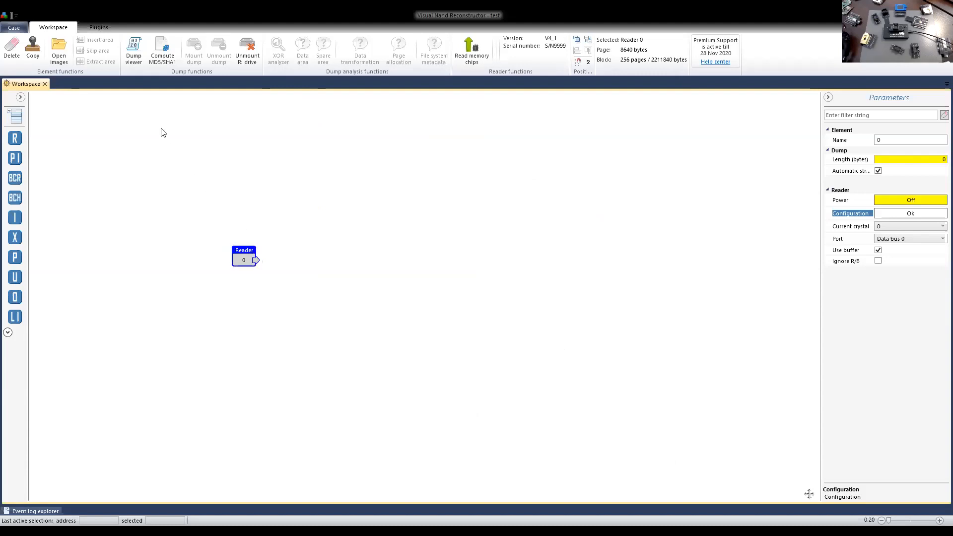
Open the reader's dump as a bitmap and examine the service area columns between the data areas deeper in the dump.
left_click(133, 58)
left_click(130, 56)
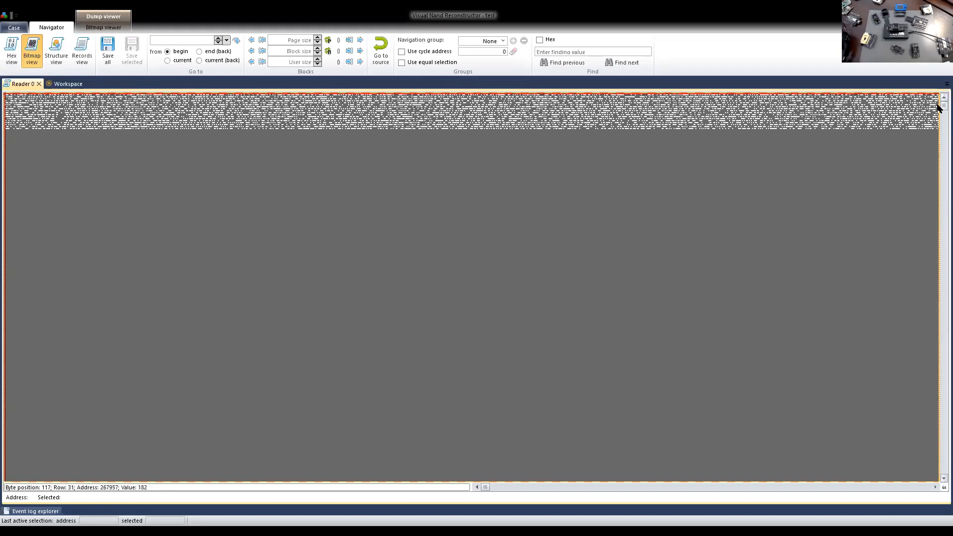
left_click_drag(937, 105, 937, 204)
mouse_move(35, 511)
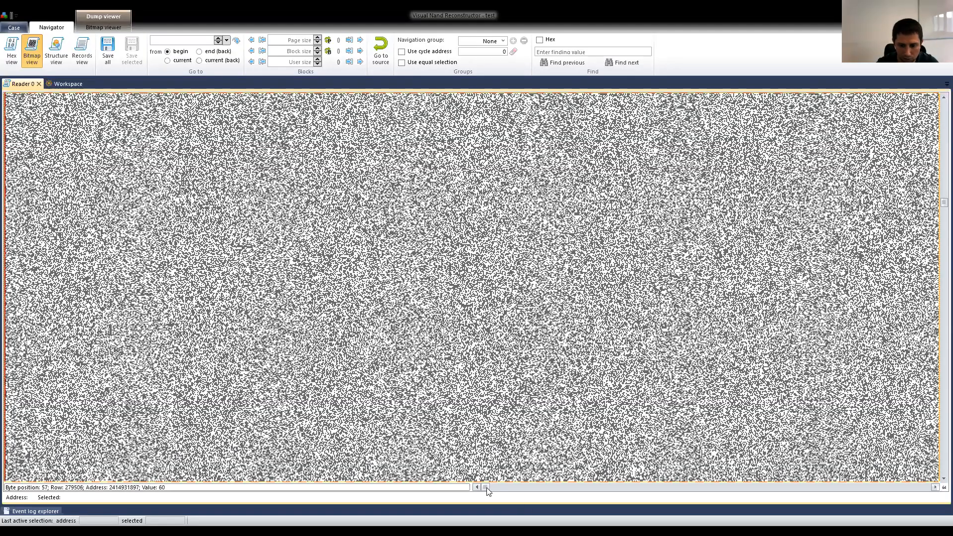
left_click_drag(485, 490, 536, 490)
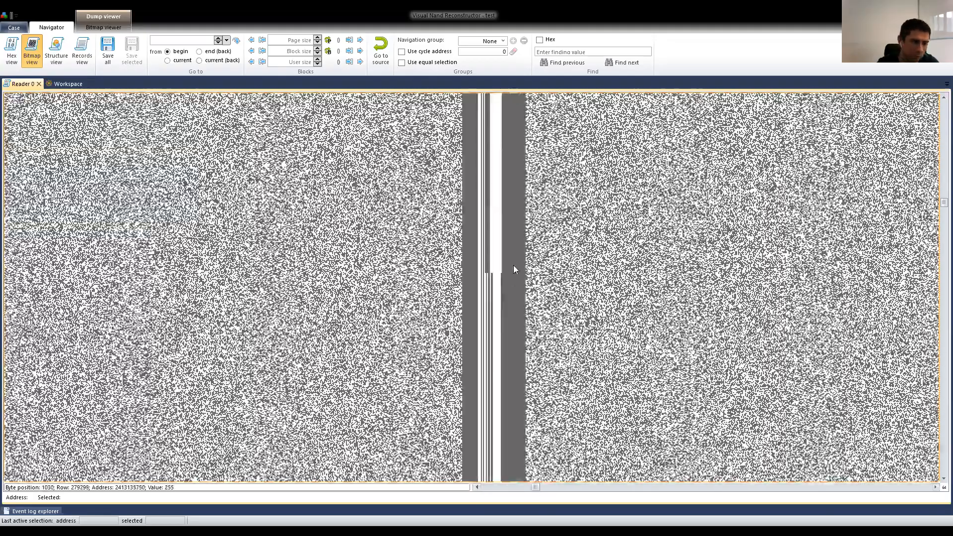
scroll(501, 249, "down", 3)
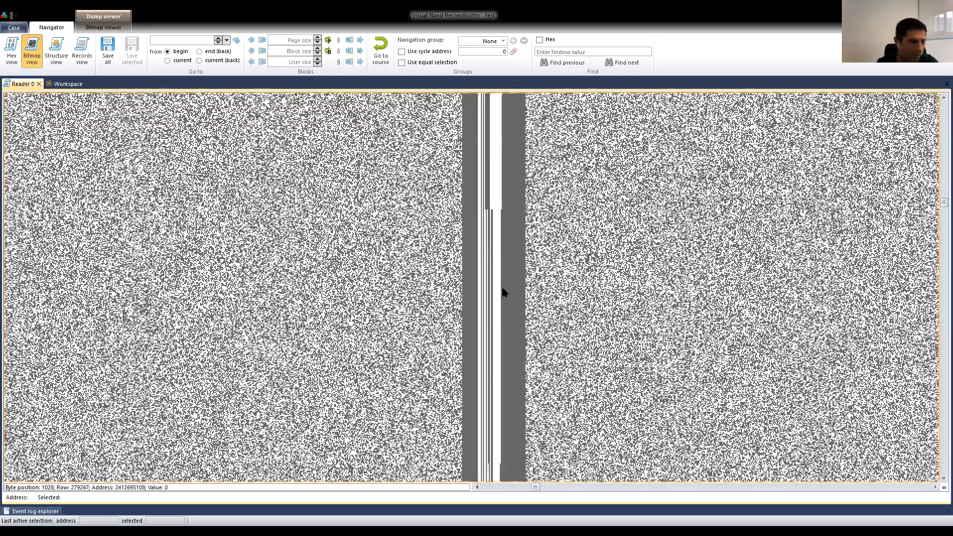
scroll(502, 289, "down", 3)
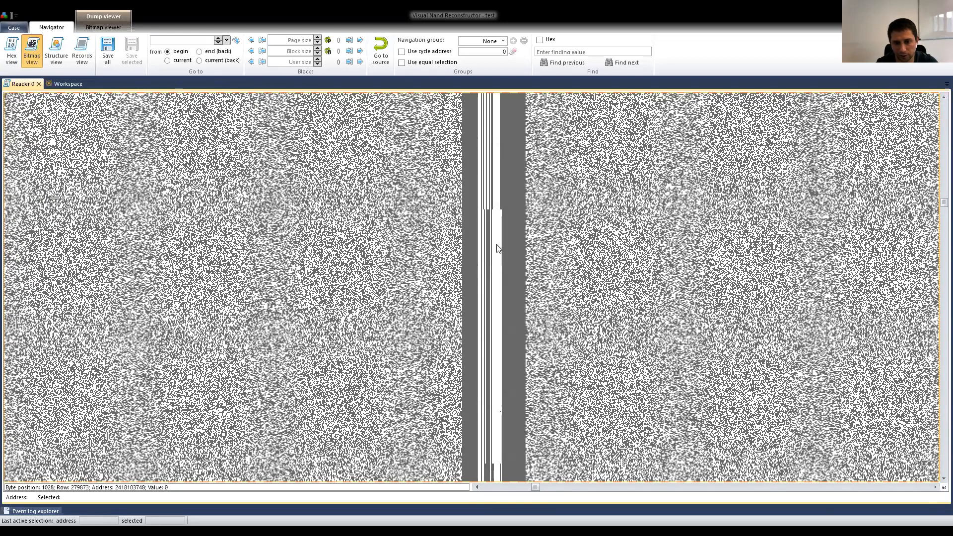
left_click(500, 262)
left_click(446, 193)
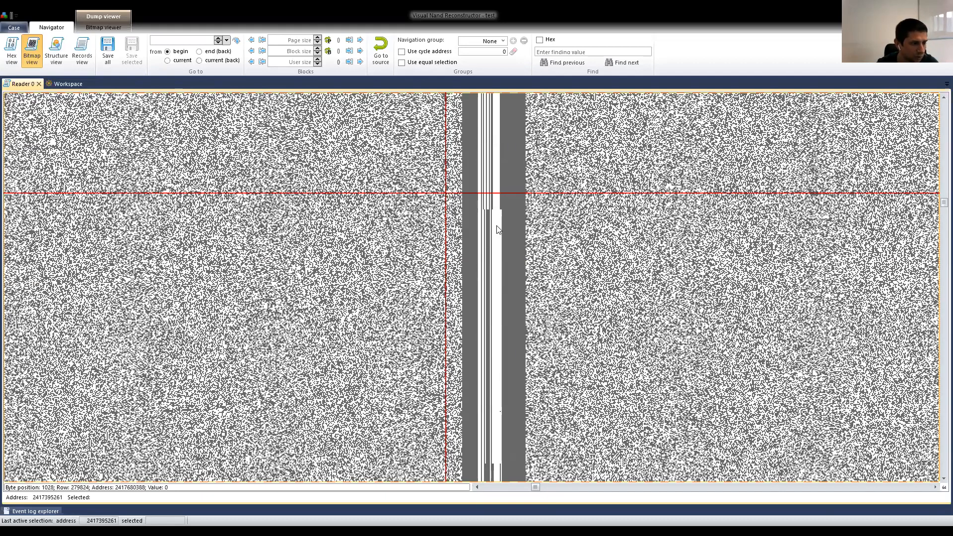
scroll(520, 315, "down", 4)
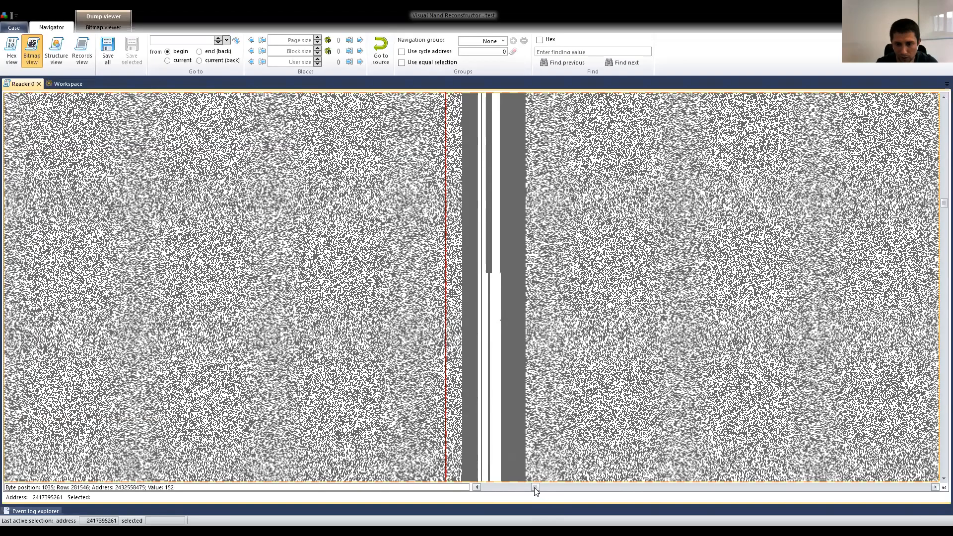
Inspect the end of the page in the bitmap and compare its border at several places along the dump.
left_click_drag(534, 488, 932, 490)
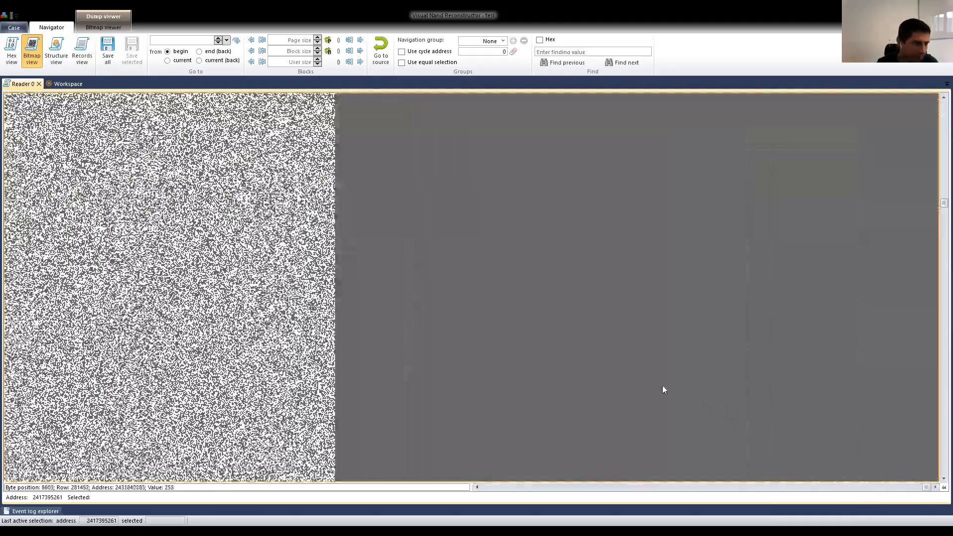
left_click(914, 486)
left_click(934, 487)
left_click(935, 486)
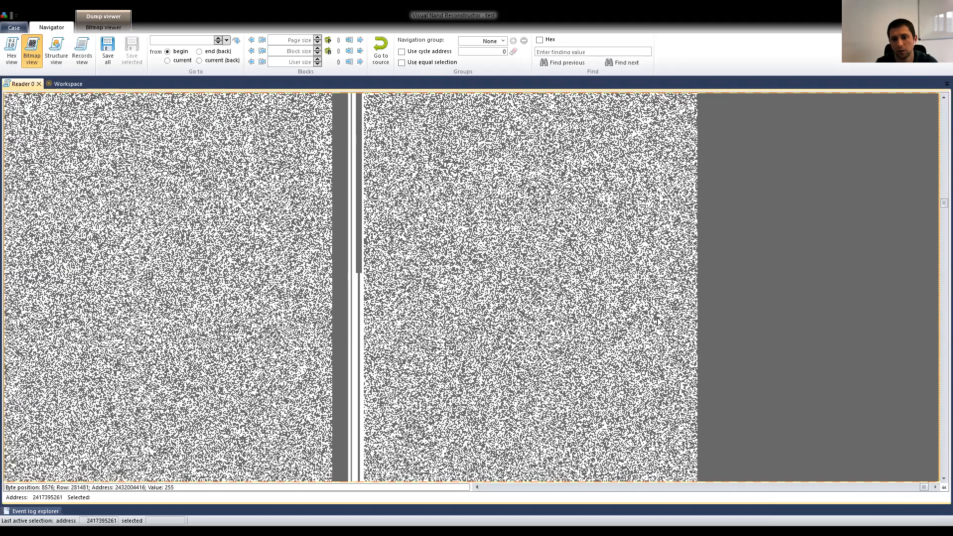
left_click(934, 487)
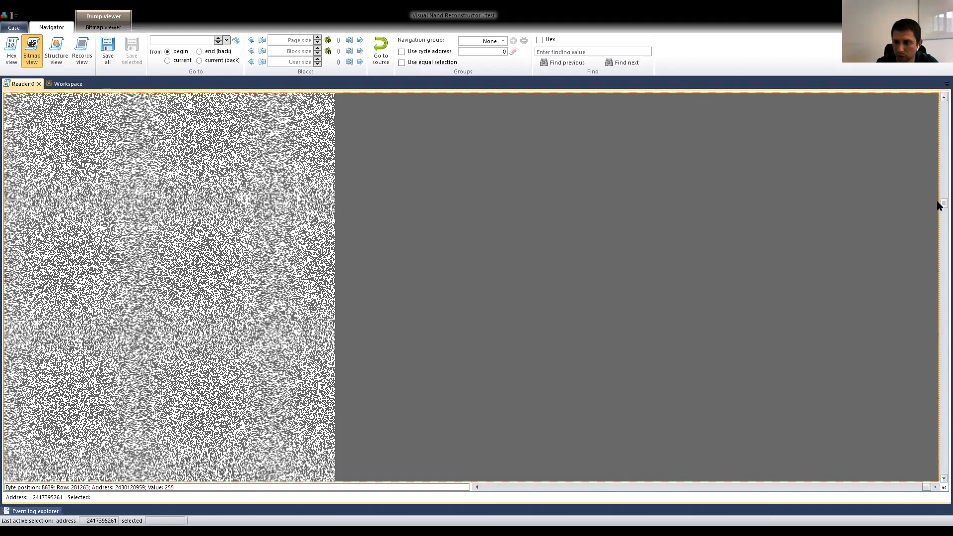
scroll(938, 149, "up", 2)
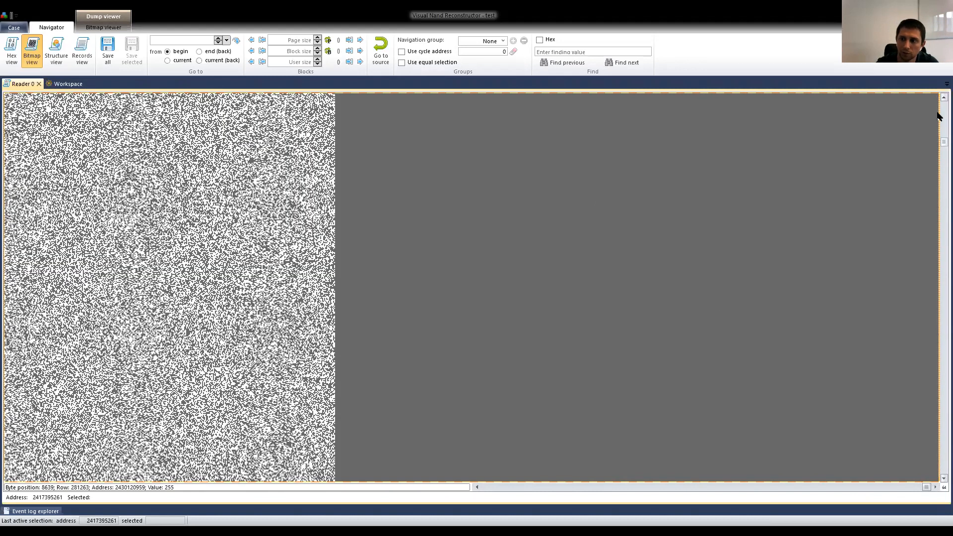
scroll(938, 129, "down", 2)
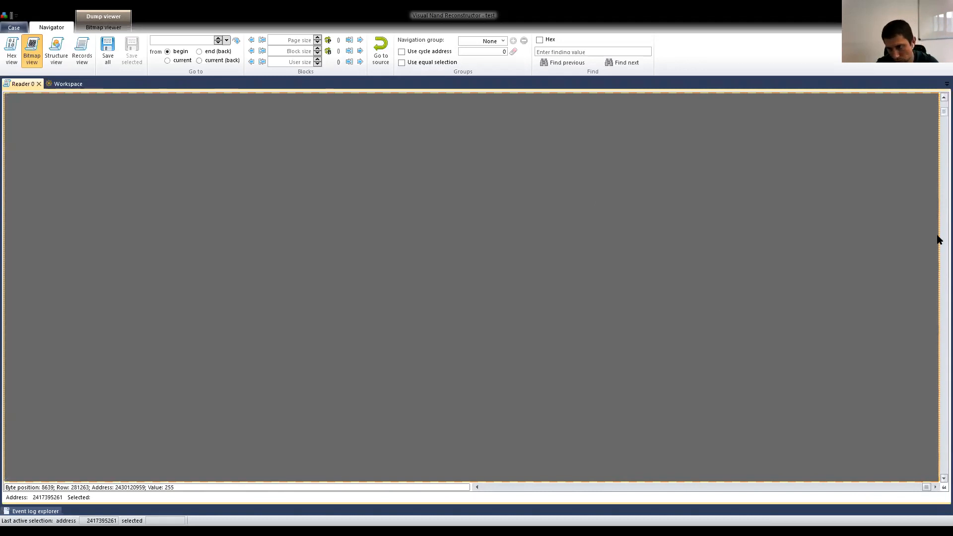
scroll(938, 268, "down", 3)
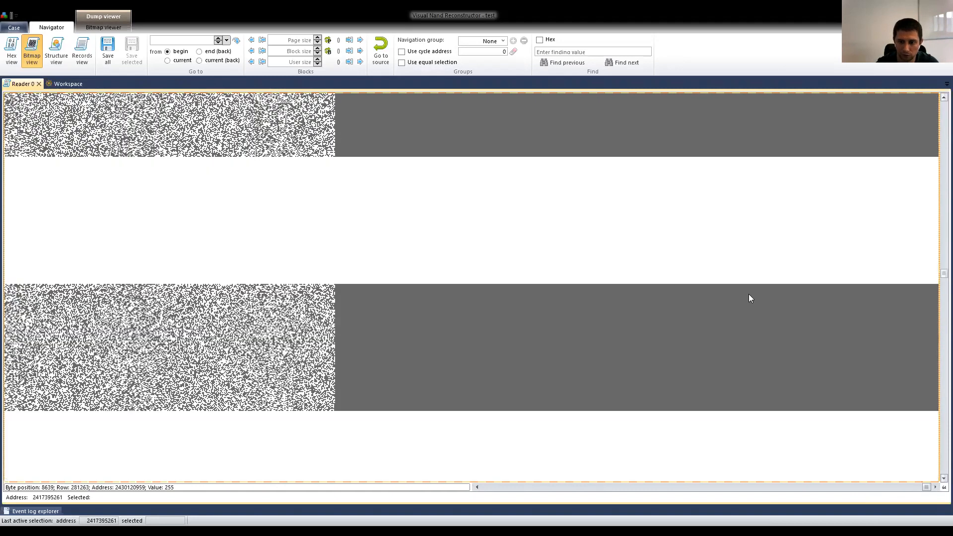
scroll(748, 294, "down", 2)
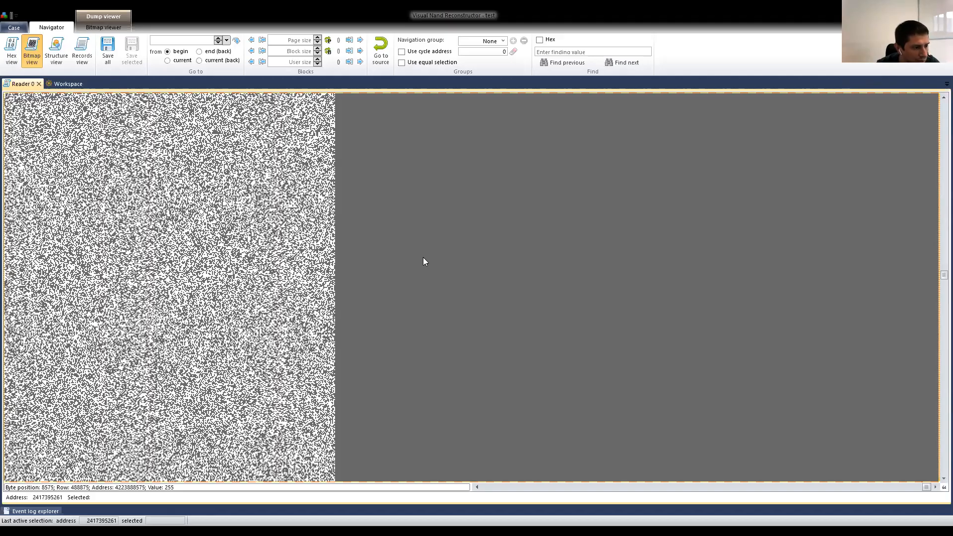
Go back to the first service area columns in the later part of the dump and examine their patterns across consecutive blocks.
left_click_drag(926, 490, 558, 480)
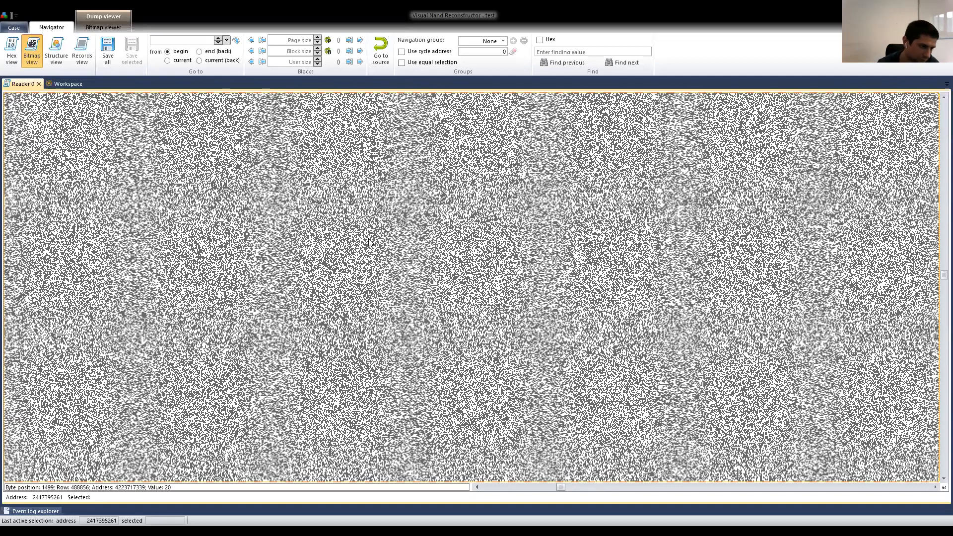
scroll(500, 308, "down", 1)
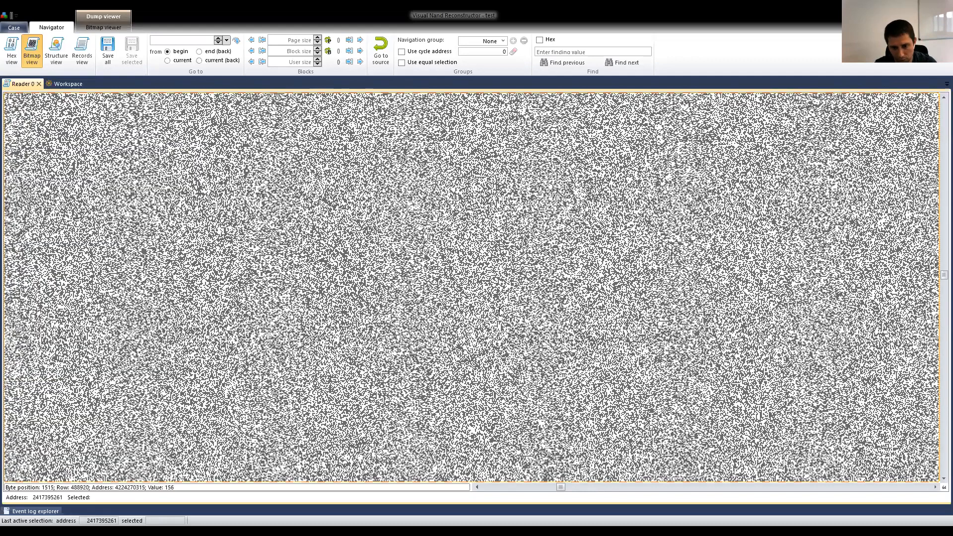
scroll(500, 311, "down", 1)
scroll(387, 291, "down", 1)
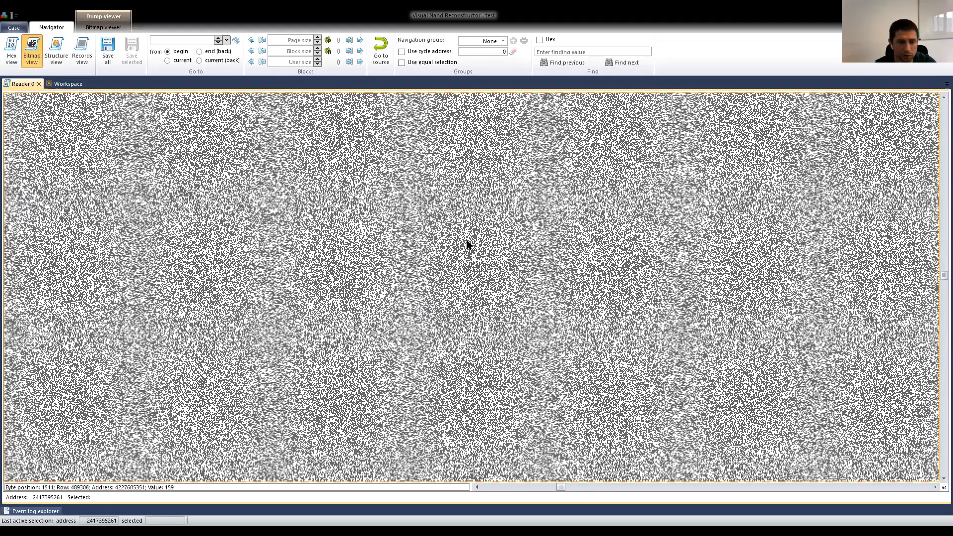
left_click(633, 487)
left_click(634, 487)
left_click(633, 487)
left_click(633, 487)
left_click_drag(590, 488, 536, 487)
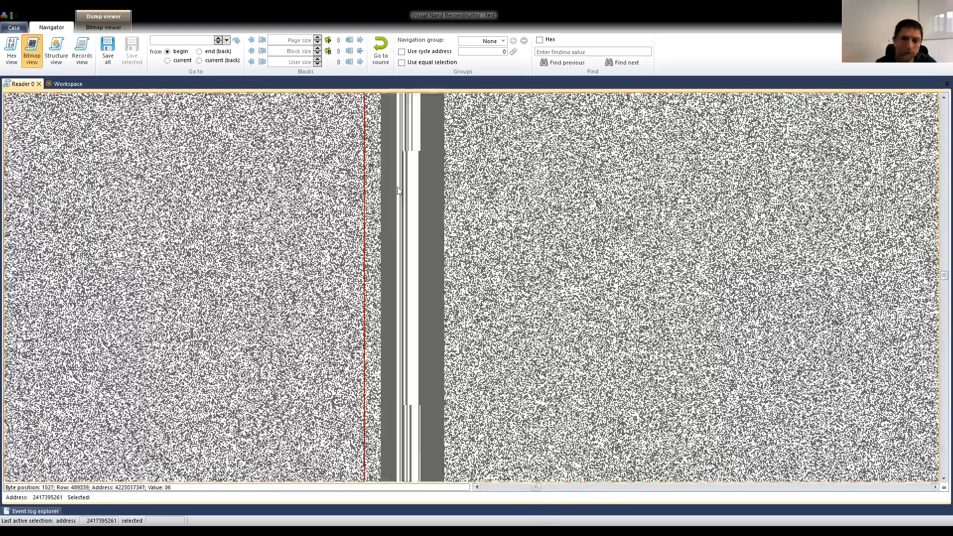
scroll(411, 217, "down", 1)
scroll(414, 219, "down", 2)
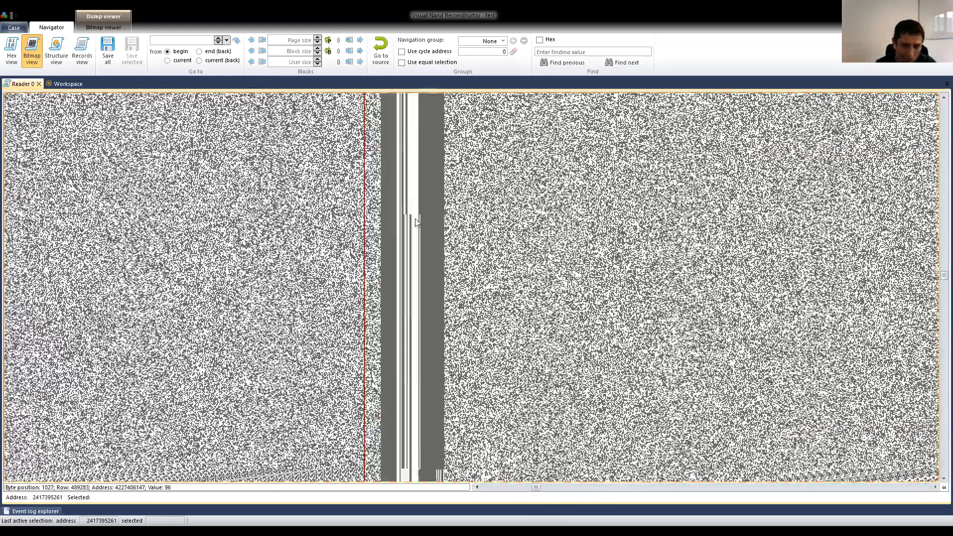
scroll(416, 222, "down", 2)
scroll(416, 222, "down", 2)
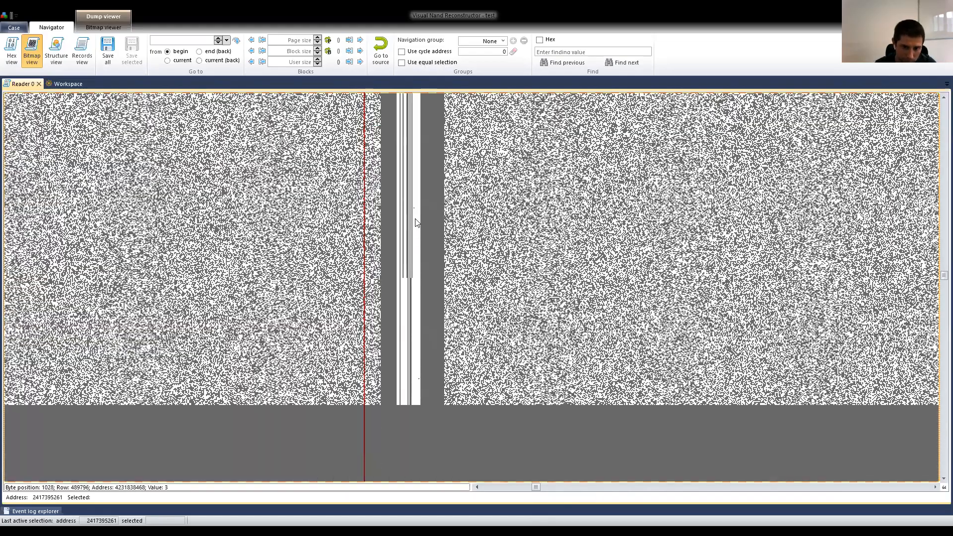
scroll(416, 222, "down", 2)
scroll(416, 222, "up", 2)
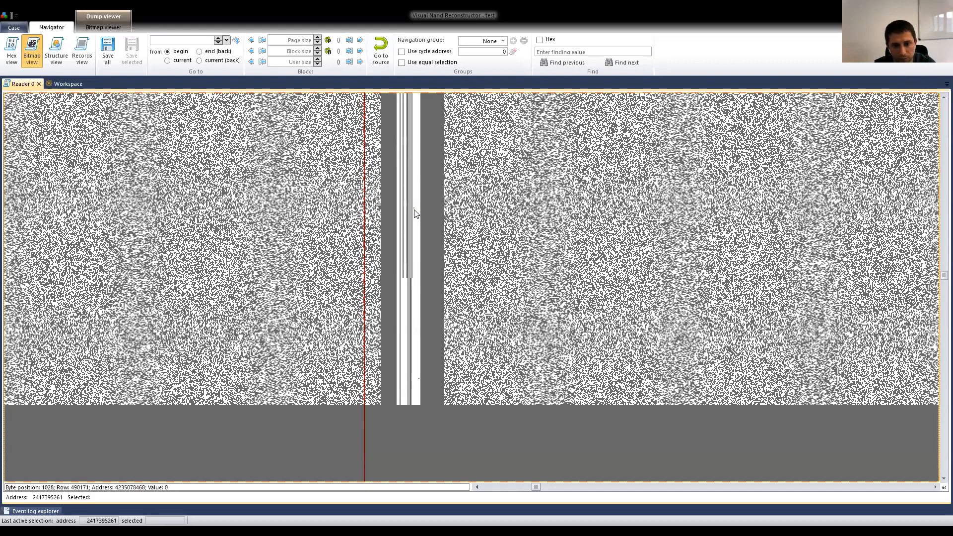
Examine the service area columns for single bit errors at different magnifications, including a section further along the dump.
scroll(416, 211, "up", 2)
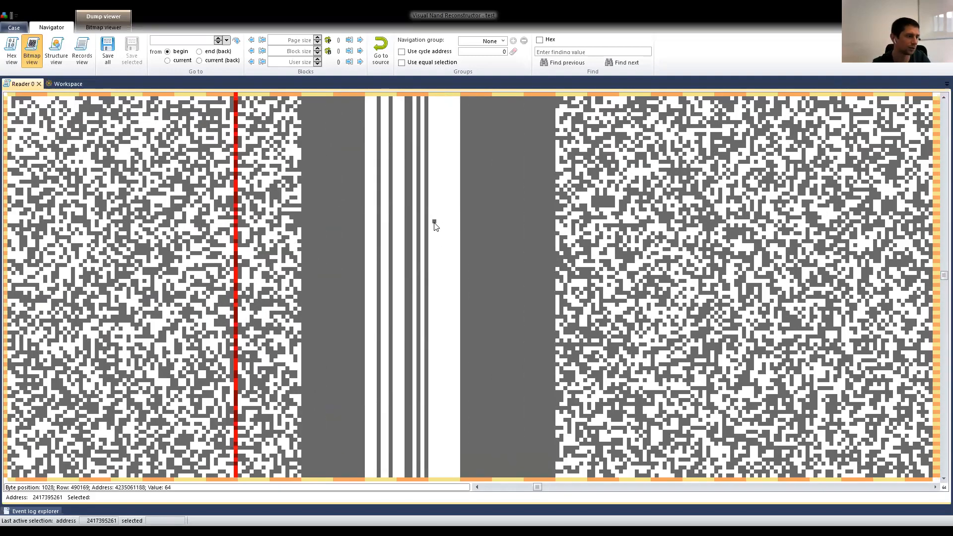
scroll(436, 227, "down", 2)
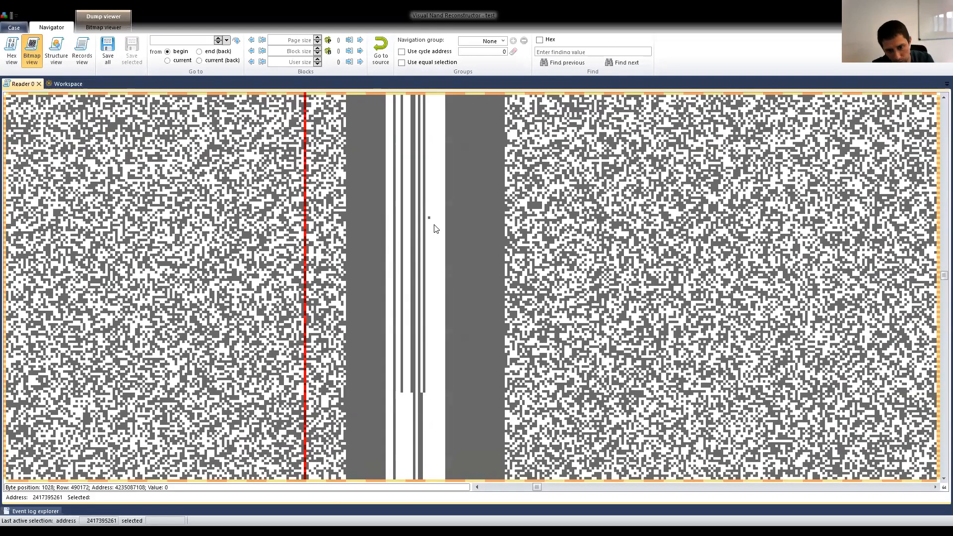
scroll(435, 228, "down", 1)
scroll(437, 200, "up", 3)
scroll(433, 379, "down", 3)
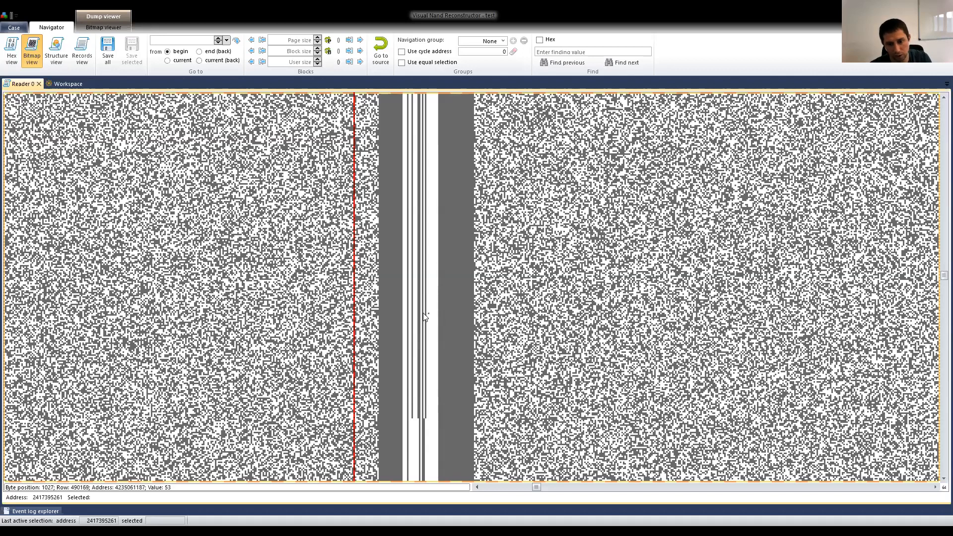
scroll(429, 308, "down", 1)
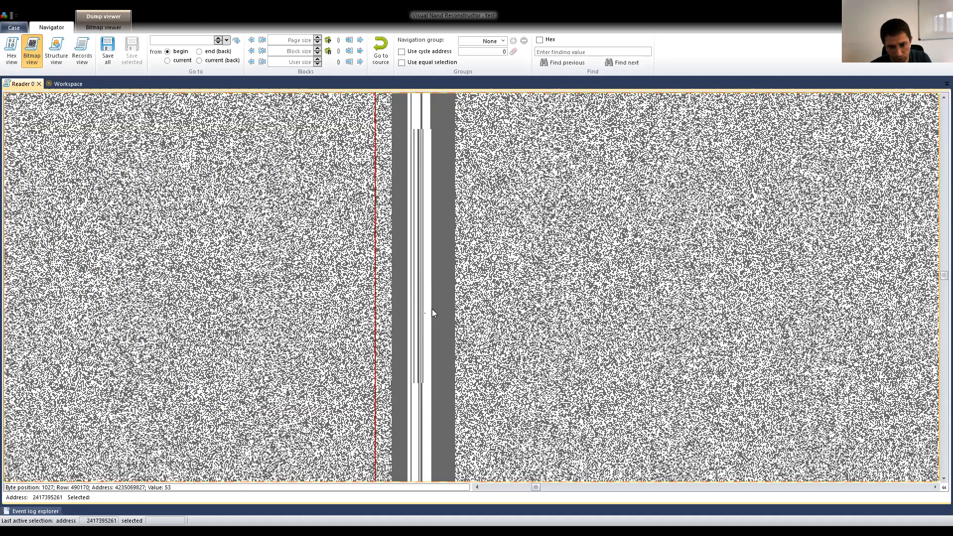
scroll(431, 307, "down", 1)
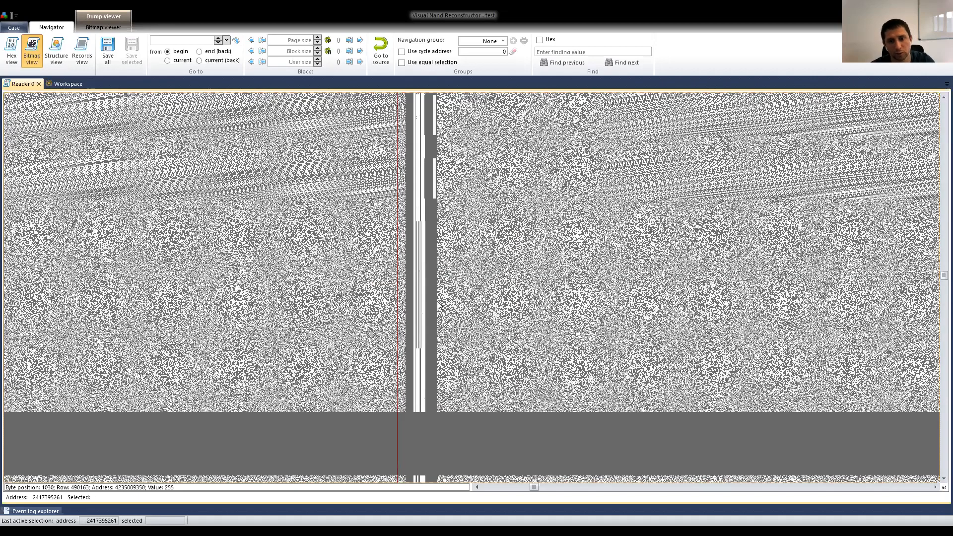
scroll(431, 279, "down", 2)
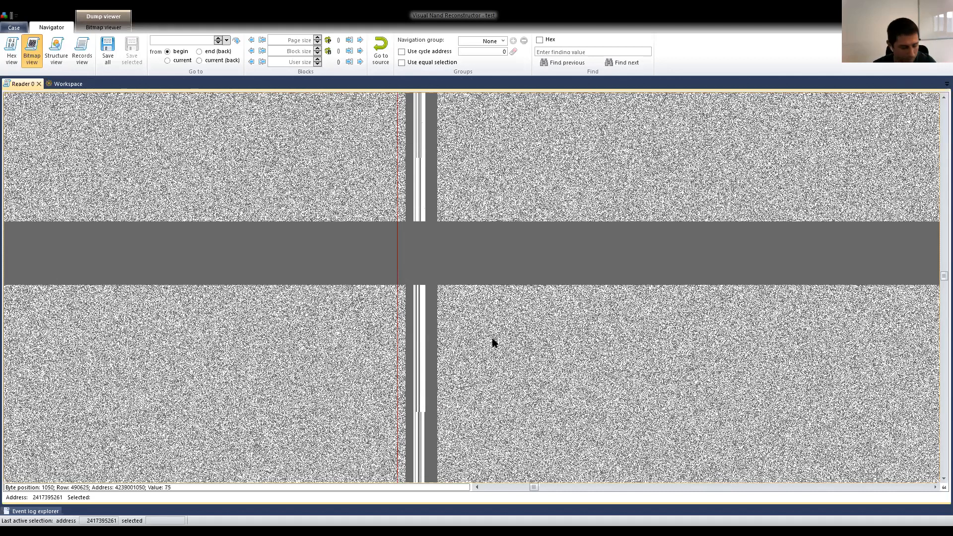
scroll(412, 301, "up", 1)
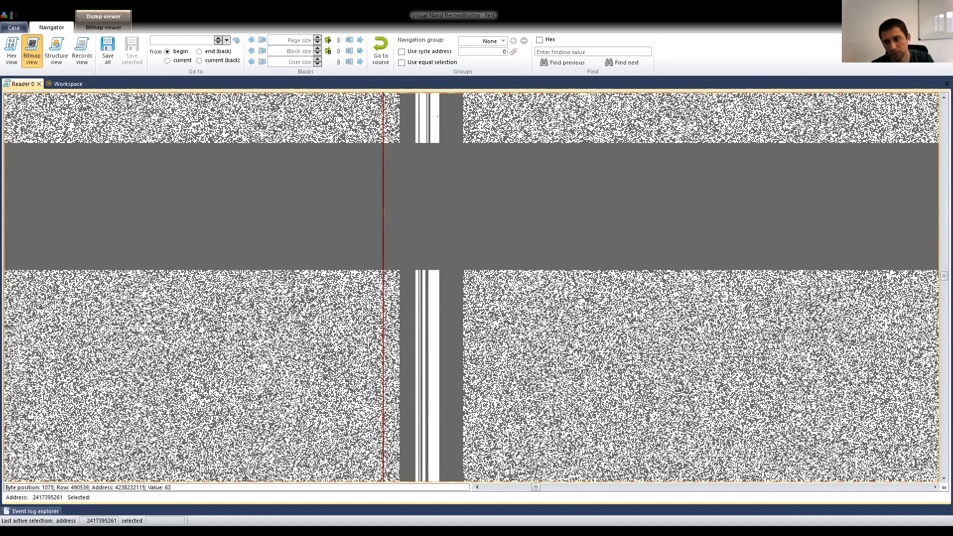
left_click_drag(938, 278, 937, 297)
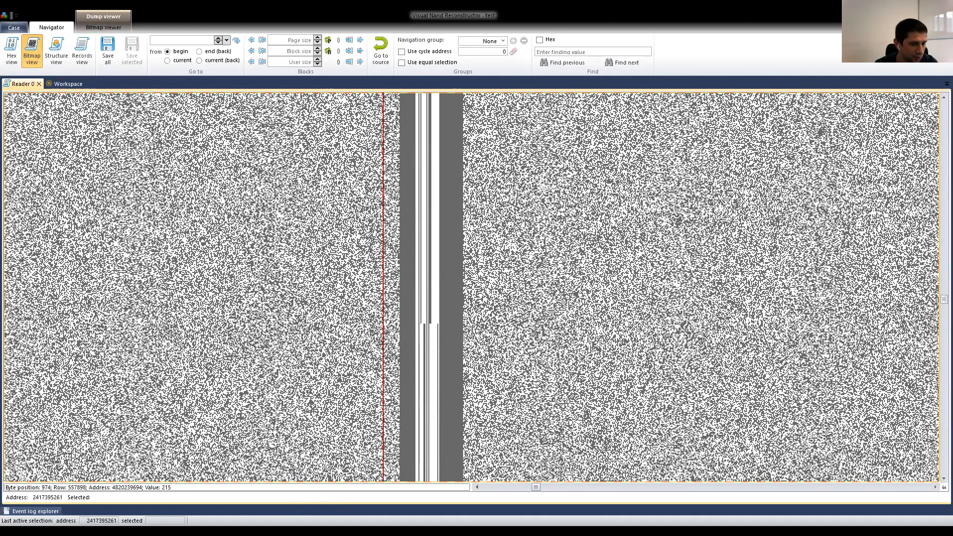
Switch to the presentation to review the configuration and data quality test checklist, and return to the Visual Nand Reconstructor workspace.
key("alt+Tab")
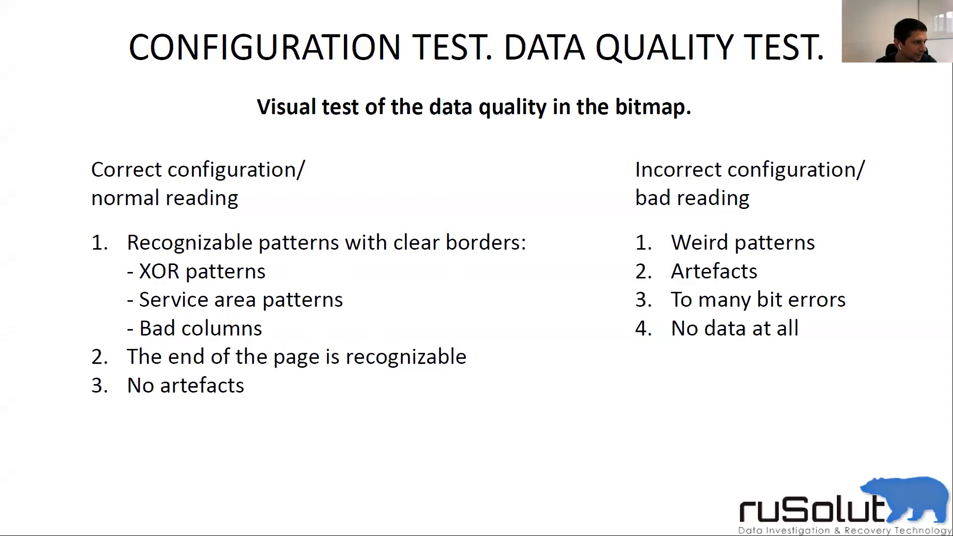
left_click(132, 526)
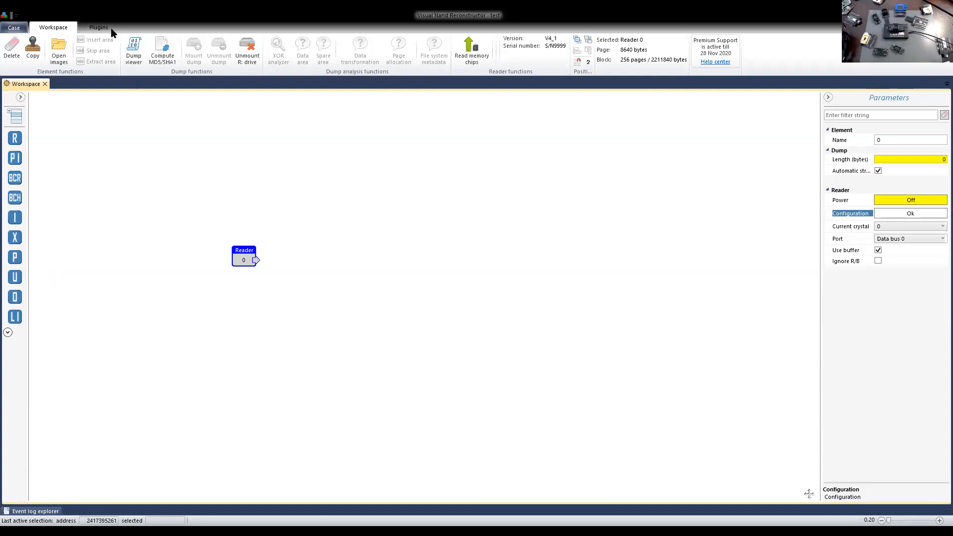
Reposition the reader element in the open area of the workspace.
left_click_drag(245, 259, 247, 231)
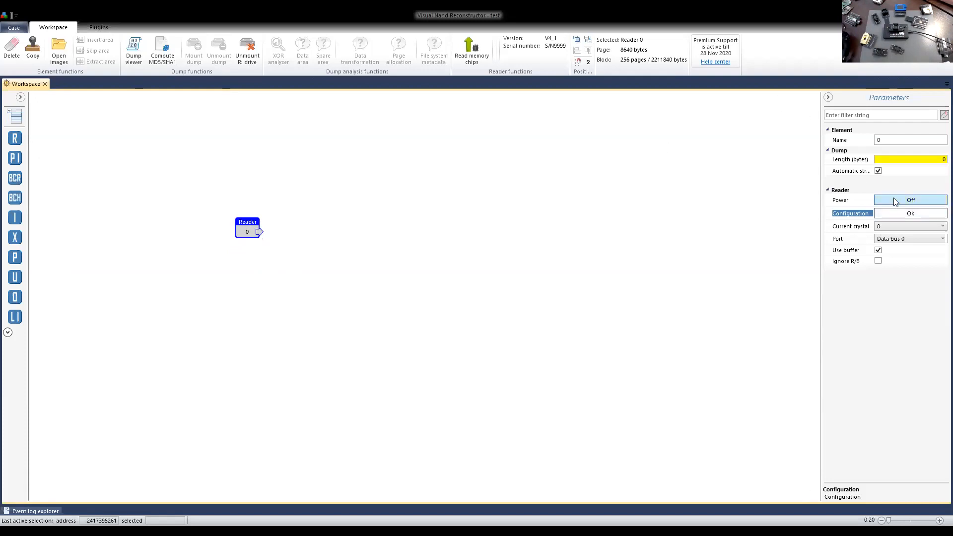
left_click_drag(256, 237, 280, 267)
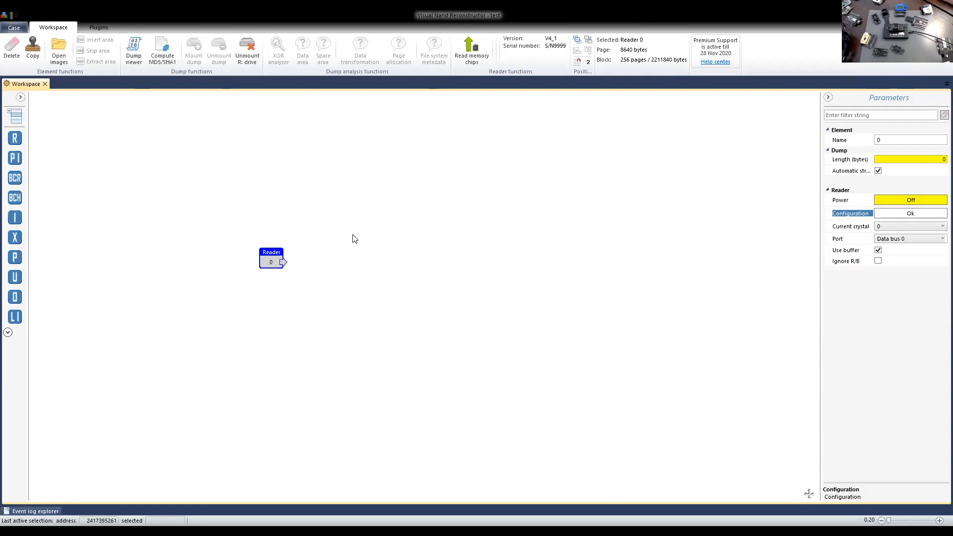
left_click_drag(271, 262, 262, 276)
Scan the connected memory chip's identifiers, inspect the chip reading configuration, and leave it without saving.
left_click(471, 53)
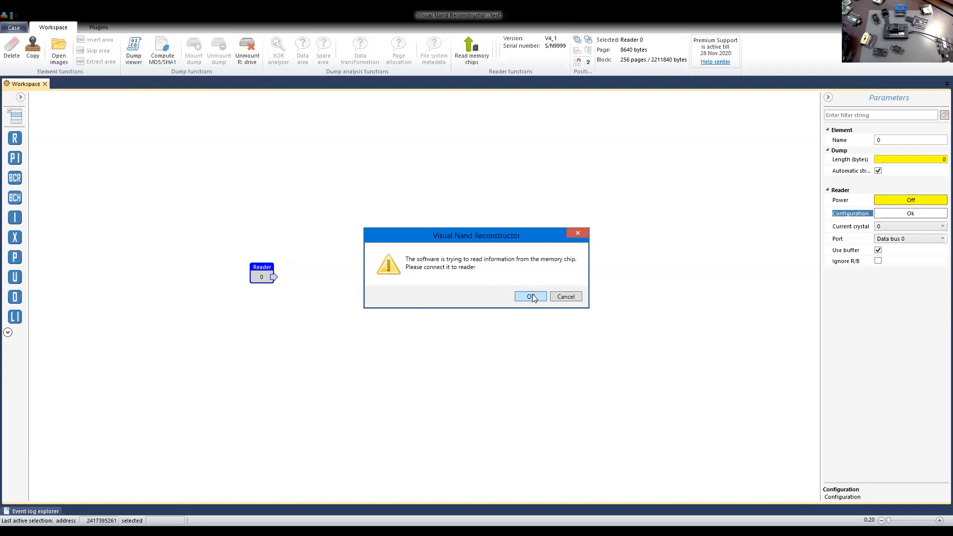
left_click(531, 296)
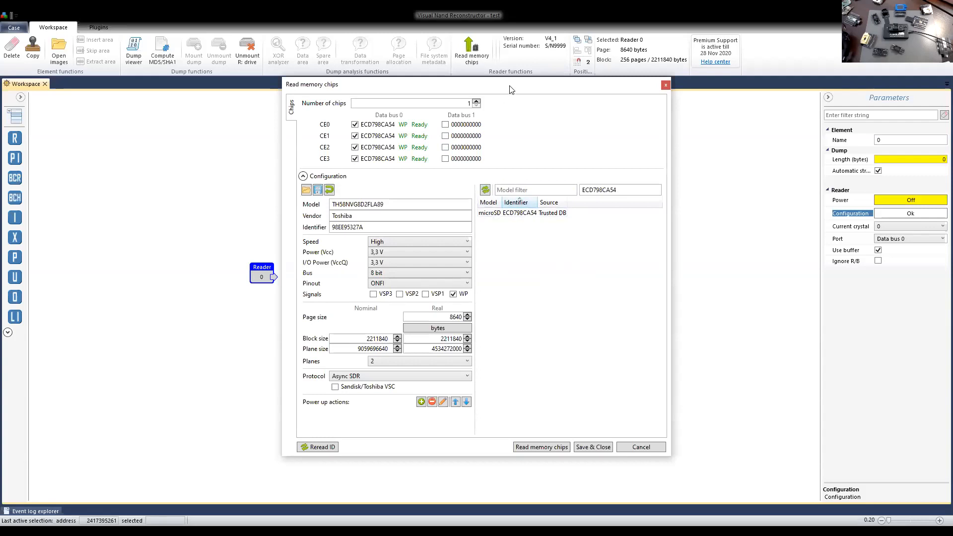
left_click_drag(511, 89, 566, 91)
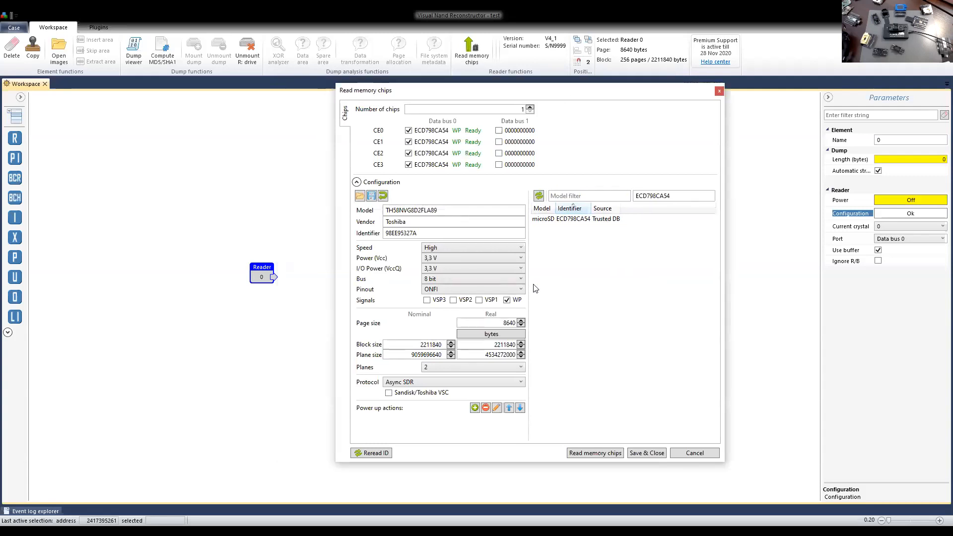
left_click(692, 452)
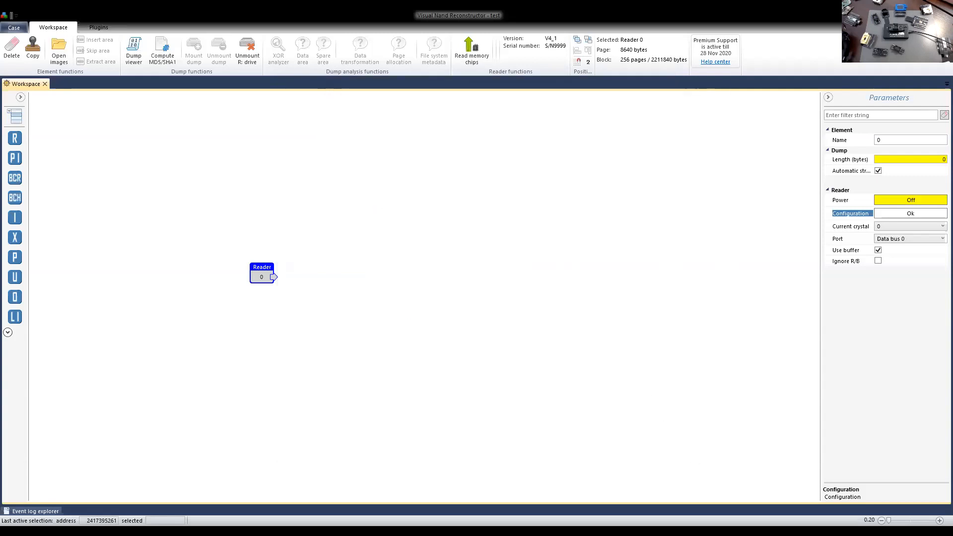
Check the automatic chip configuration option in the application settings, and inspect the chip reading configuration again without saving.
left_click(14, 27)
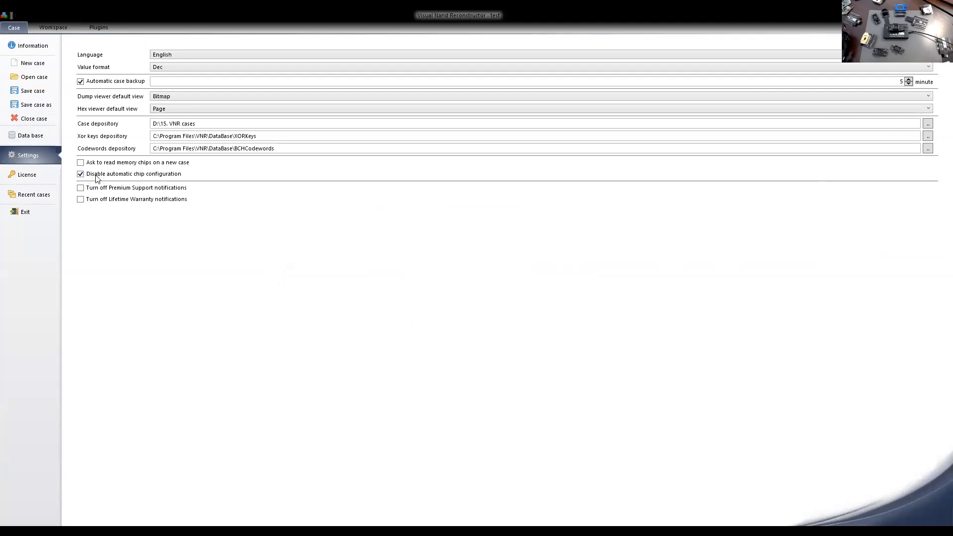
left_click(49, 28)
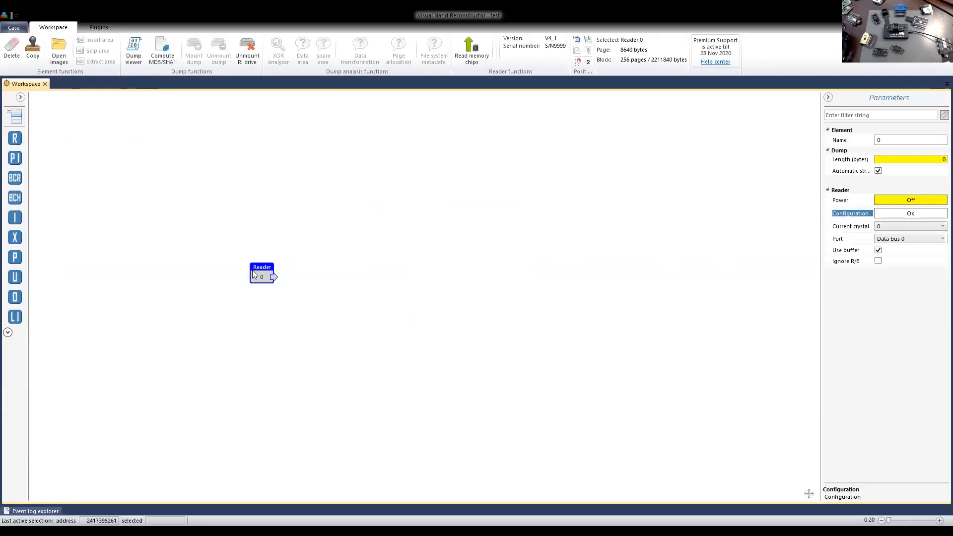
left_click(470, 49)
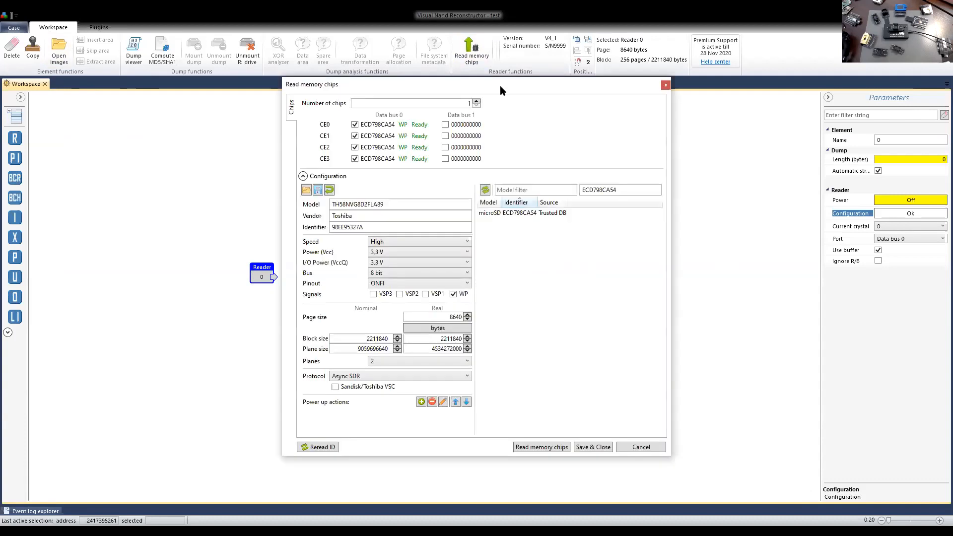
left_click_drag(501, 89, 534, 83)
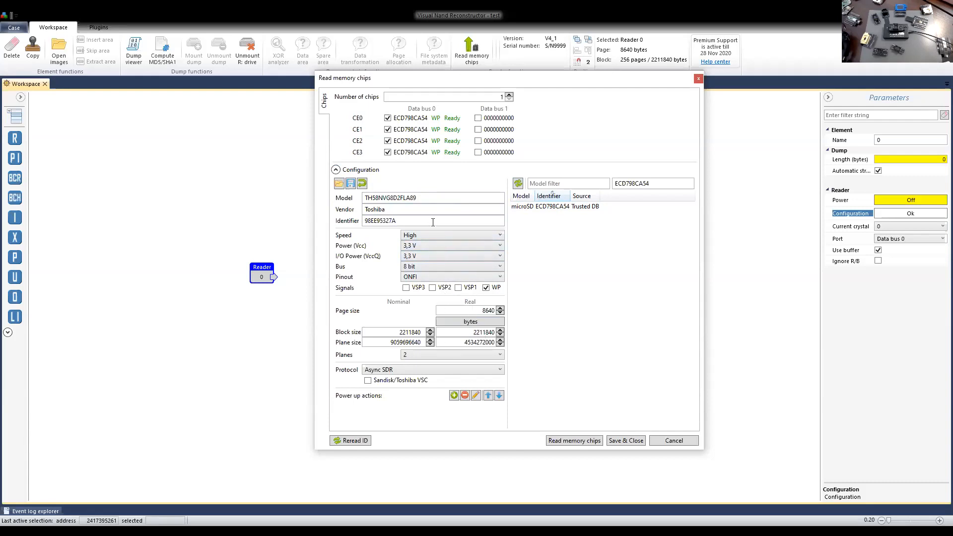
left_click(682, 441)
Turn off "Disable automatic chip configuration" in the application settings and return to the workspace.
left_click(13, 27)
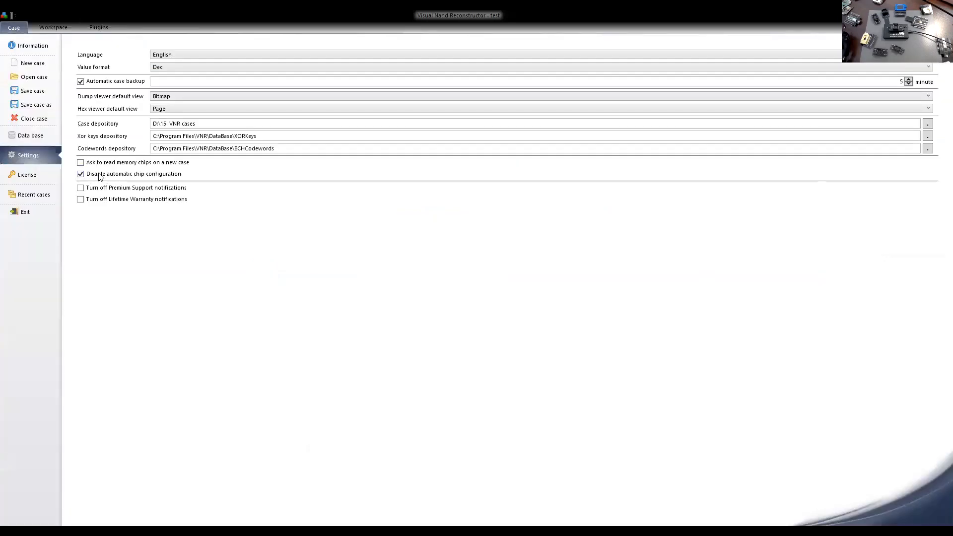
left_click(81, 174)
left_click(52, 28)
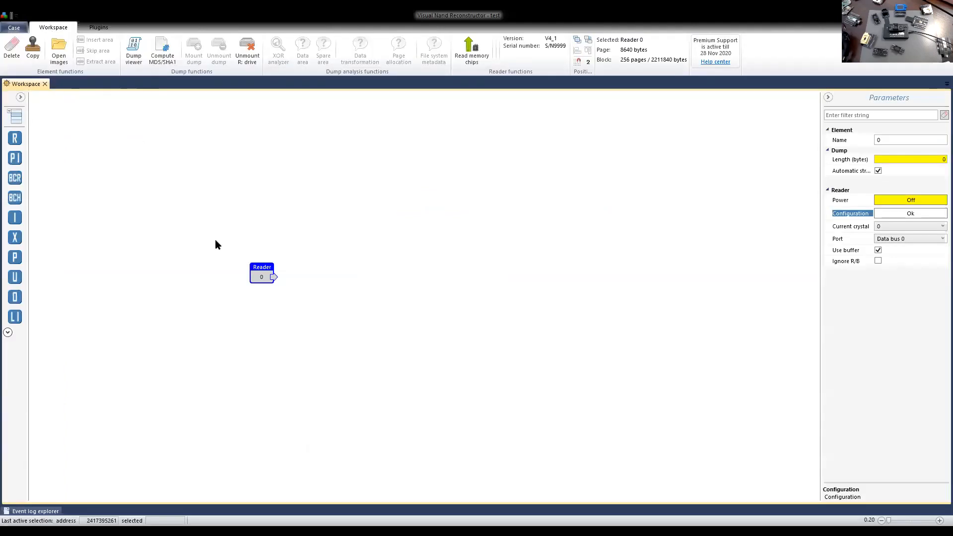
Scan the connected memory chip again and load the microSD ECD798CA54 configuration from the Trusted DB.
left_click(470, 55)
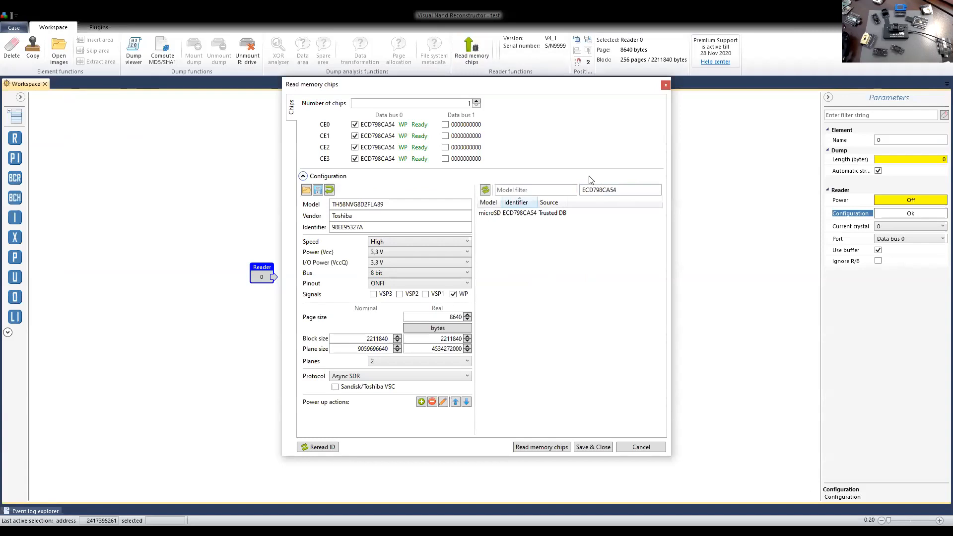
left_click(535, 213)
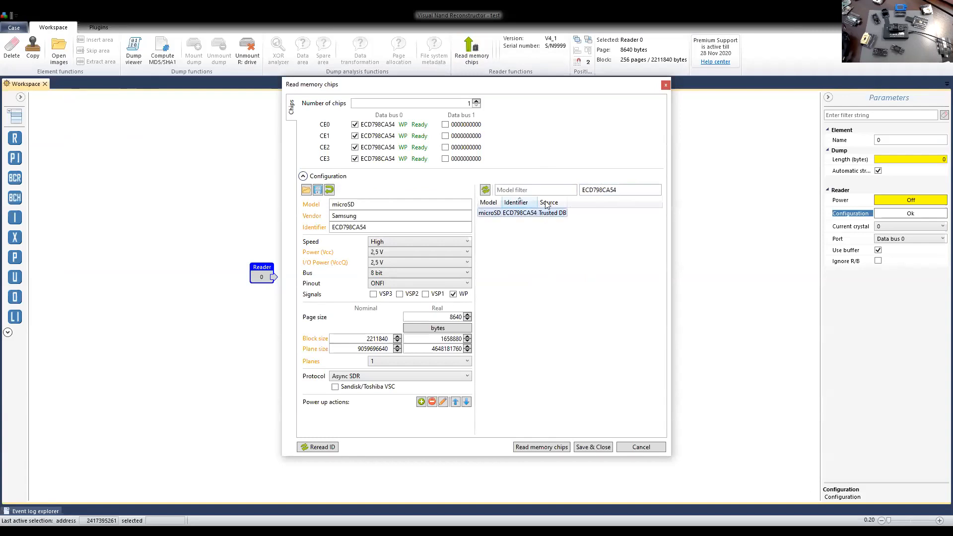
left_click_drag(514, 87, 541, 78)
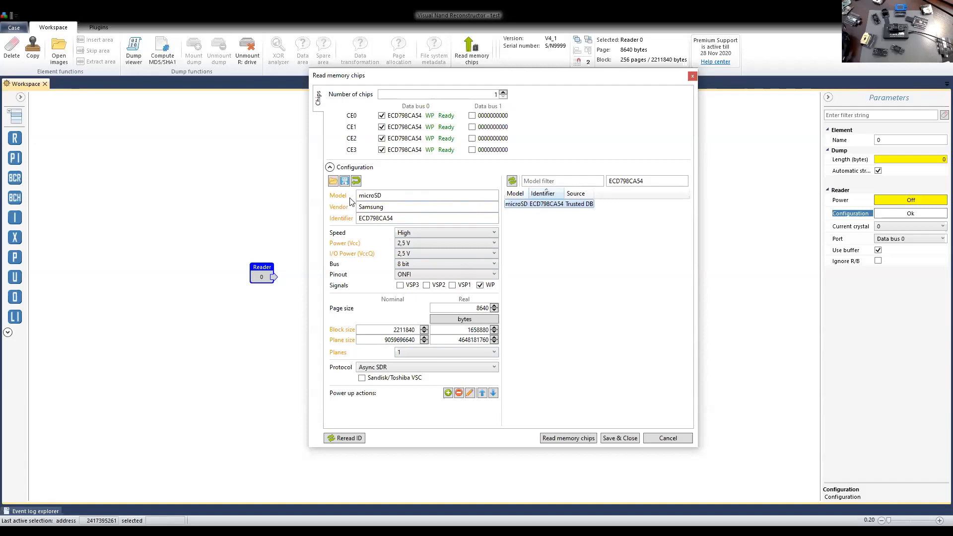
Review the loaded chip configuration, including its model, vendor and identifier, and save it to the reader.
key("Tab")
key("Tab")
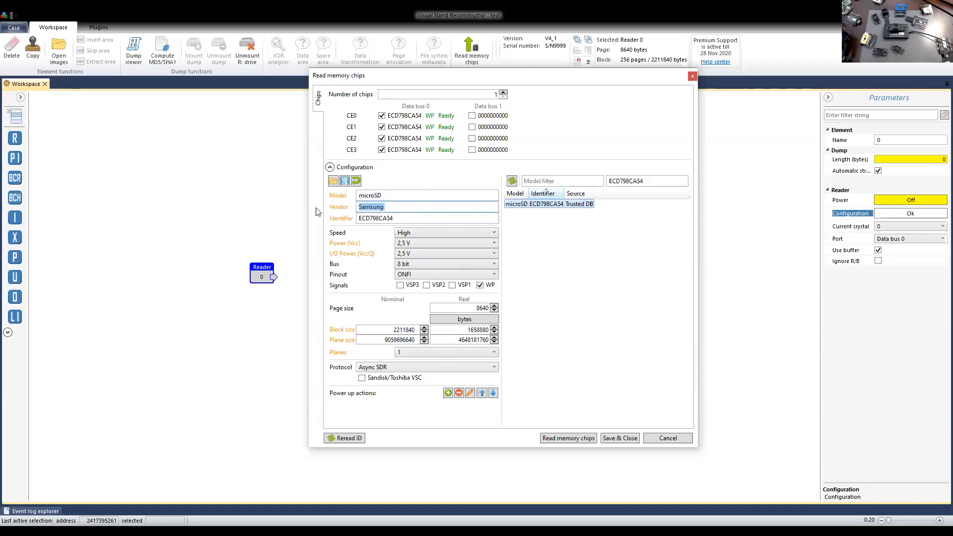
key("Tab")
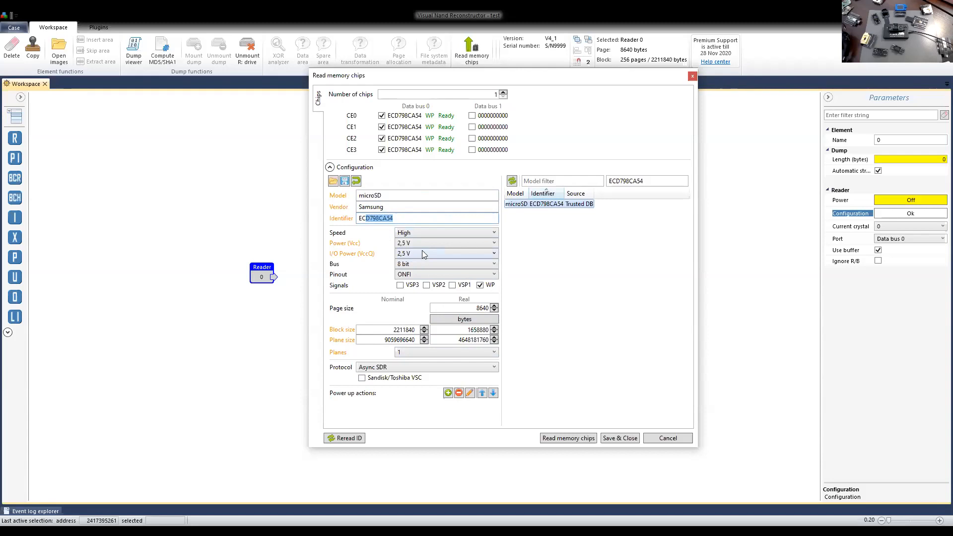
left_click(439, 194)
left_click_drag(534, 72, 556, 56)
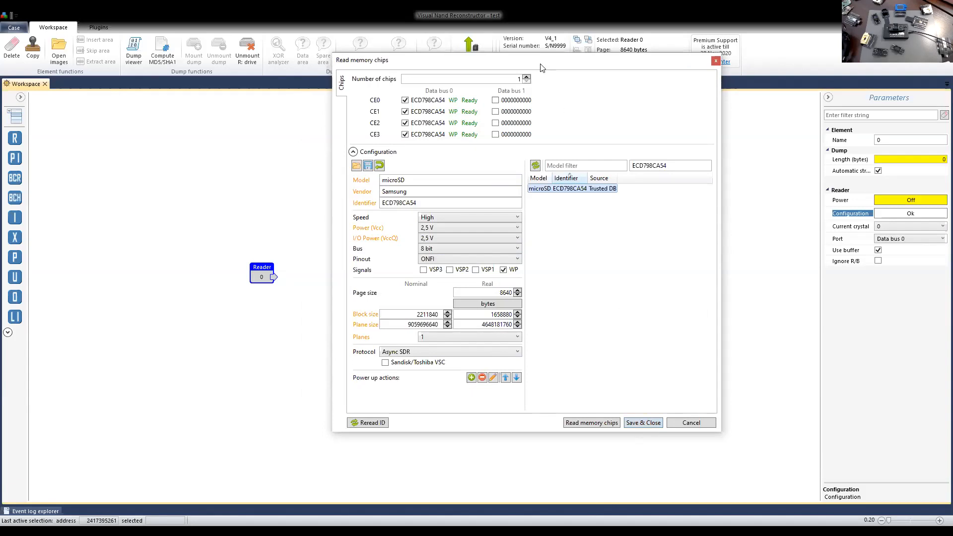
left_click_drag(541, 64, 536, 77)
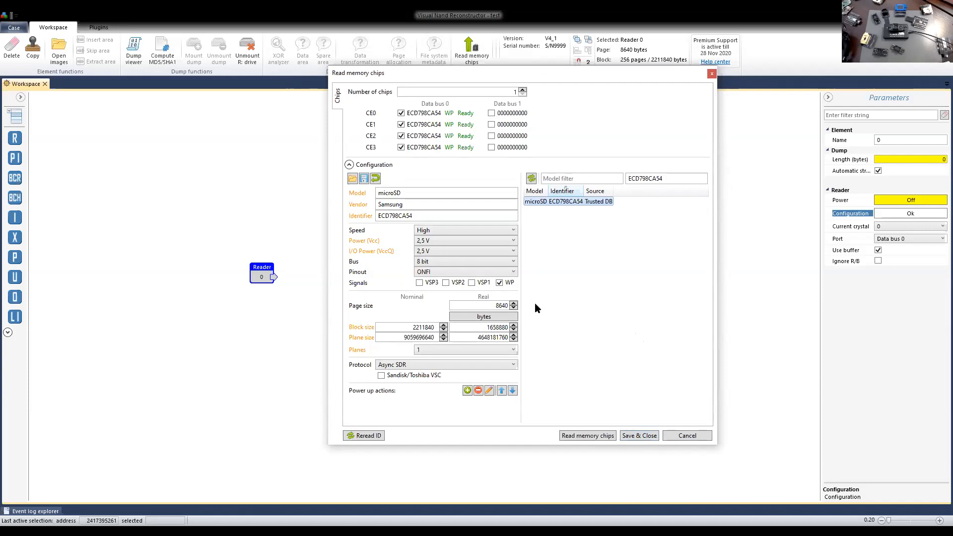
left_click(634, 436)
Open the reader's dump in bitmap view and inspect the page data from the beginning to a section further along.
mouse_move(261, 274)
left_mouse_down()
mouse_move(265, 257)
mouse_move(260, 287)
left_mouse_up()
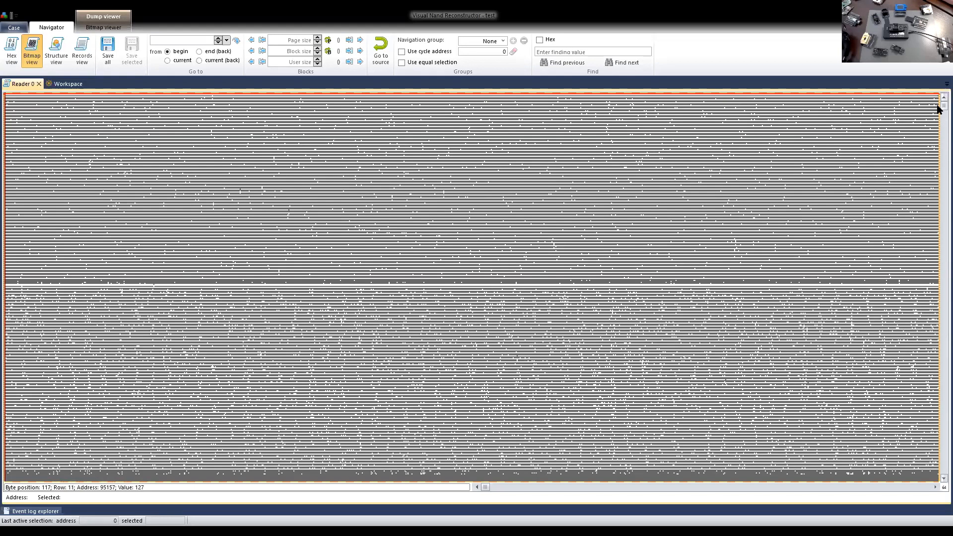
left_click_drag(940, 105, 938, 94)
left_click_drag(939, 98, 938, 127)
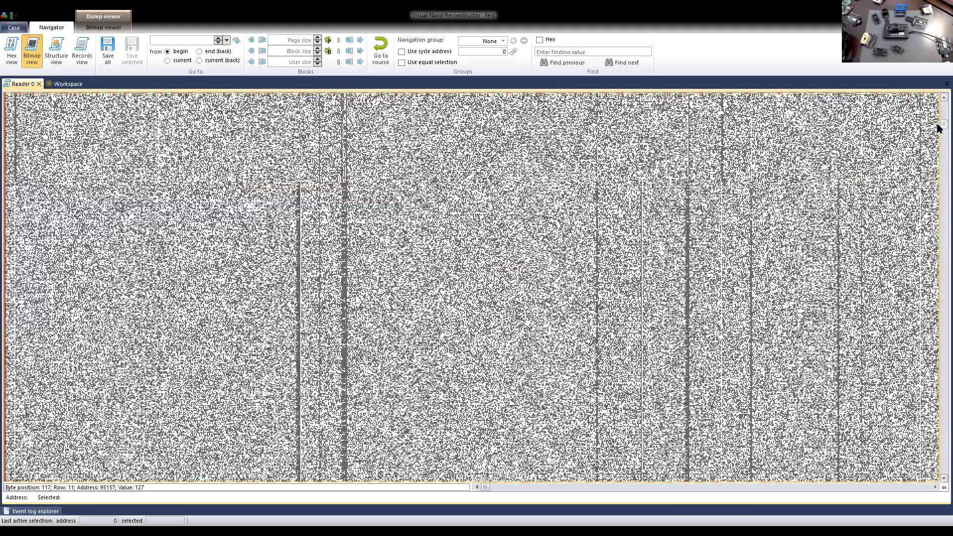
left_click(670, 299)
left_click(552, 327)
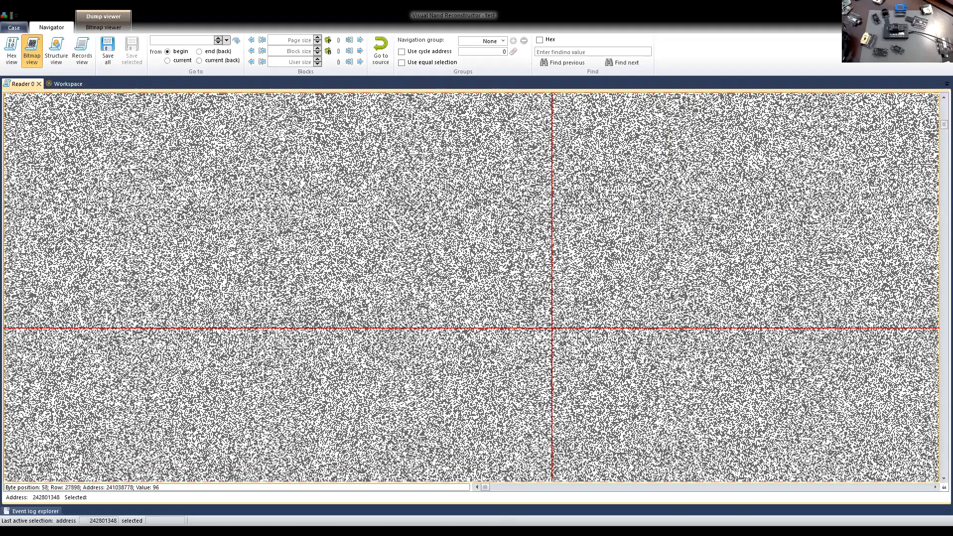
Go to the end of the pages in the bitmap and examine the service area columns across consecutive blocks.
left_click_drag(487, 491, 520, 490)
left_click_drag(615, 486, 924, 488)
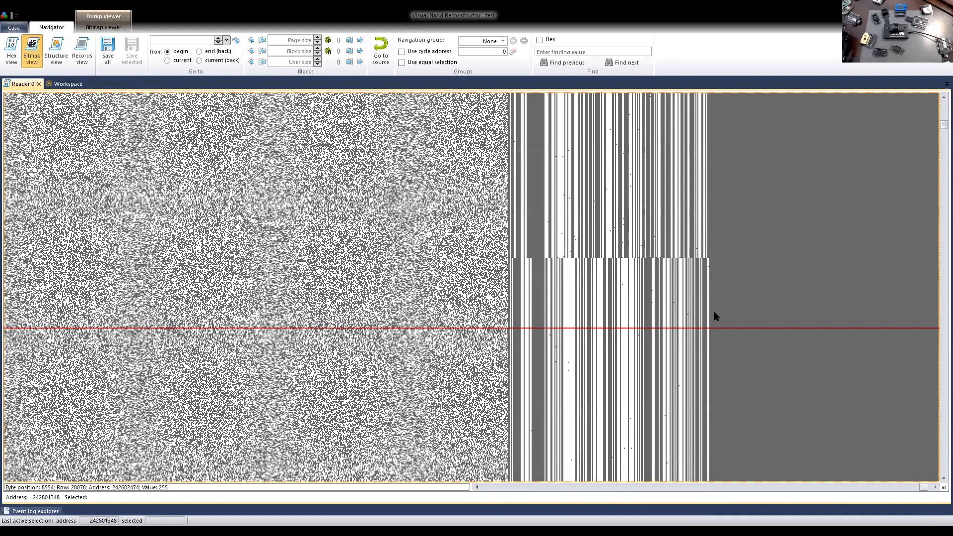
scroll(714, 312, "down", 6)
scroll(713, 312, "down", 5)
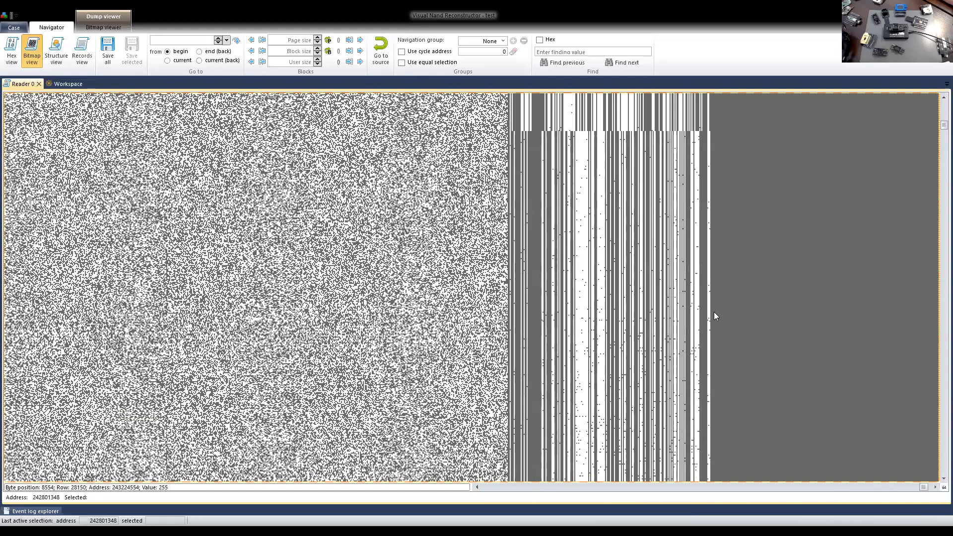
scroll(713, 311, "up", 1)
scroll(714, 312, "down", 6)
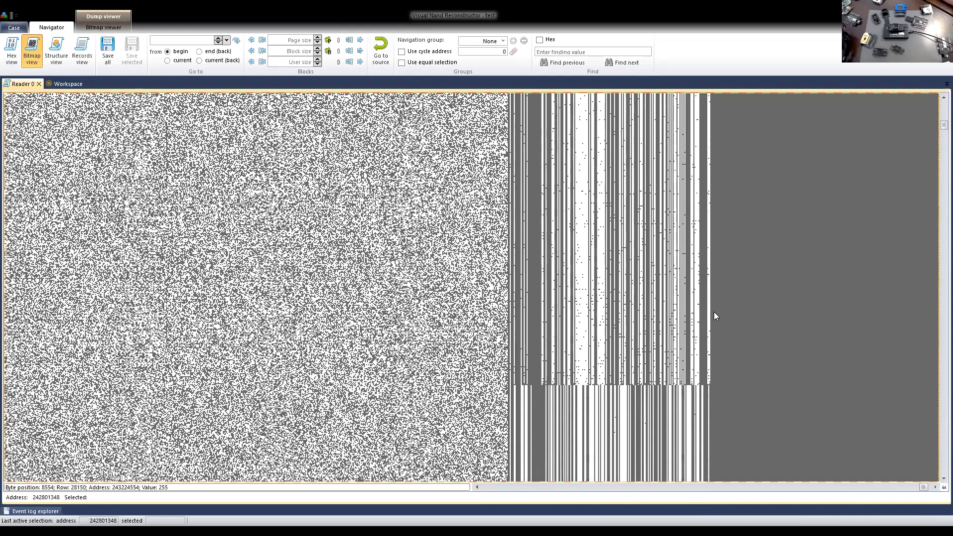
scroll(624, 171, "up", 1)
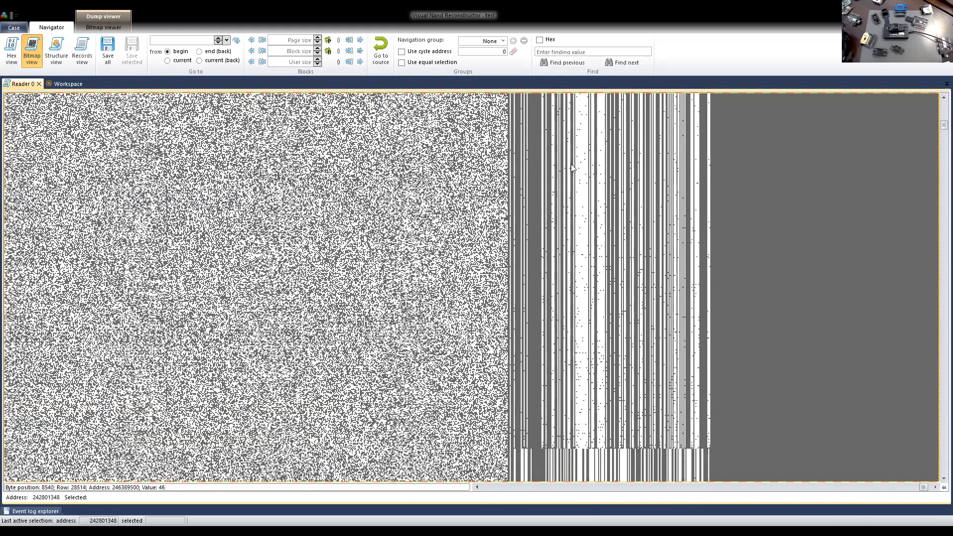
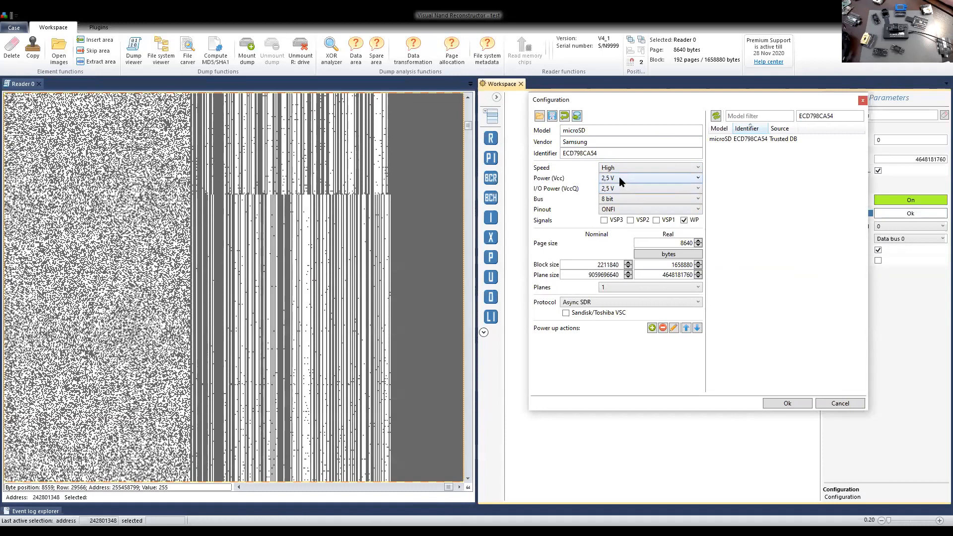
Set the reader configuration's Power (Vcc) and I/O Power (VccQ) to 2,3 V and apply it to the bitmap.
left_click(618, 178)
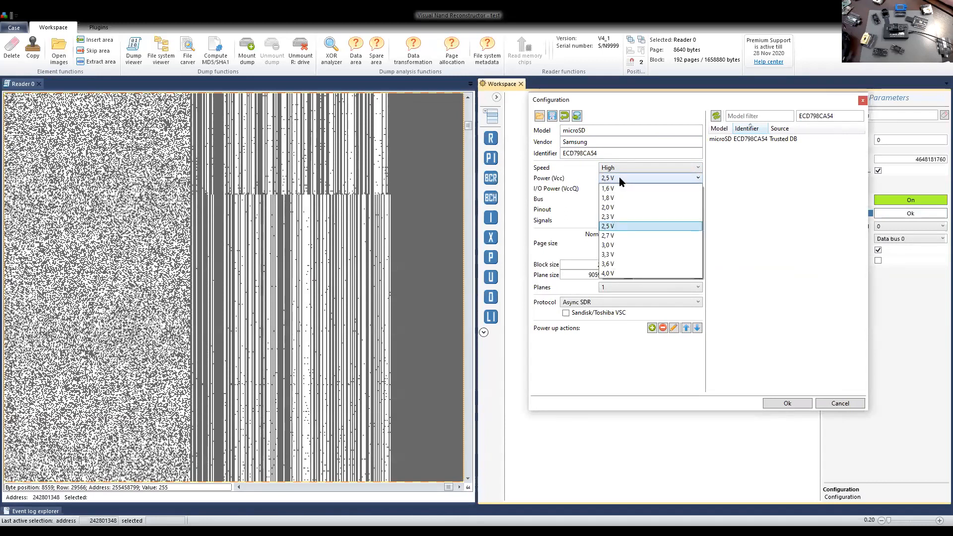
left_click(619, 217)
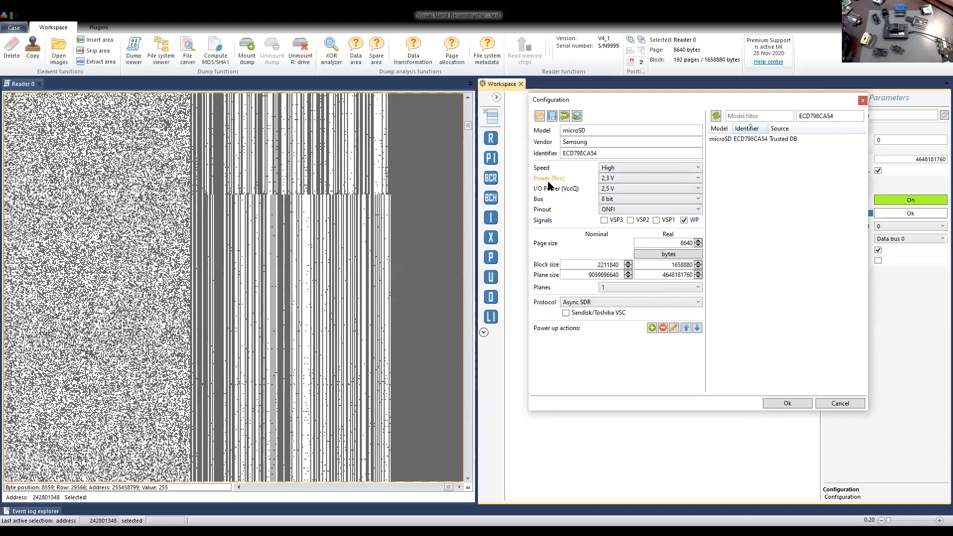
left_click(622, 189)
left_click(620, 227)
left_click(792, 401)
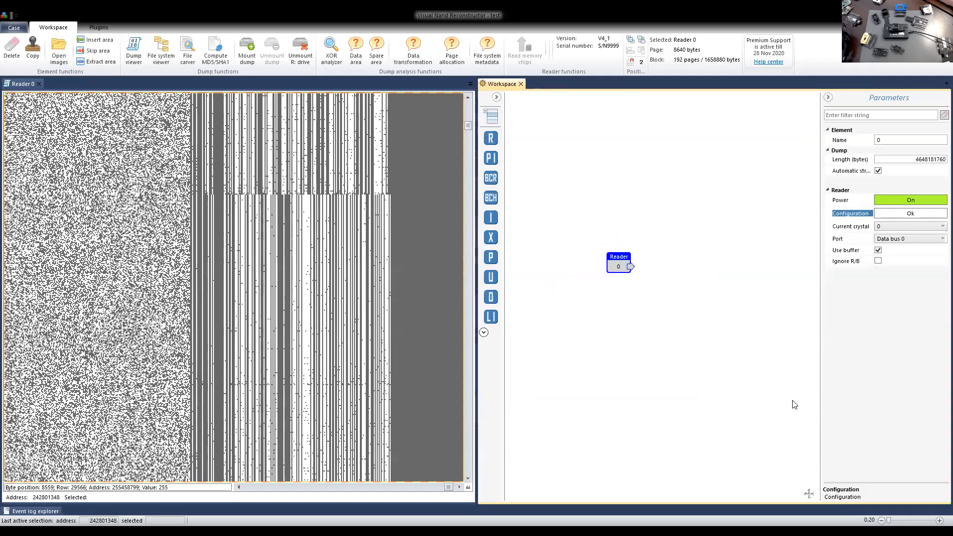
Reopen the reader configuration and lower both Power (Vcc) and I/O Power (VccQ) to 2,0 V.
left_click(883, 212)
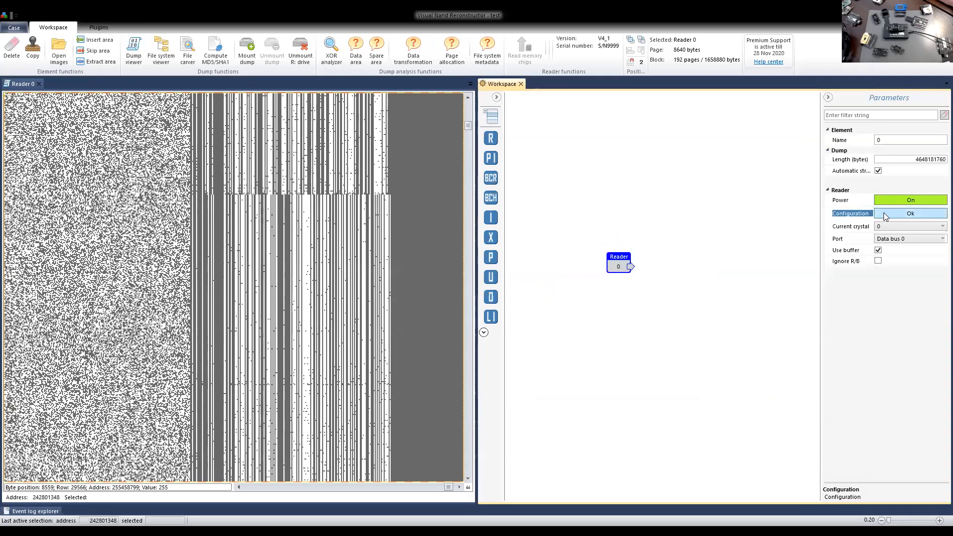
left_click_drag(499, 118, 684, 120)
left_click(615, 195)
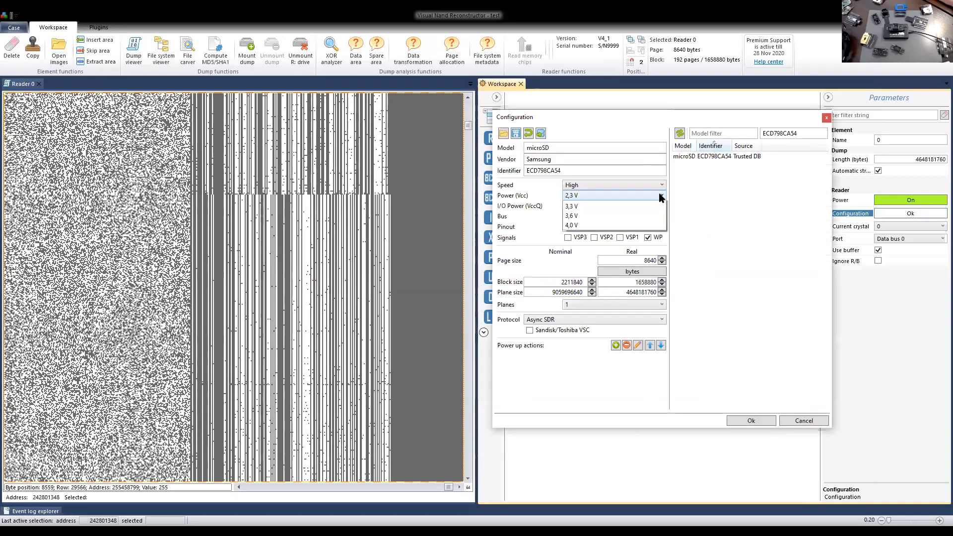
left_click(619, 222)
left_click(603, 206)
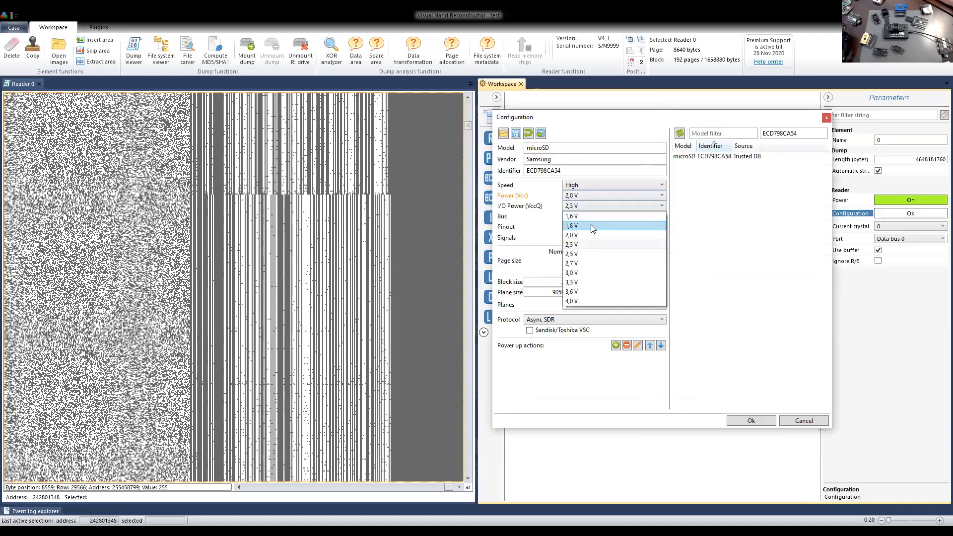
left_click(596, 233)
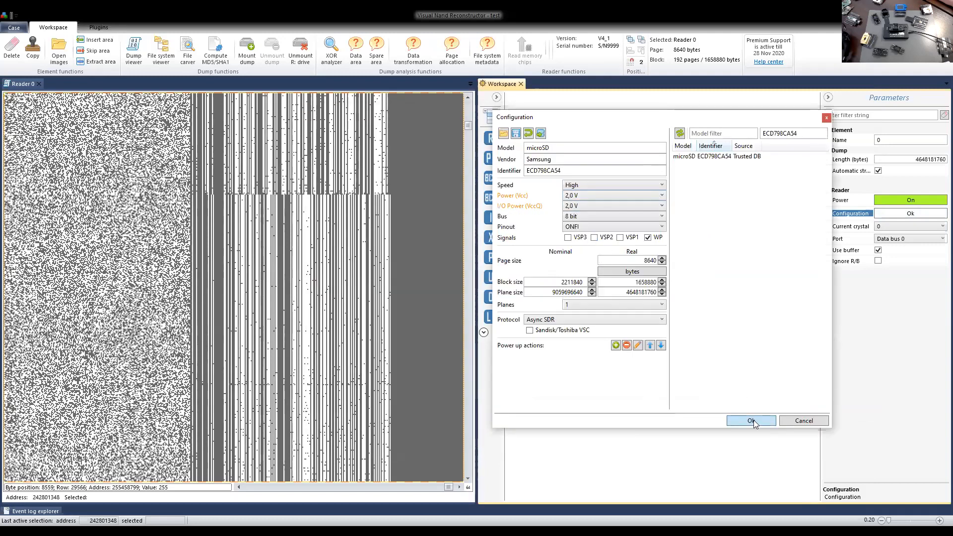
left_click(753, 420)
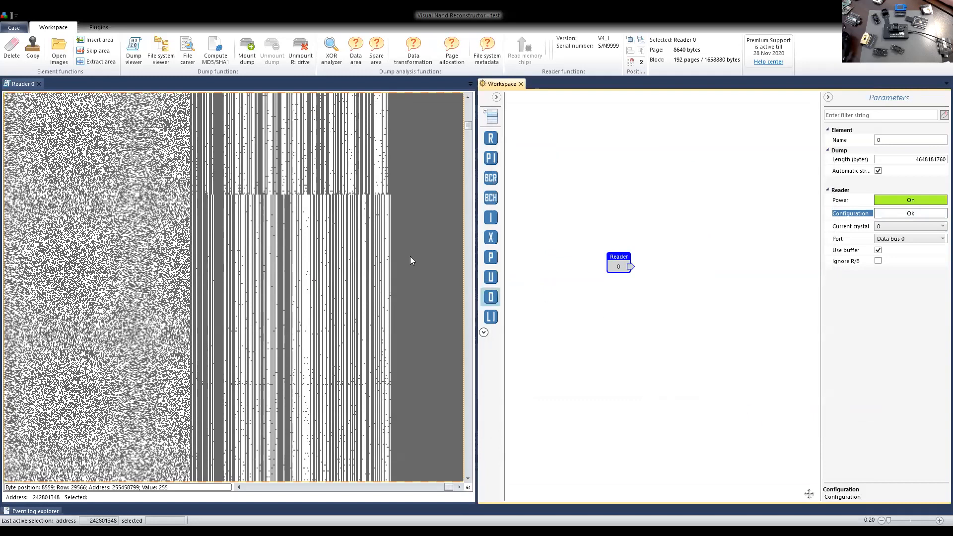
Lower the chip's Power (Vcc) and I/O Power (VccQ) to 1,8 V in the reader configuration and apply it.
left_click(902, 216)
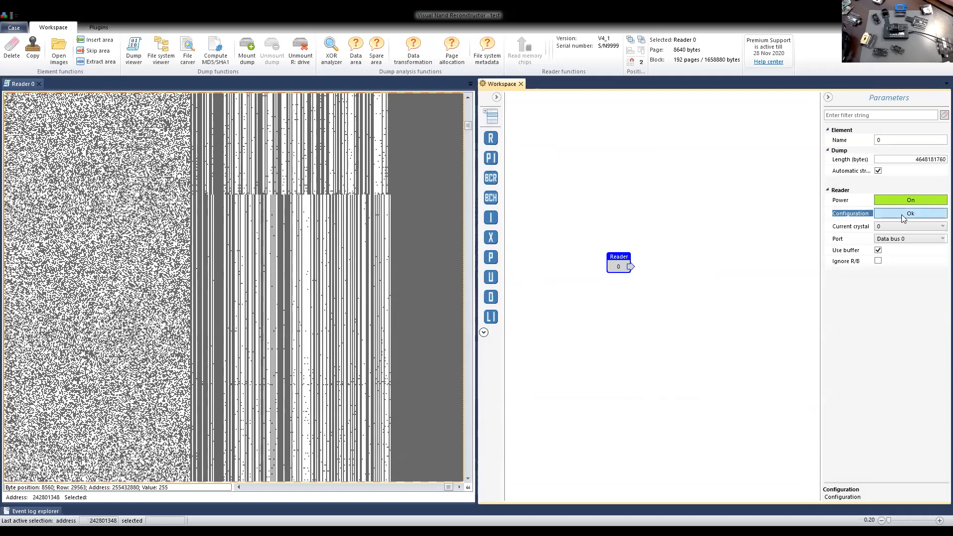
left_click_drag(536, 119, 703, 117)
left_click(628, 191)
left_click(587, 215)
left_click(582, 203)
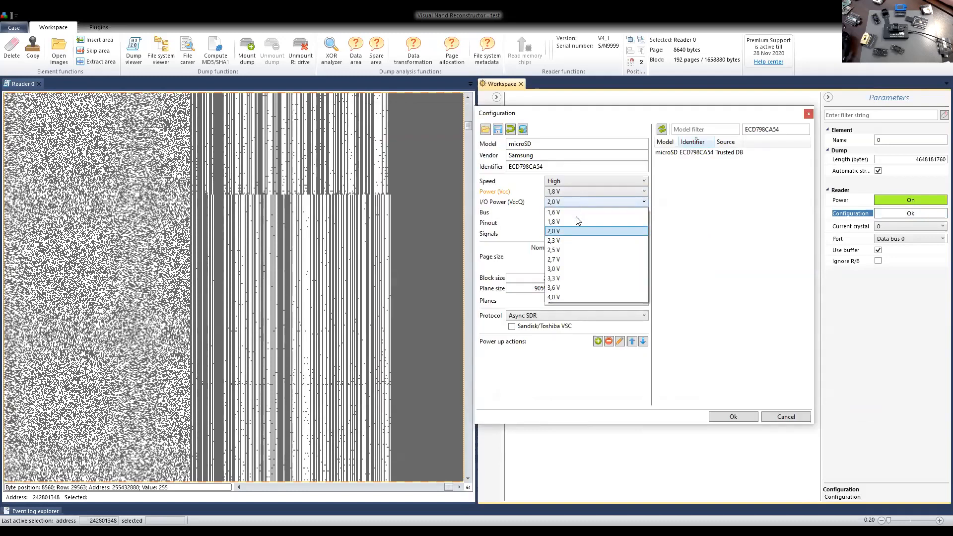
left_click(571, 224)
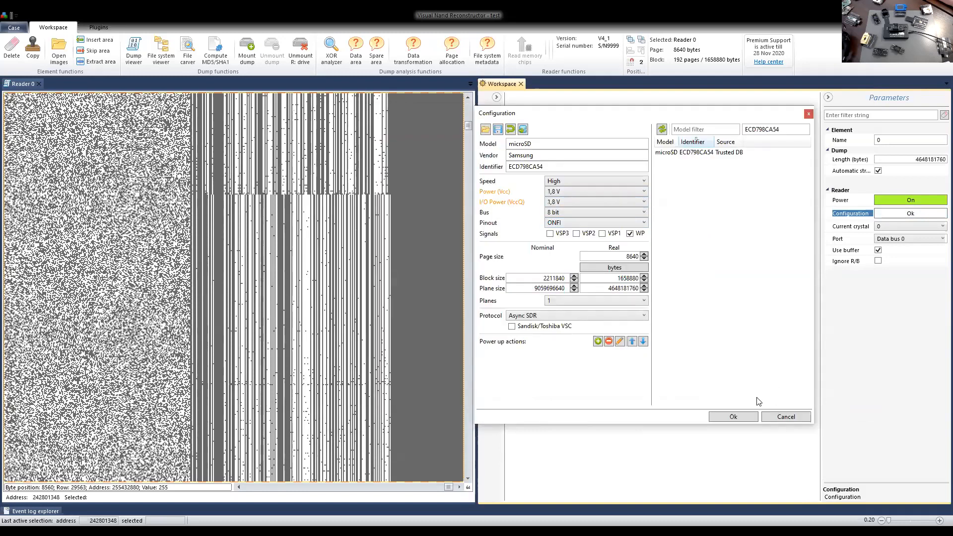
left_click(734, 416)
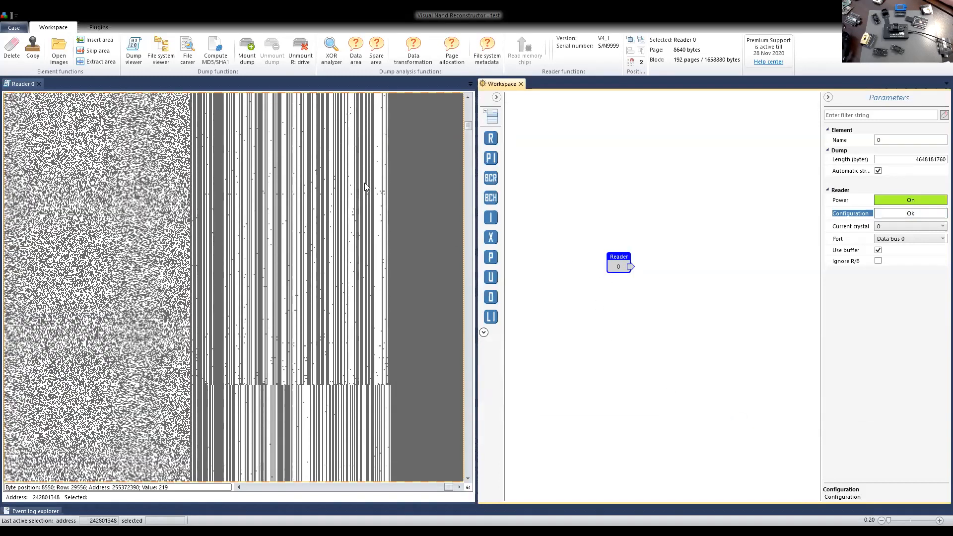
Try the minimum supply by setting Power (Vcc) and I/O Power (VccQ) to 1,6 V in the reader configuration.
left_click(886, 212)
left_click_drag(464, 120, 563, 115)
left_click(500, 189)
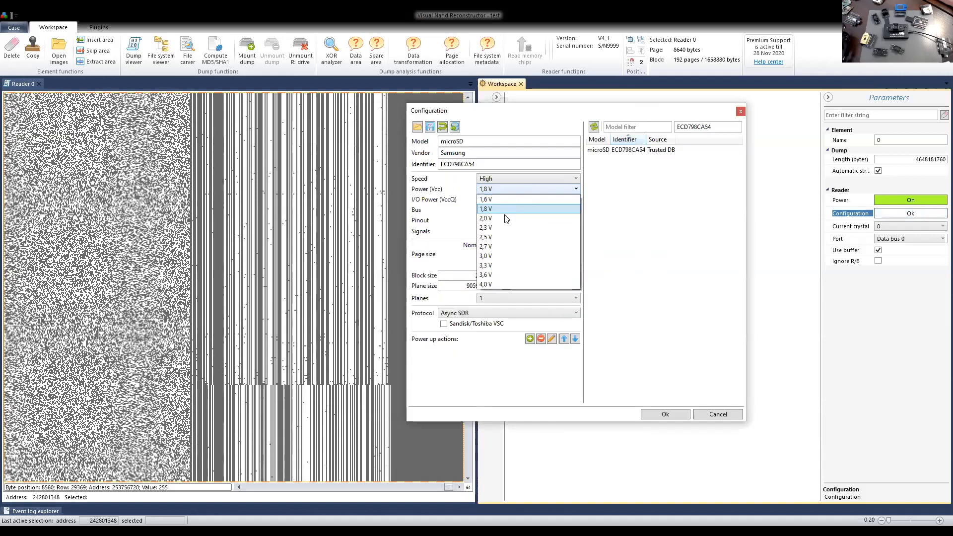
left_click(499, 200)
left_click(500, 199)
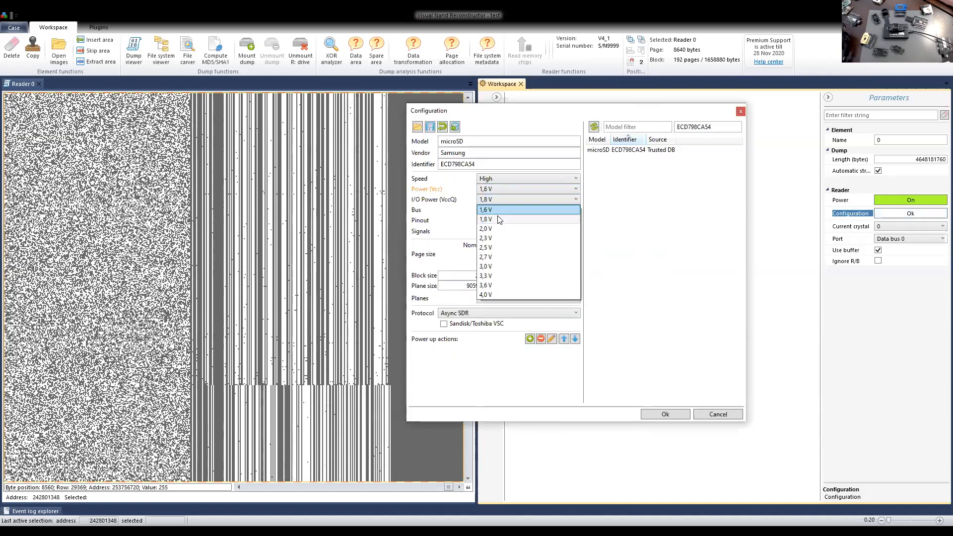
left_click(494, 208)
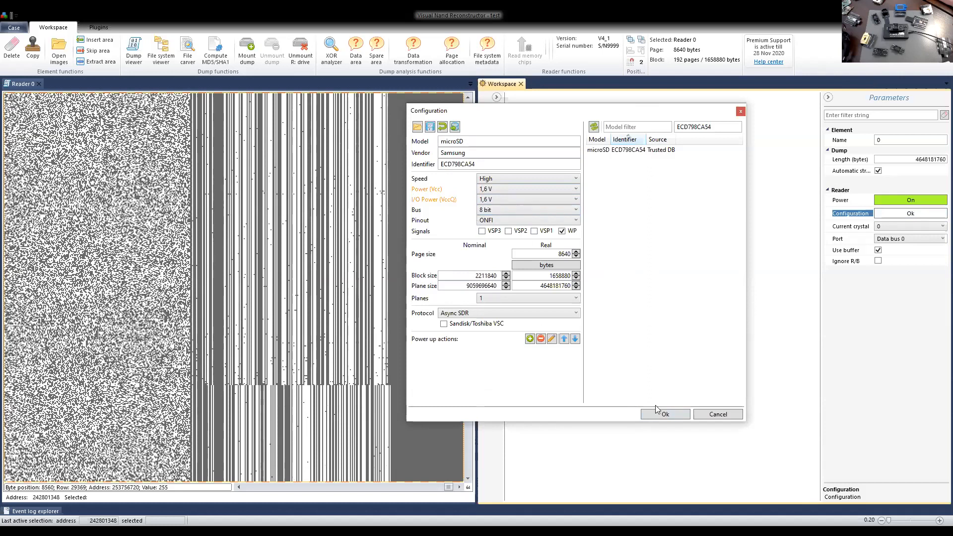
left_click(665, 414)
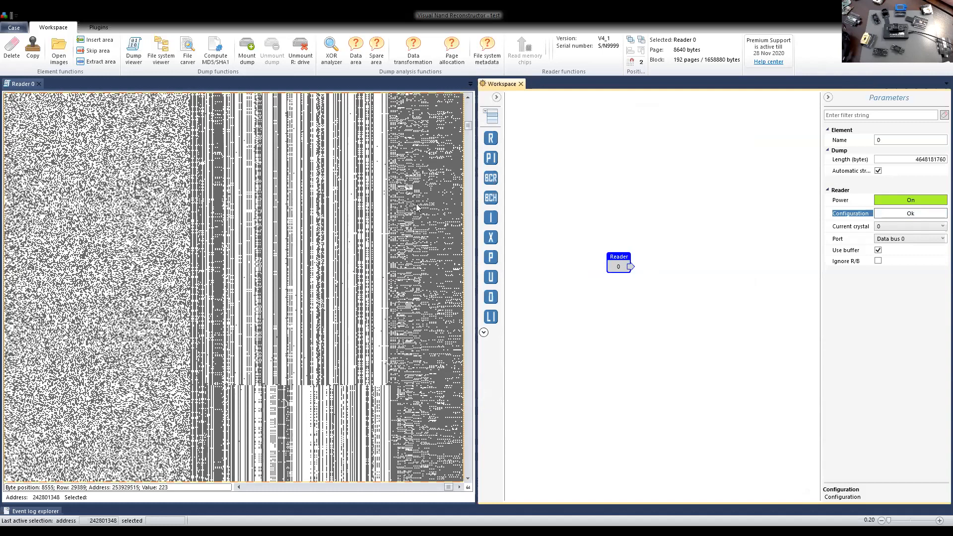
Raise Power (Vcc) and I/O Power (VccQ) back to 1,8 V in the reader configuration.
left_click(889, 214)
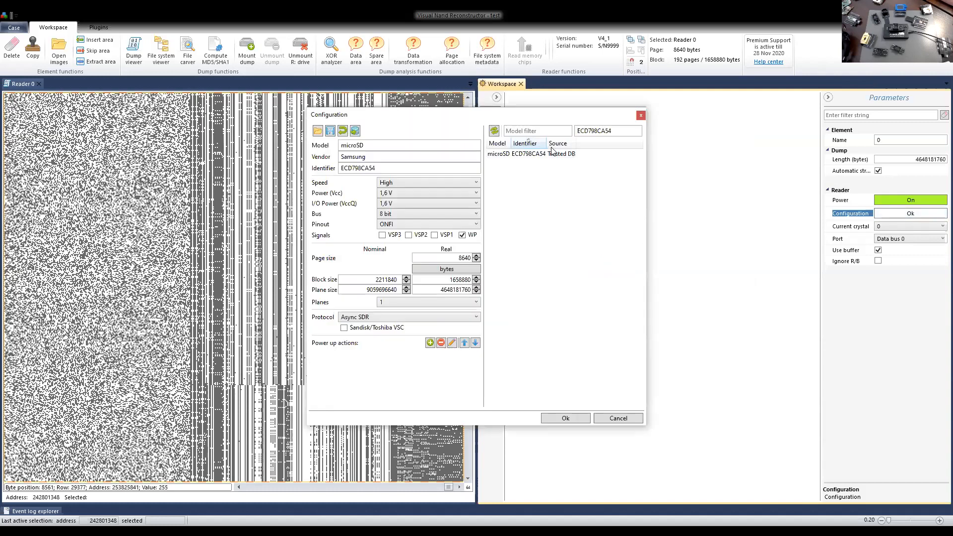
left_click(440, 193)
left_click(419, 214)
left_click(409, 203)
left_click(402, 223)
left_click(562, 418)
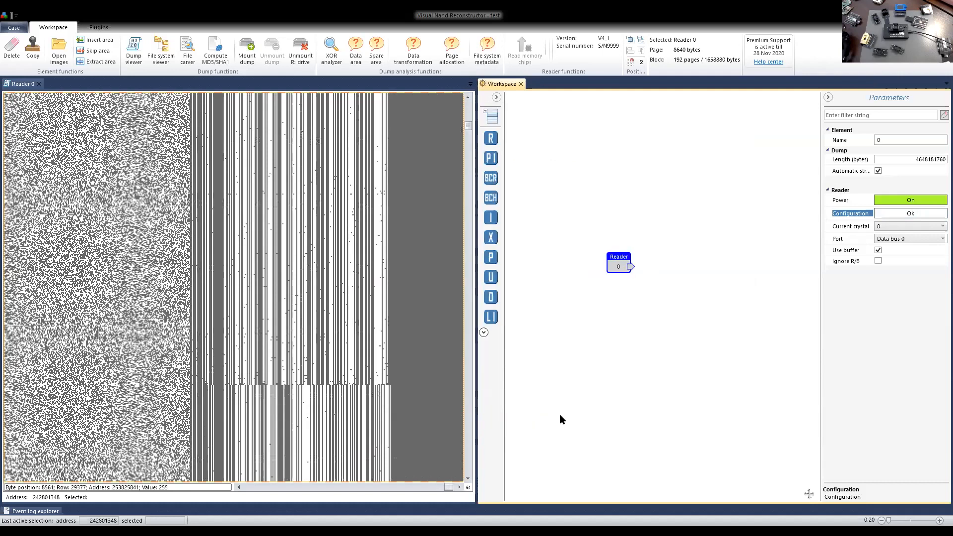
Set Power (Vcc) and I/O Power (VccQ) to 2,5 V in the reader configuration to compare the bitmap's bit errors.
left_click(884, 213)
left_click(459, 194)
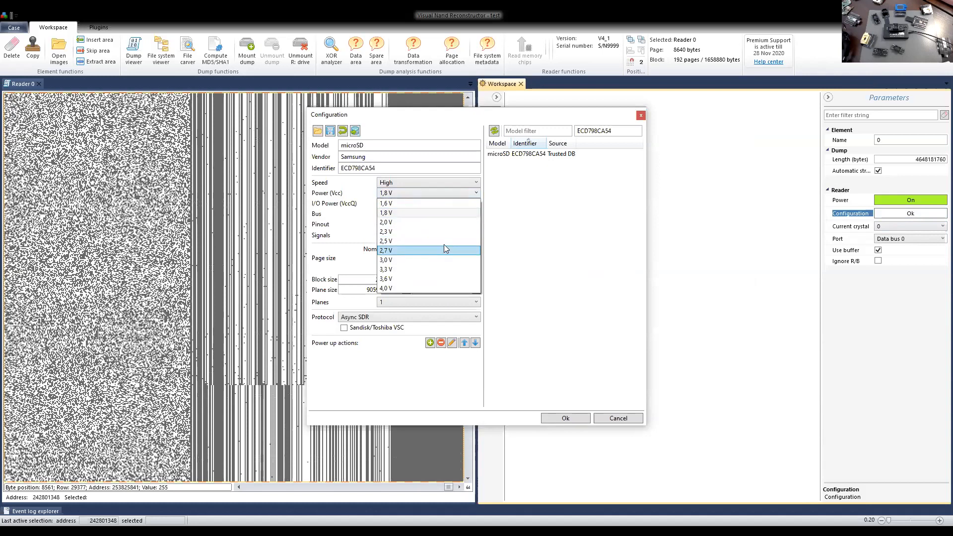
left_click(443, 245)
left_click(430, 204)
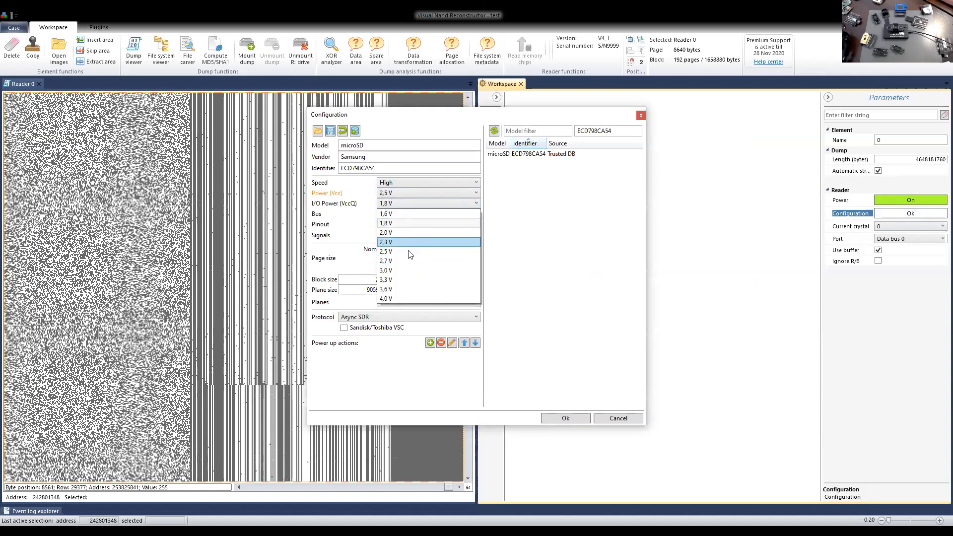
left_click(434, 254)
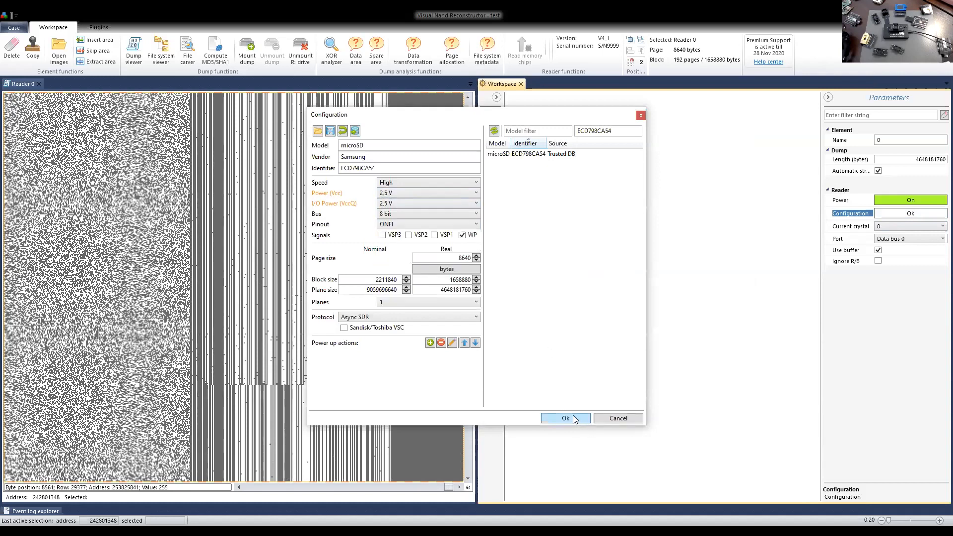
left_click_drag(465, 116, 590, 114)
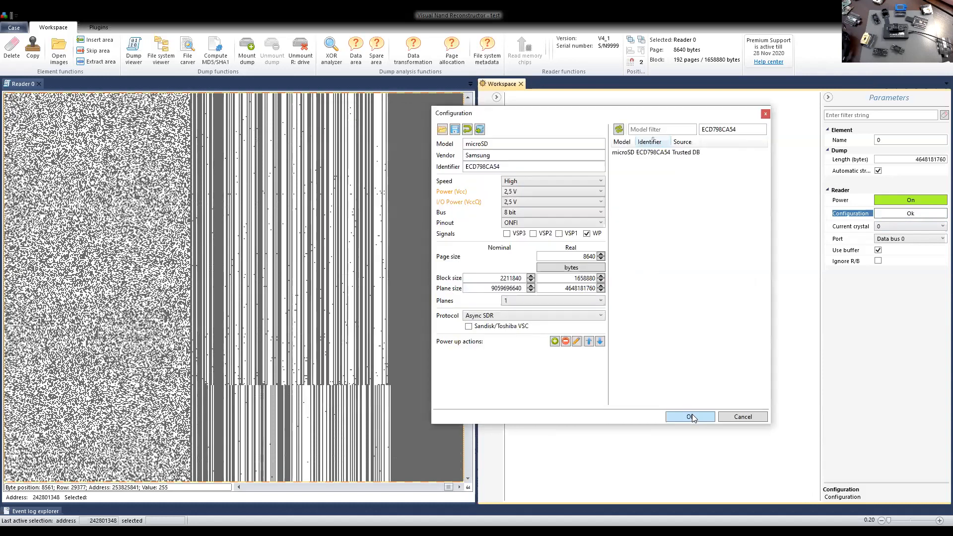
left_click(690, 416)
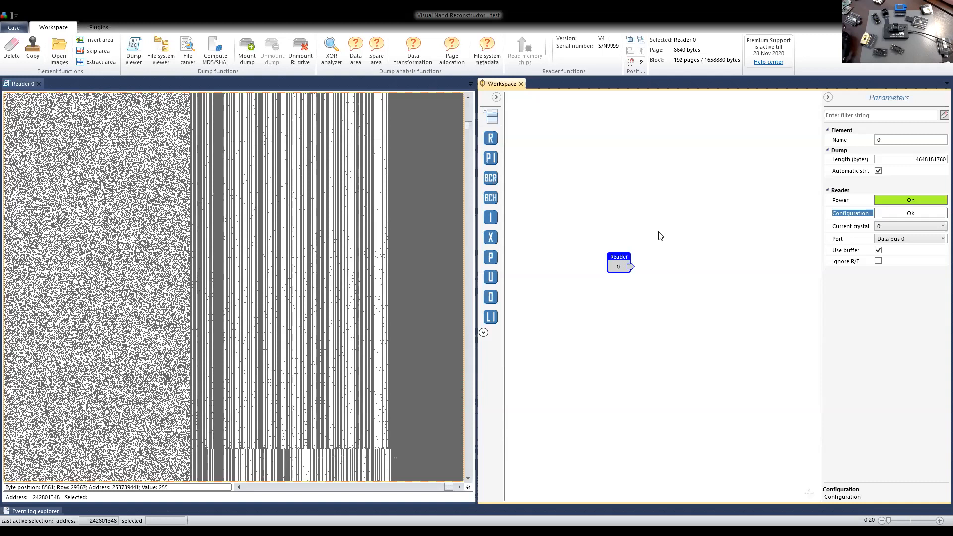
Switch both Power (Vcc) and I/O Power (VccQ) to 1,8 V again and apply the reader configuration.
left_click(899, 219)
left_click_drag(513, 119, 698, 119)
left_click(595, 193)
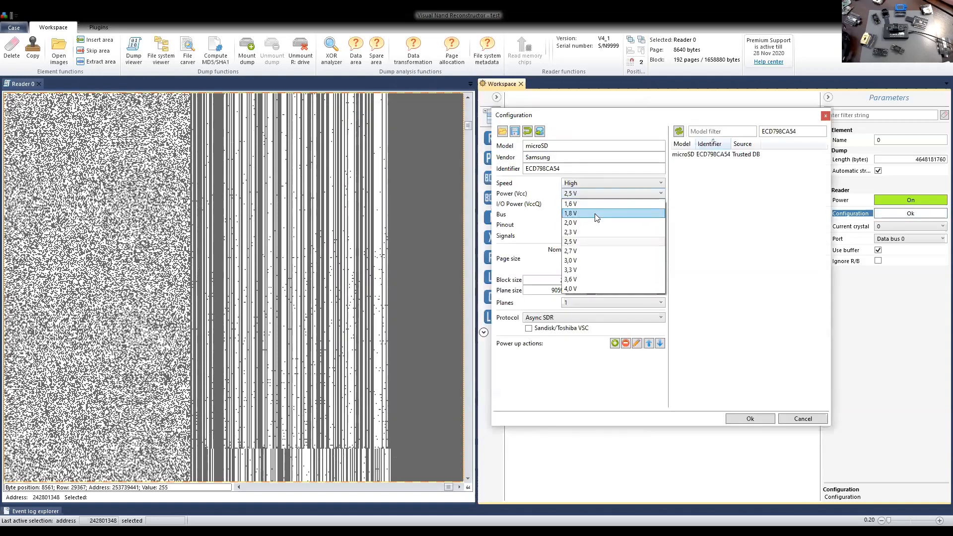
left_click(594, 214)
left_click(584, 204)
left_click(583, 221)
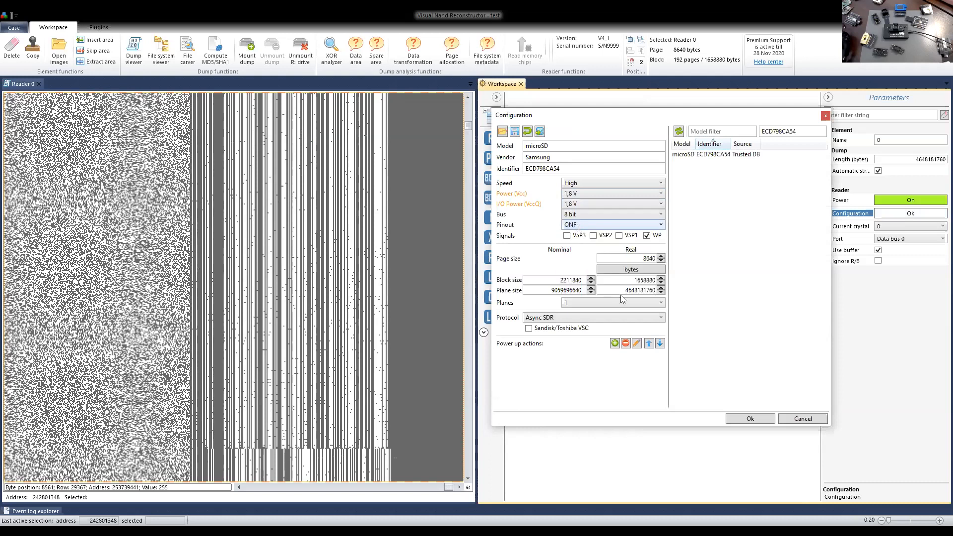
left_click(749, 419)
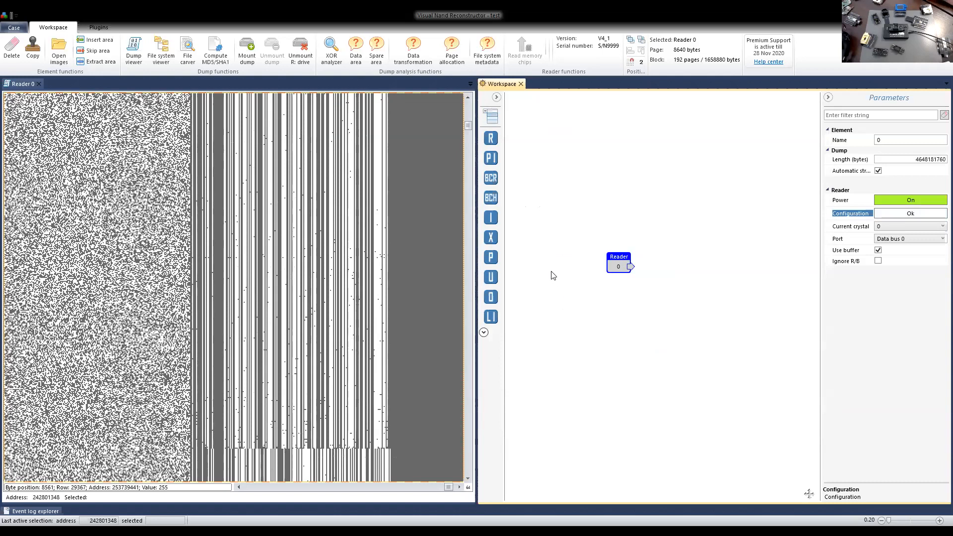
Examine the bit errors in the service area columns across neighbouring blocks of the bitmap.
scroll(387, 280, "up", 1)
scroll(387, 282, "up", 5)
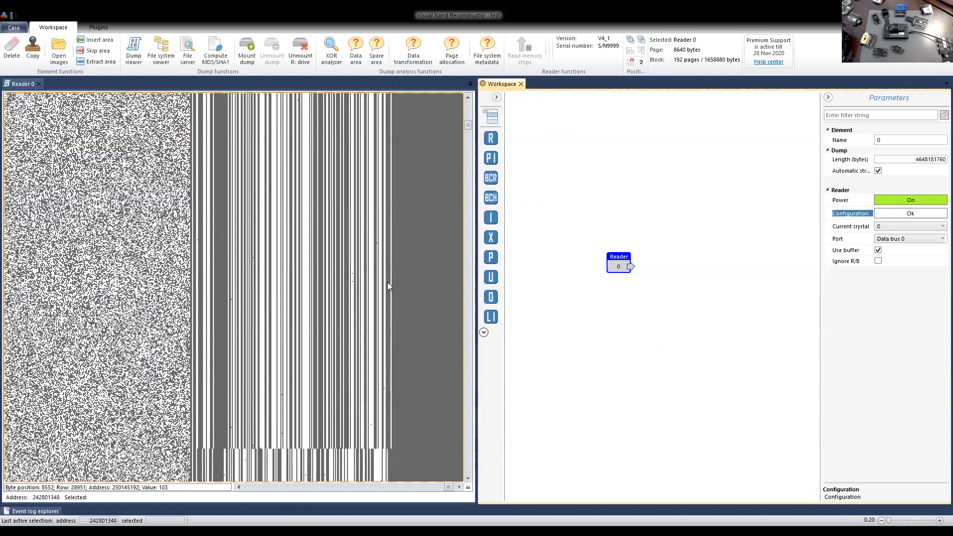
scroll(387, 282, "down", 5)
scroll(294, 352, "up", 5)
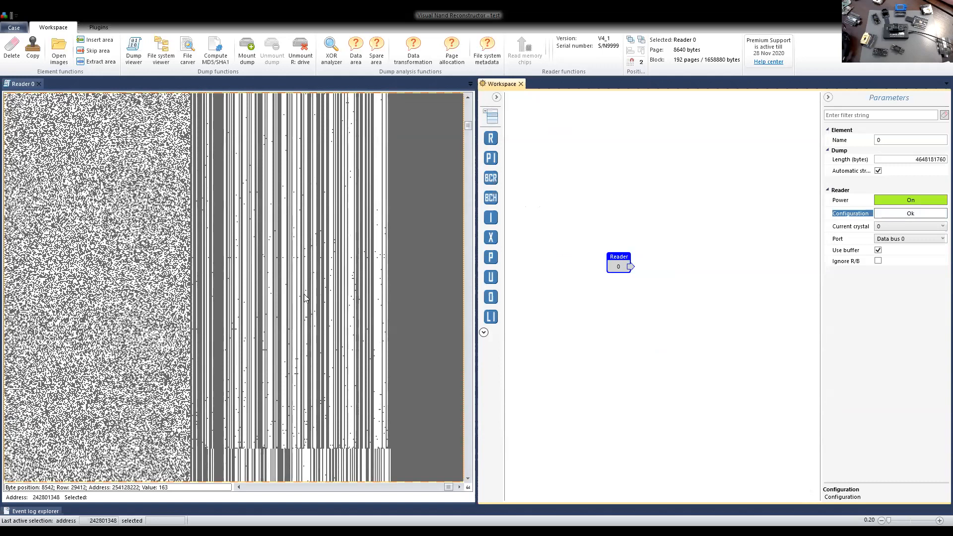
scroll(304, 293, "down", 5)
scroll(303, 294, "up", 5)
scroll(303, 294, "down", 5)
scroll(299, 294, "up", 5)
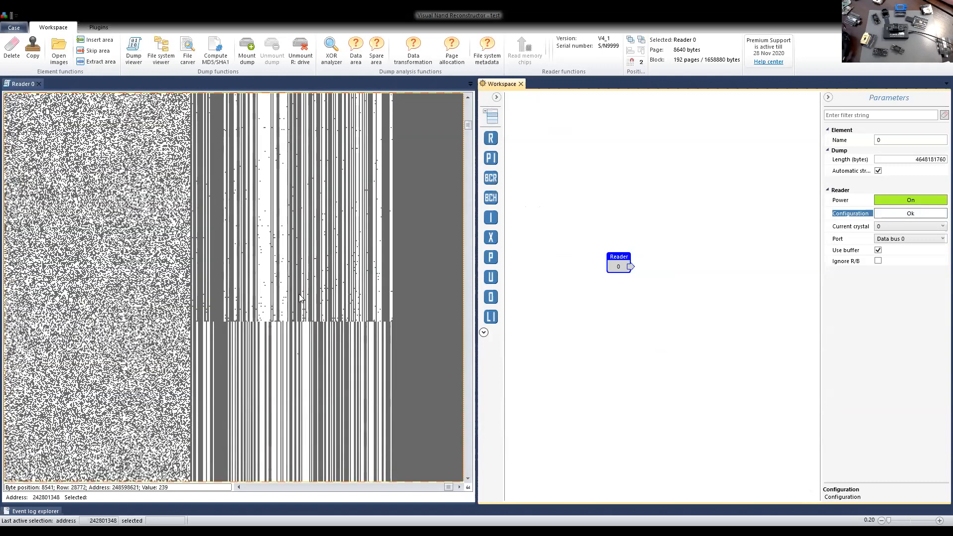
scroll(299, 294, "down", 5)
scroll(298, 293, "up", 5)
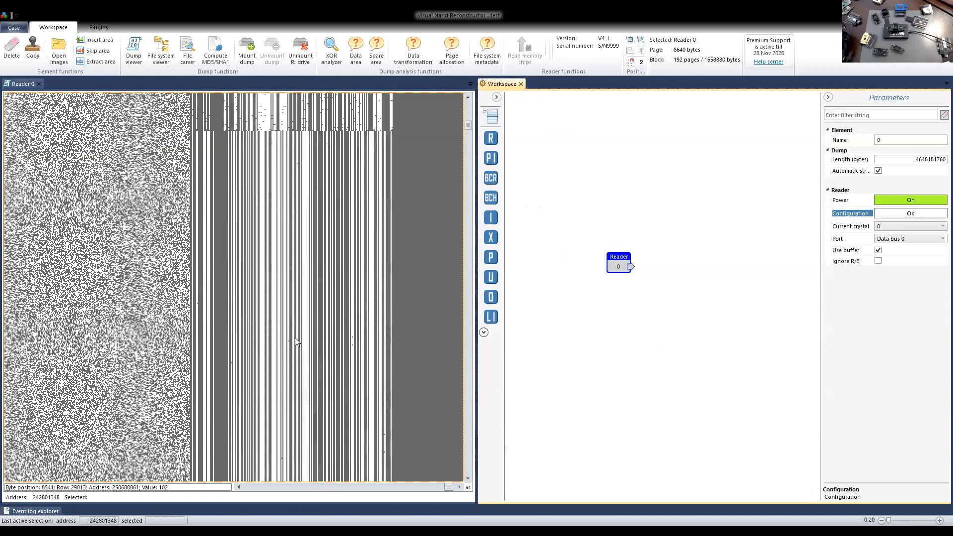
scroll(398, 310, "up", 5)
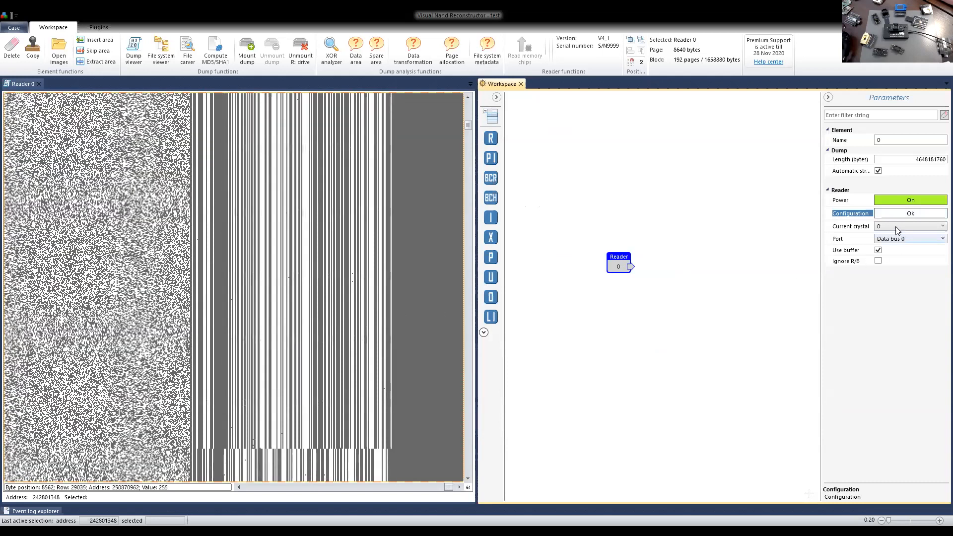
Set Power (Vcc) and I/O Power (VccQ) to 2,5 V in the reader configuration and check the same blocks in the bitmap.
left_click(899, 217)
left_click(403, 193)
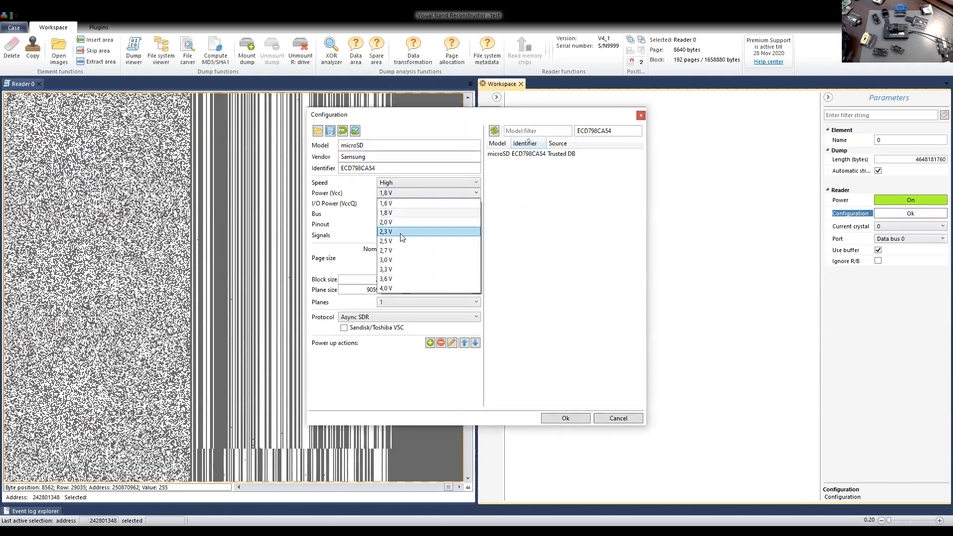
left_click(394, 241)
left_click(392, 205)
left_click(395, 256)
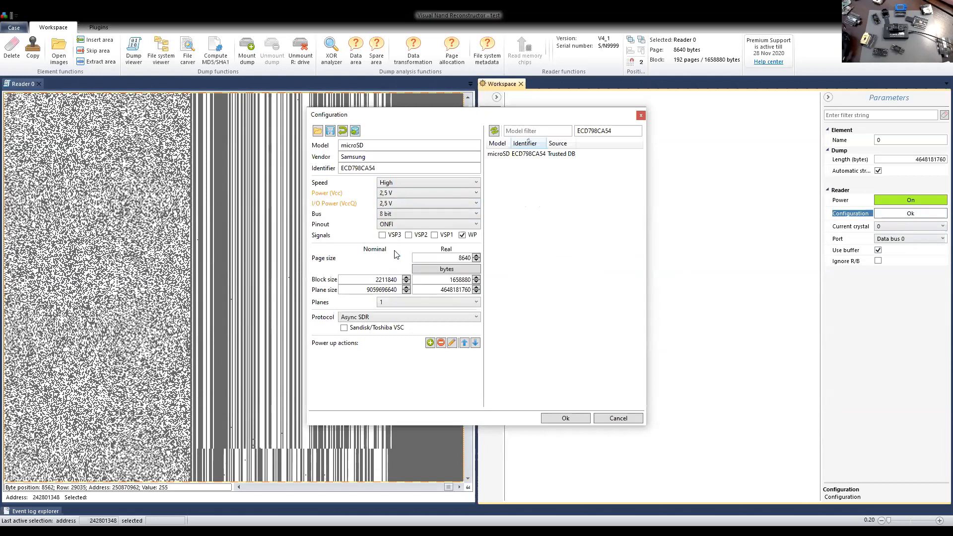
left_click(565, 419)
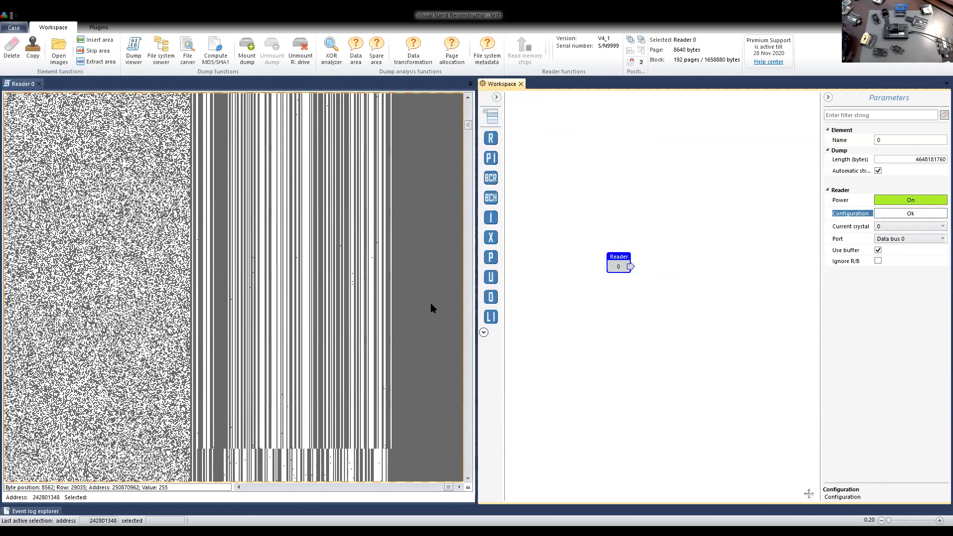
scroll(355, 250, "up", 1)
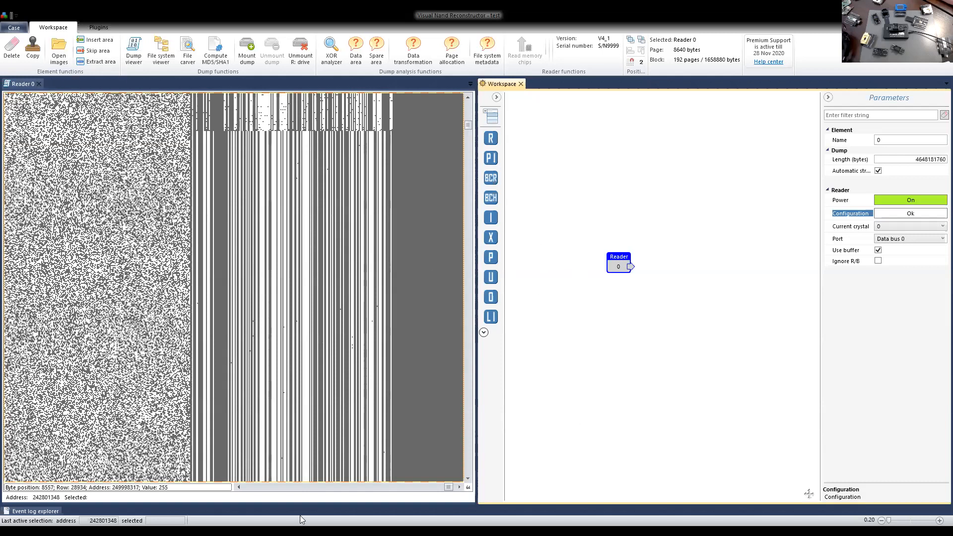
Close the old Reader 0 dump, read the newly connected chip's ID and save the Trusted DB configuration TKSDTNOGAMA-004G for the reader.
left_click(39, 87)
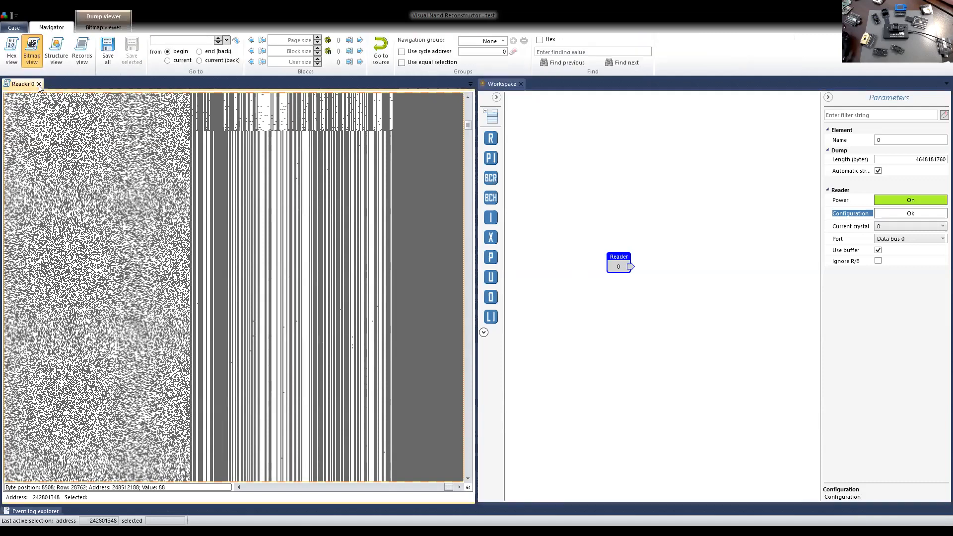
left_click(39, 85)
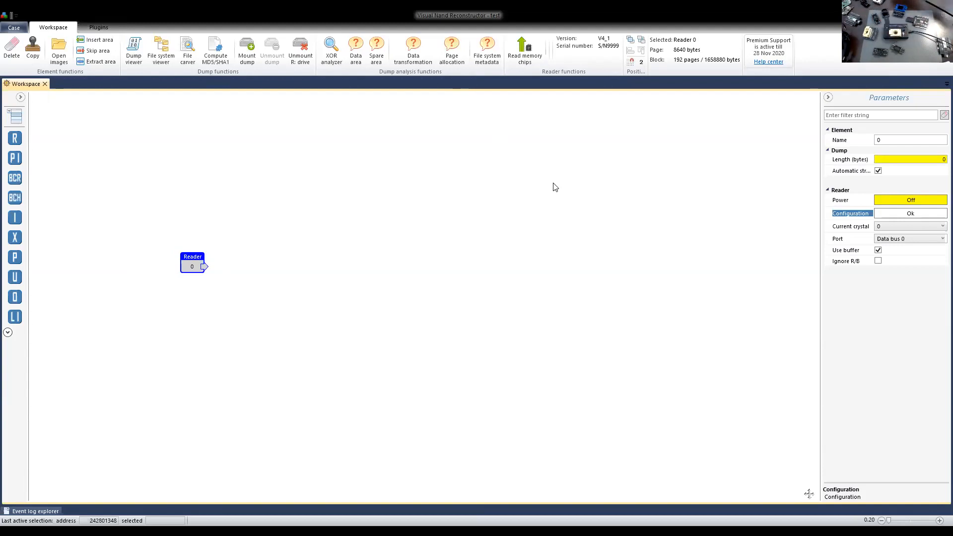
left_click_drag(195, 267, 243, 253)
left_click(516, 57)
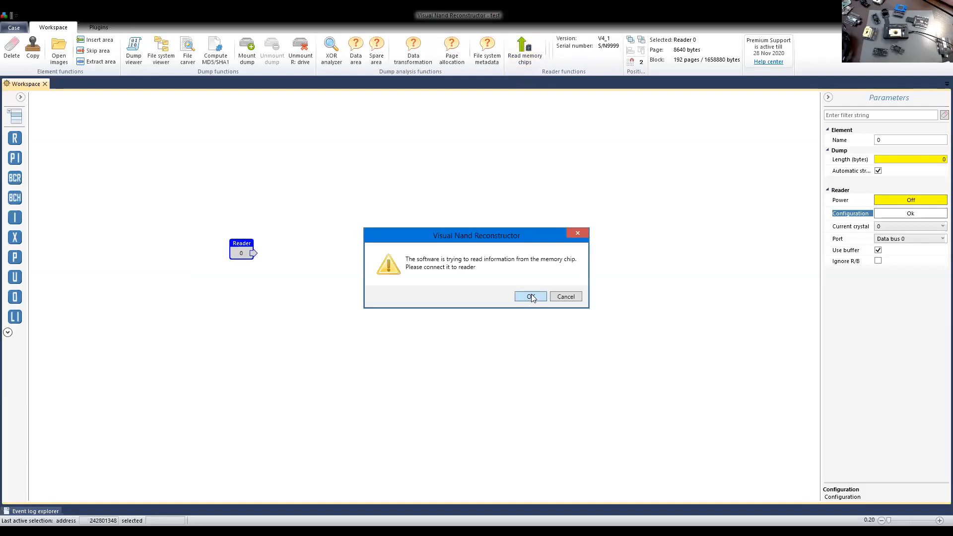
left_click(530, 296)
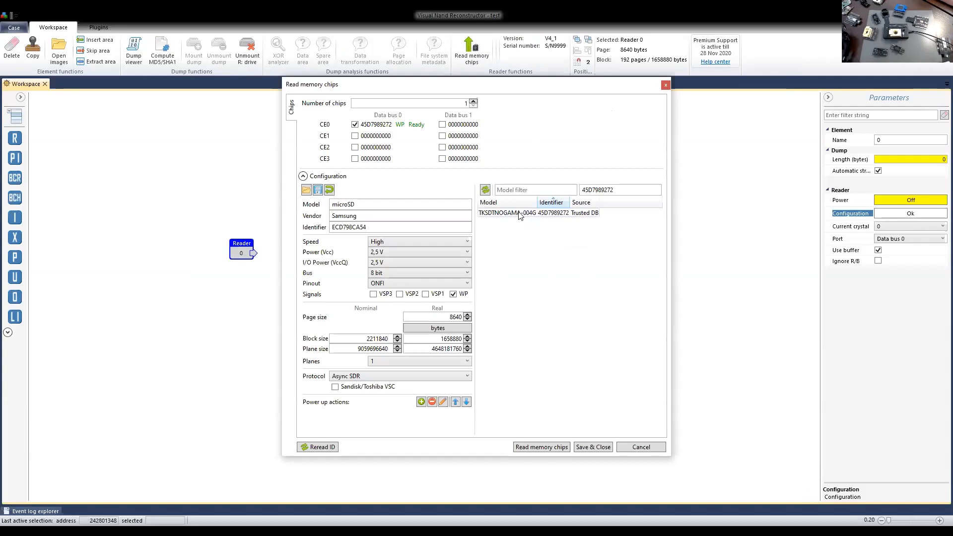
left_click(519, 213)
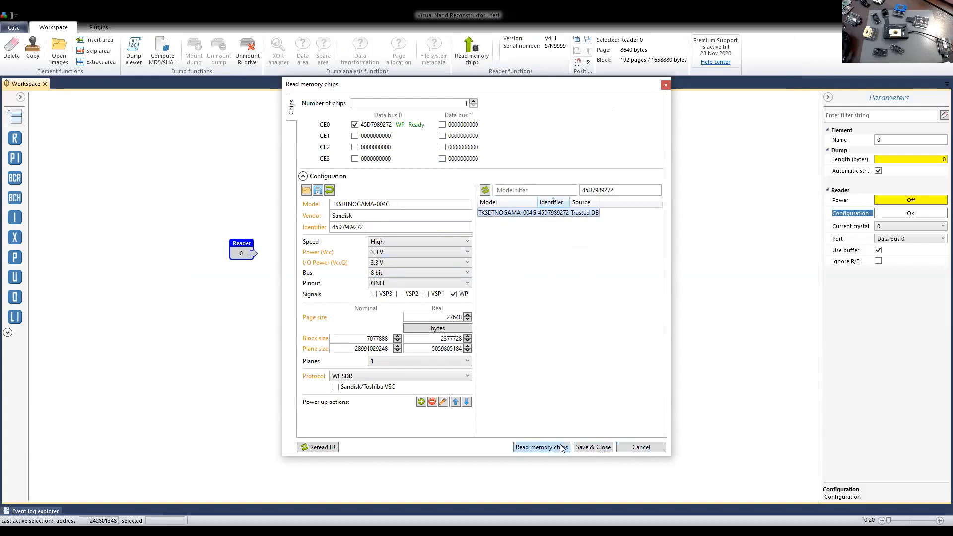
left_click(593, 447)
View the new chip's dump as a bitmap and examine the page contents further into the dump and across the page width.
left_click_drag(247, 249, 277, 253)
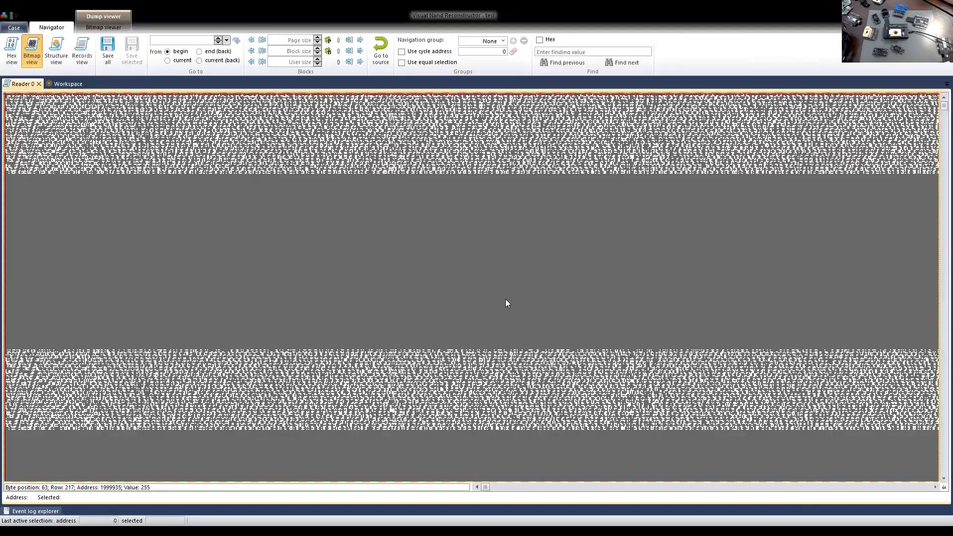
left_click_drag(937, 104, 937, 156)
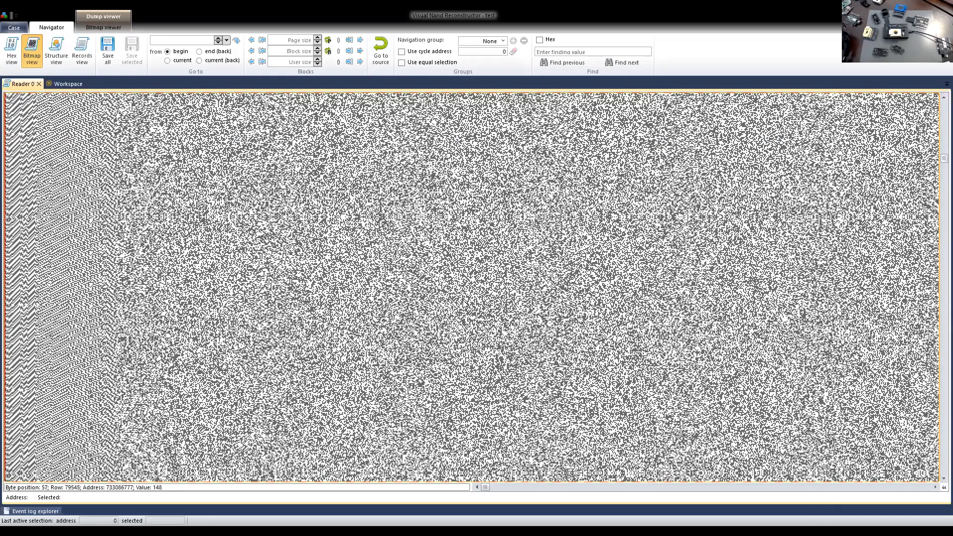
left_click_drag(490, 487, 462, 488)
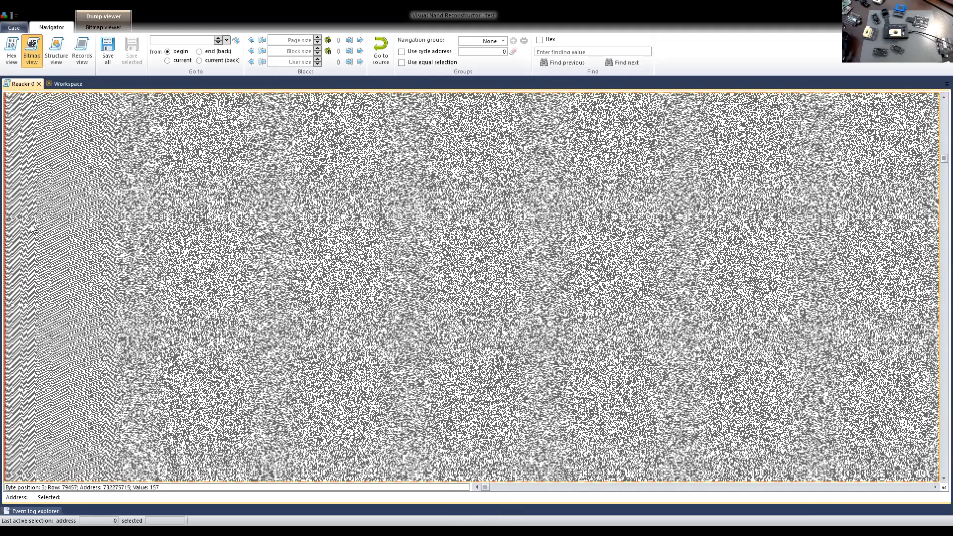
left_click_drag(487, 488, 504, 487)
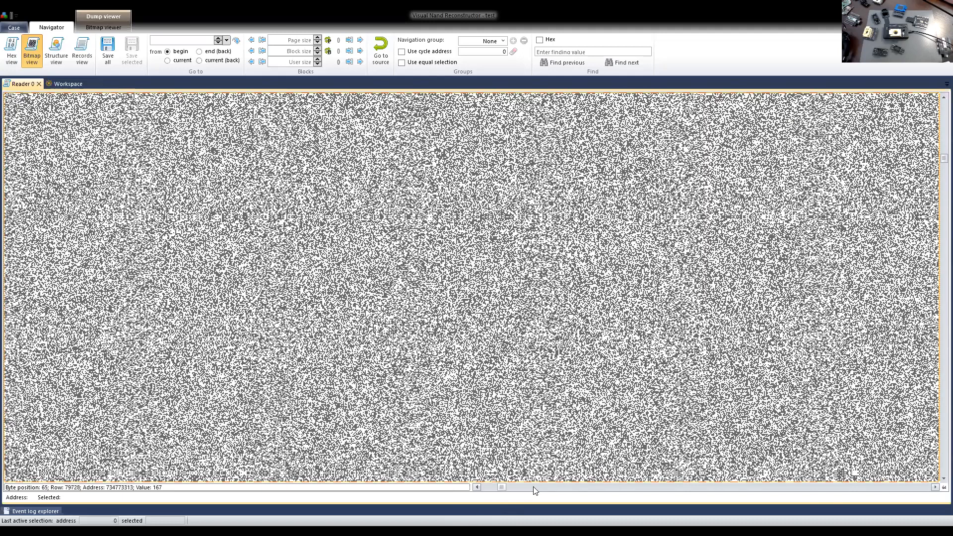
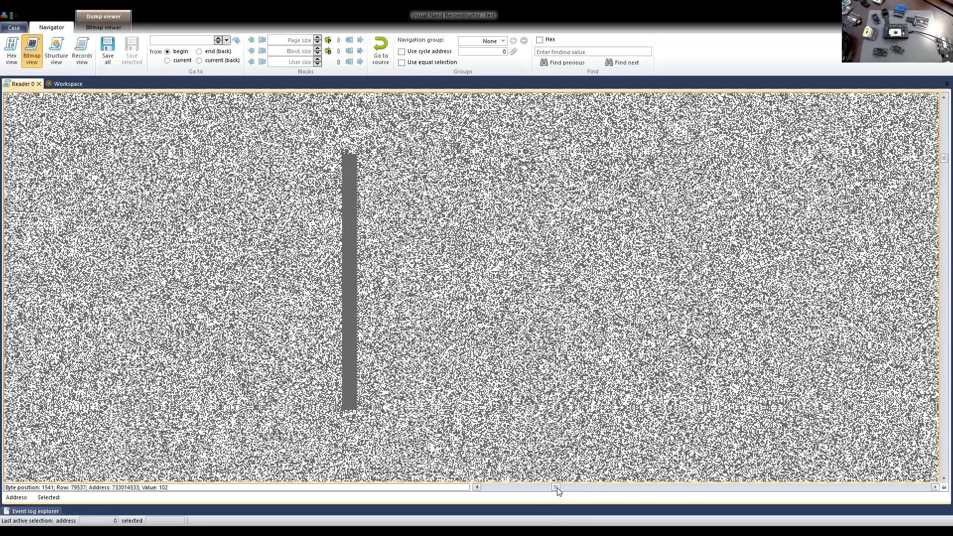
Examine the bitmap at the end of the page width and in blocks further into the dump, and close the dump.
left_click_drag(557, 487, 936, 488)
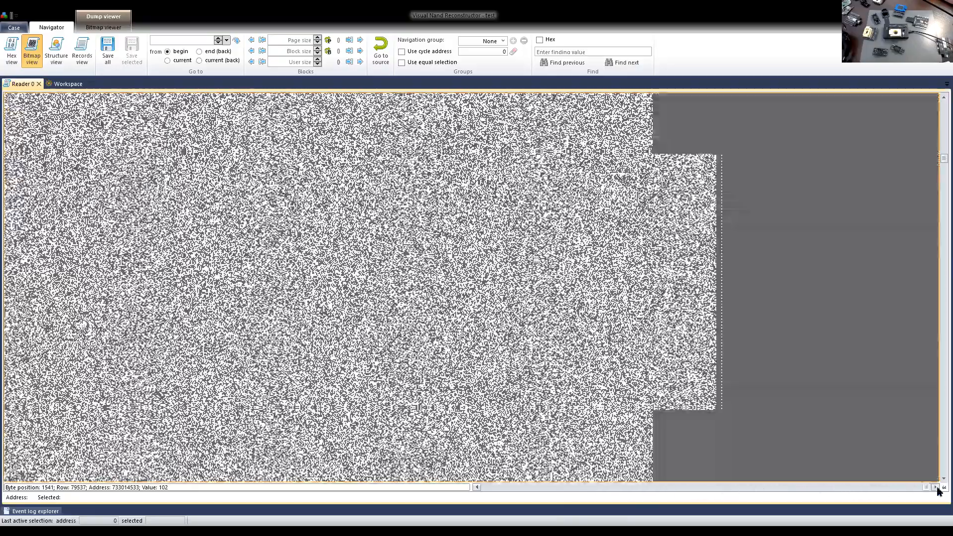
left_click_drag(937, 159, 937, 214)
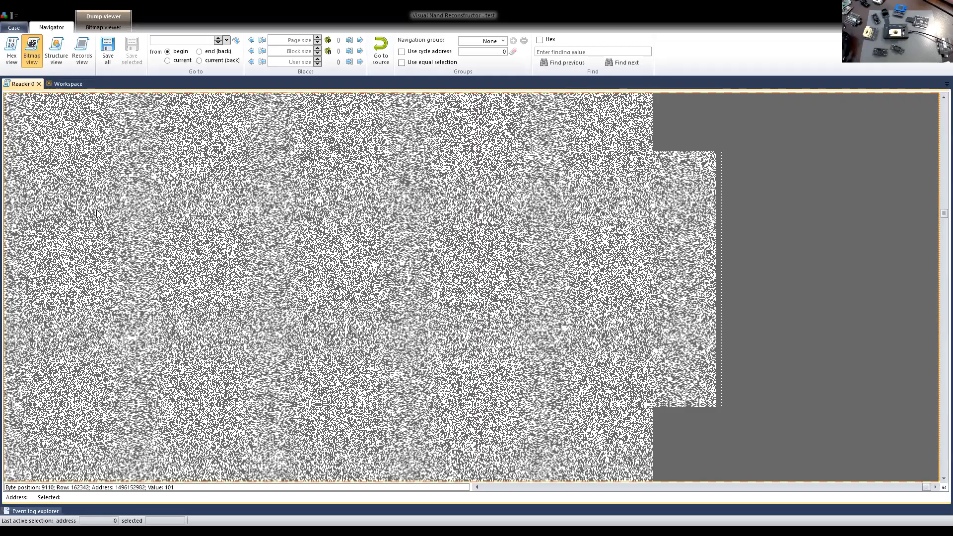
left_click_drag(926, 487, 481, 493)
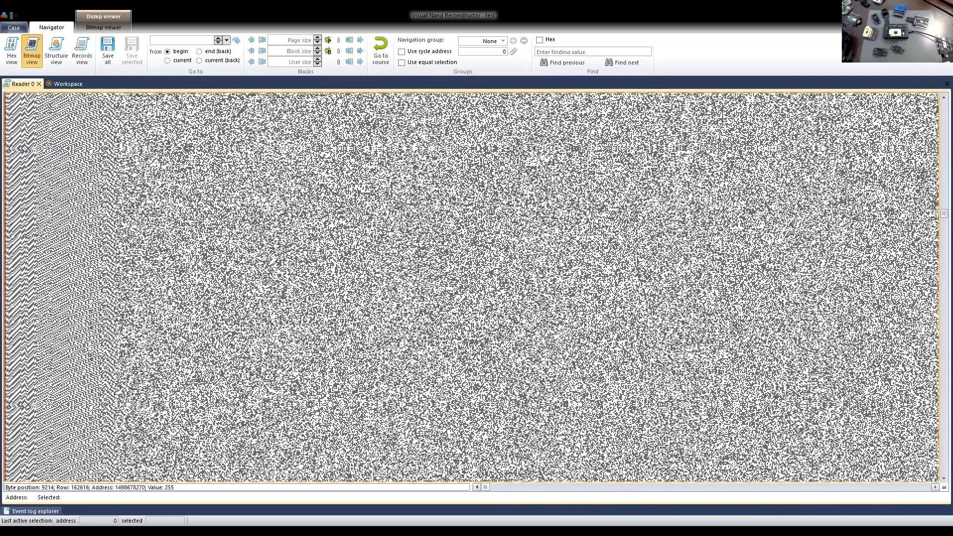
left_click(39, 83)
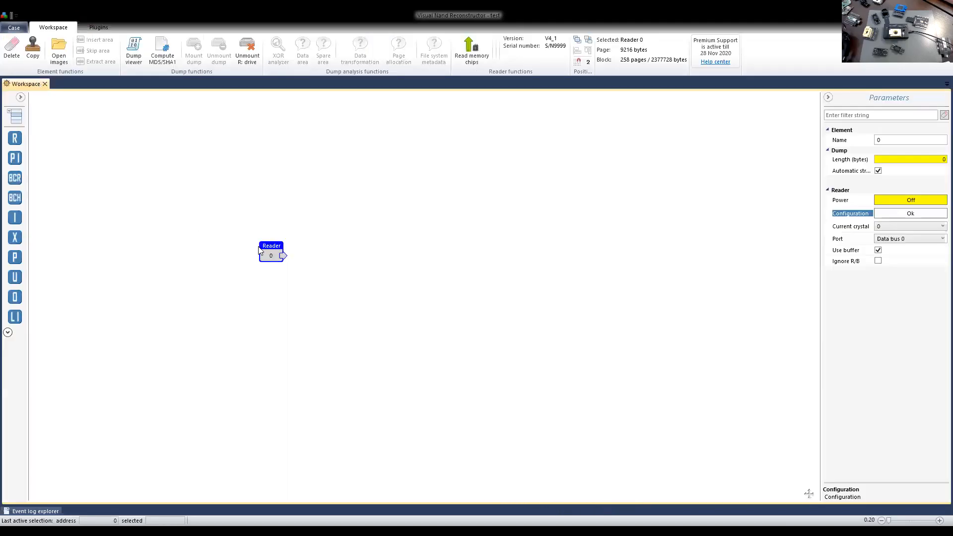
Review the reader's current TKSDTNOGAMA-004G configuration and close it without changes.
left_click(910, 213)
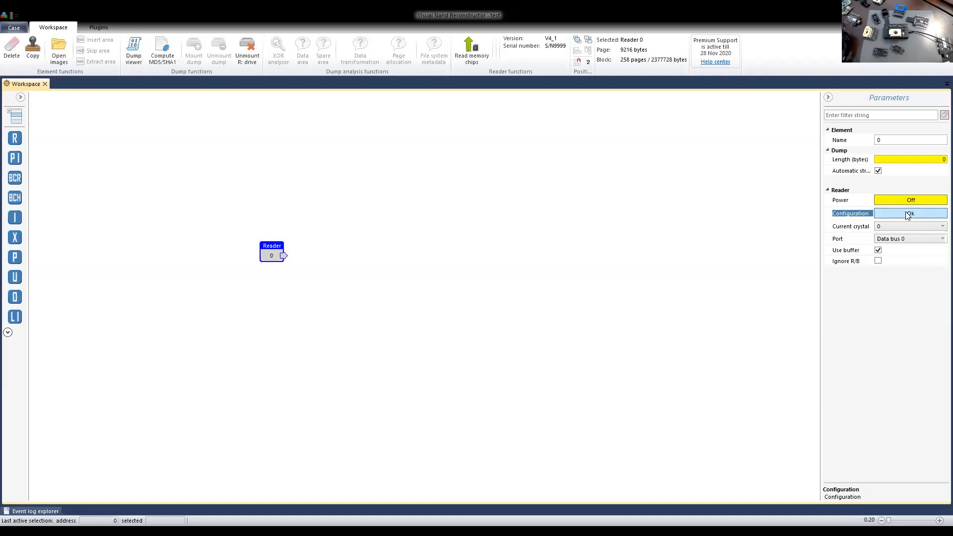
left_click(908, 213)
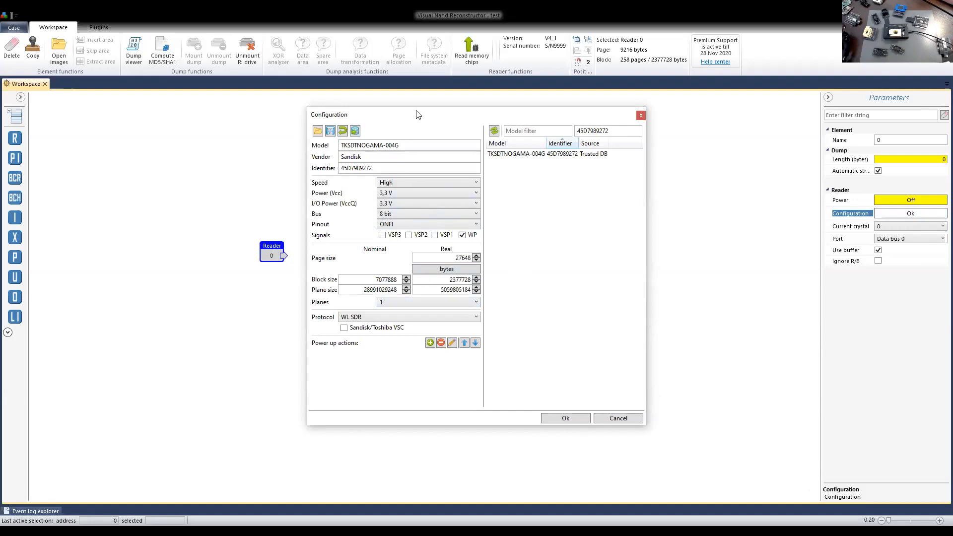
left_click_drag(417, 115, 424, 102)
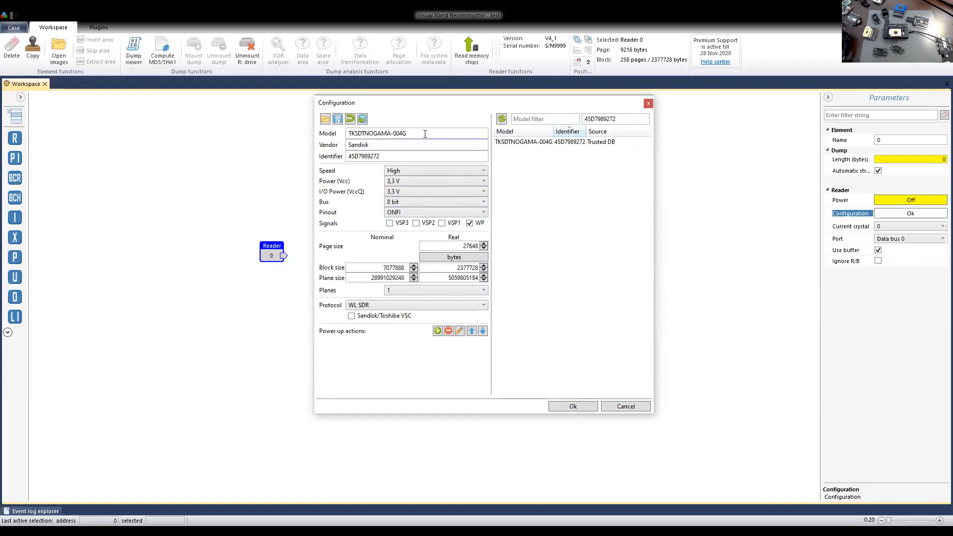
left_click(626, 406)
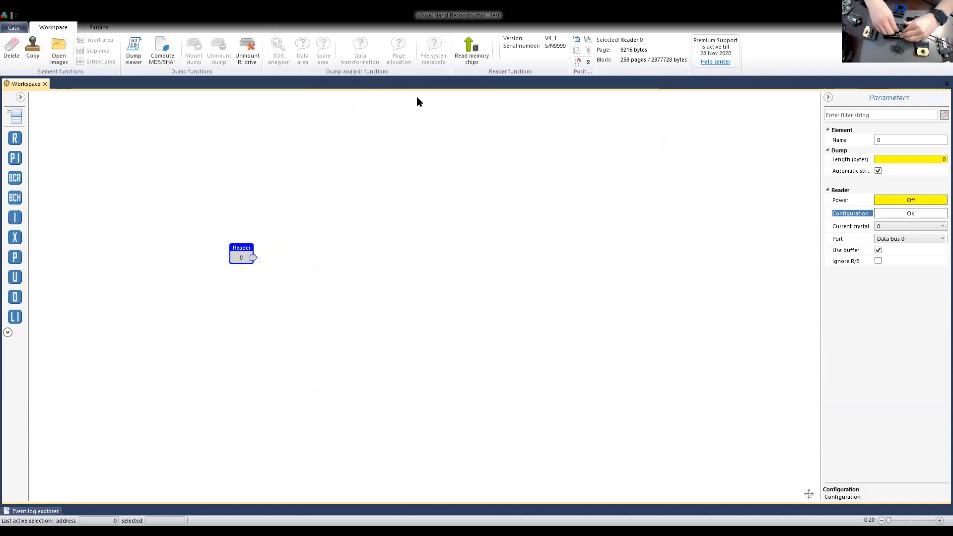
Read the newly connected chip's ID and load the Trusted DB configuration TH58NVG8D2FLA89.
left_click(471, 49)
left_click(522, 296)
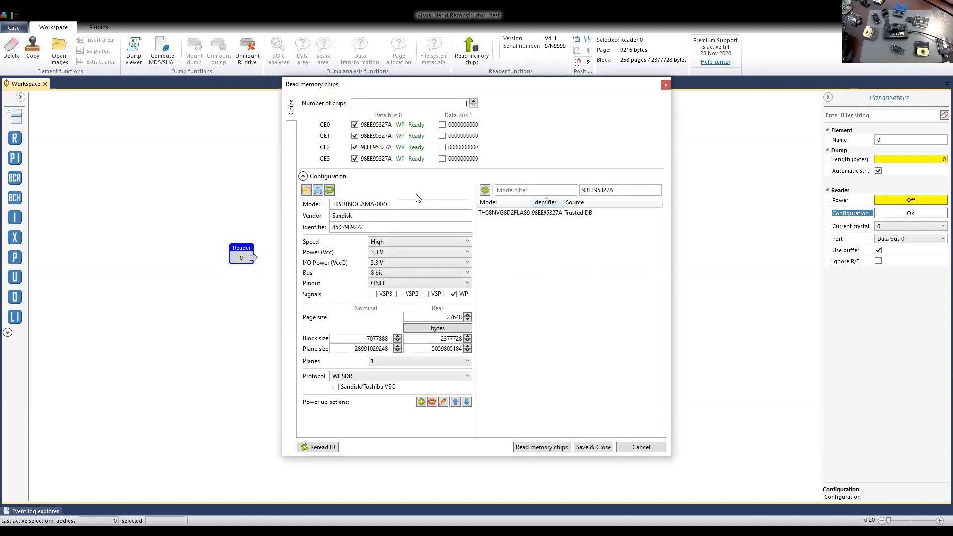
double_click(521, 214)
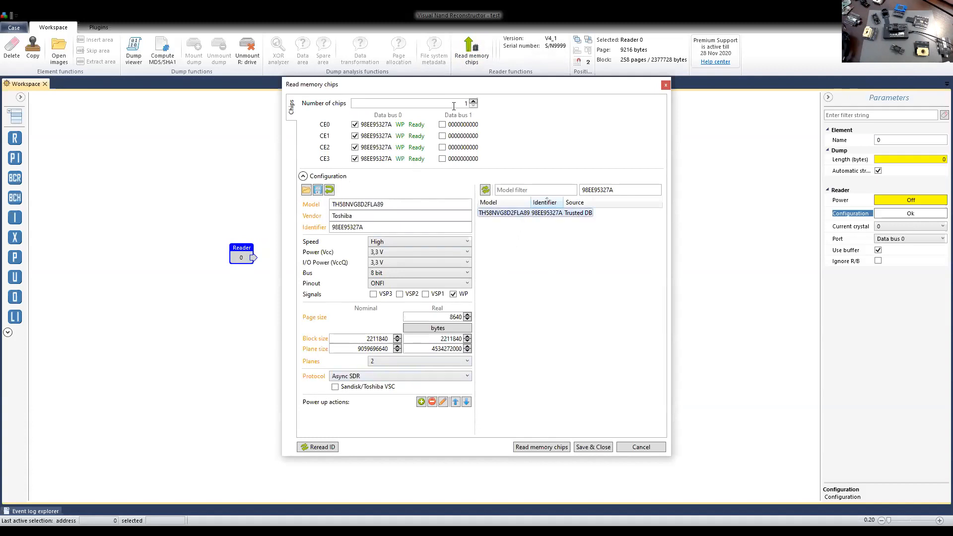
left_click_drag(475, 91, 505, 82)
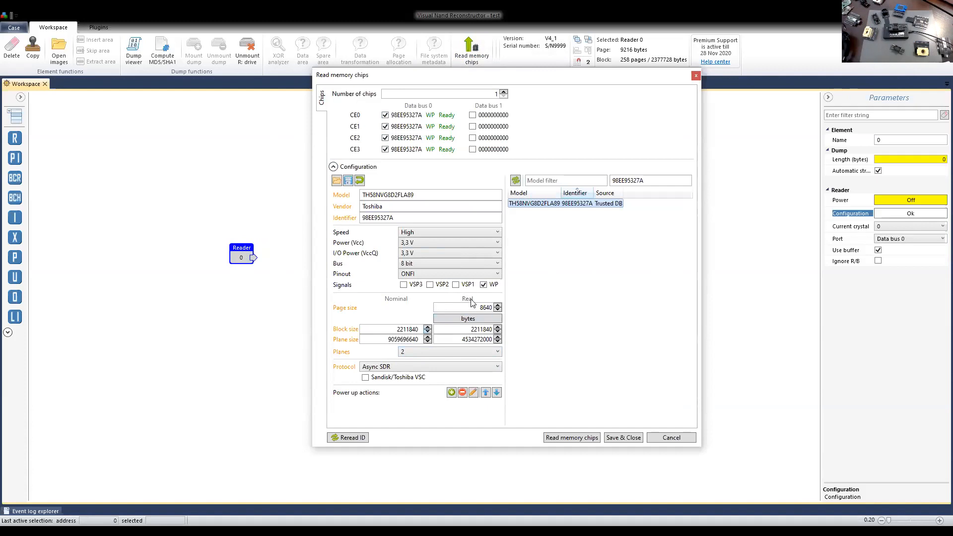
Multiply the chip's real plane size by 2 and by 4 in Calculator, and cancel the chip's reading setup.
double_click(476, 339)
key("ctrl+c")
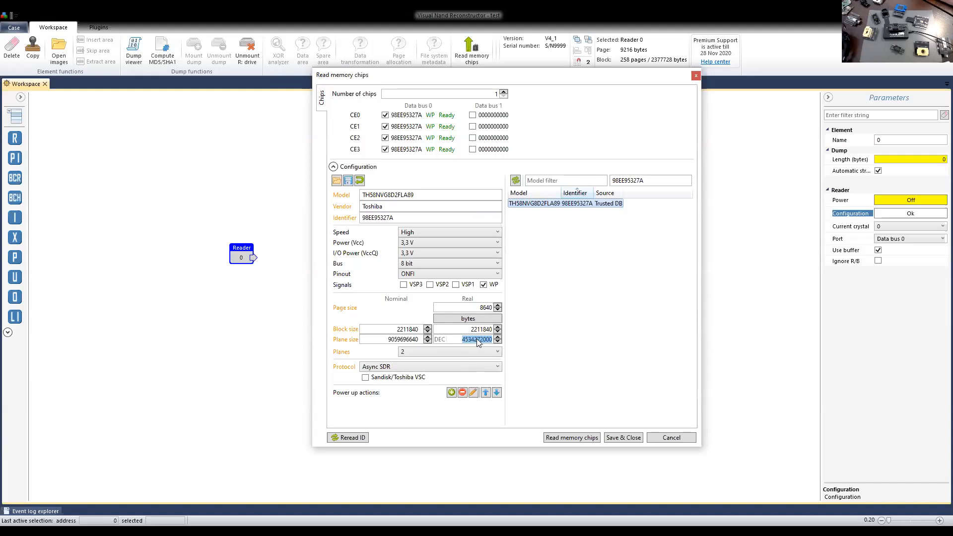
key("alt+Tab")
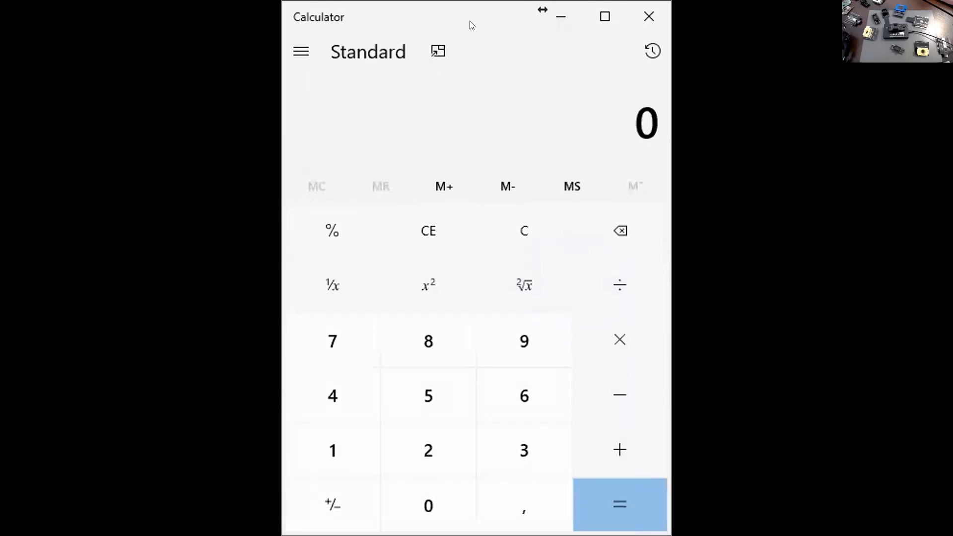
key("ctrl+v")
key("asterisk")
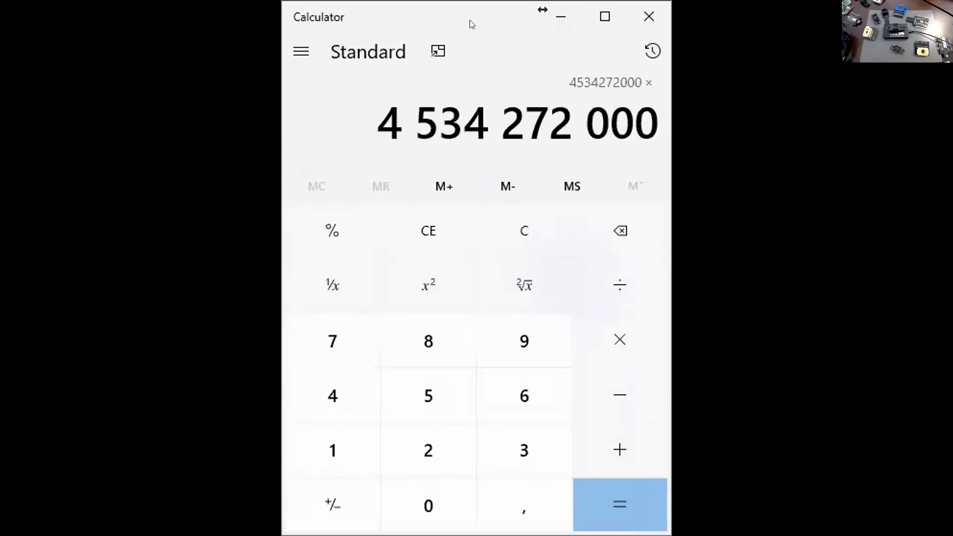
key("2")
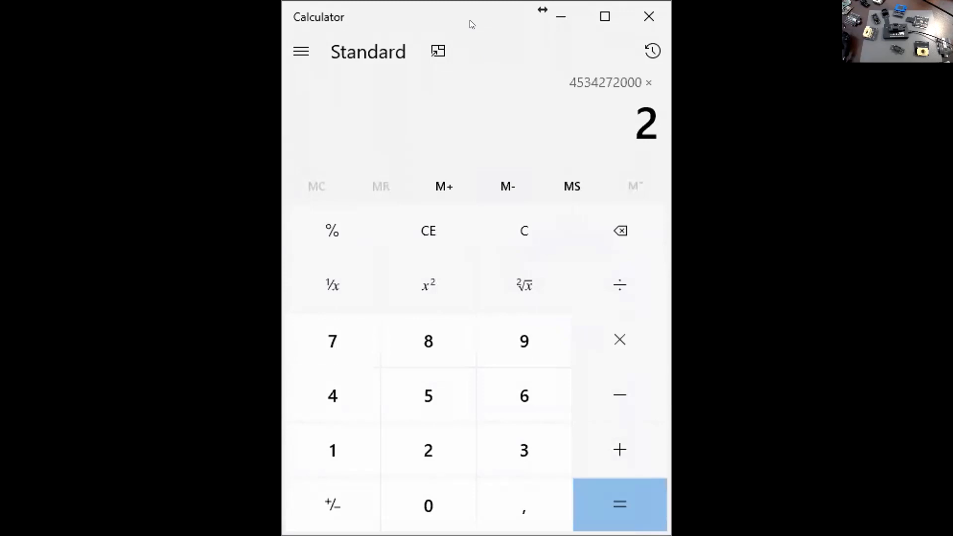
key("Return")
key("asterisk")
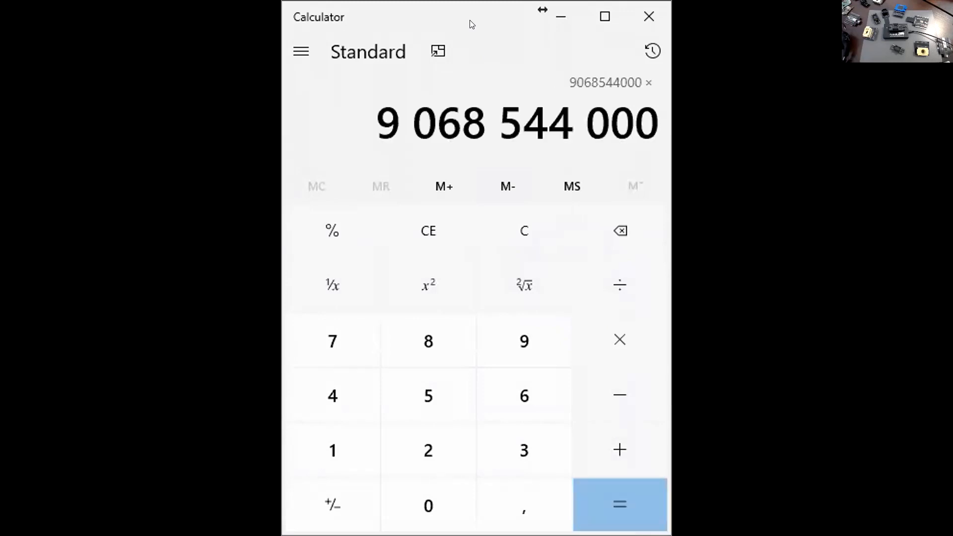
key("4")
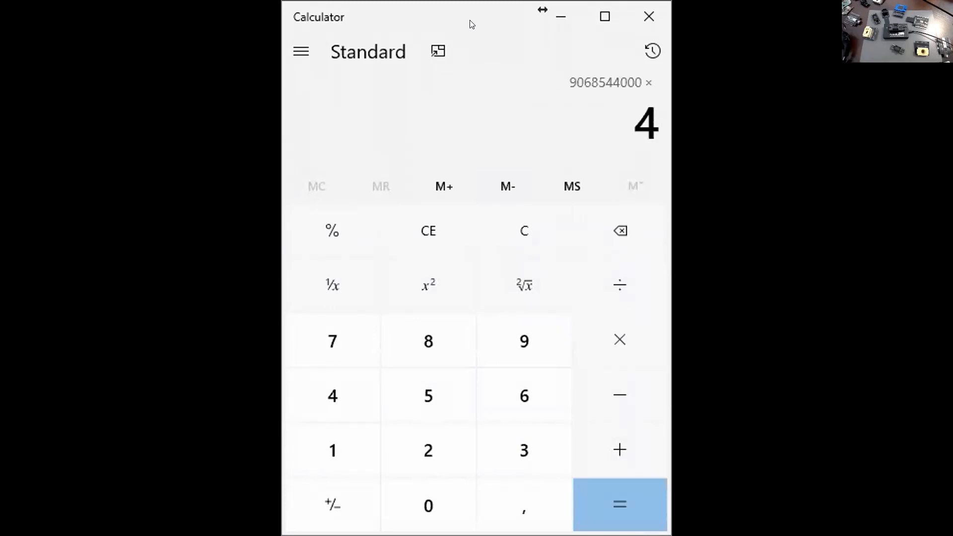
key("Return")
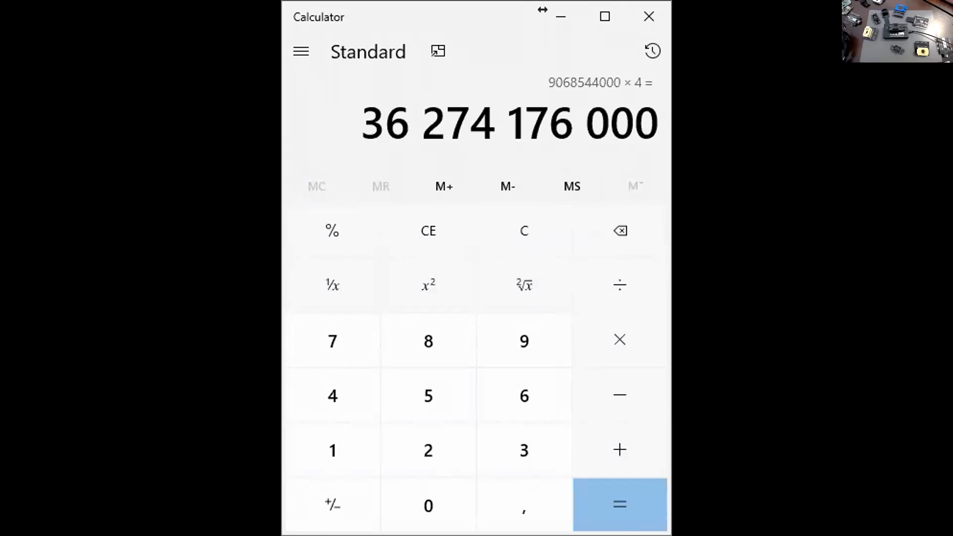
left_click(542, 9)
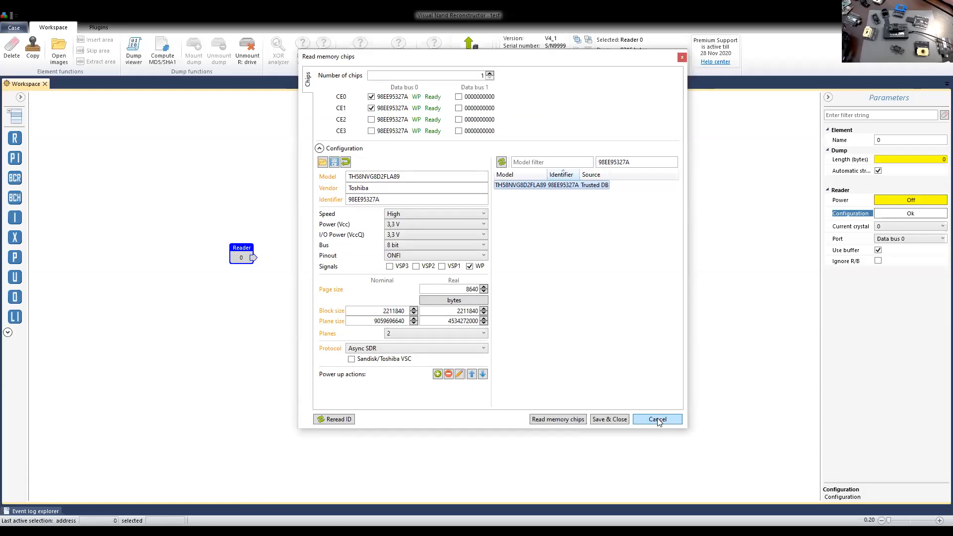
left_click(658, 420)
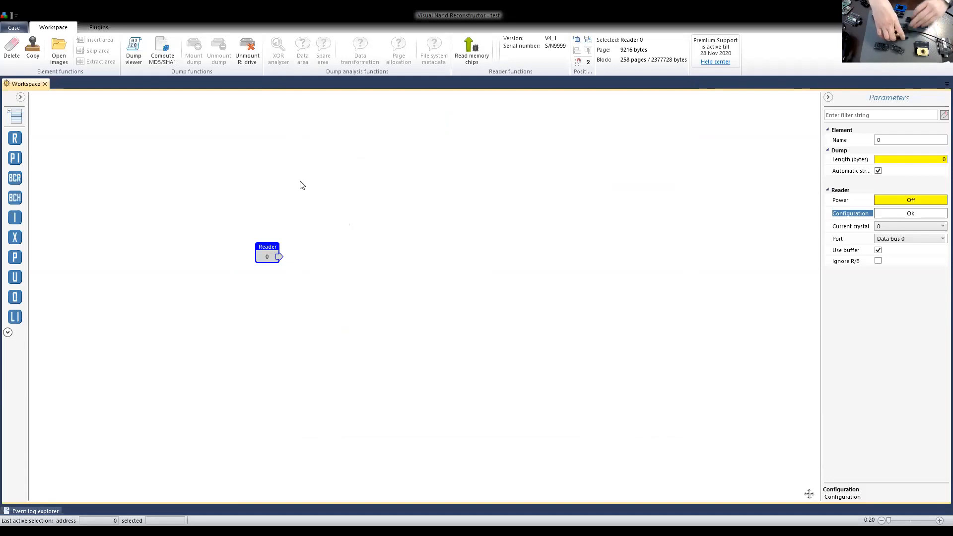
Read the ID of the next connected memory chip and bring up its matching Trusted DB configurations.
left_click(468, 59)
left_click(530, 297)
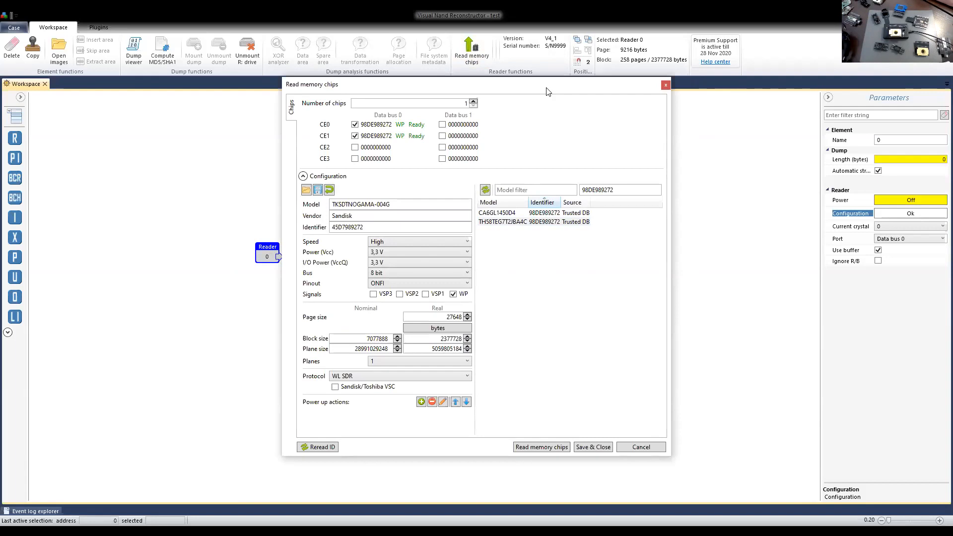
left_click_drag(520, 87, 632, 76)
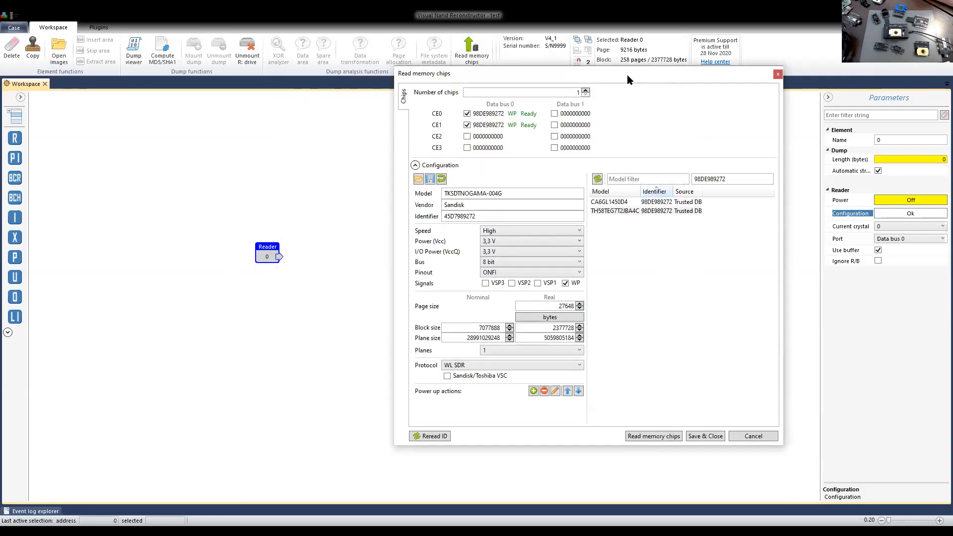
left_click_drag(626, 75, 617, 89)
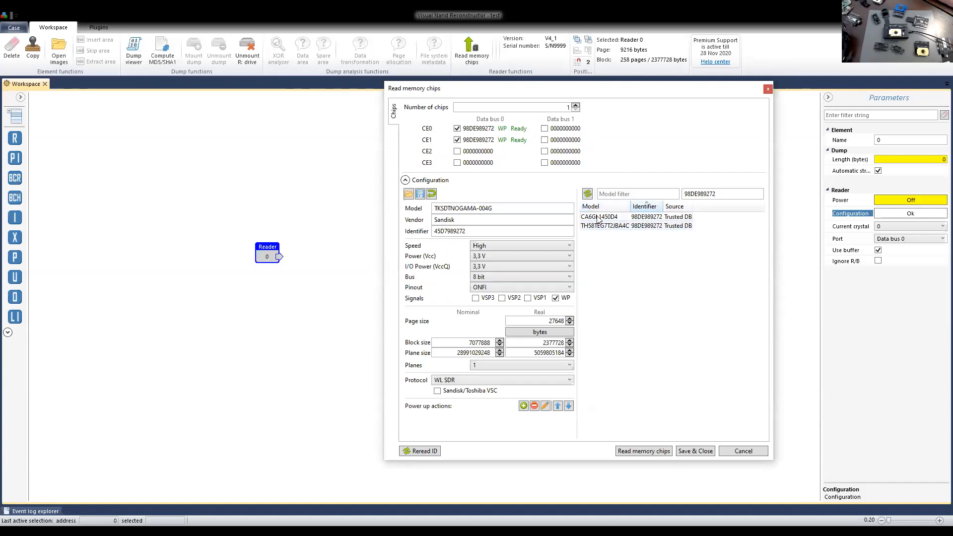
Compare the settings of the two matching Trusted DB configurations, CA6GL1450D4 and TH58TEG7T2JBA4C.
left_click(659, 217)
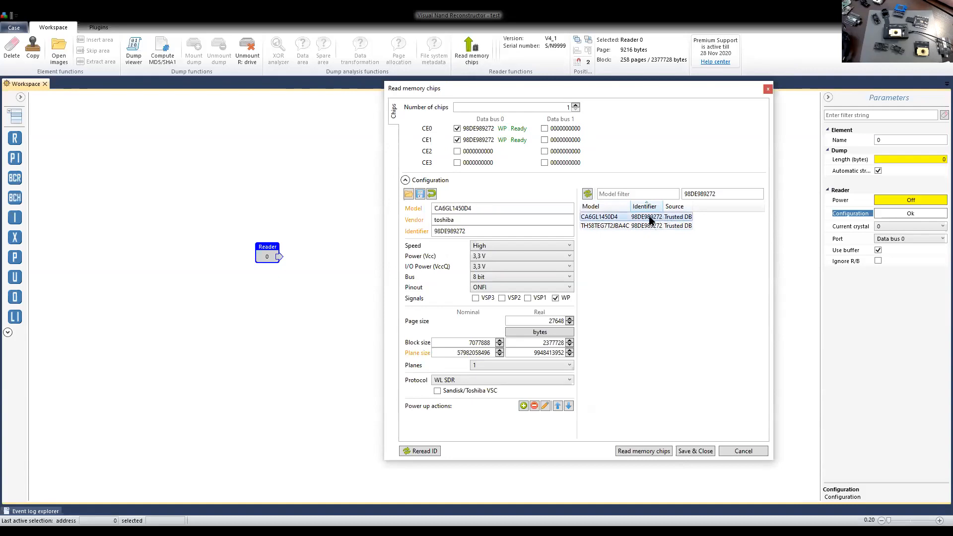
left_click(652, 226)
left_click(650, 218)
left_click(652, 225)
left_click(651, 219)
left_click(651, 225)
left_click(650, 219)
left_click(651, 225)
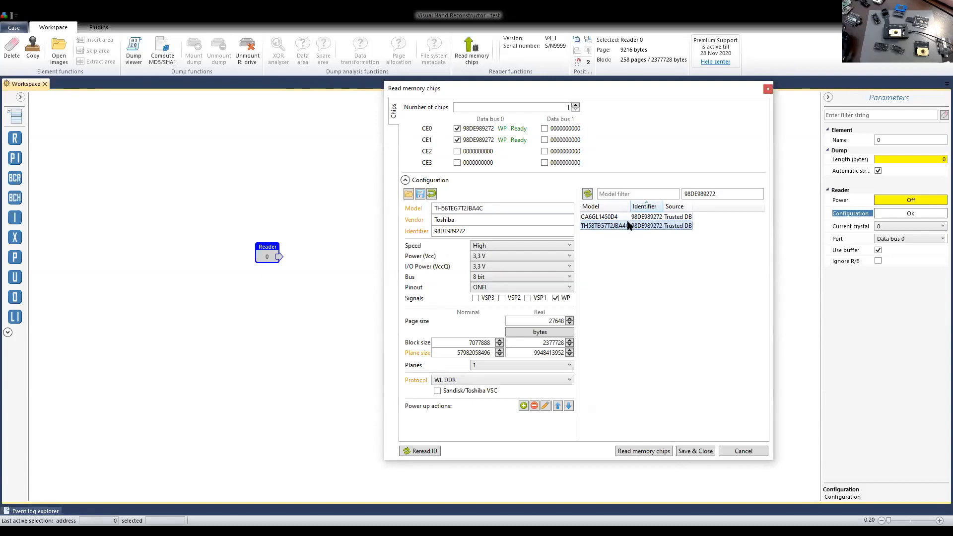
left_click(639, 220)
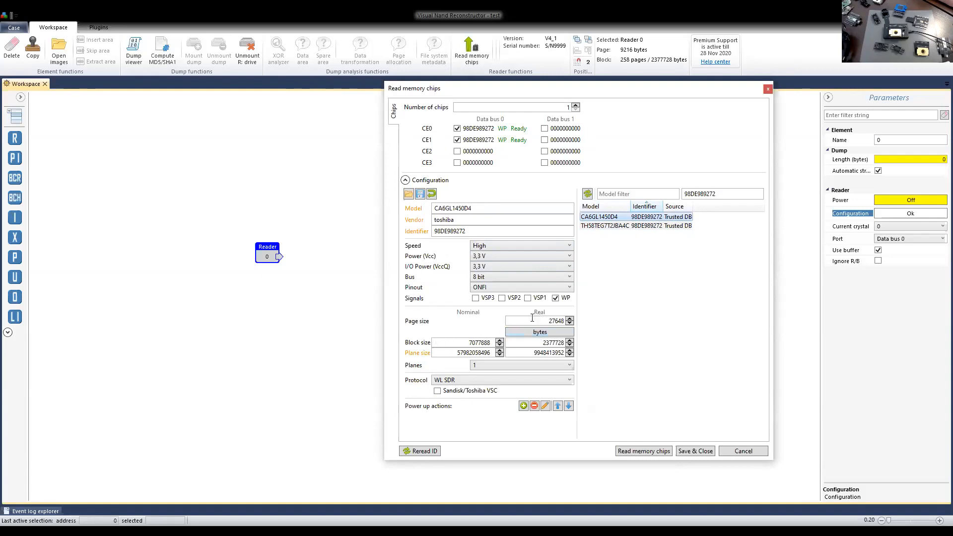
left_click(625, 224)
left_click(626, 217)
left_click(639, 226)
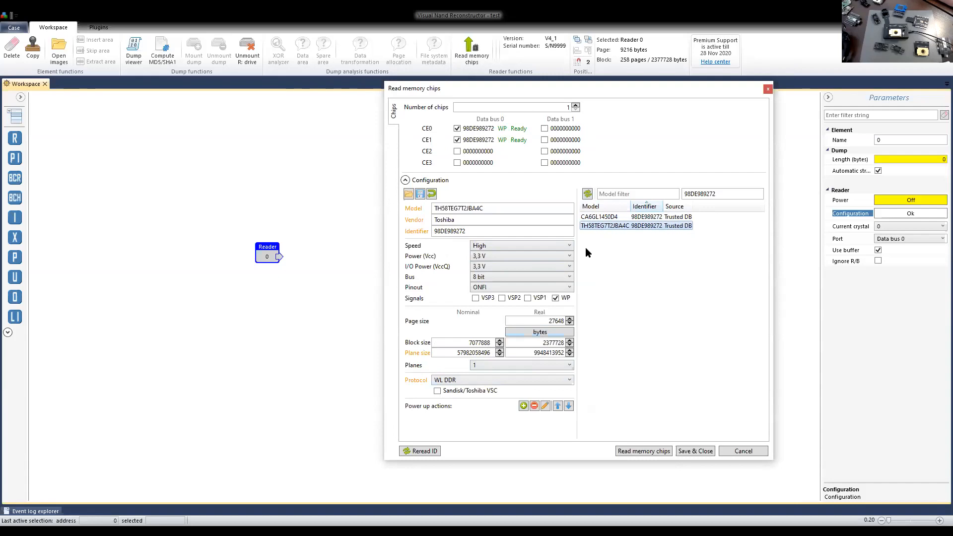
left_click(606, 217)
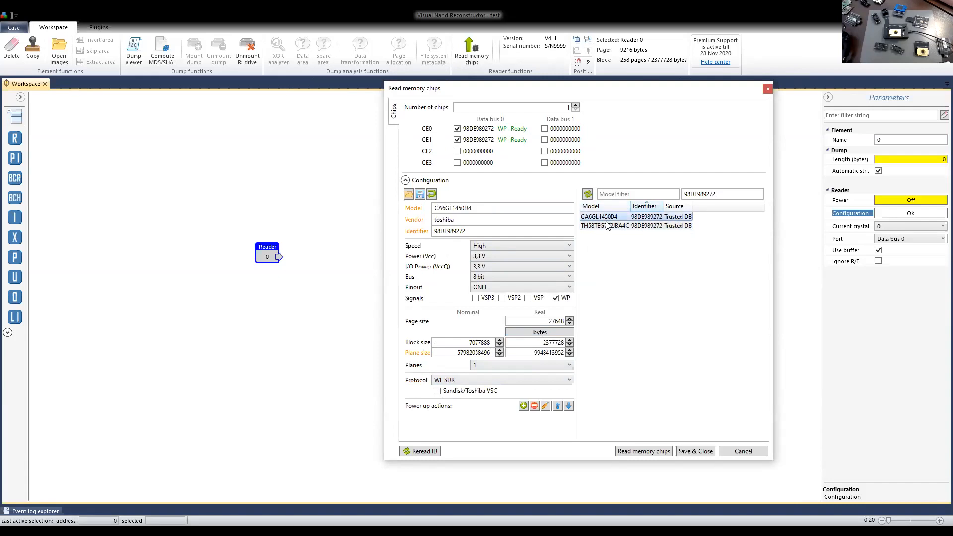
Load the Trusted DB configuration TH58TEG7T2JBA4C and save it for the reader without reading the chips.
left_click(606, 226)
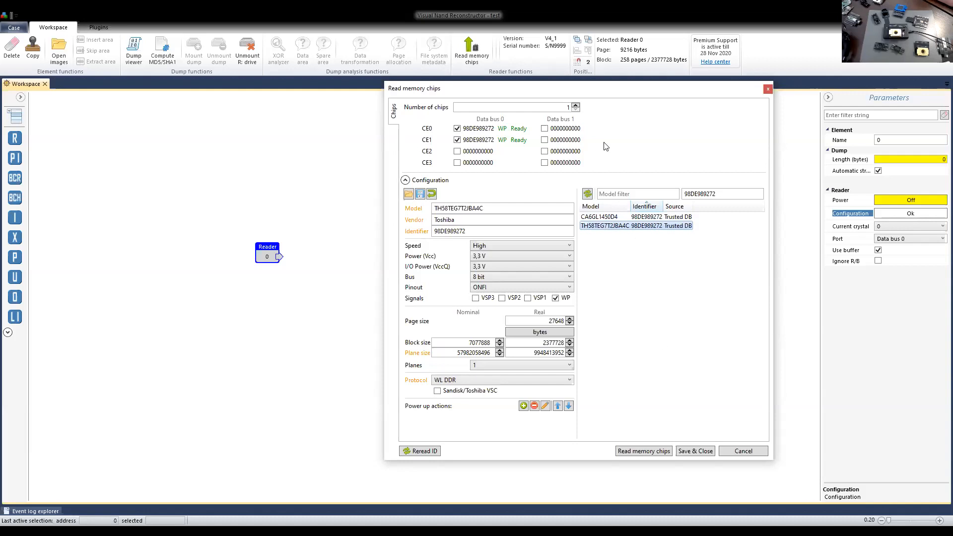
left_click_drag(614, 90, 614, 87)
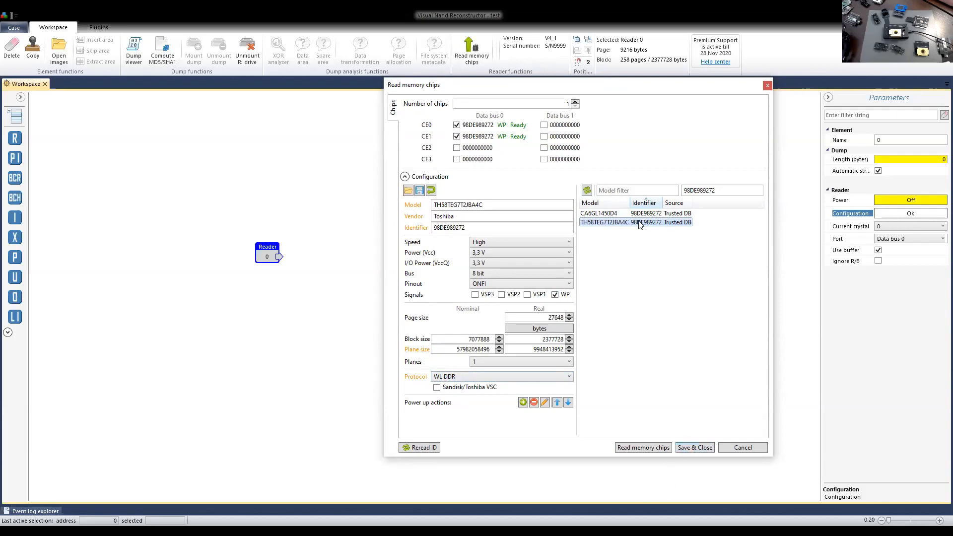
left_click(696, 448)
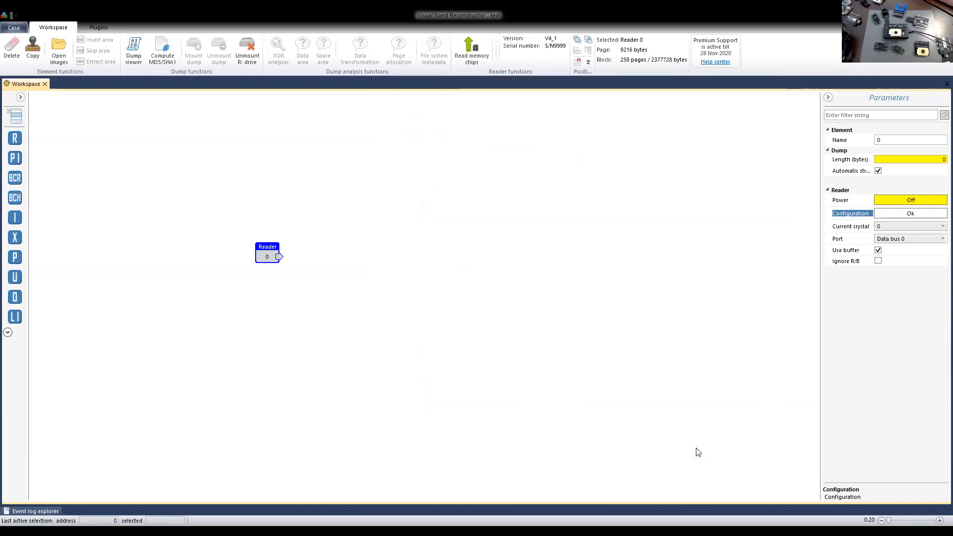
View the reader's dump as a bitmap, mark a position in a data area further in, and show the hex view alongside.
left_click_drag(273, 254, 253, 269)
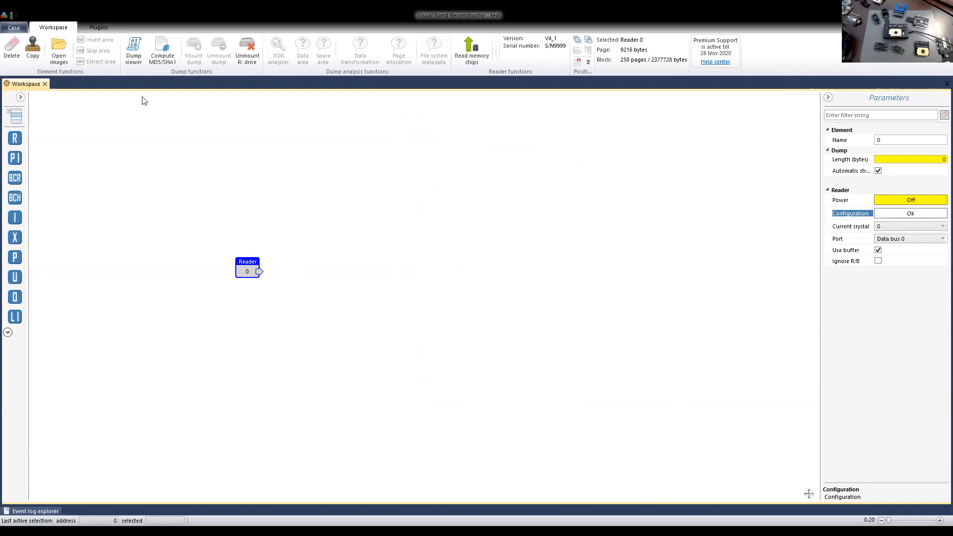
left_click(134, 49)
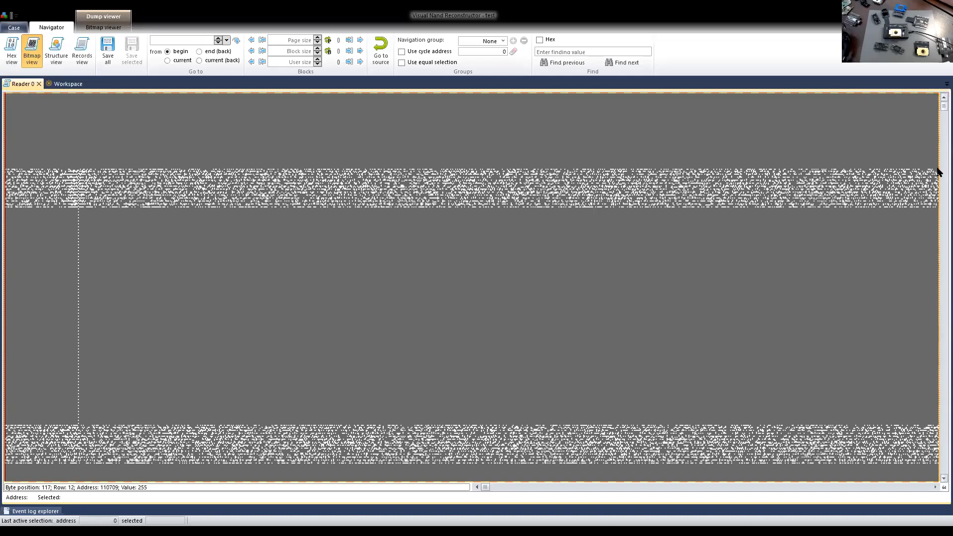
mouse_move(937, 168)
left_mouse_down()
mouse_move(937, 176)
mouse_move(937, 151)
left_mouse_up()
left_click(342, 216)
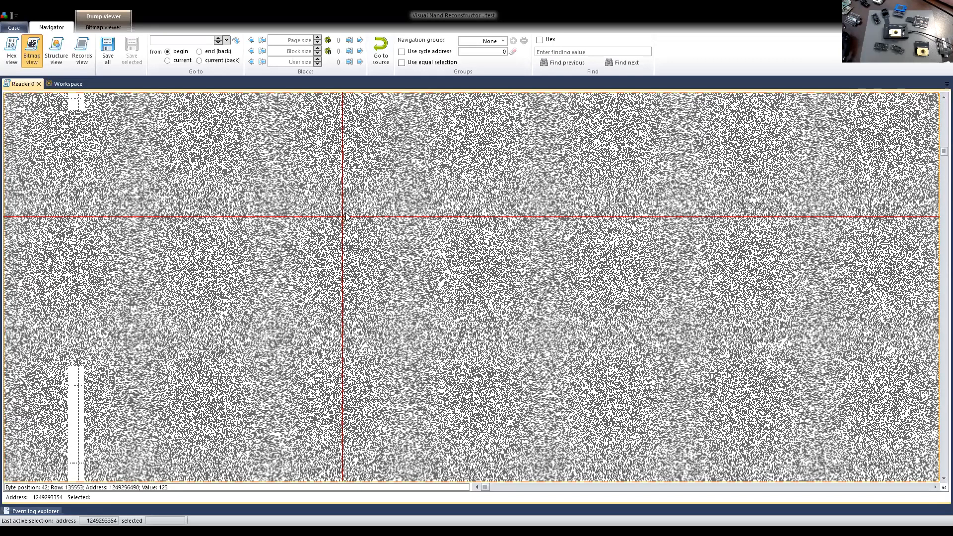
left_click(11, 50)
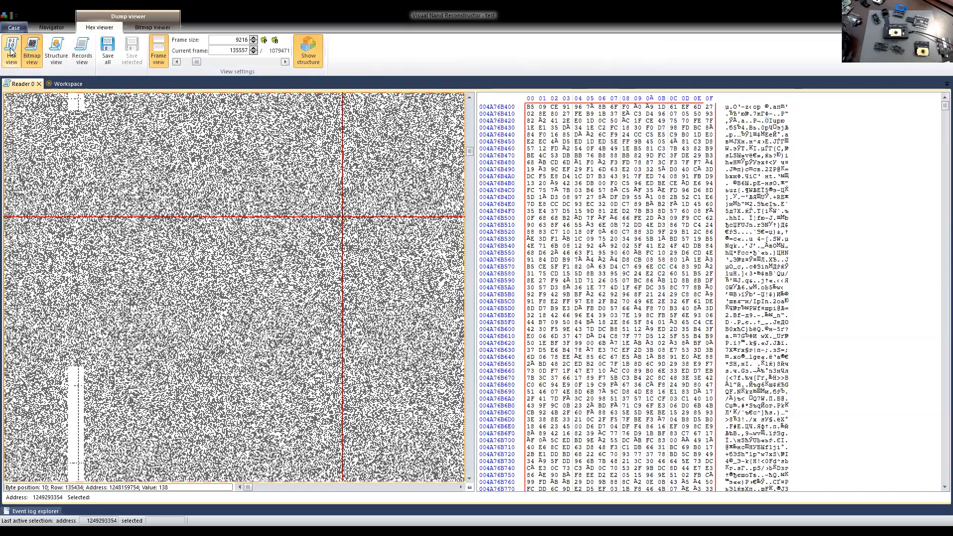
Inspect the bytes of a higher-up bitmap row in the hex view and return to the bitmap view alone.
left_click(217, 177)
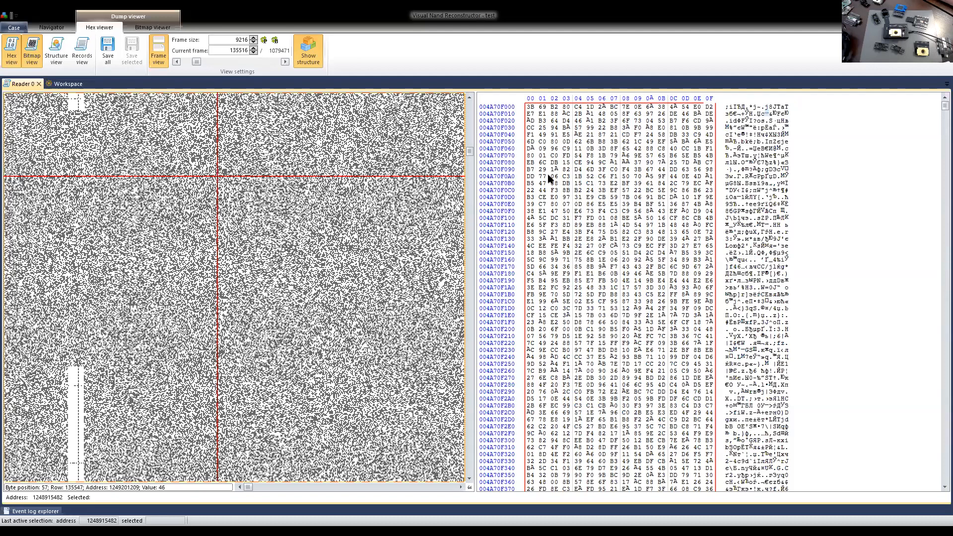
left_click(614, 232)
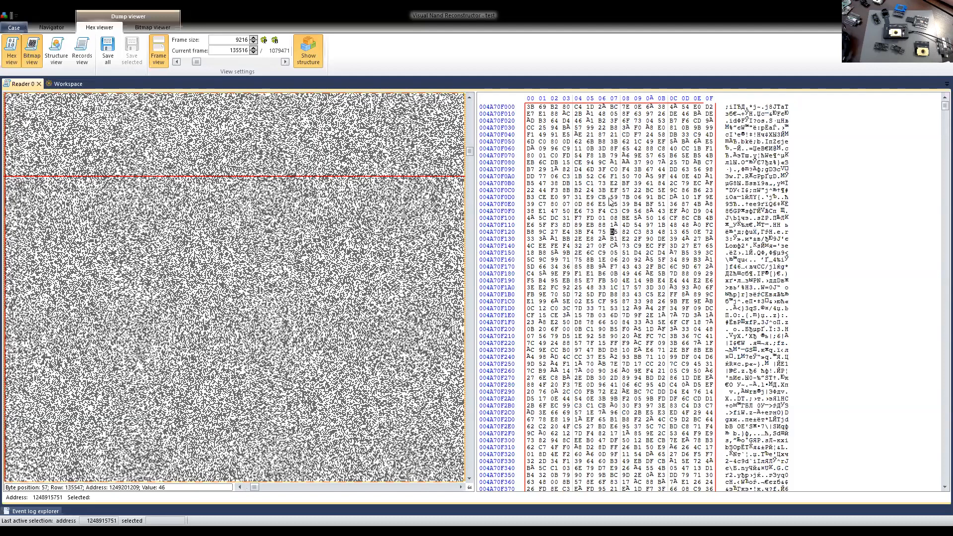
left_click(567, 163)
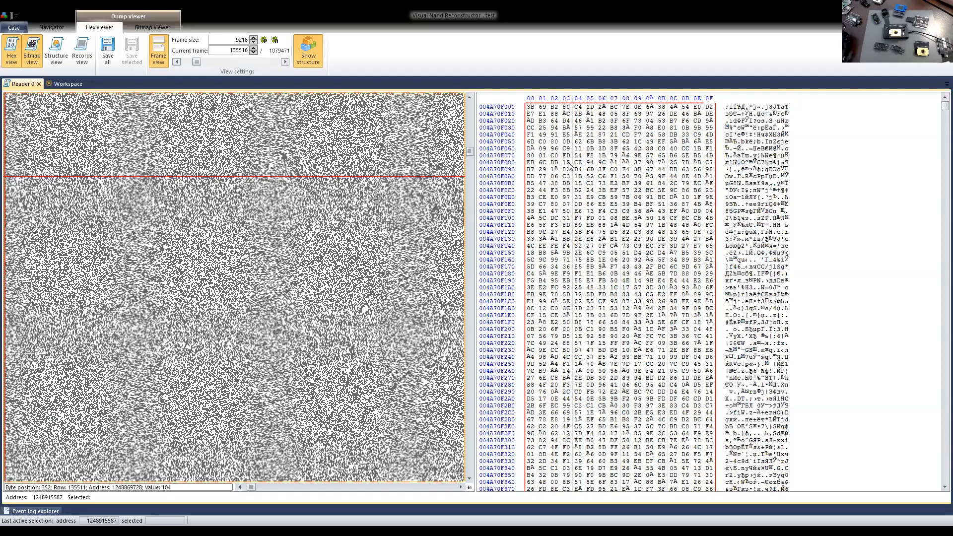
left_click(594, 176)
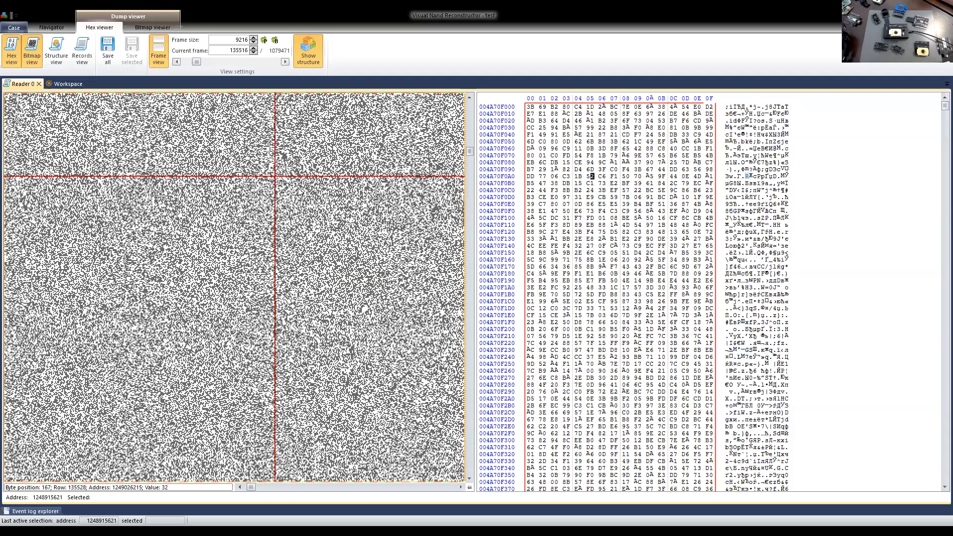
left_click(603, 218)
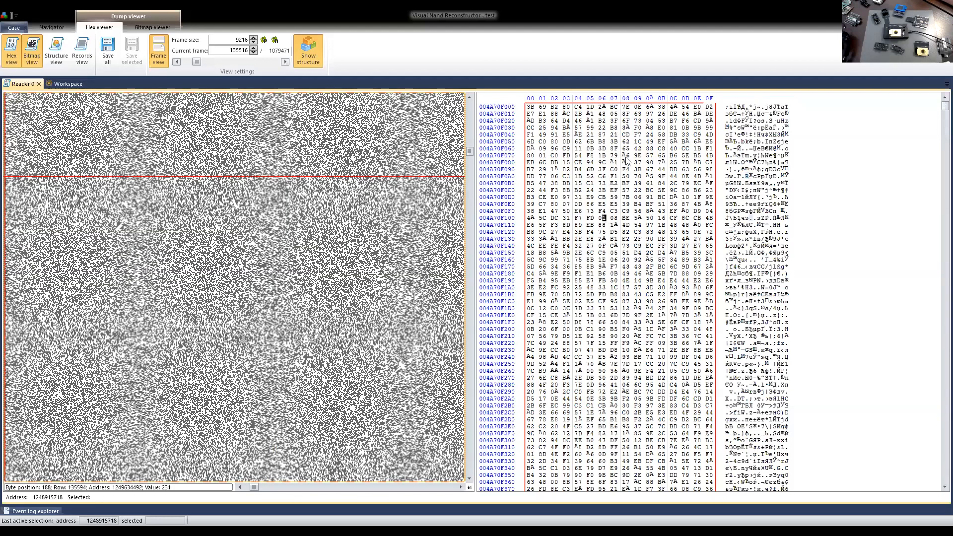
left_click(603, 184)
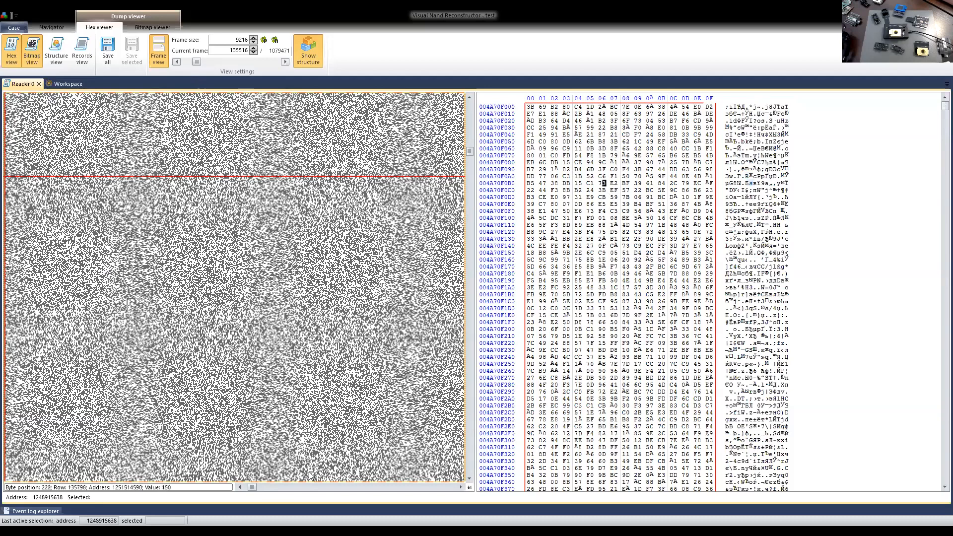
left_click(9, 53)
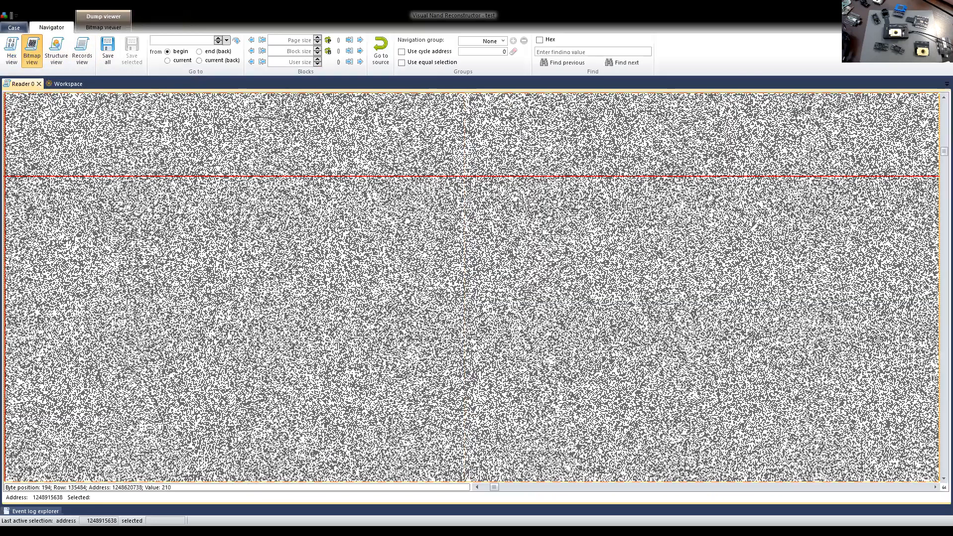
Examine the page columns of the dump bitmap through to the end of the page, and show the workspace alongside.
left_click_drag(942, 151, 941, 170)
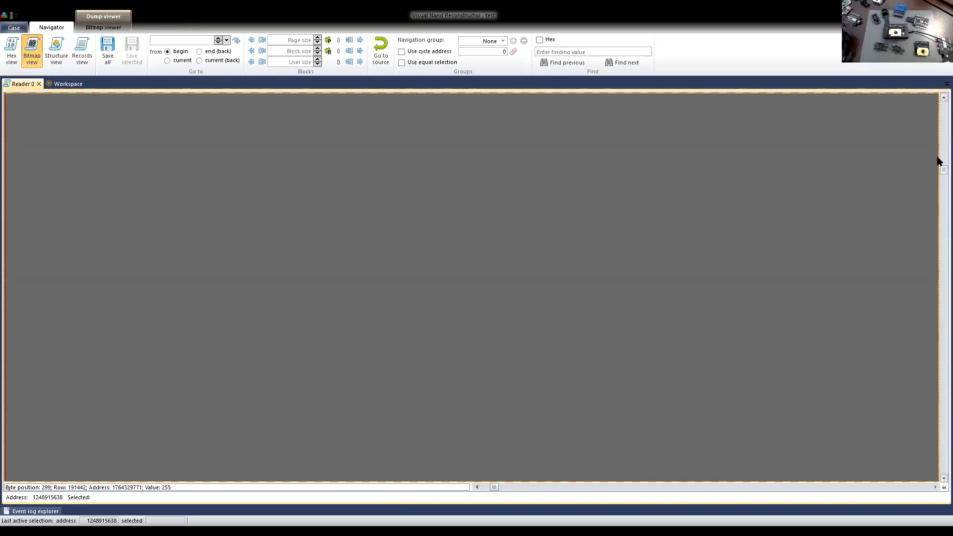
scroll(936, 158, "up", 3)
scroll(938, 149, "up", 3)
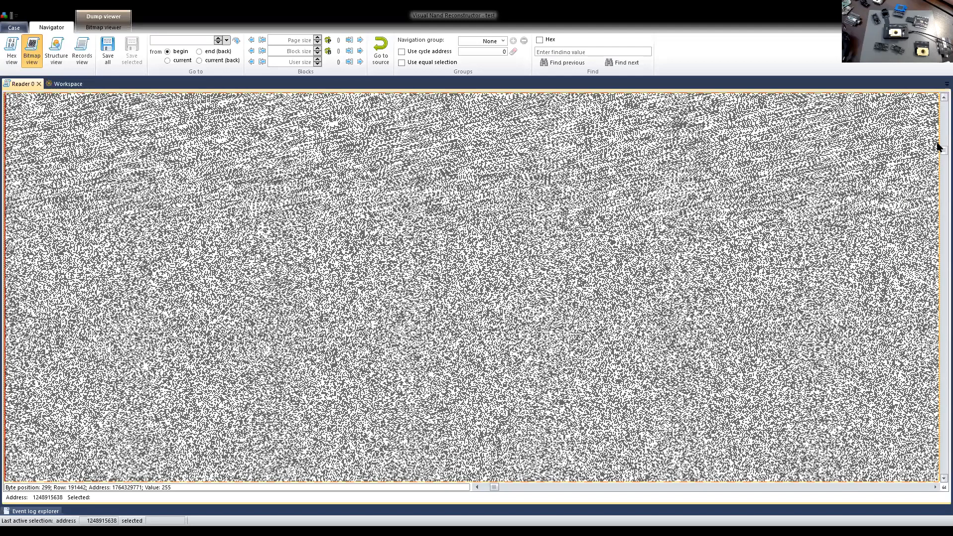
scroll(938, 147, "up", 2)
left_click_drag(495, 489, 590, 477)
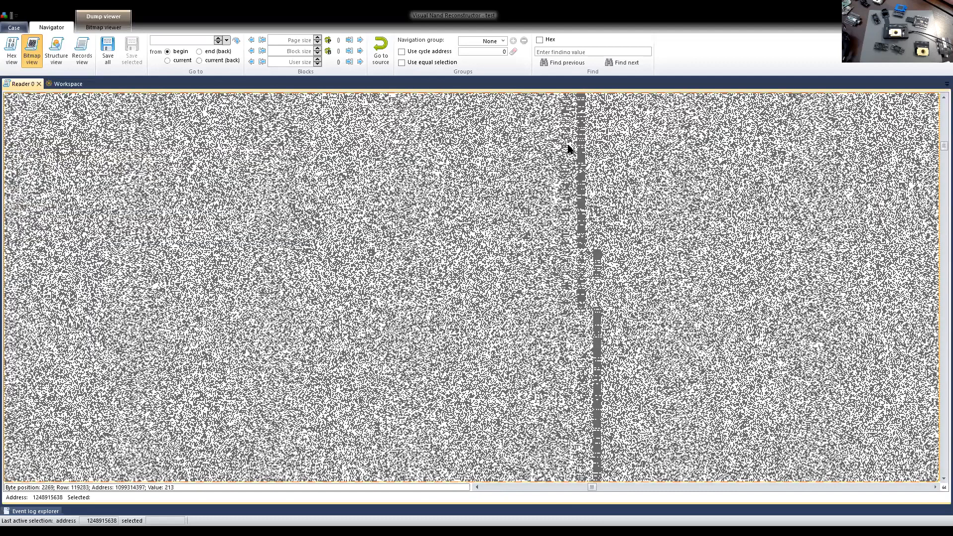
left_click_drag(594, 488, 635, 478)
left_click_drag(698, 471, 920, 485)
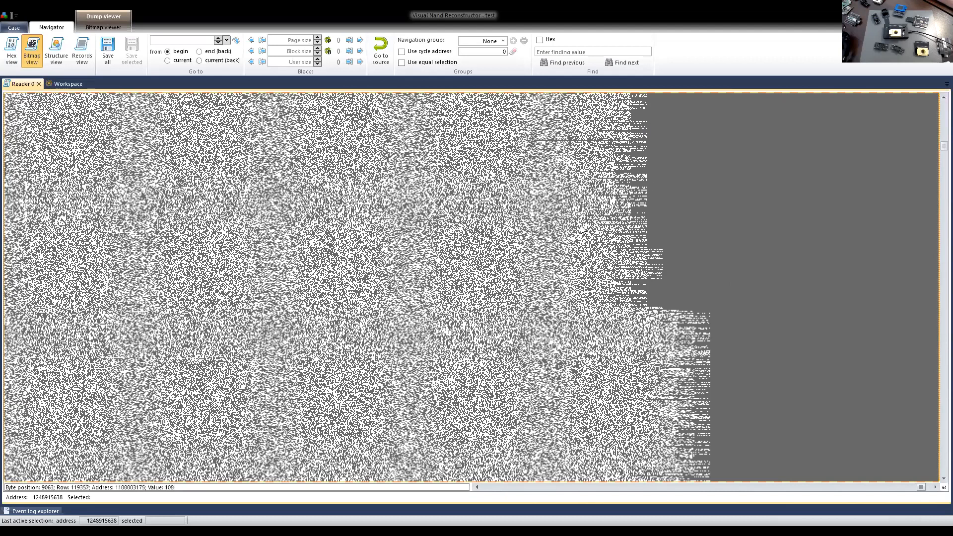
left_click_drag(921, 487, 923, 487)
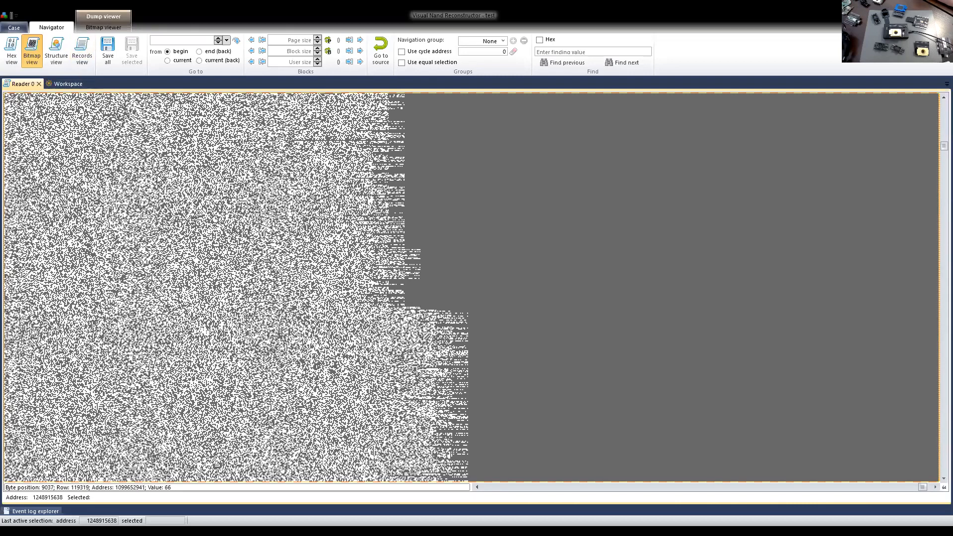
left_click(58, 84)
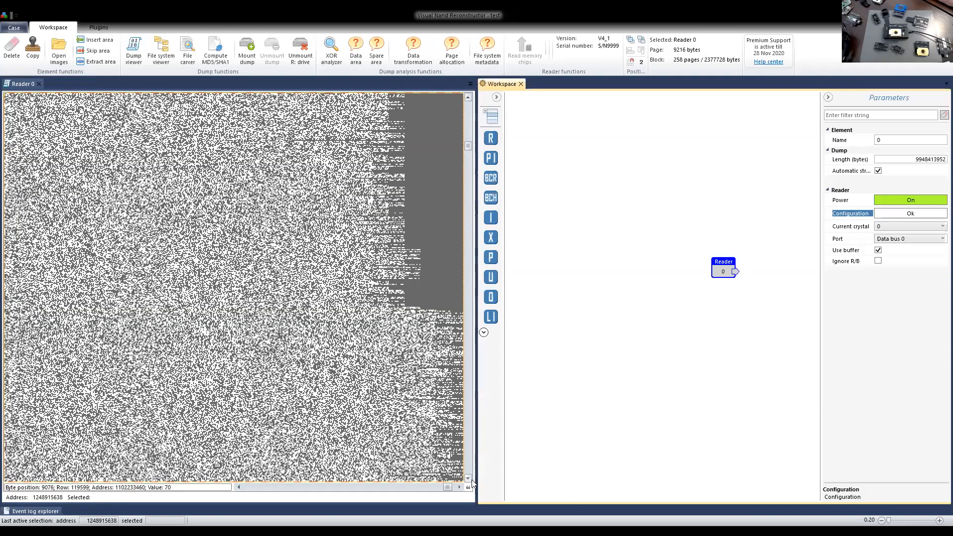
left_click(459, 487)
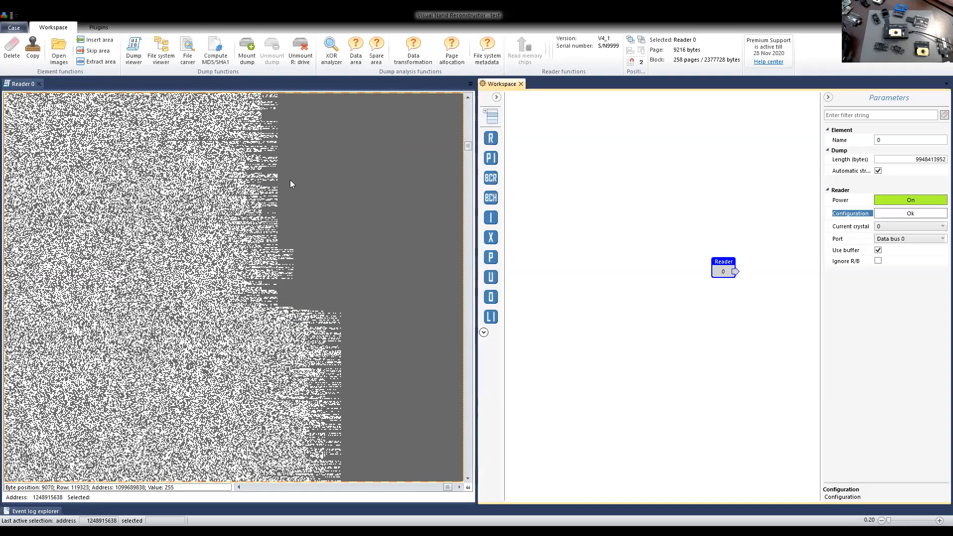
Set both Power (Vcc) and I/O Power (VccQ) to 3,0 V in the reader configuration and apply it.
left_click(900, 215)
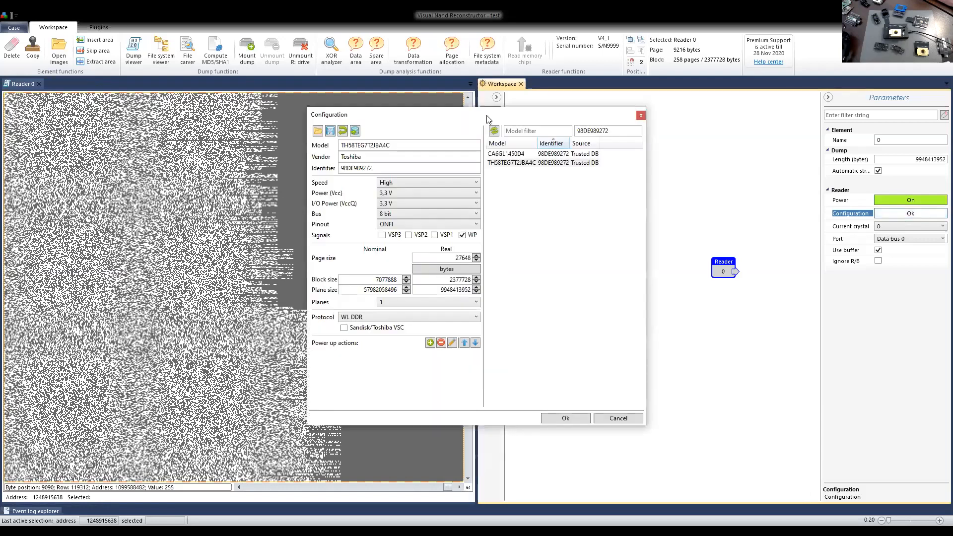
left_click_drag(488, 118, 675, 111)
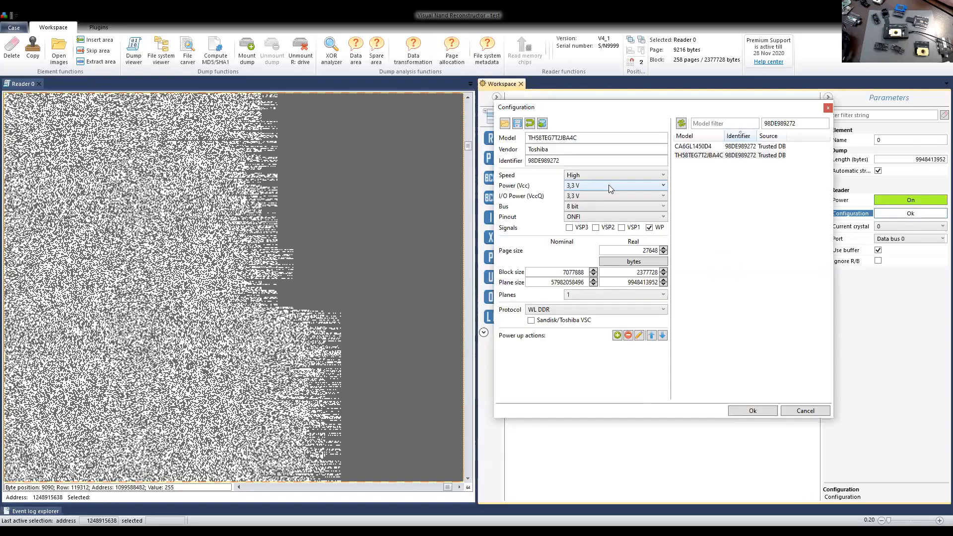
left_click(584, 185)
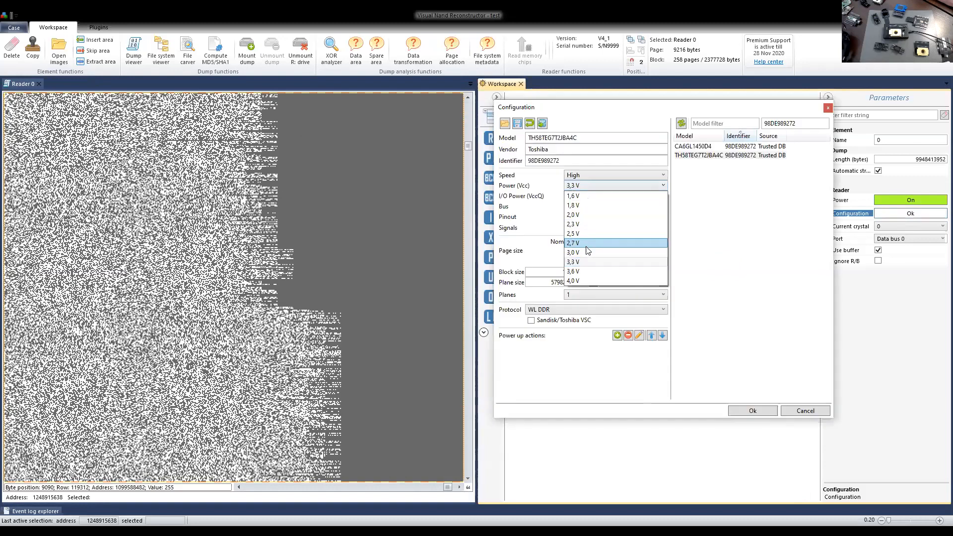
left_click(586, 251)
left_click(584, 197)
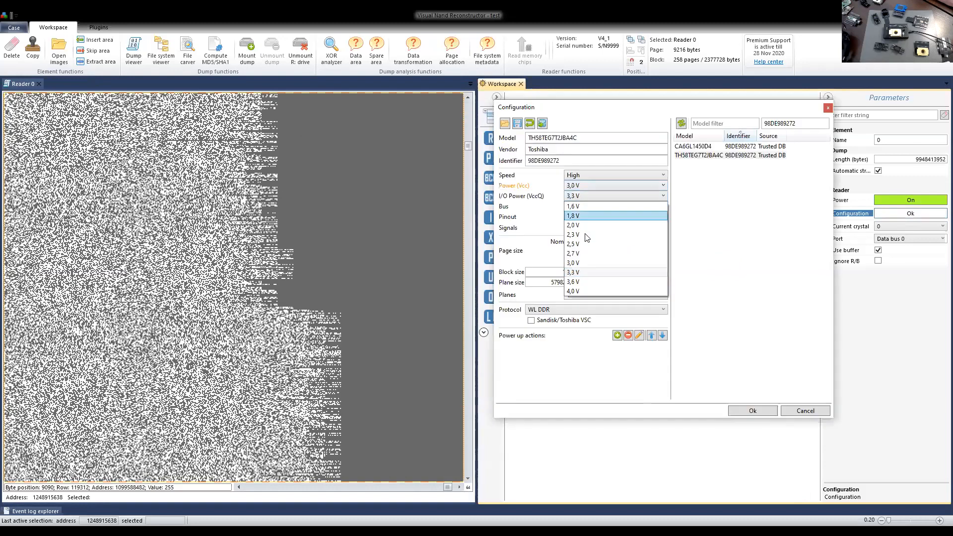
left_click(583, 264)
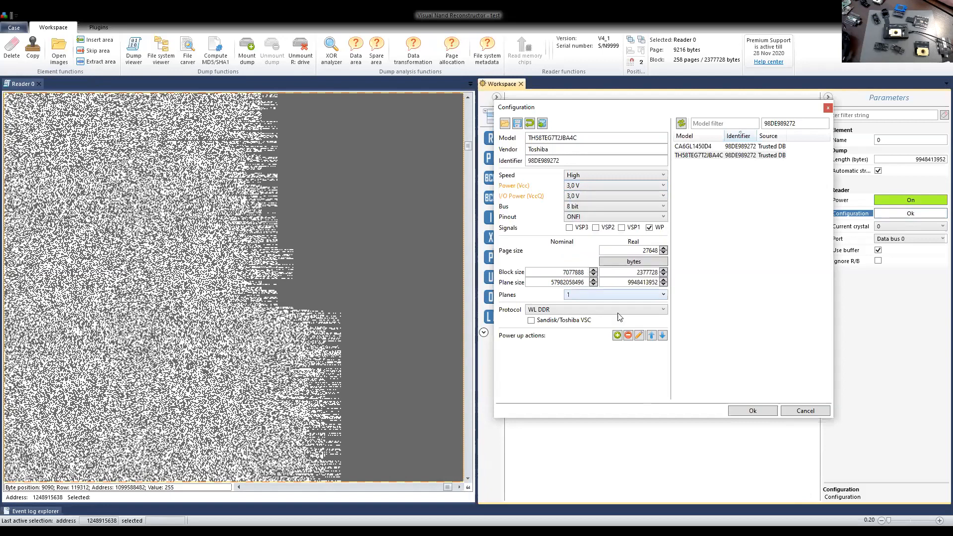
left_click(753, 411)
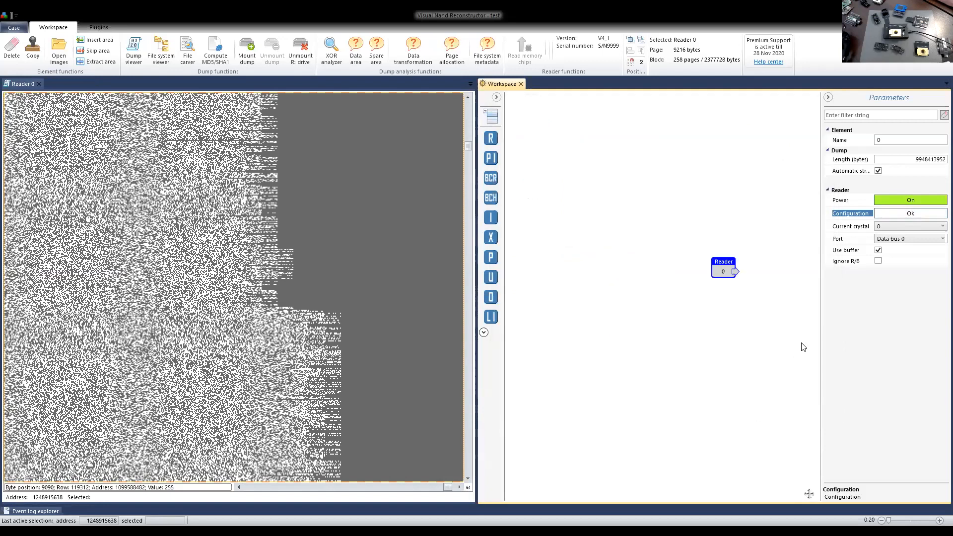
Lower the reader's Vcc and VccQ to 2,7 V and apply the configuration.
left_click(896, 214)
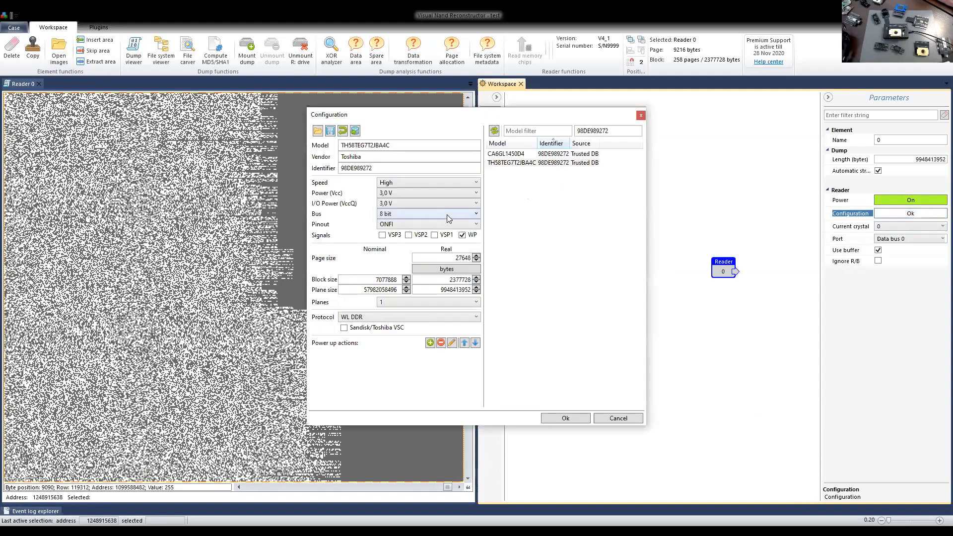
left_click(425, 192)
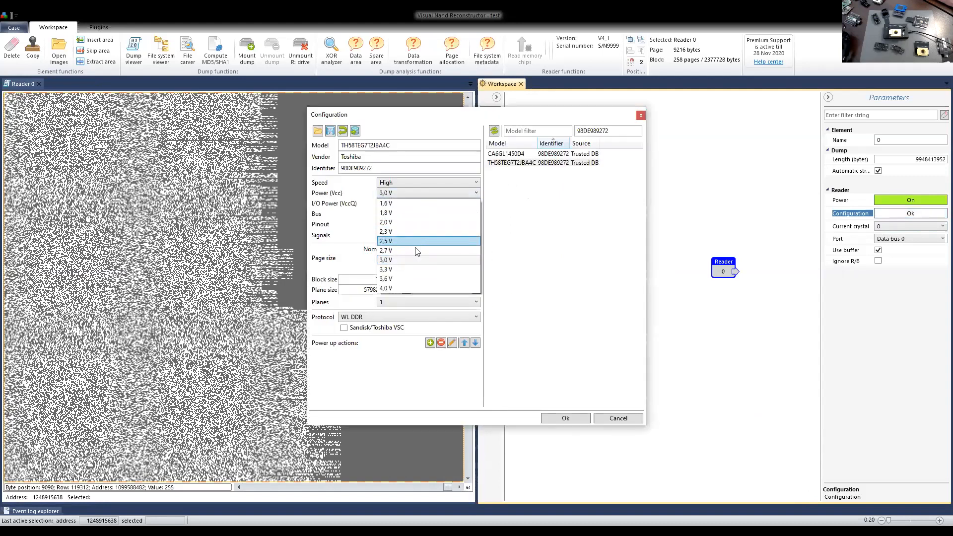
left_click(416, 250)
left_click(401, 204)
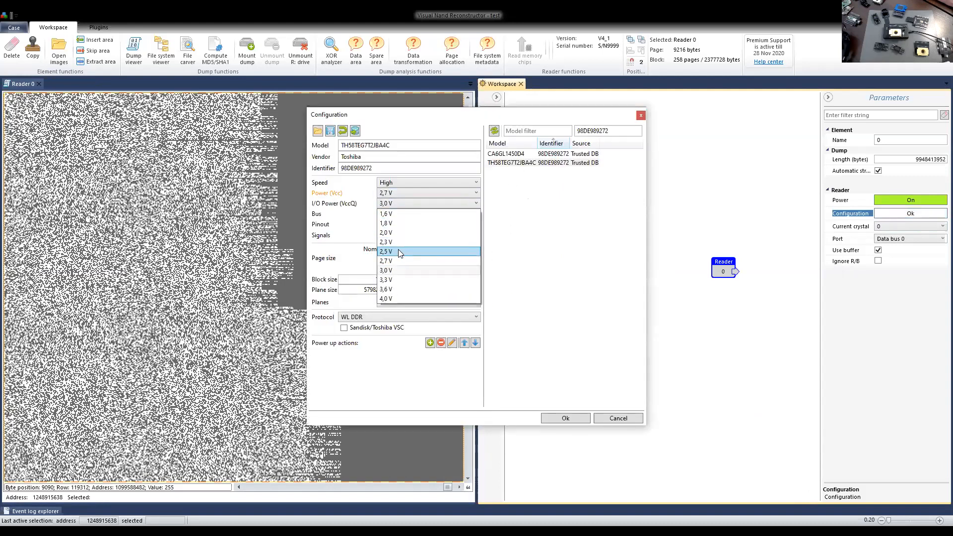
left_click(398, 249)
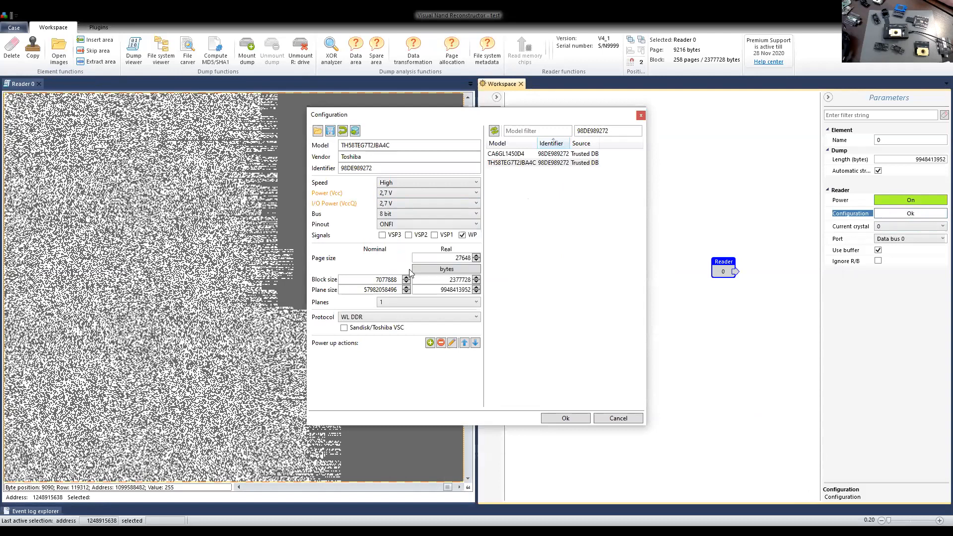
left_click(569, 418)
Reduce both reader supply voltages, Vcc and VccQ, to 2,5 V and apply the change.
left_click(905, 214)
left_click(471, 192)
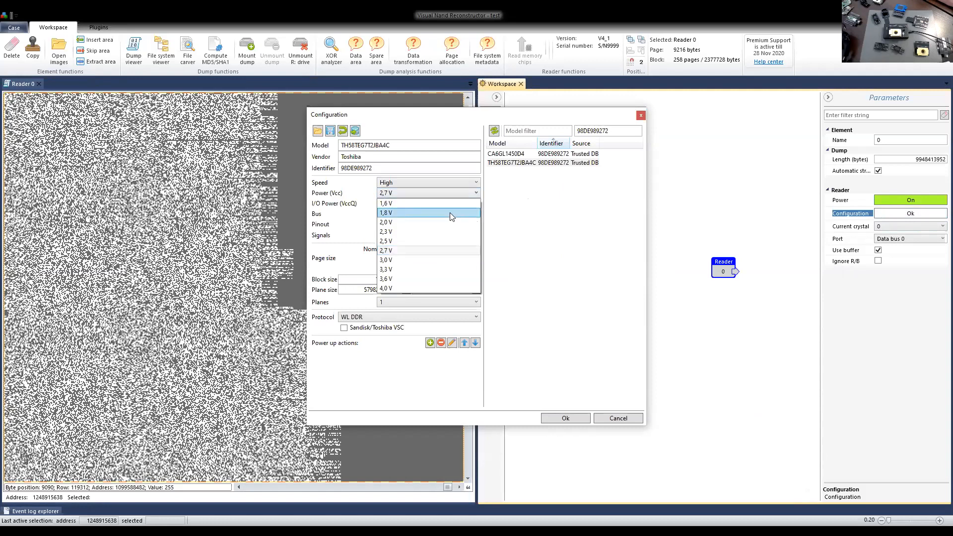
left_click(438, 237)
left_click(403, 207)
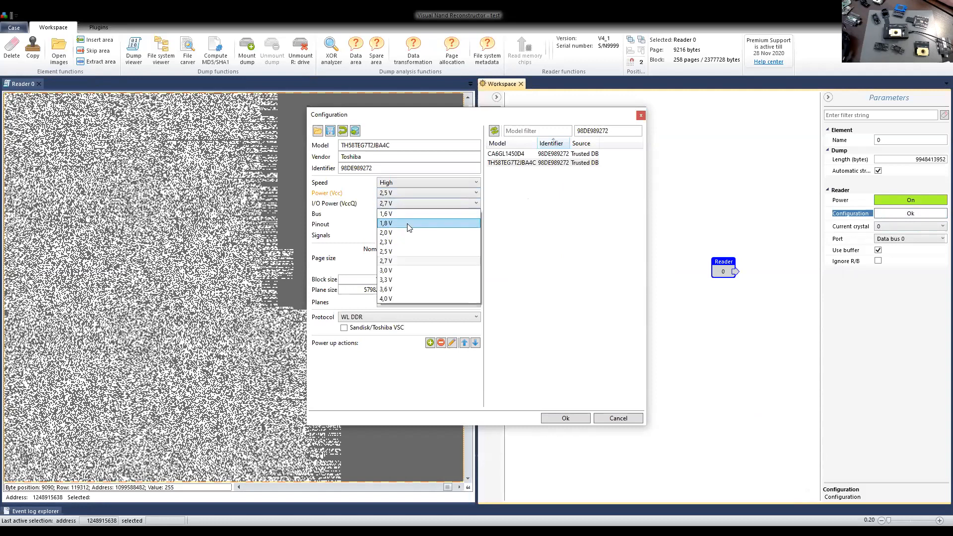
left_click(406, 249)
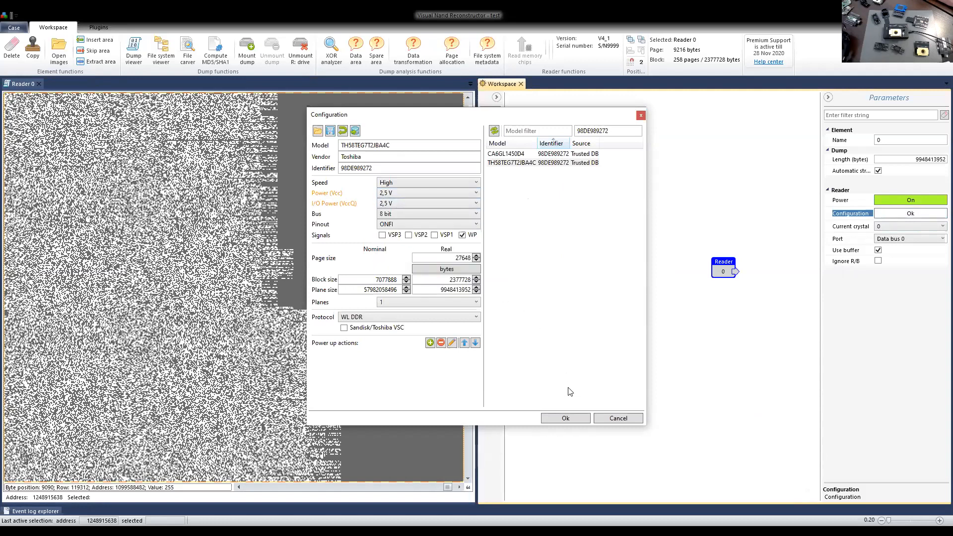
left_click(569, 417)
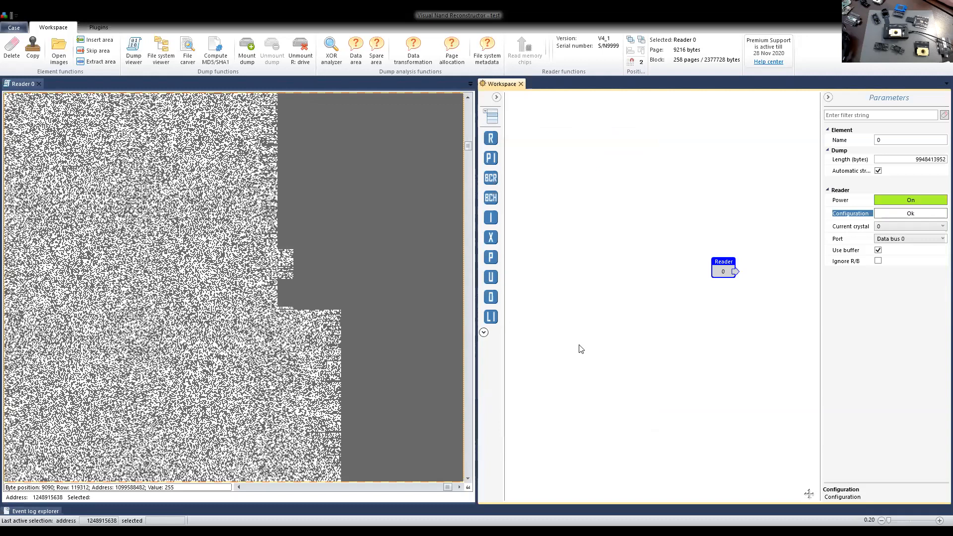
Set the reader configuration's Power (Vcc) and I/O Power (VccQ) to 2,3 V and apply it.
left_click(895, 212)
left_click(412, 193)
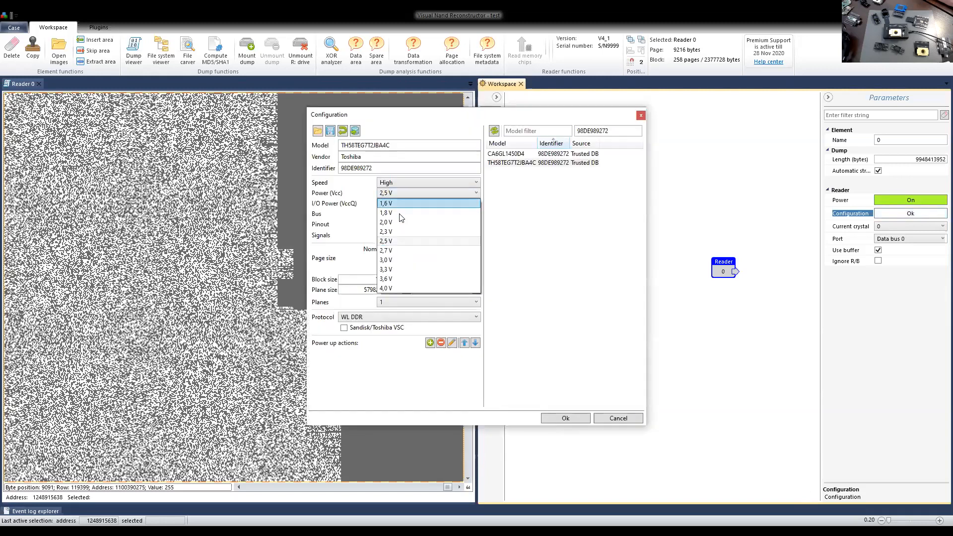
left_click(396, 231)
left_click(396, 203)
left_click(392, 242)
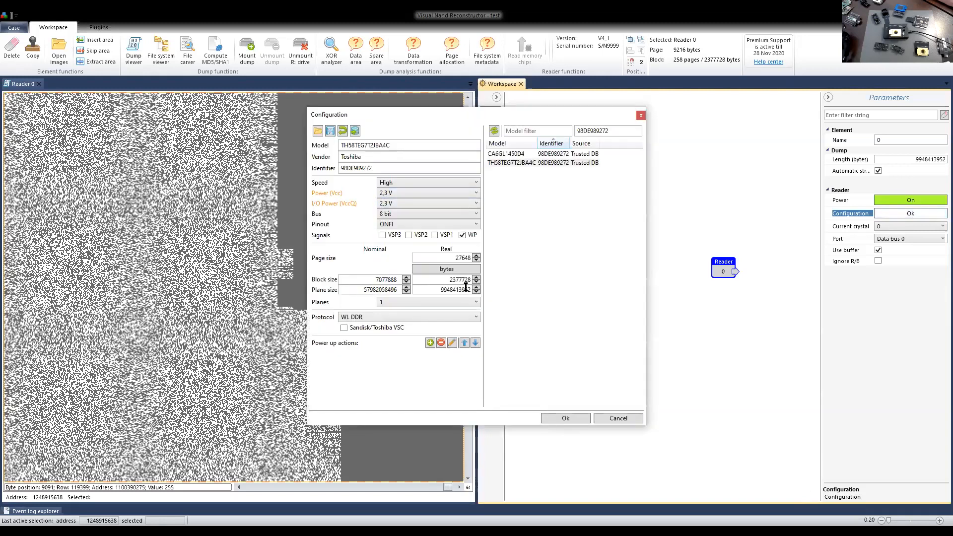
left_click(571, 418)
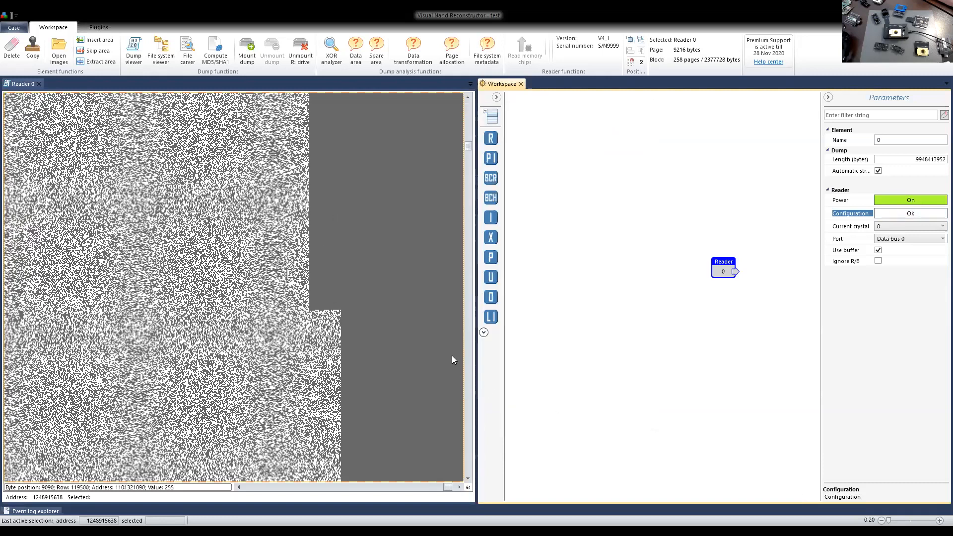
Mark a position near the page end in the dump bitmap and examine the neighbouring blocks and mid-page columns.
left_click(273, 225)
scroll(248, 222, "up", 5)
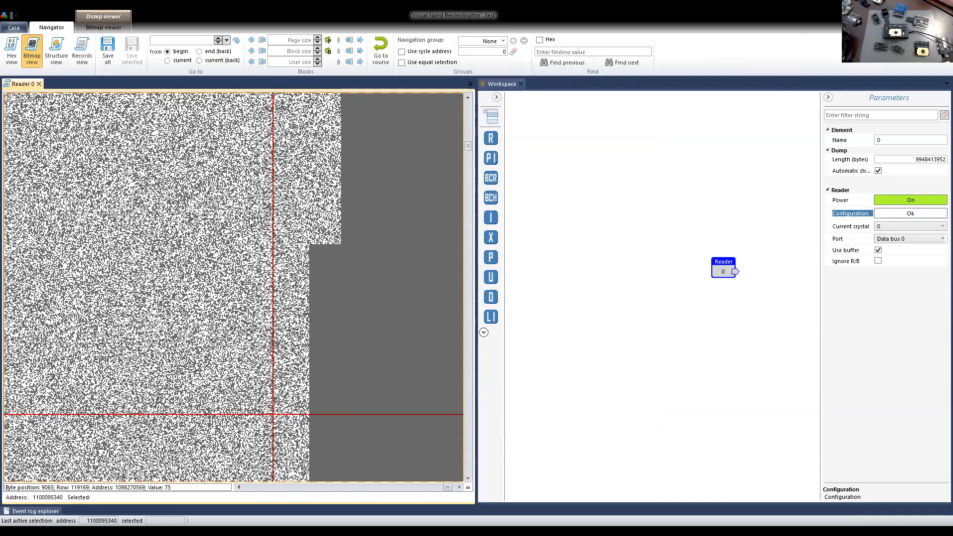
scroll(250, 222, "down", 2)
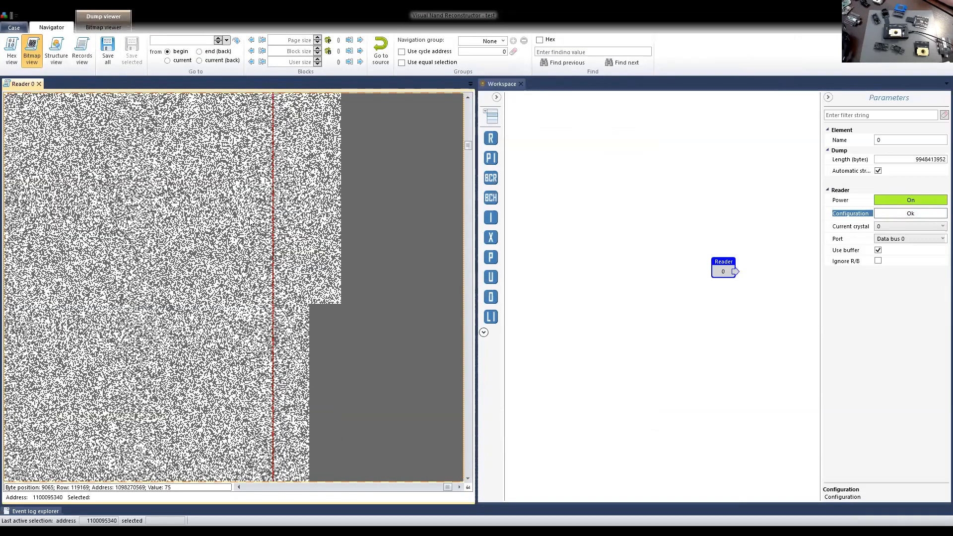
scroll(250, 222, "down", 5)
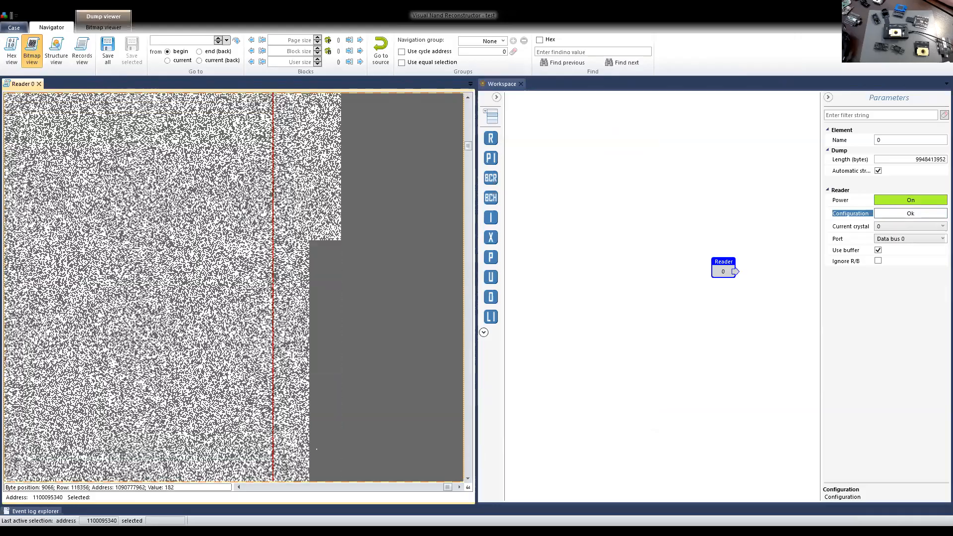
left_click_drag(446, 486, 340, 476)
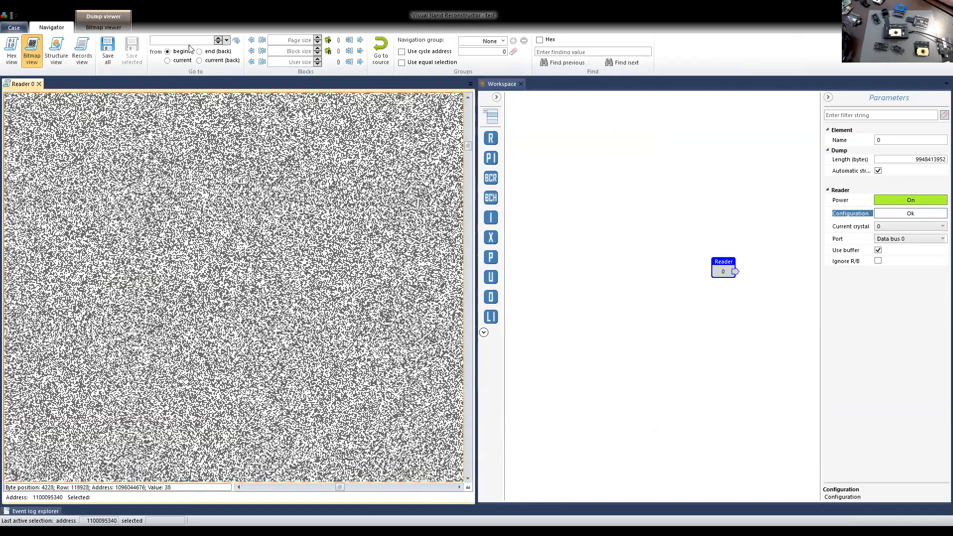
Widen the Reader 0 dump bitmap to the full window and examine the column patterns at the page start across several blocks.
left_click(496, 84)
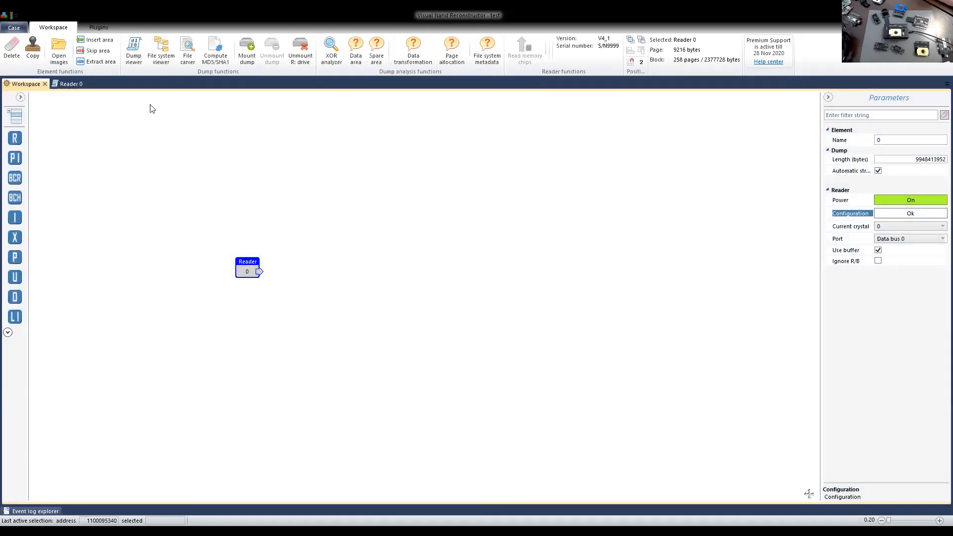
left_click(69, 83)
left_click_drag(688, 487, 594, 488)
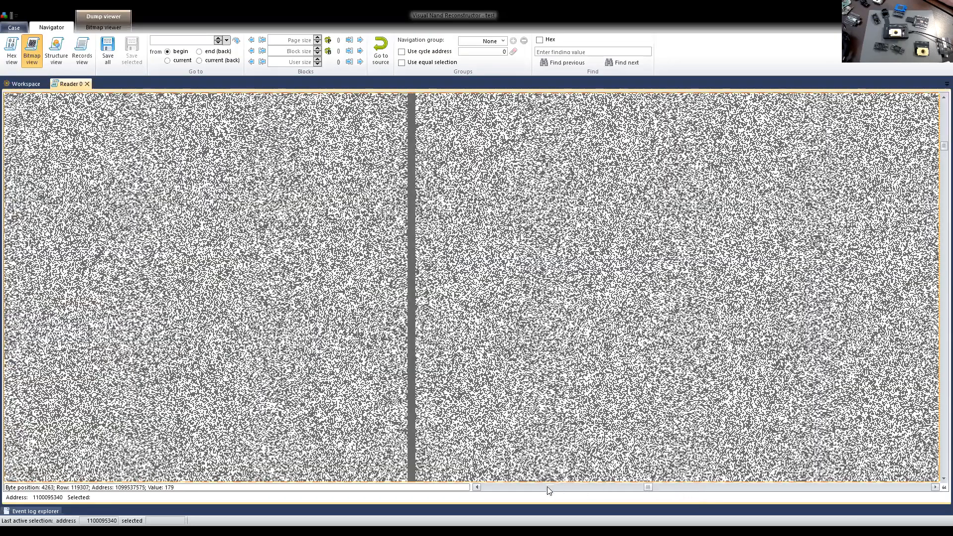
left_click_drag(502, 486, 477, 485)
scroll(351, 308, "down", 1)
scroll(351, 310, "down", 2)
scroll(360, 307, "down", 3)
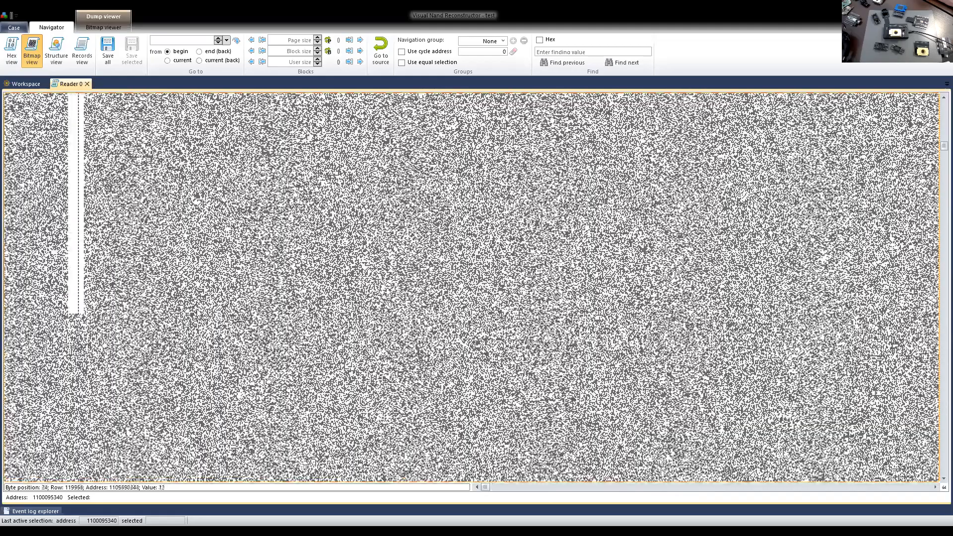
scroll(326, 372, "down", 2)
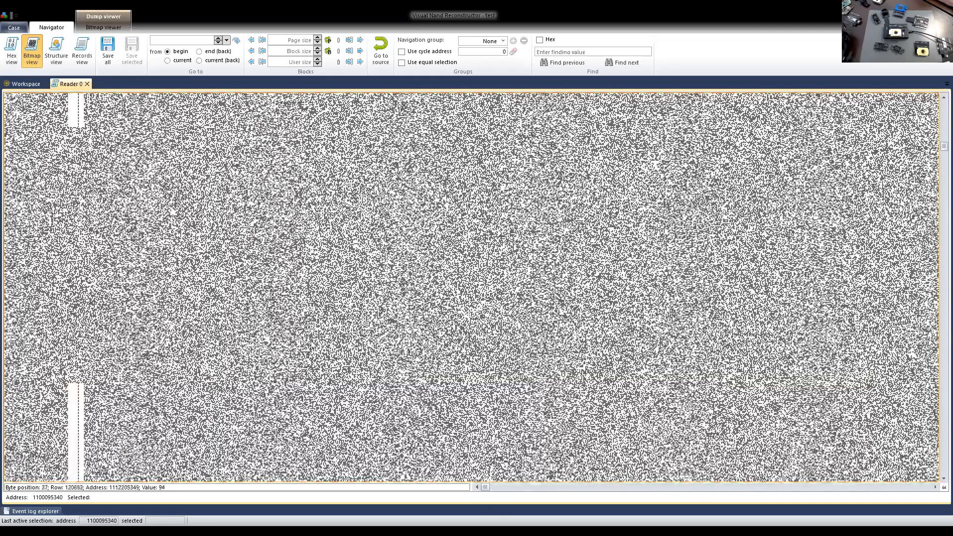
Examine the end-of-page border in the dump bitmap across successive blocks.
left_click_drag(524, 487, 920, 483)
scroll(794, 332, "down", 1)
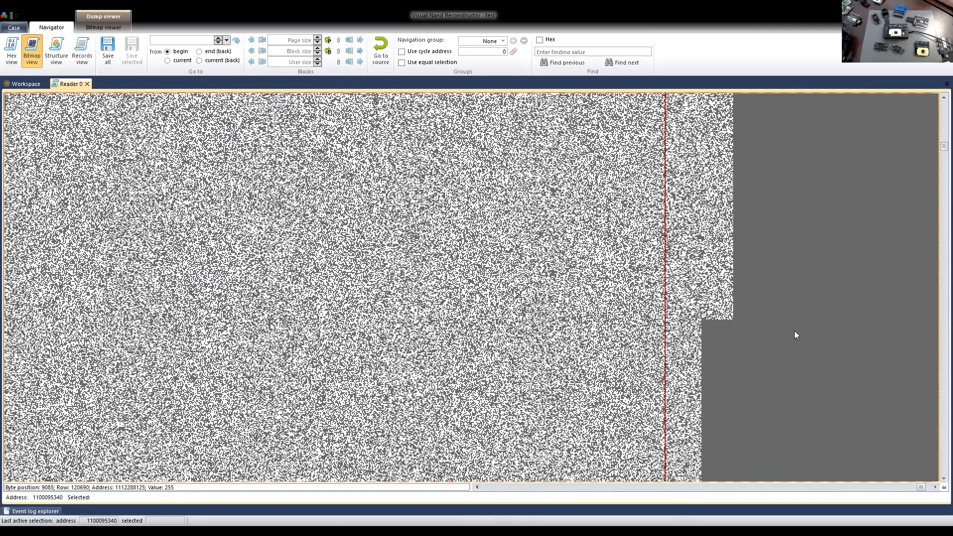
scroll(748, 332, "down", 3)
scroll(747, 332, "down", 1)
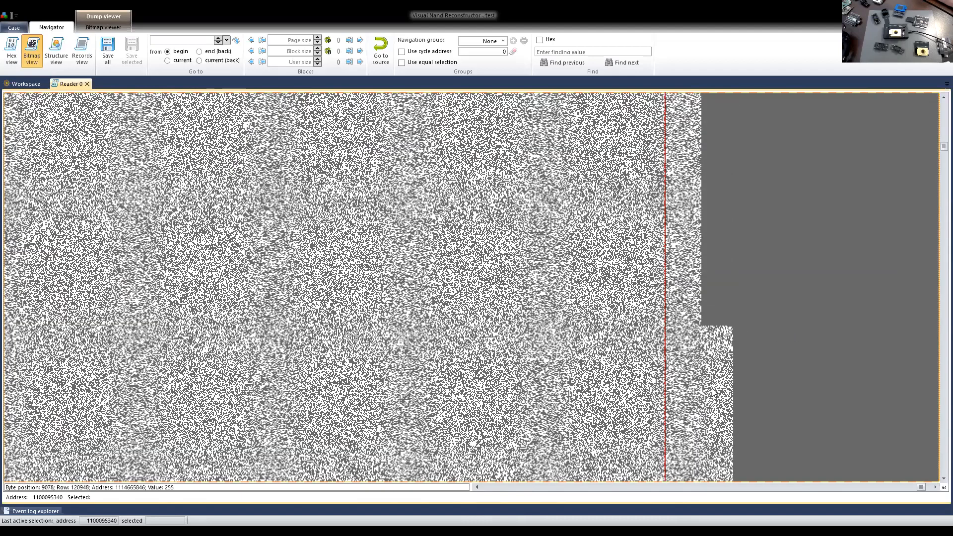
scroll(718, 380, "down", 1)
scroll(671, 407, "down", 1)
scroll(671, 408, "down", 1)
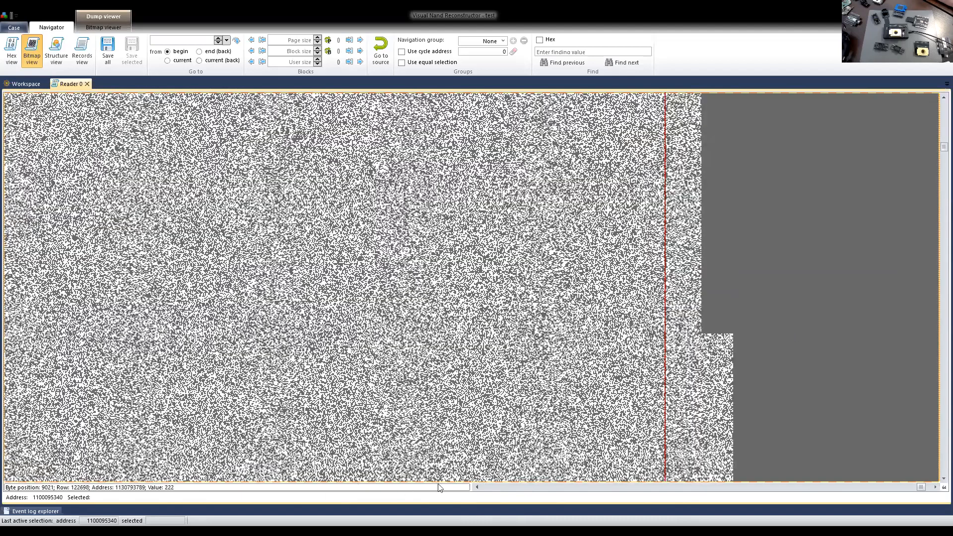
Inspect the striped service area columns just before the page end over several blocks, and close the dump view.
left_click(477, 487)
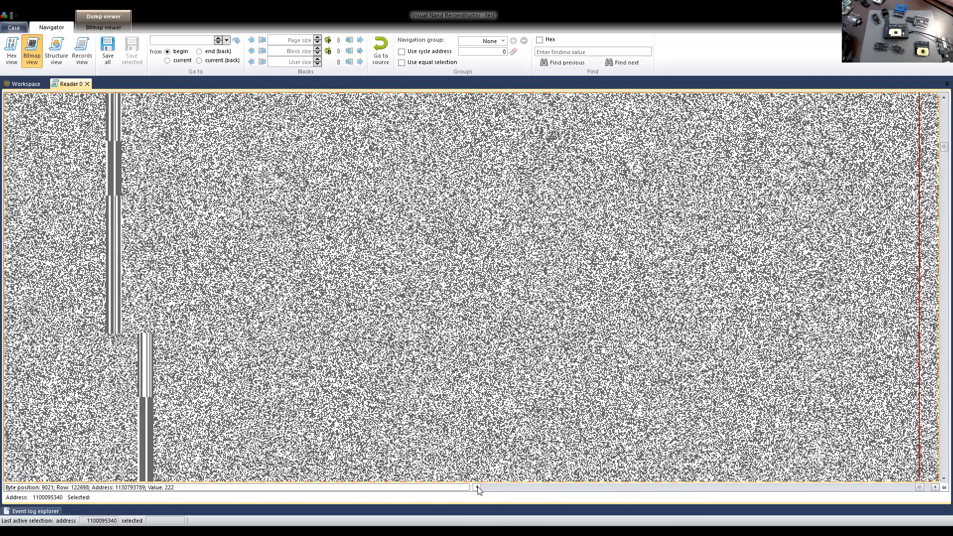
scroll(447, 283, "down", 1)
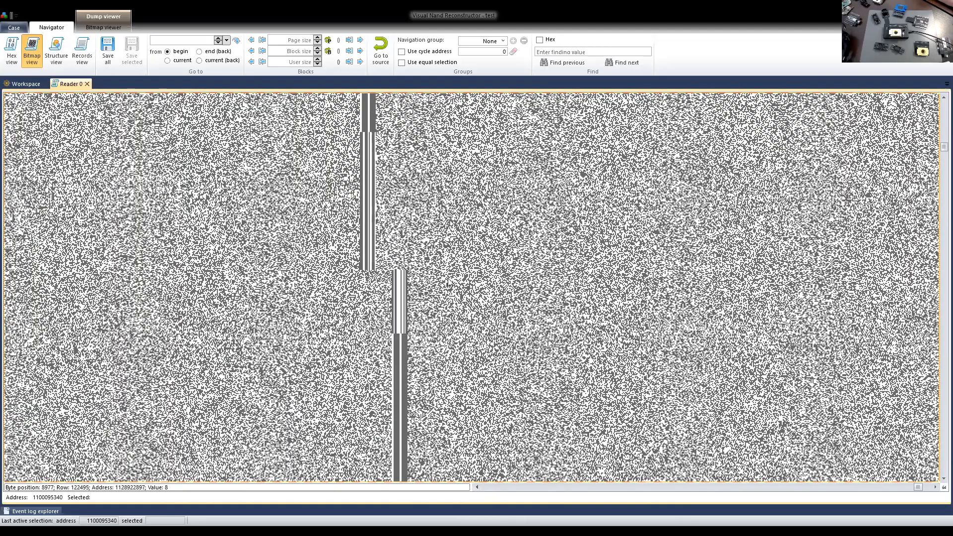
scroll(460, 277, "down", 10)
scroll(459, 277, "down", 1)
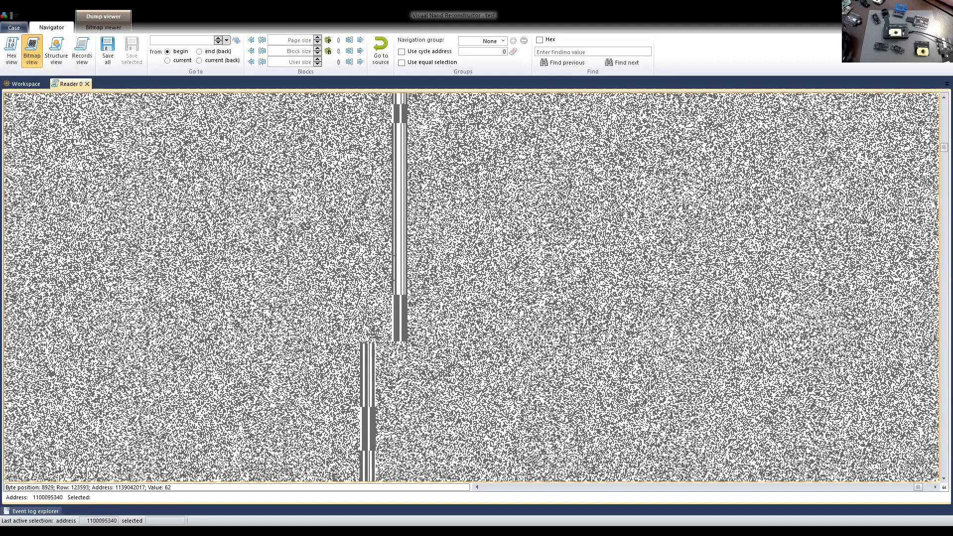
left_click(88, 84)
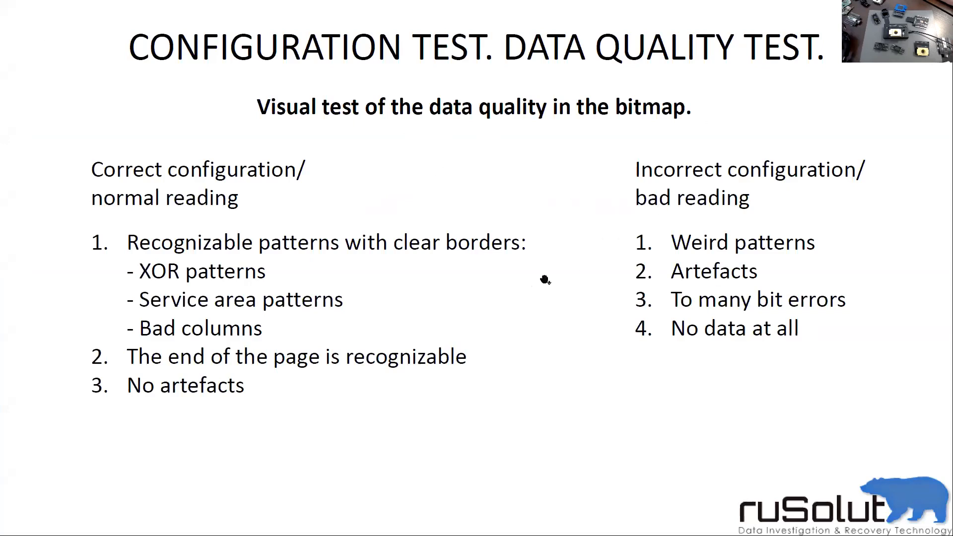
key("Left")
key("Right")
key("Left")
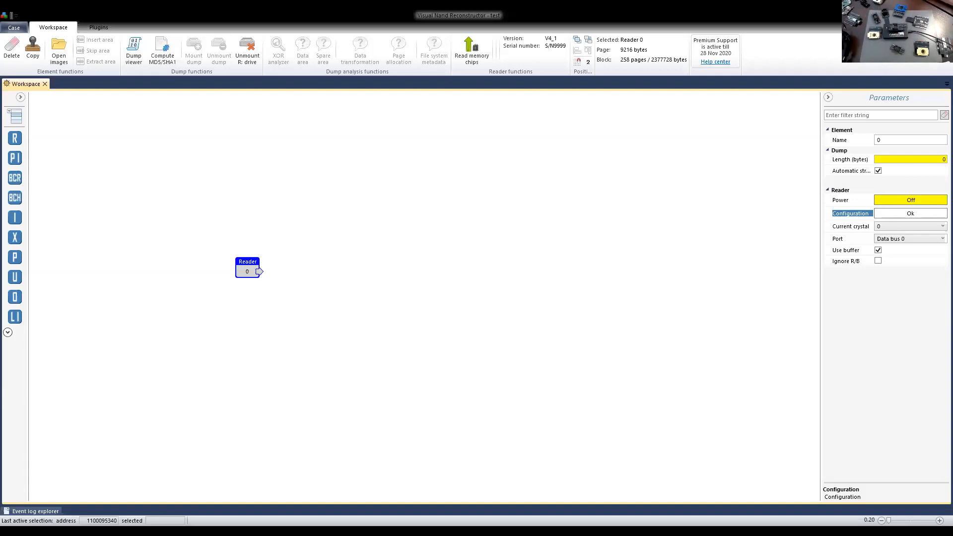
Read the connected chip's IDs, load the Trusted DB configuration TH58NVG8D2FLA89, and save it without reading the chips.
left_click(471, 51)
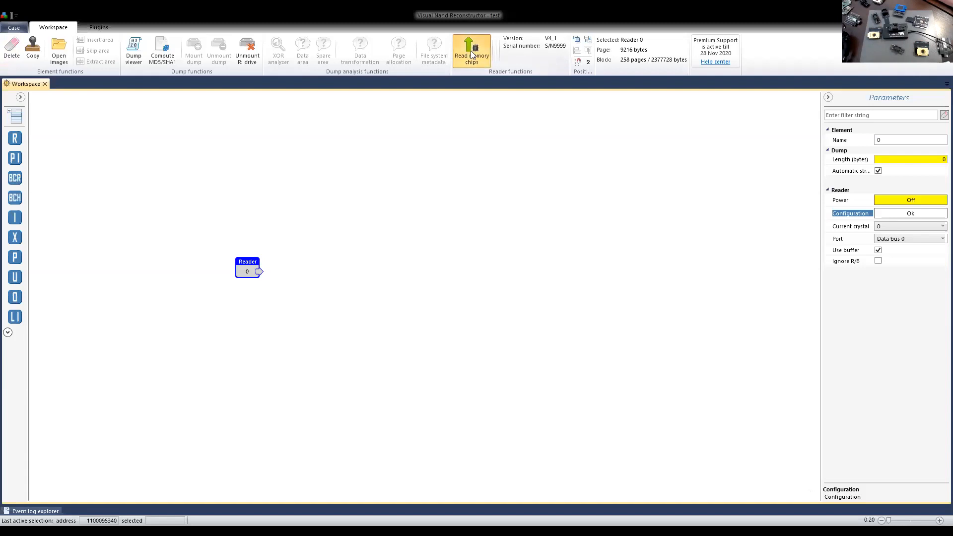
left_click(530, 297)
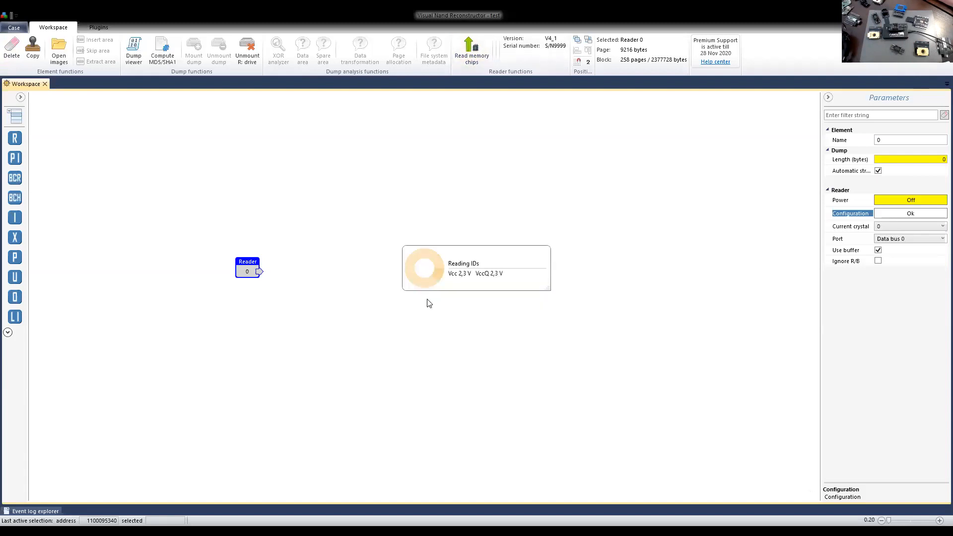
left_click(521, 212)
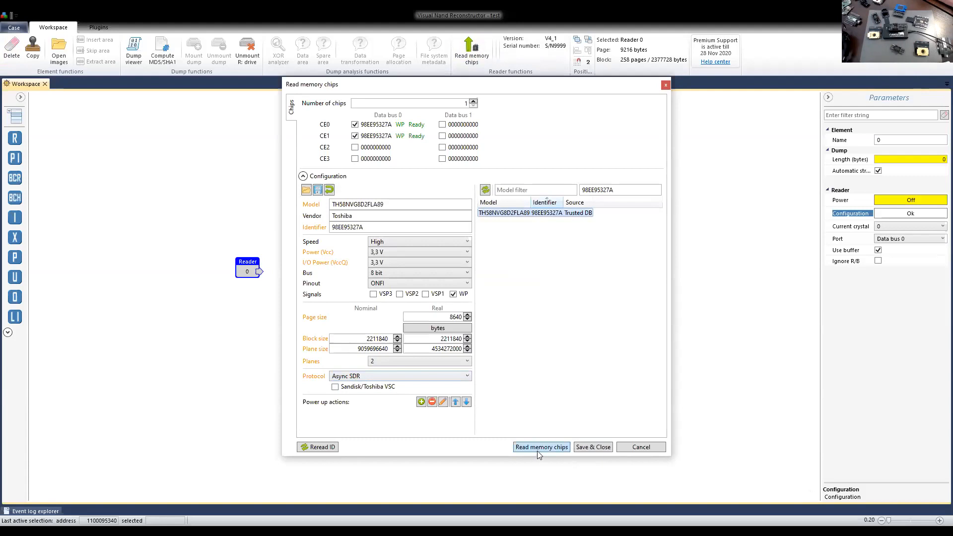
left_click(590, 448)
Open the reader's dump, inspect several mid-dump positions in bitmap and hex views, and close it.
left_click(132, 54)
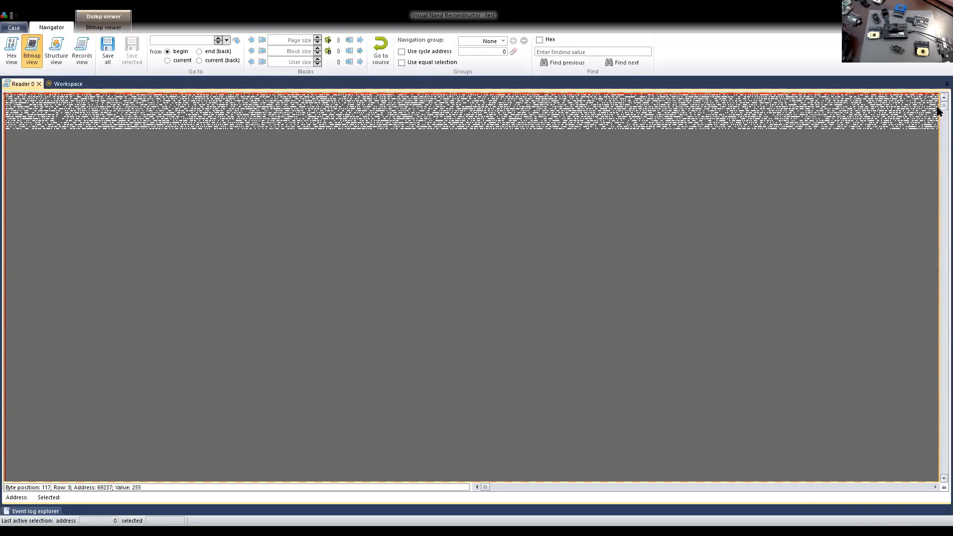
left_click_drag(938, 110, 938, 162)
left_click(410, 198)
left_click(11, 50)
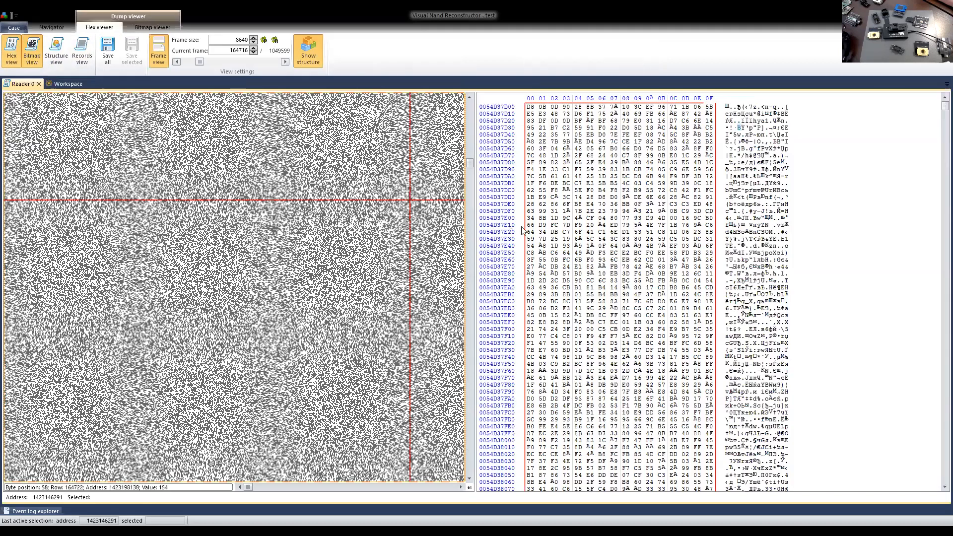
left_click(279, 228)
left_click(381, 283)
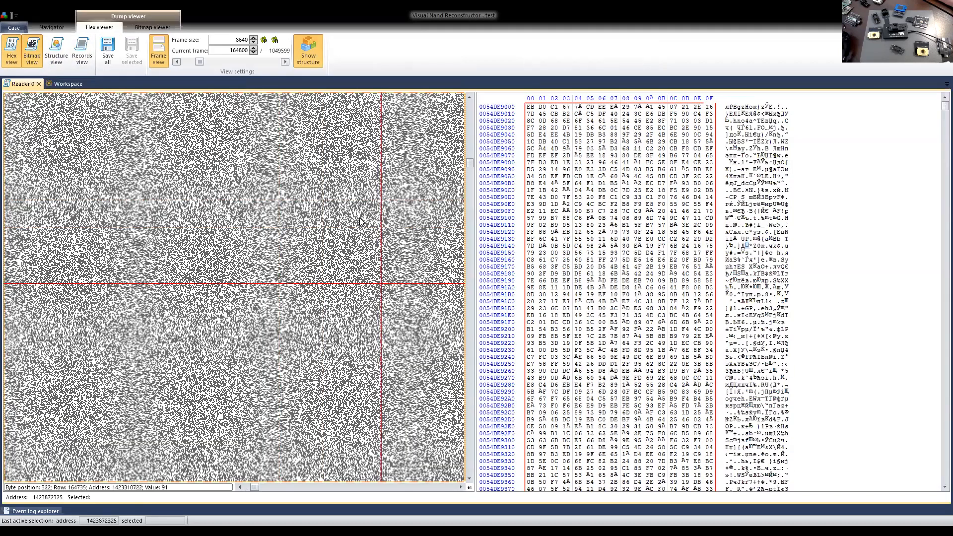
left_click(40, 84)
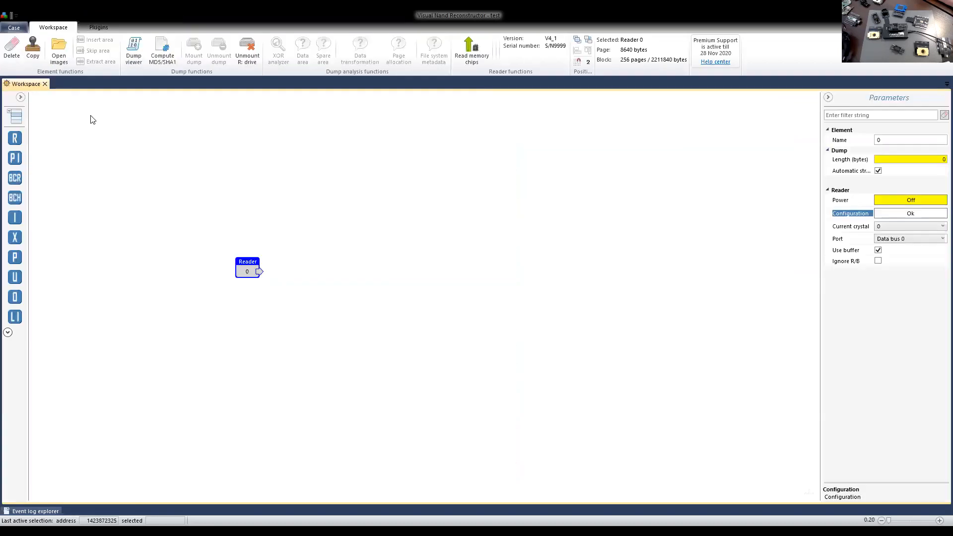
Set the reader configuration's protocol to Async DDR and apply it.
left_click(893, 214)
left_click(382, 317)
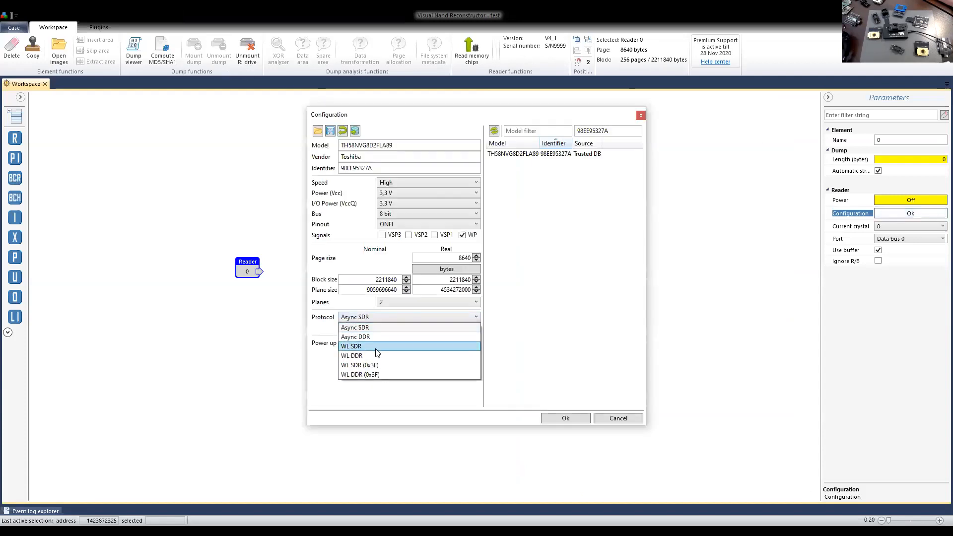
left_click(377, 339)
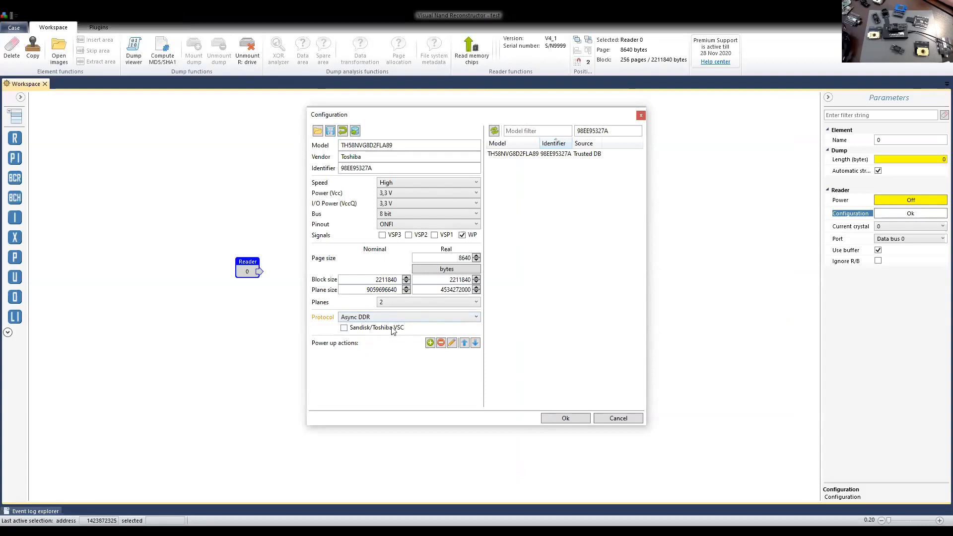
left_click(572, 418)
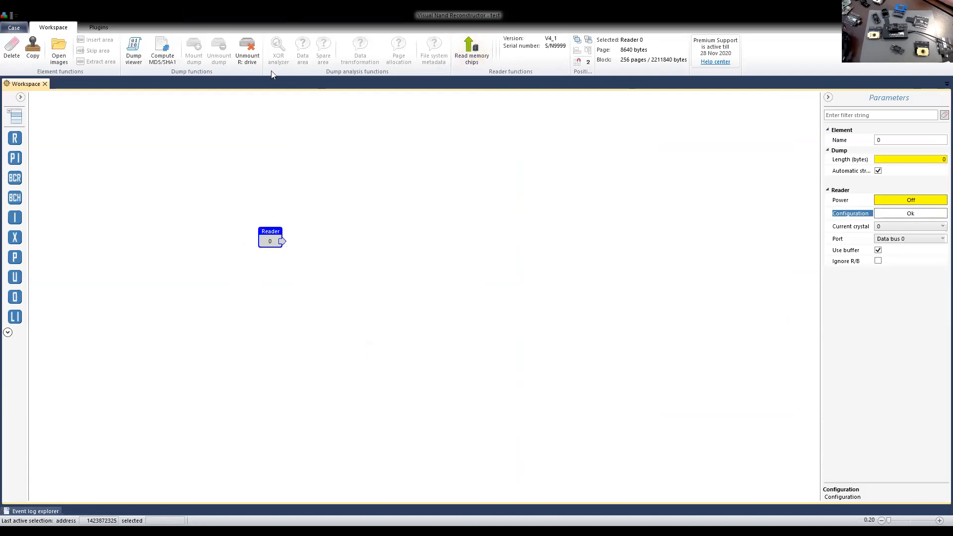
Reopen the reader's dump and examine its data further in with the bitmap view and at its start in hex.
left_click(133, 50)
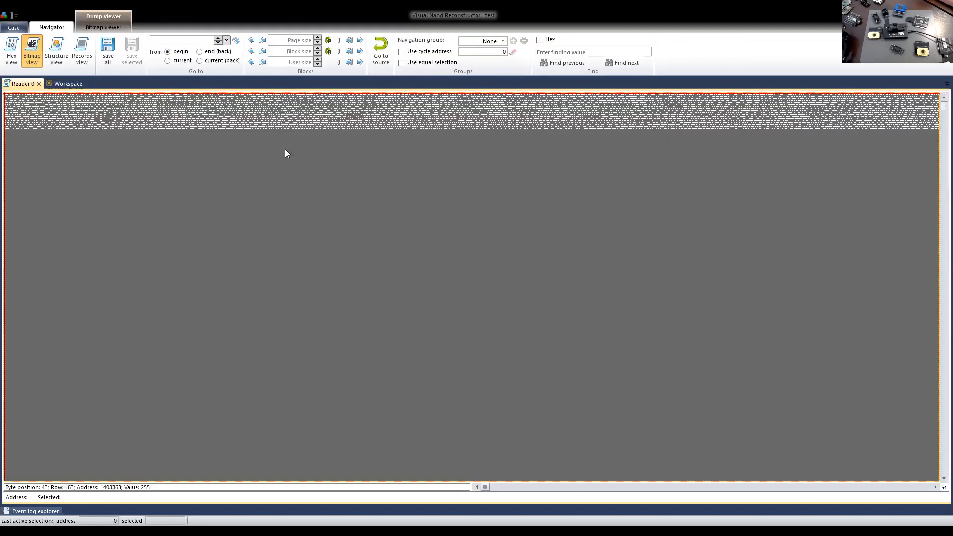
left_click(941, 164)
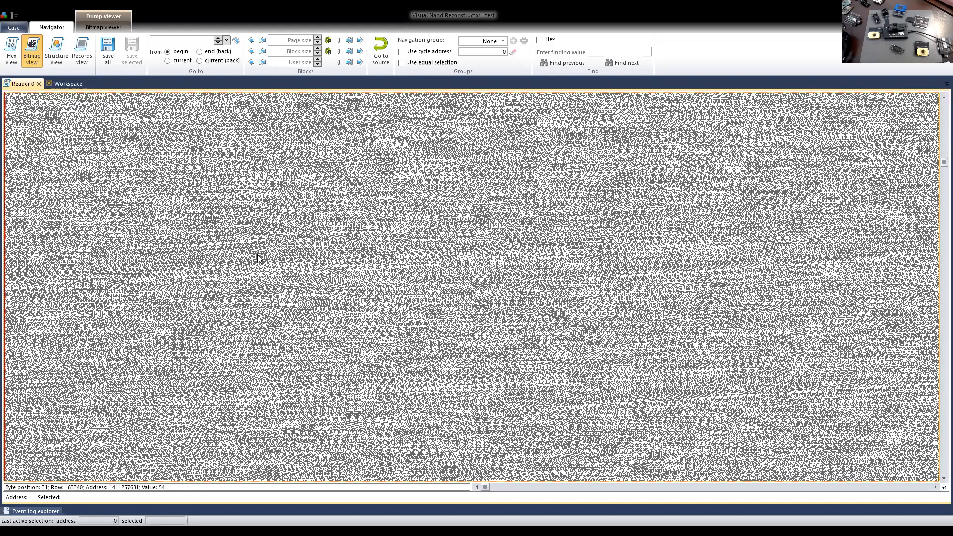
left_click(11, 51)
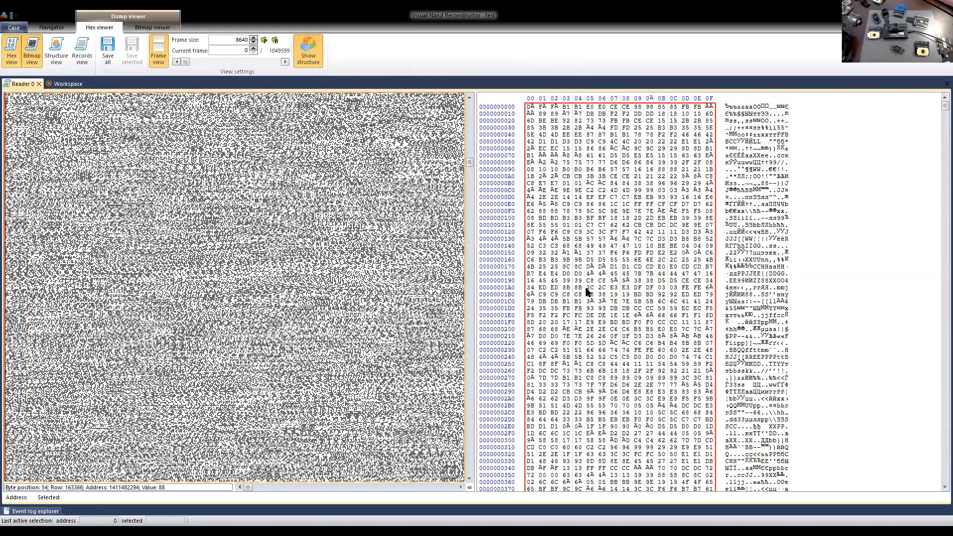
left_click(602, 211)
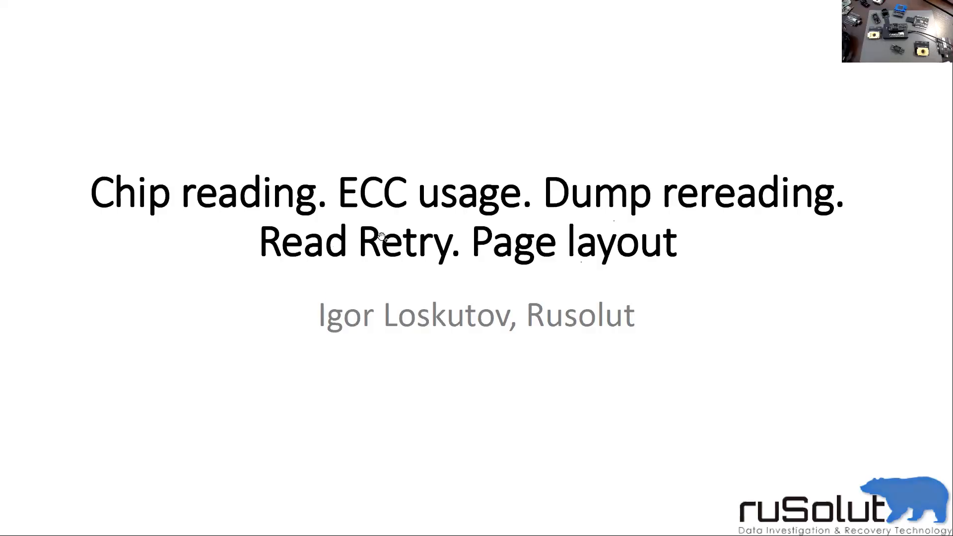
left_click(382, 237)
left_click(382, 236)
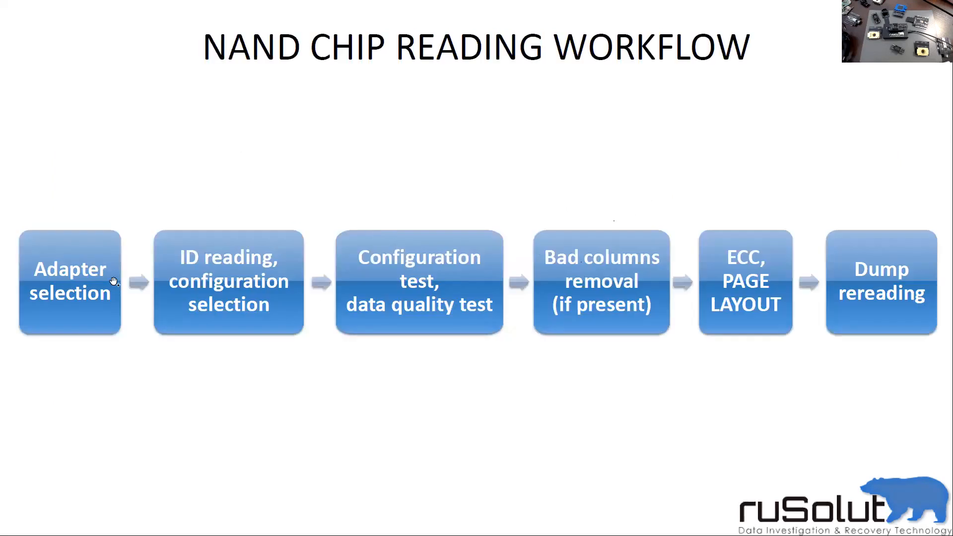
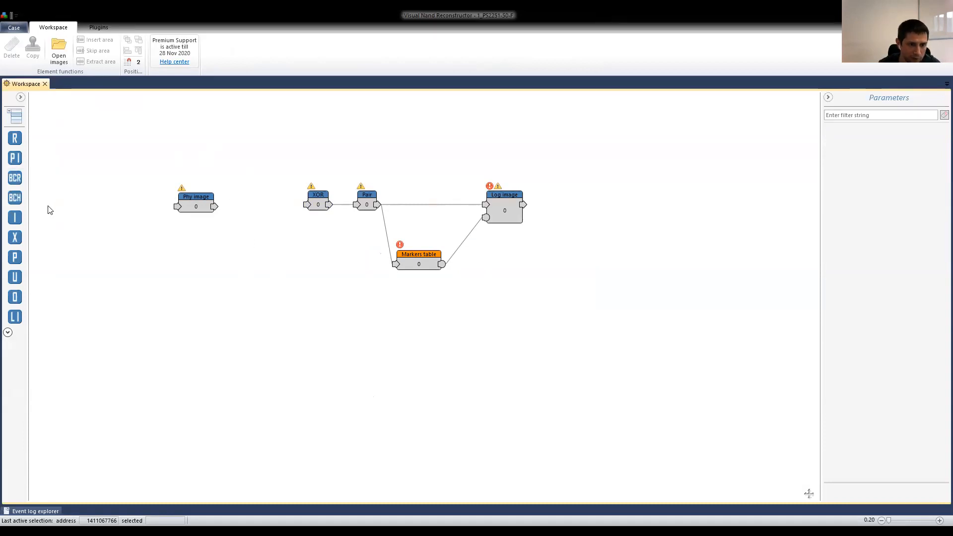
Move the connected XOR, Pair, Markers table and Log image elements well away from the physical image to free workspace.
left_click(191, 197)
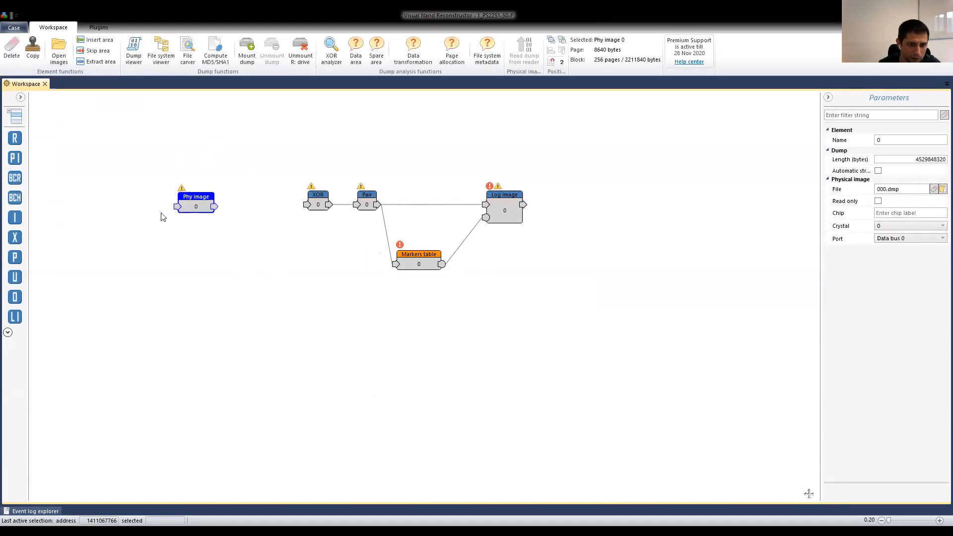
left_click_drag(280, 175, 642, 316)
left_click_drag(327, 207, 532, 288)
left_click_drag(616, 307, 798, 329)
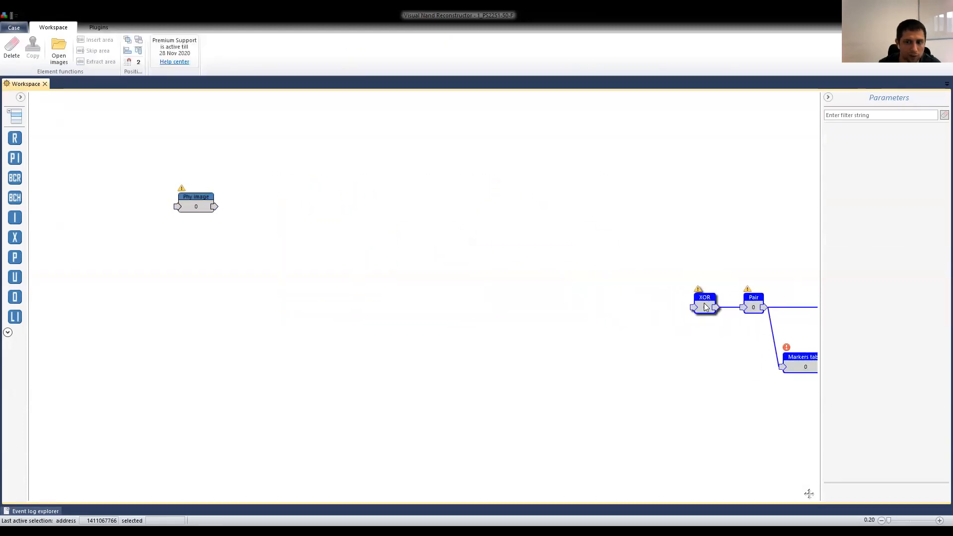
Add a BCH ECC corrector element beside the physical image, connect it to the image's output, and align the two.
left_click_drag(206, 205, 197, 217)
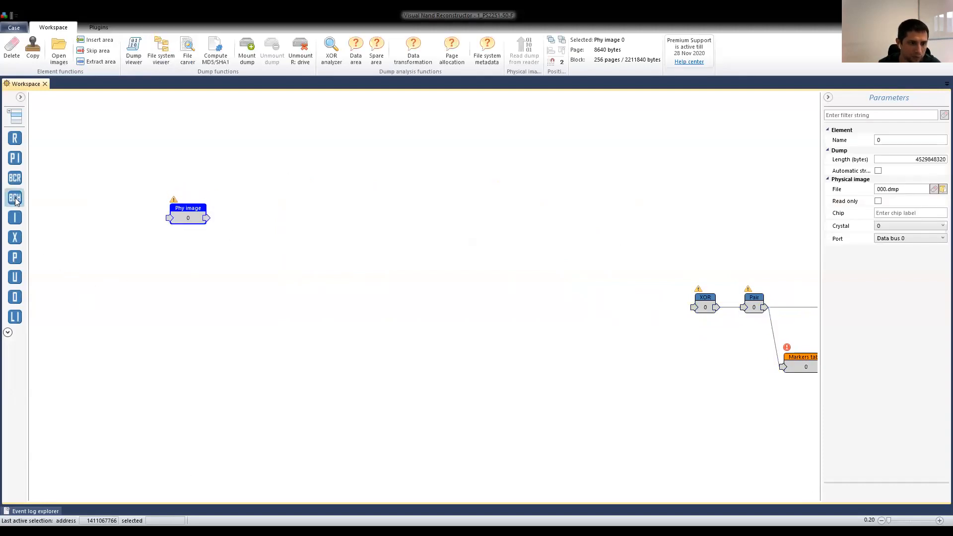
left_click_drag(14, 199, 269, 219)
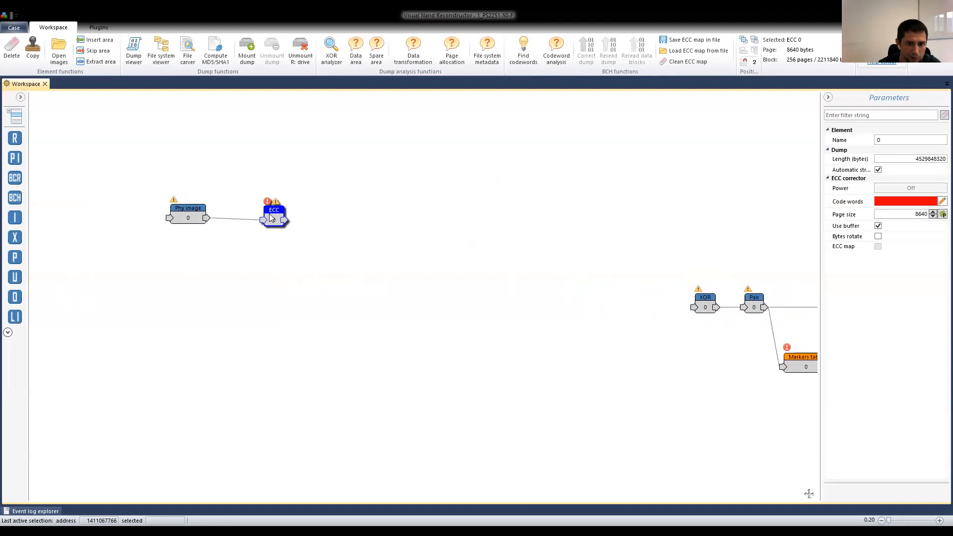
left_click(192, 219)
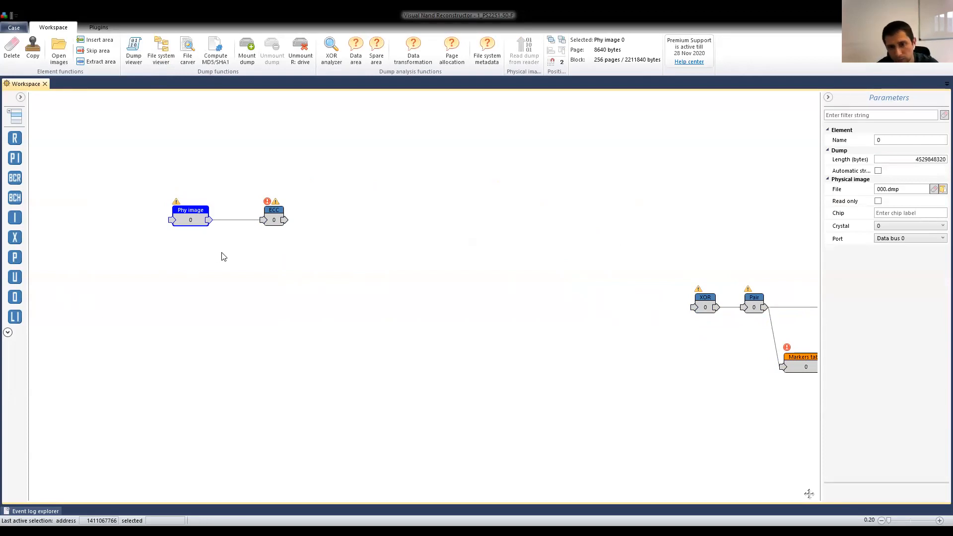
Open the codeword search for the ECC element and restrict it to the vendor Phison(PS).
left_click(268, 211)
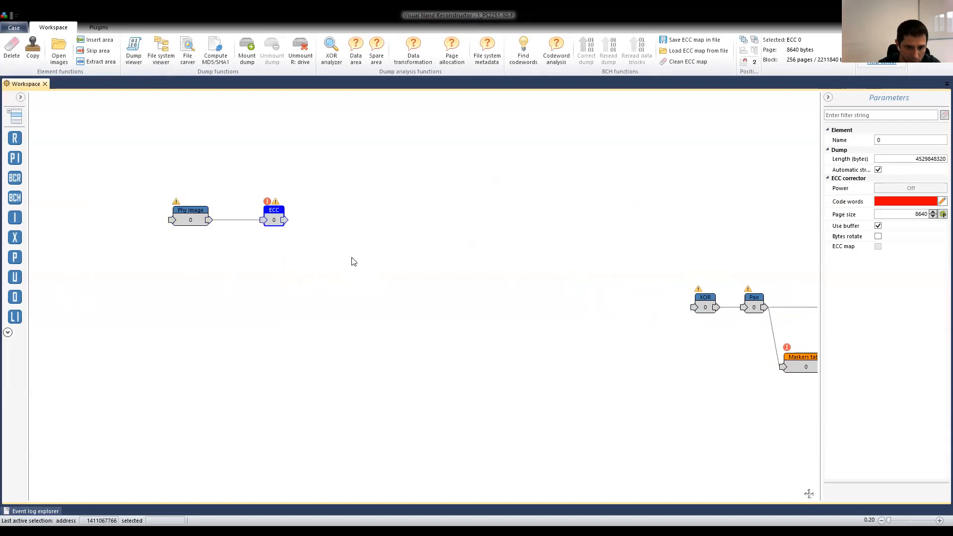
left_click(524, 56)
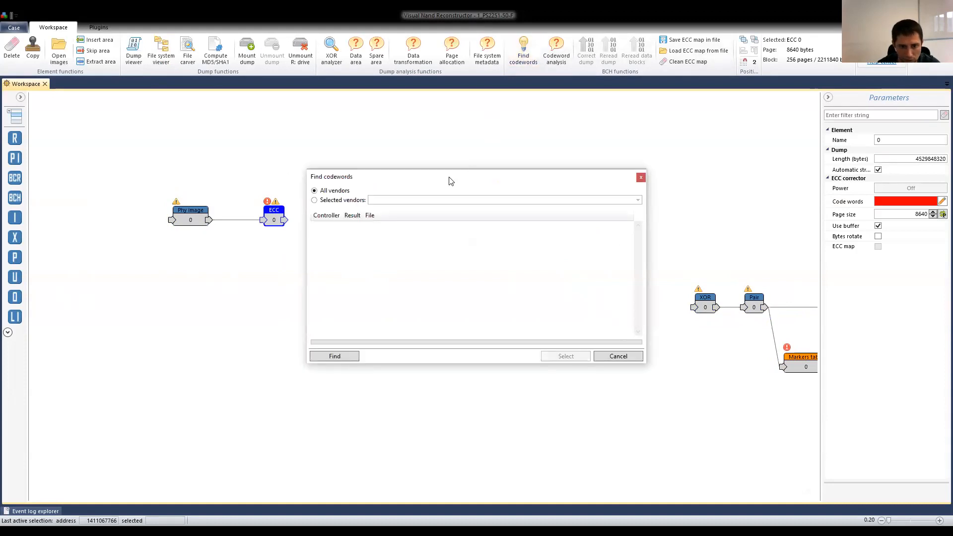
left_click(333, 186)
left_click(384, 186)
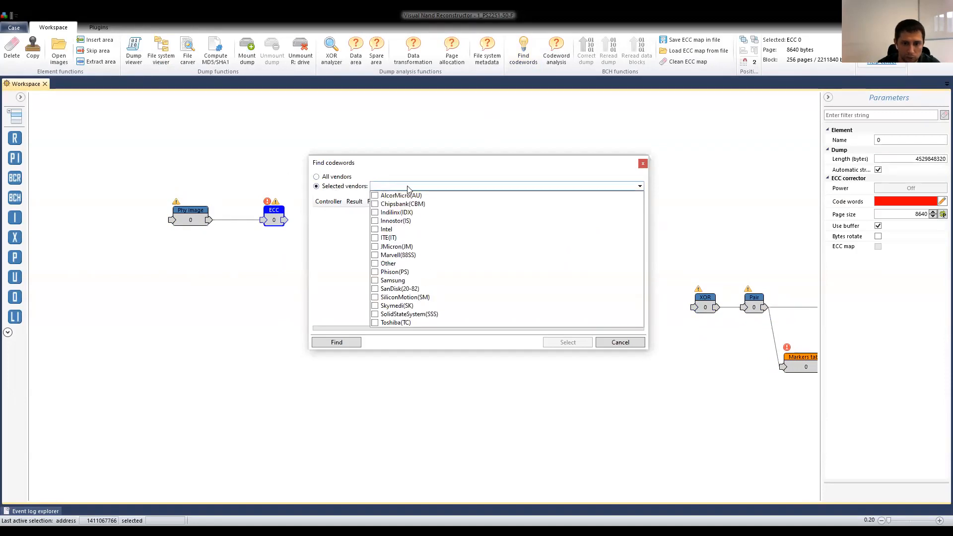
left_click(415, 273)
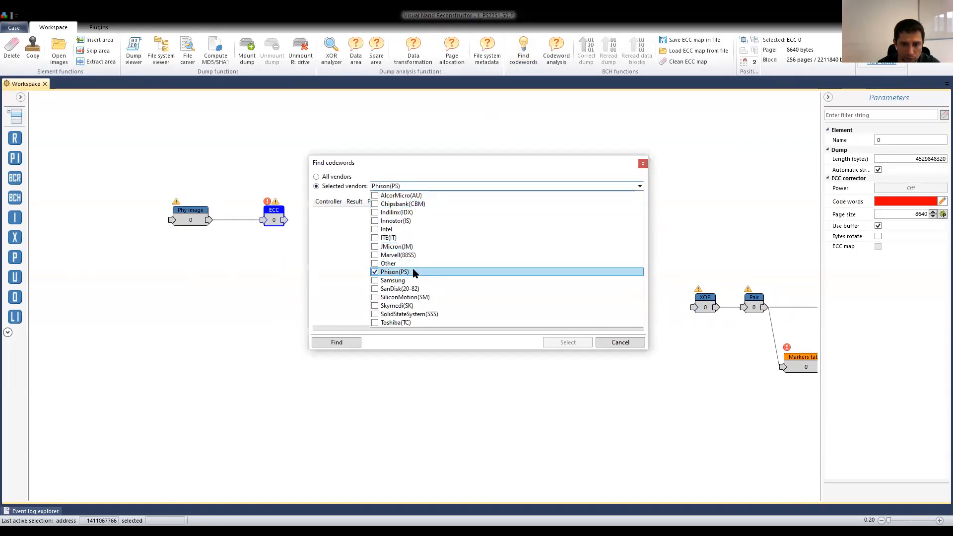
left_click(423, 174)
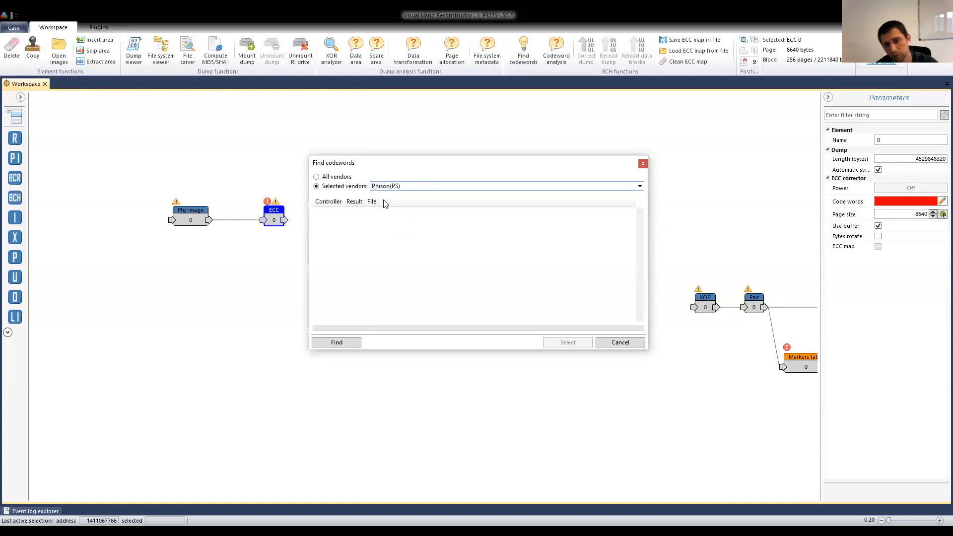
left_click(336, 178)
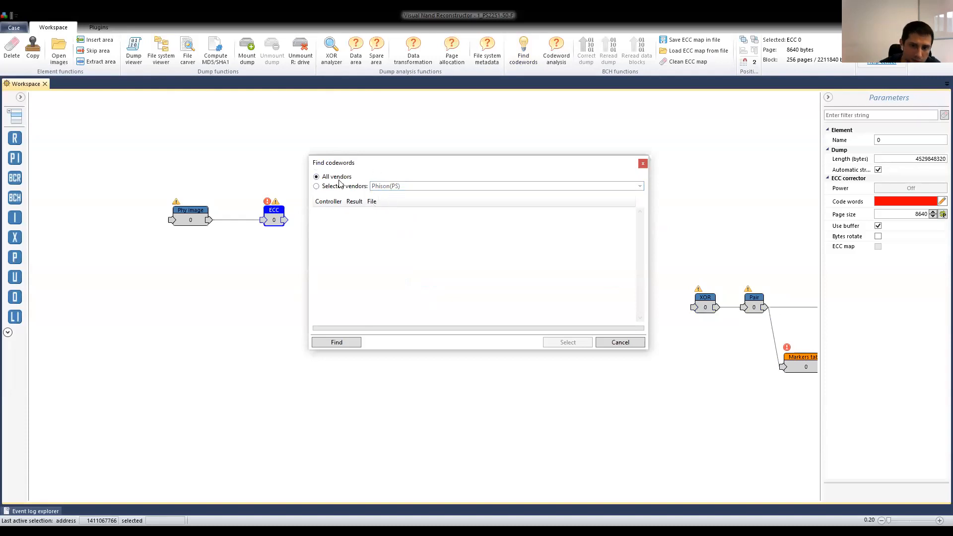
left_click(341, 187)
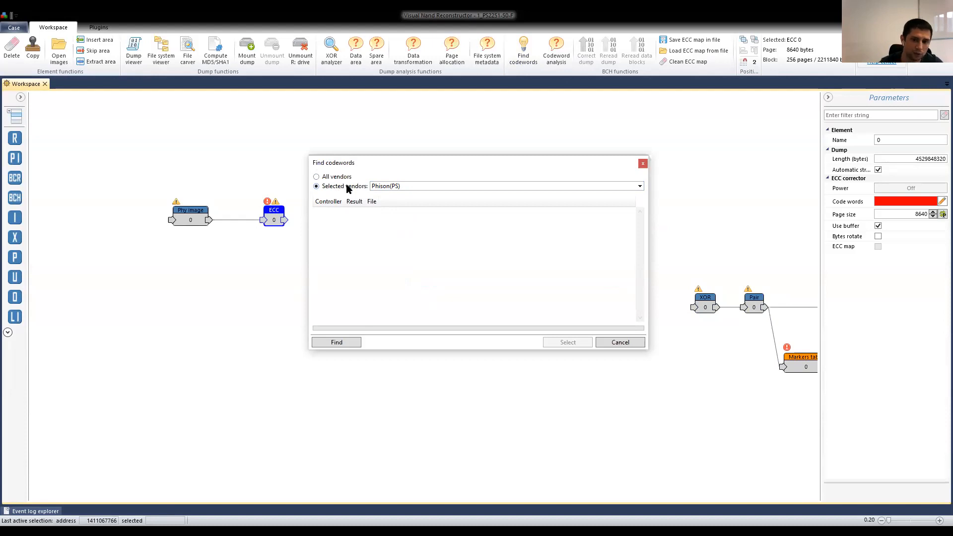
left_click(351, 177)
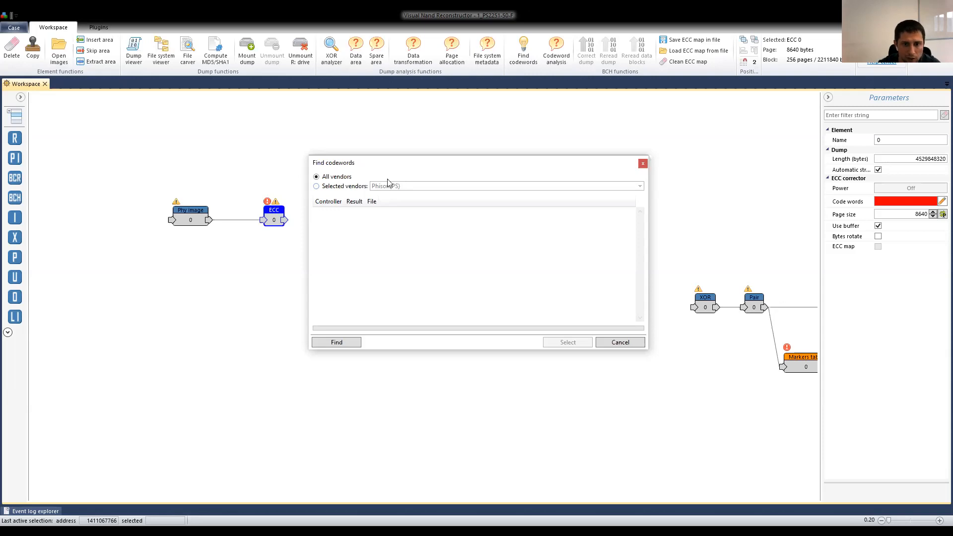
left_click_drag(413, 161, 401, 145)
left_click(343, 169)
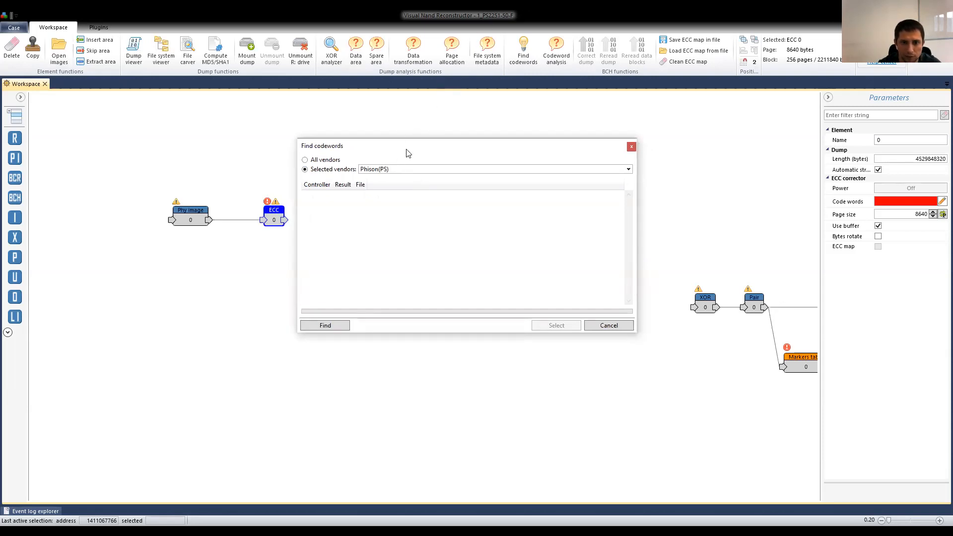
Run the codeword search for Phison(PS) and examine the codeword layouts of the listed controller files.
left_click(332, 325)
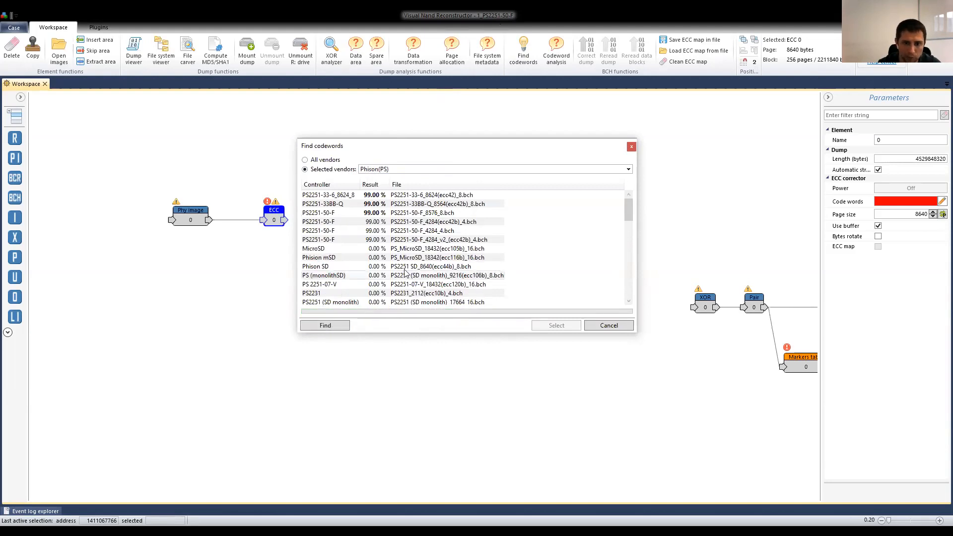
mouse_move(342, 253)
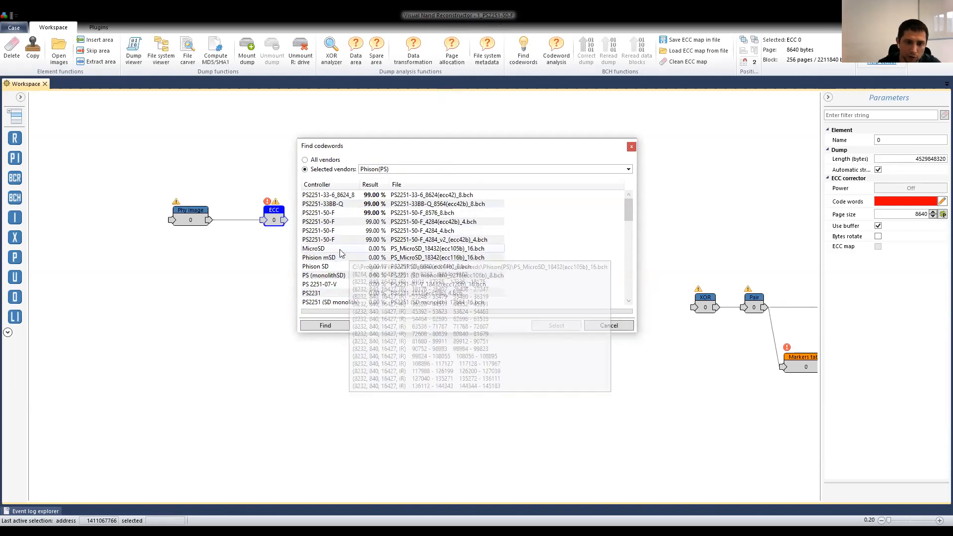
mouse_move(378, 292)
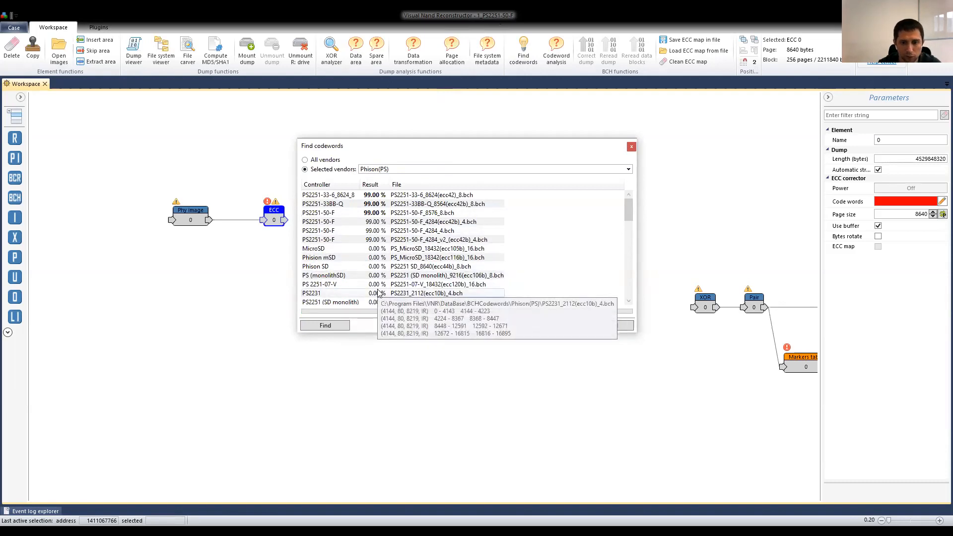
mouse_move(405, 271)
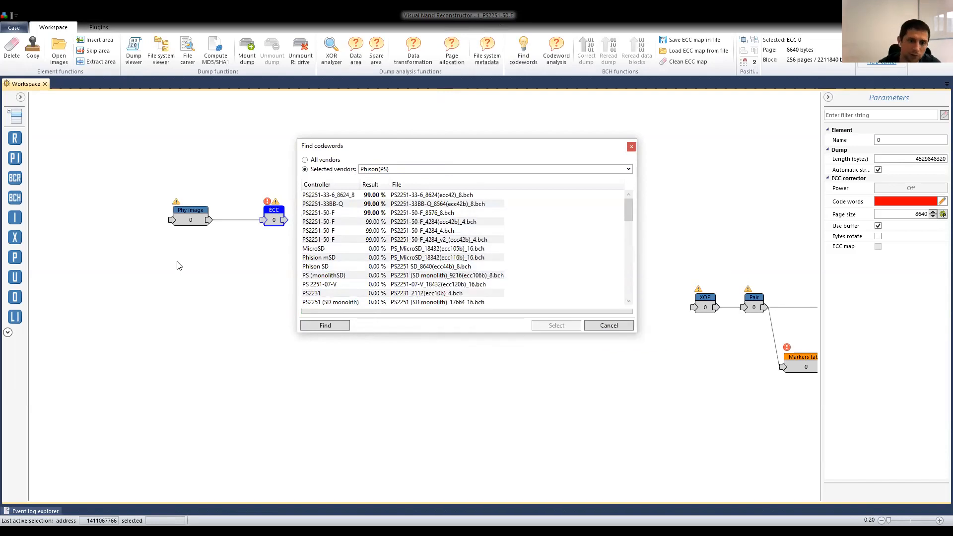
mouse_move(452, 220)
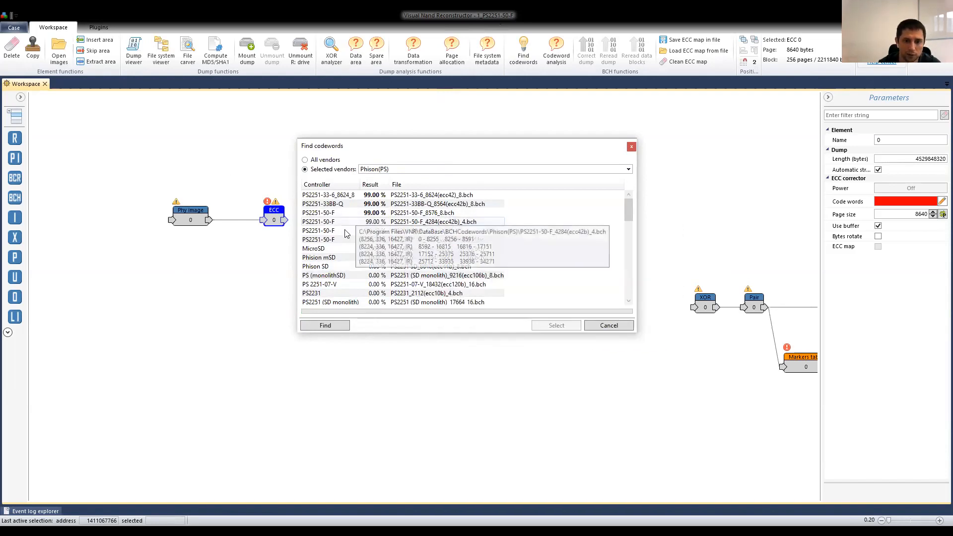
mouse_move(345, 235)
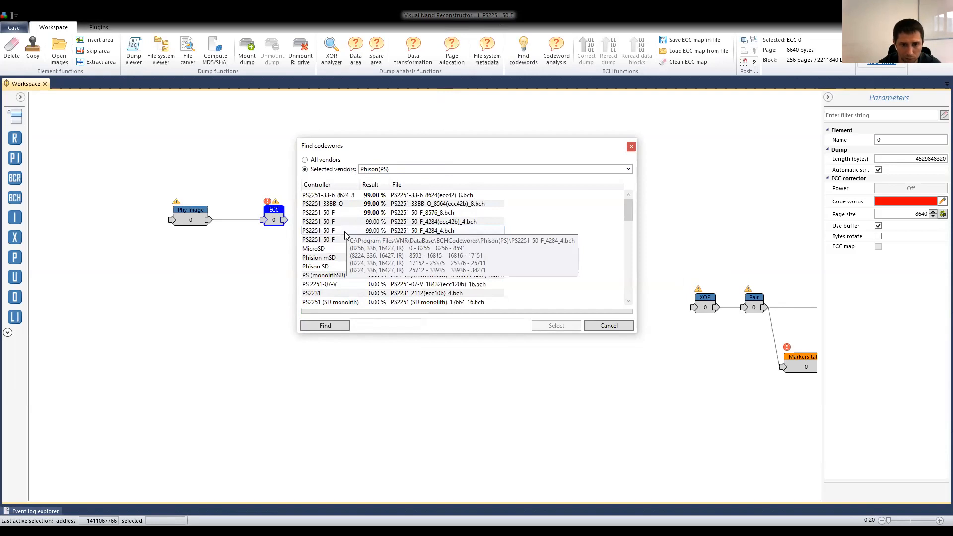
mouse_move(360, 197)
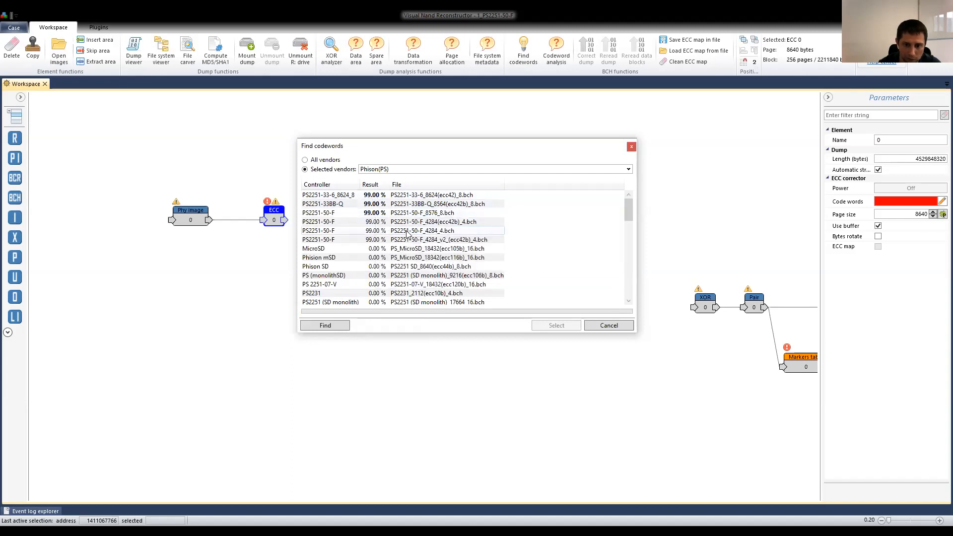
mouse_move(375, 230)
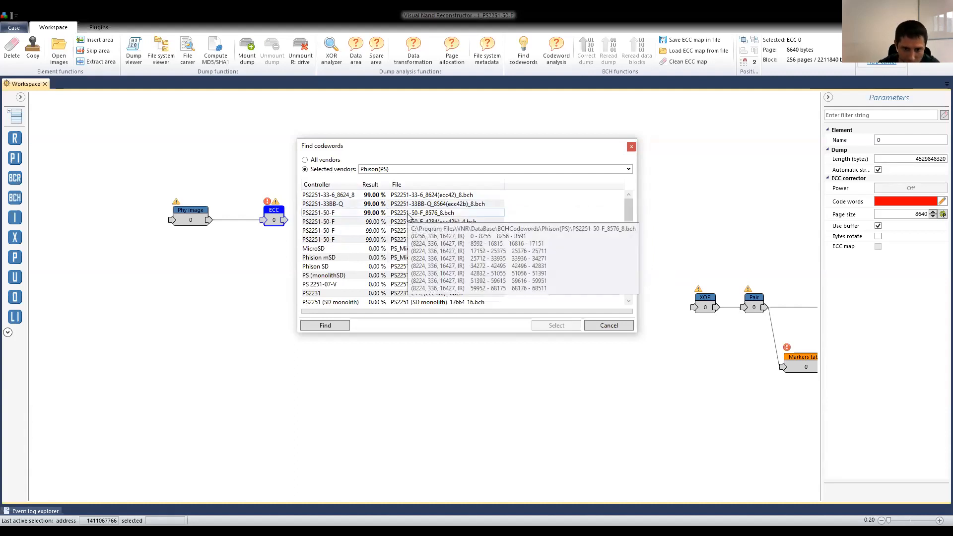
Assign the PS2251-50-F_8576_8.bch codewords to the ECC element and add its ECC parity areas to the page structure.
left_click(404, 214)
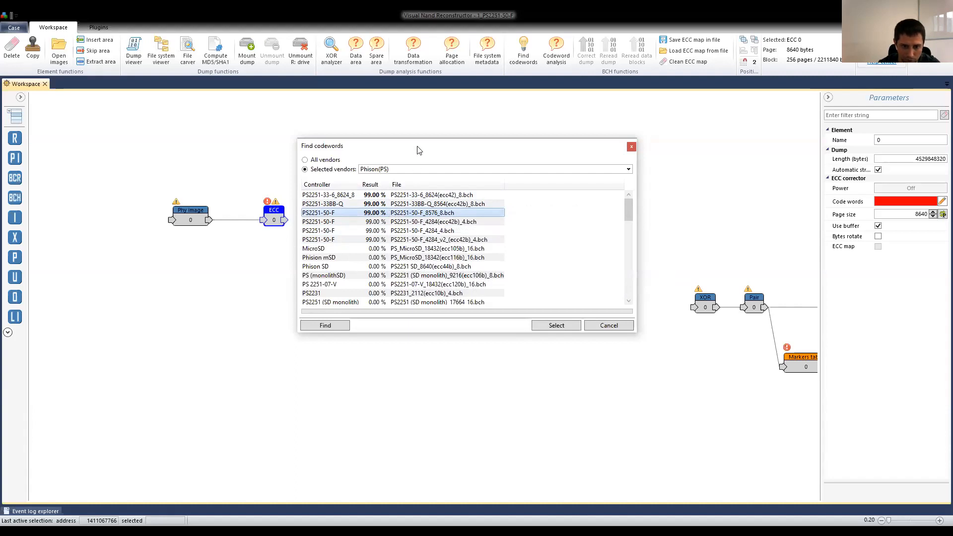
left_click_drag(417, 146, 416, 139)
mouse_move(318, 207)
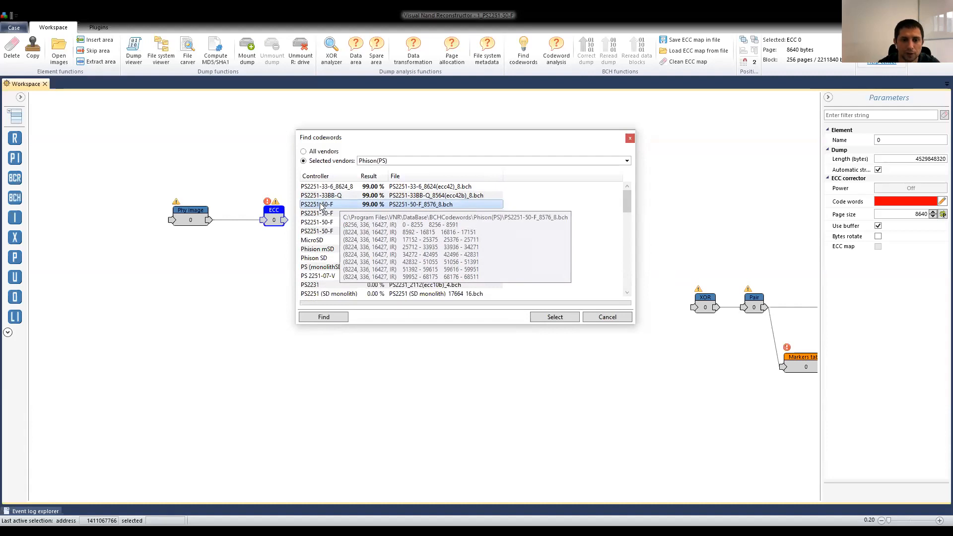
left_click(552, 316)
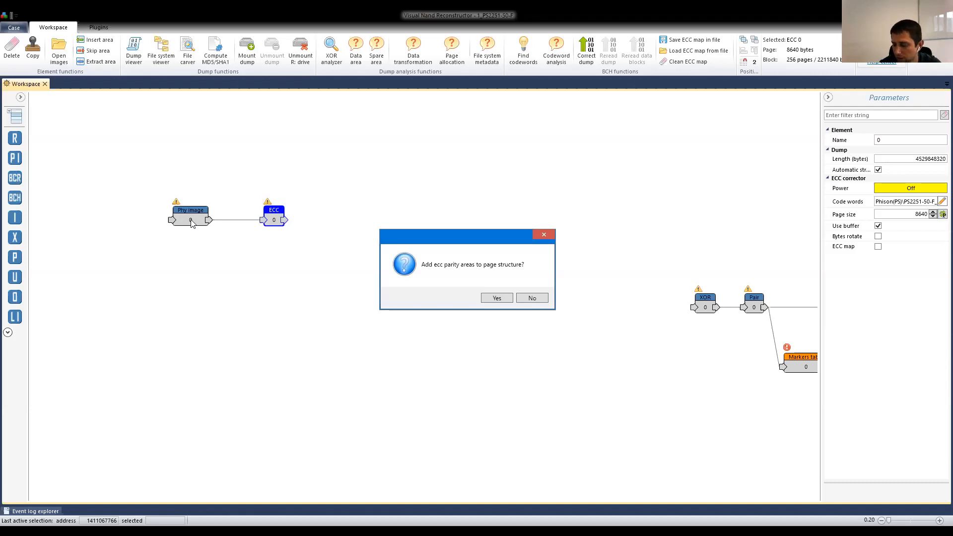
left_click_drag(465, 240, 486, 245)
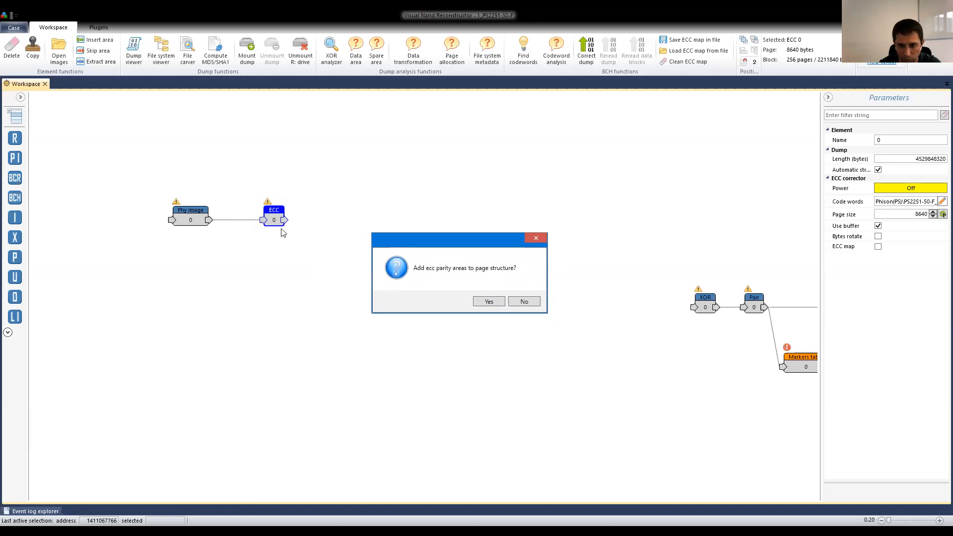
left_click(490, 302)
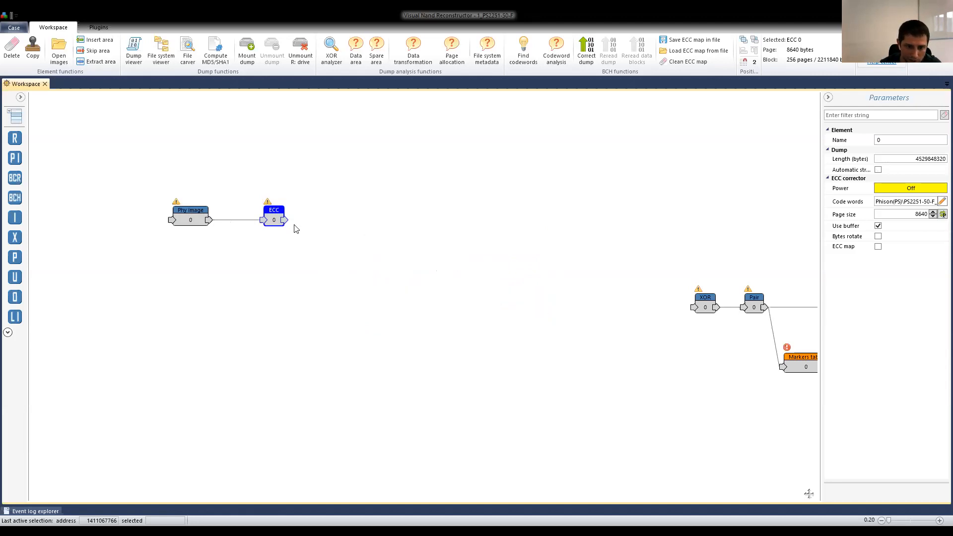
Open the physical image's dump to check its page structure, and close it.
left_click(191, 218)
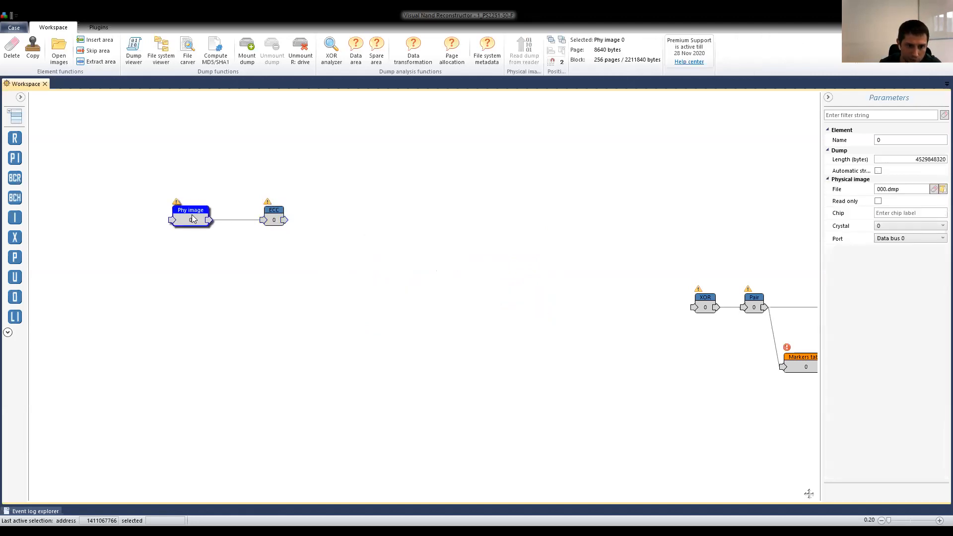
double_click(189, 220)
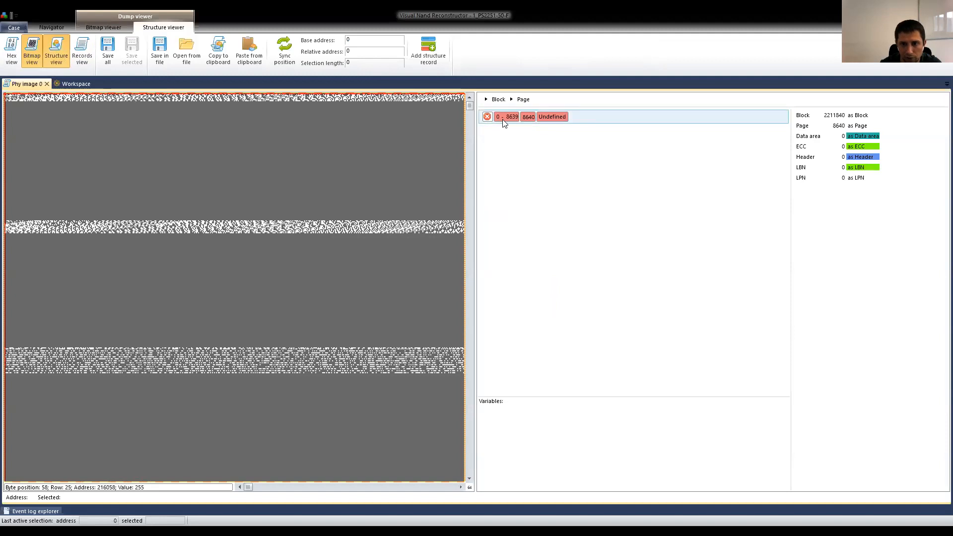
left_click(46, 84)
Open the ECC element's dump with the structure view and display the records inside its page.
left_click(274, 213)
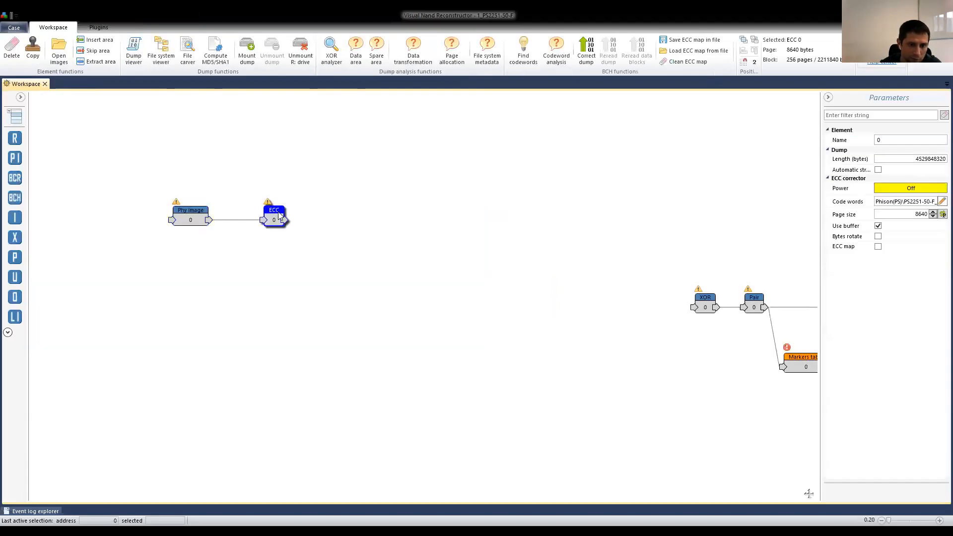
left_click(134, 51)
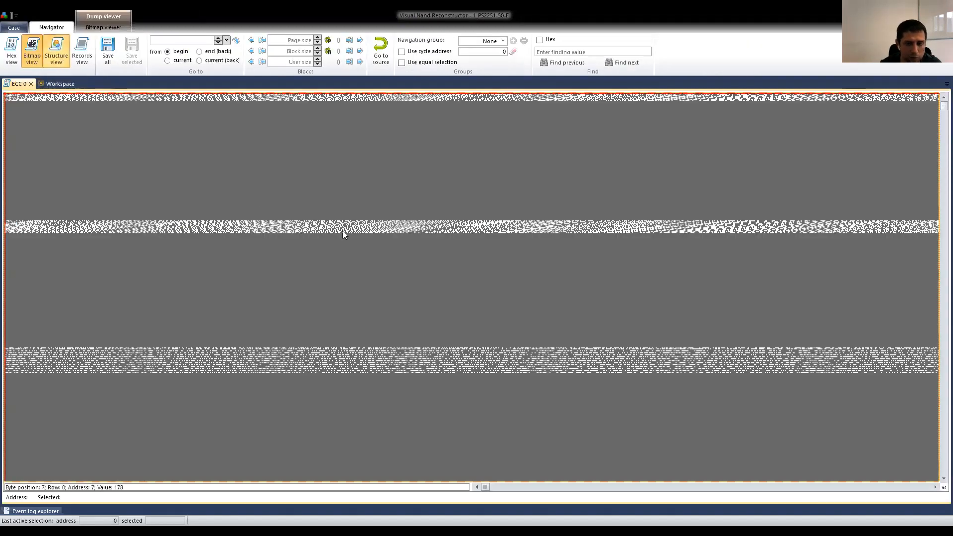
left_click(59, 52)
double_click(520, 121)
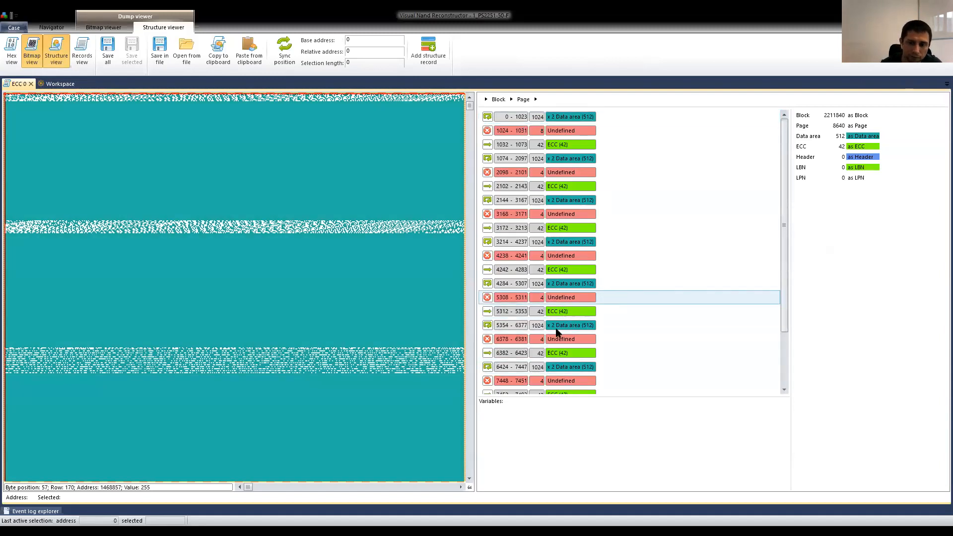
Examine the full list of page structure records and the bitmap data deeper in the ECC element's dump.
scroll(545, 334, "down", 2)
scroll(538, 298, "up", 2)
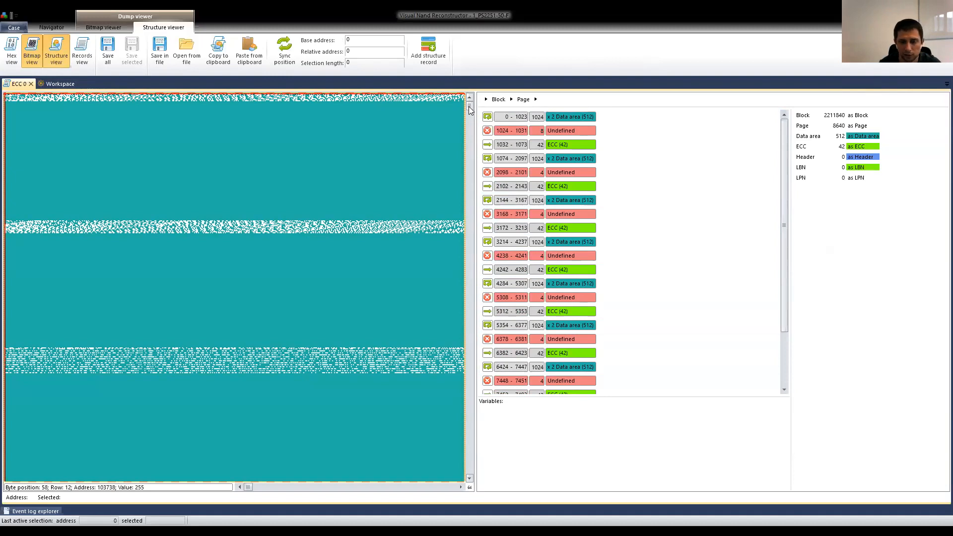
left_click_drag(468, 107, 470, 114)
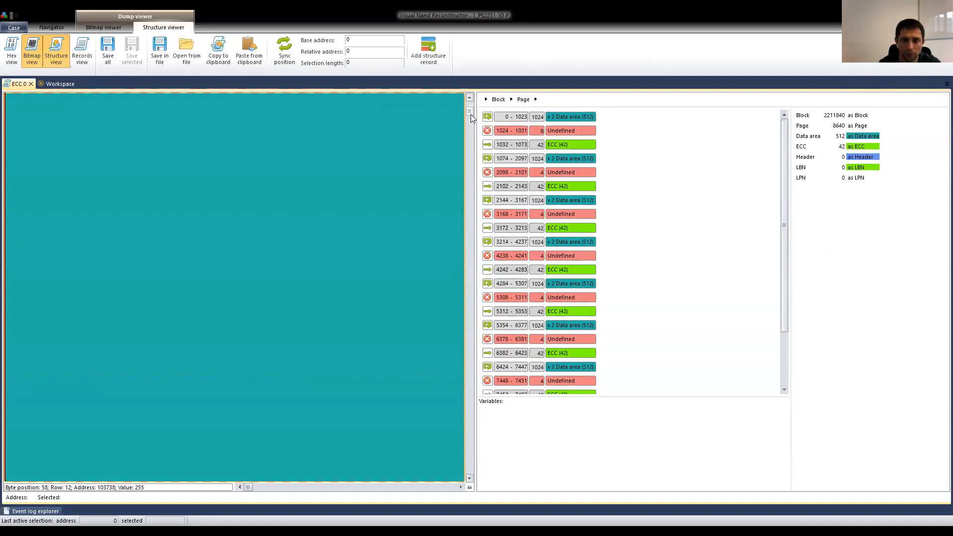
left_click_drag(474, 208, 473, 350)
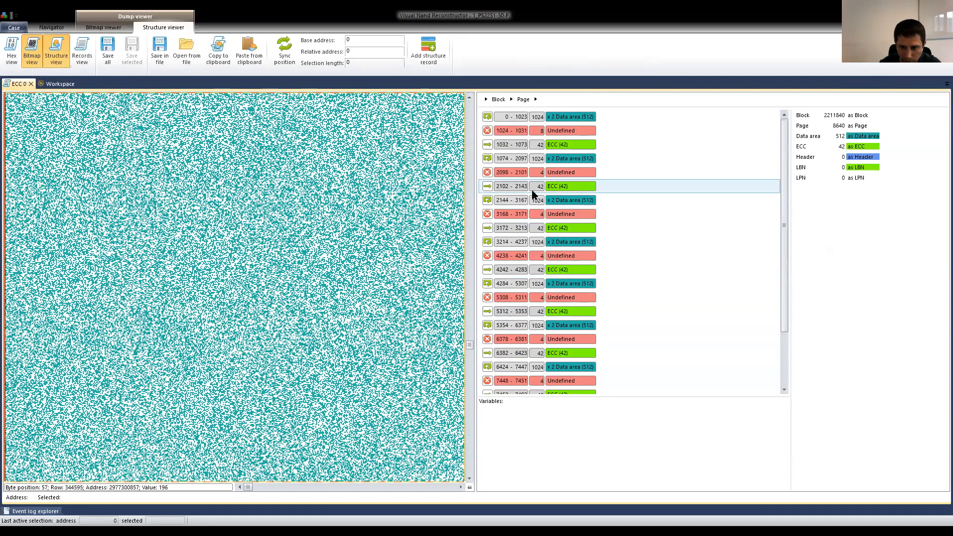
Turn on position synchronisation between bitmap and structure records, and jump to the undefined area at 1024–1031.
scroll(558, 198, "down", 3)
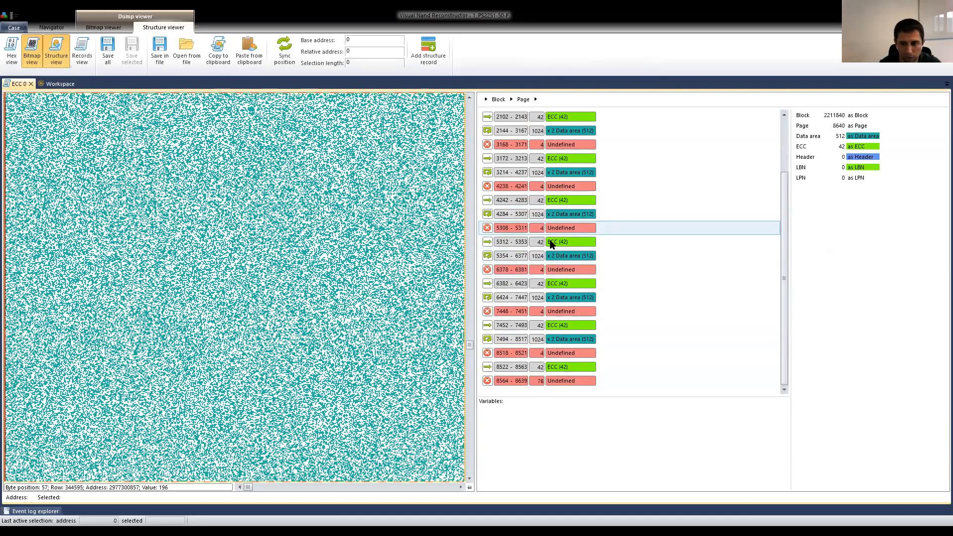
scroll(586, 234, "up", 3)
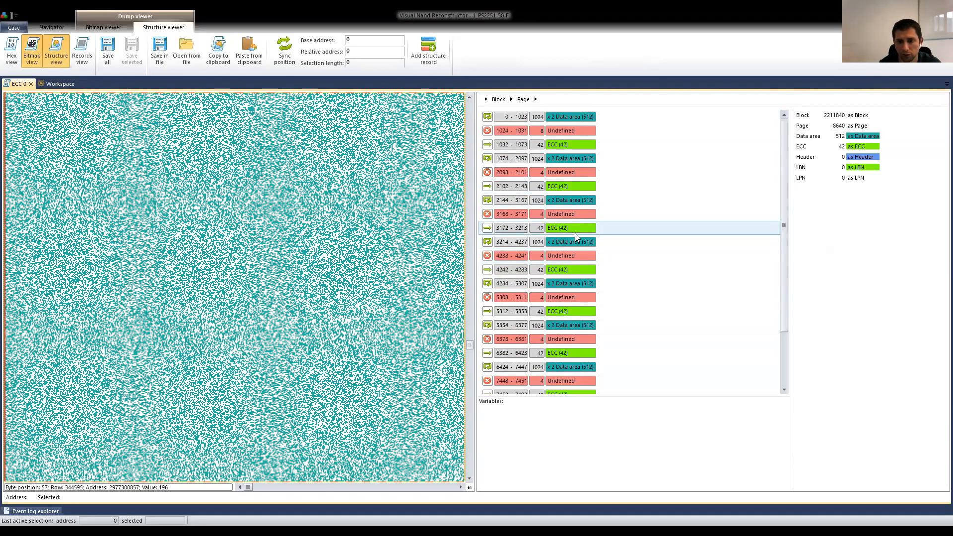
left_click(570, 118)
left_click(563, 131)
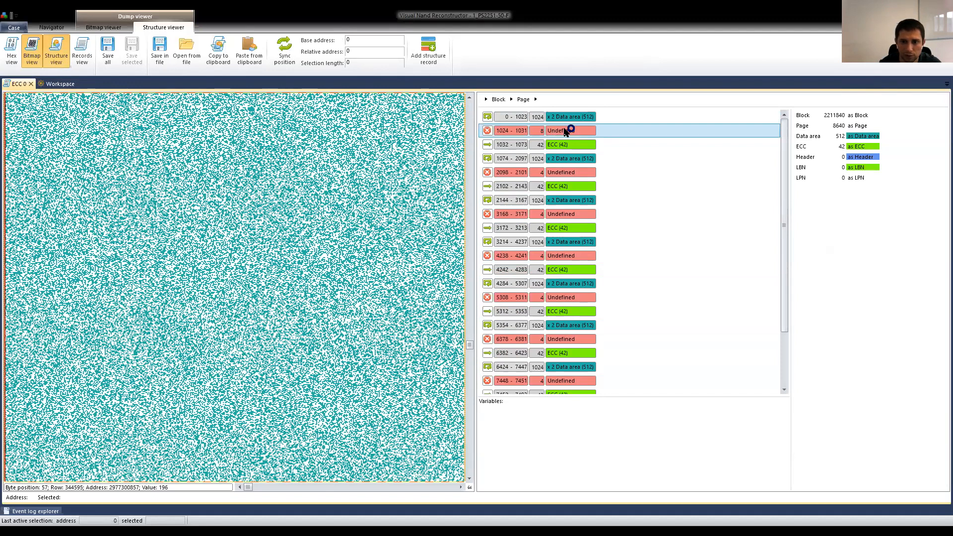
left_click(287, 52)
left_click(562, 131)
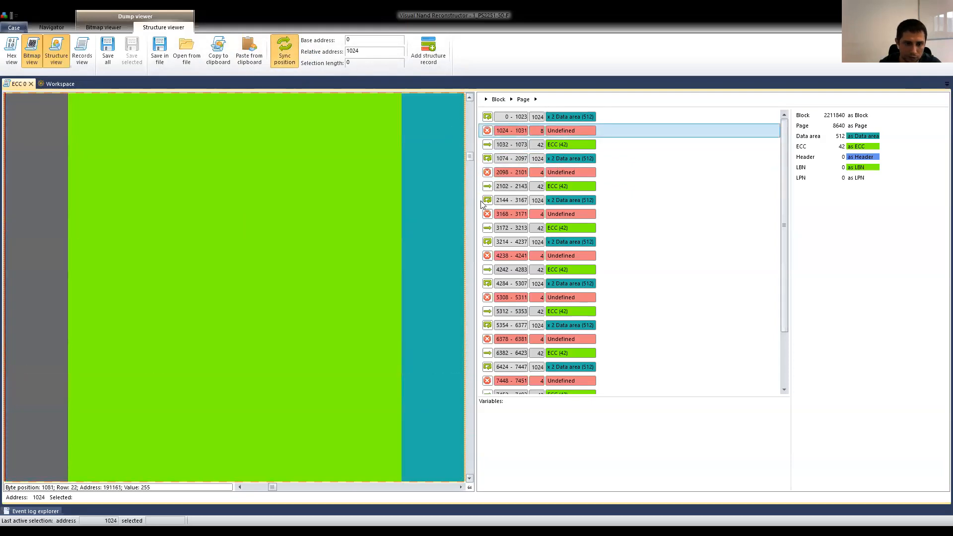
Examine the undefined bytes at 1024–1031 and the neighbouring data and ECC areas deeper in the dump's bitmap.
left_click(470, 367)
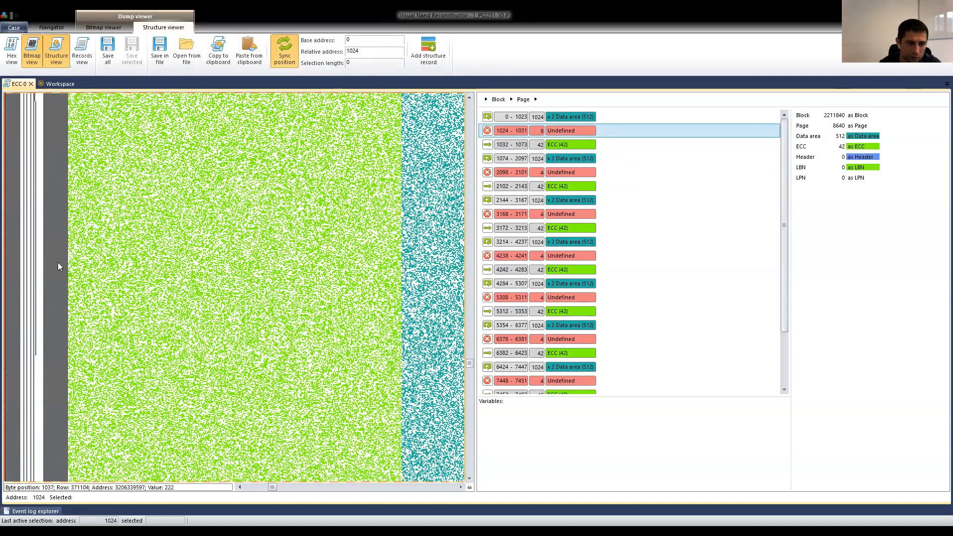
left_click(239, 487)
left_click(239, 487)
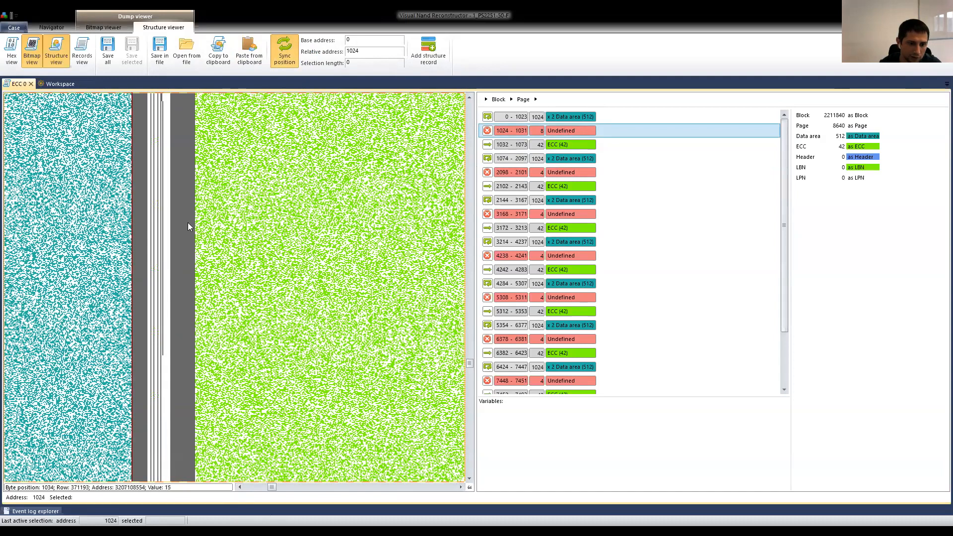
left_click(460, 487)
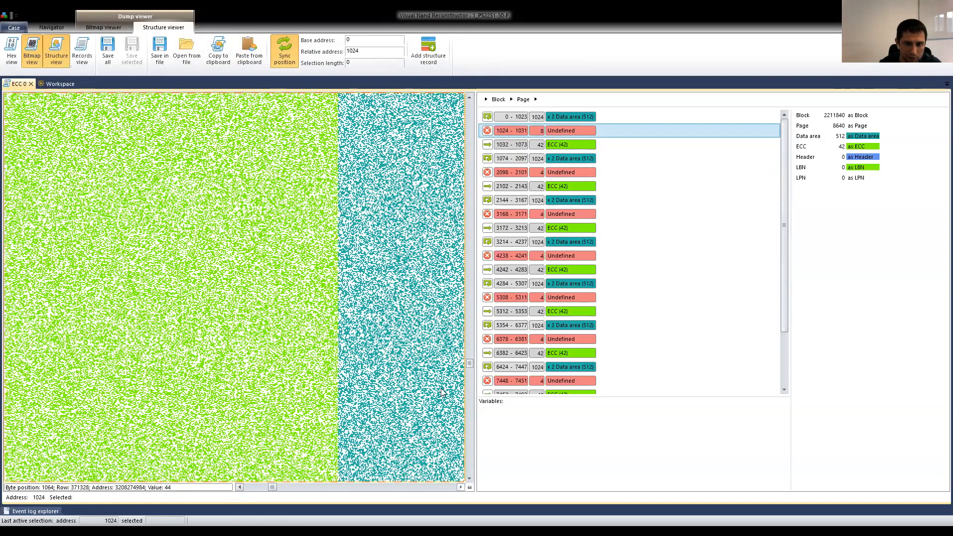
View the data area at 1074–2097 and the last ECC record at 8522–8563 in the bitmap.
left_click(564, 158)
scroll(568, 200, "down", 2)
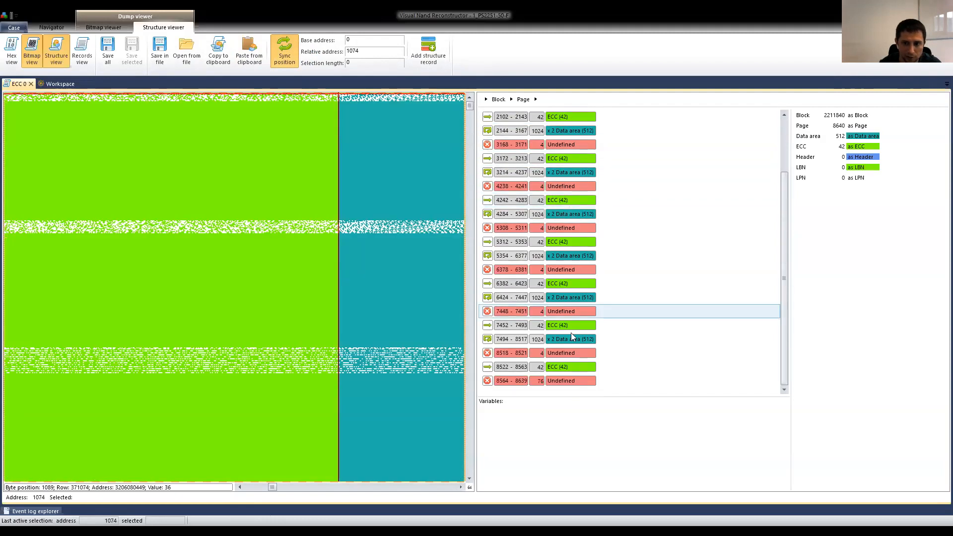
left_click(559, 367)
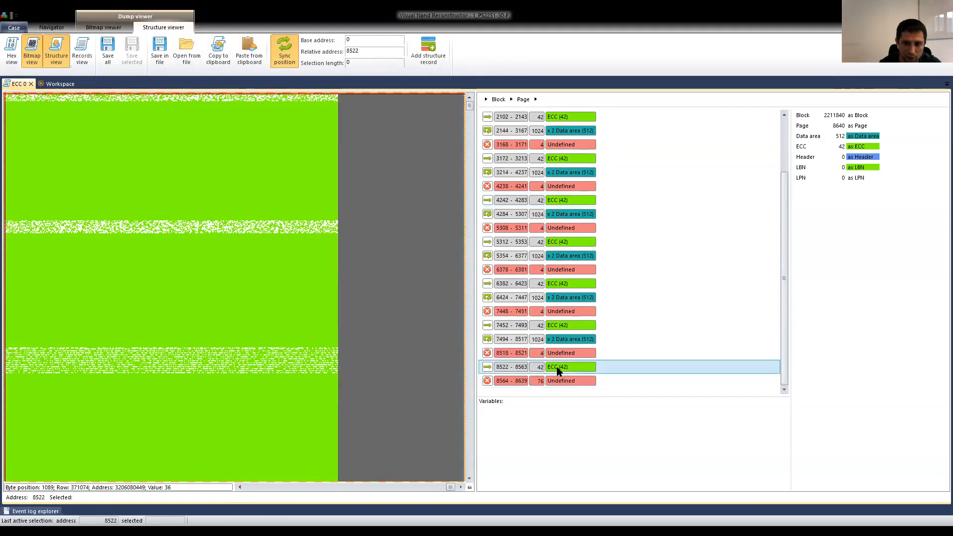
left_click(409, 485)
left_click(396, 486)
left_click_drag(449, 487, 363, 486)
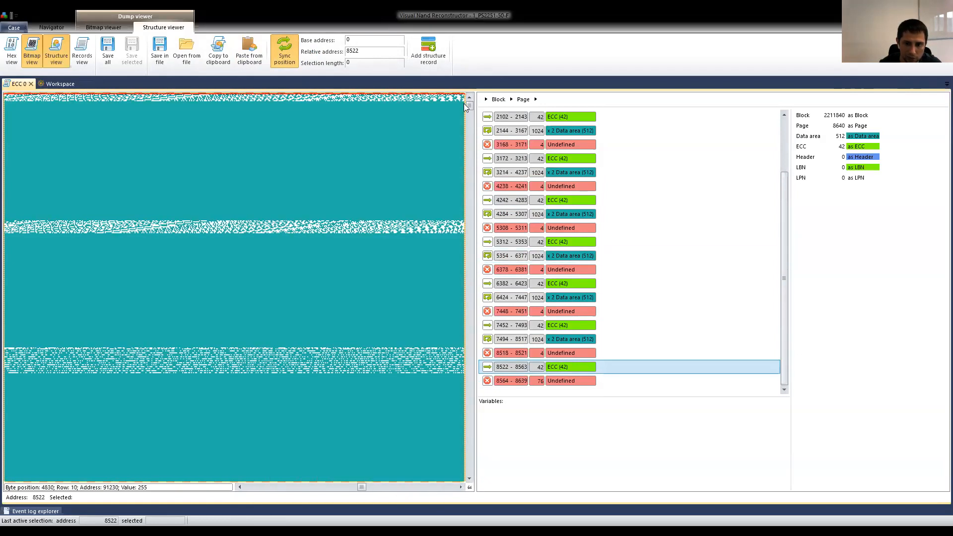
Place the bitmap position on a filled page deep in the dump and inspect the undefined area at 3168–3171.
left_click_drag(471, 114, 470, 140)
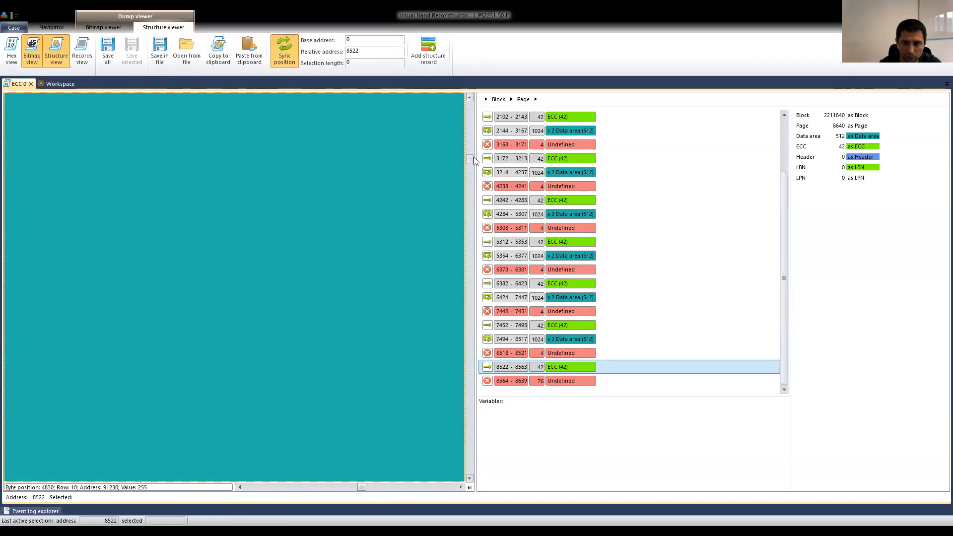
left_click_drag(319, 480, 258, 472)
left_click_drag(470, 158, 471, 361)
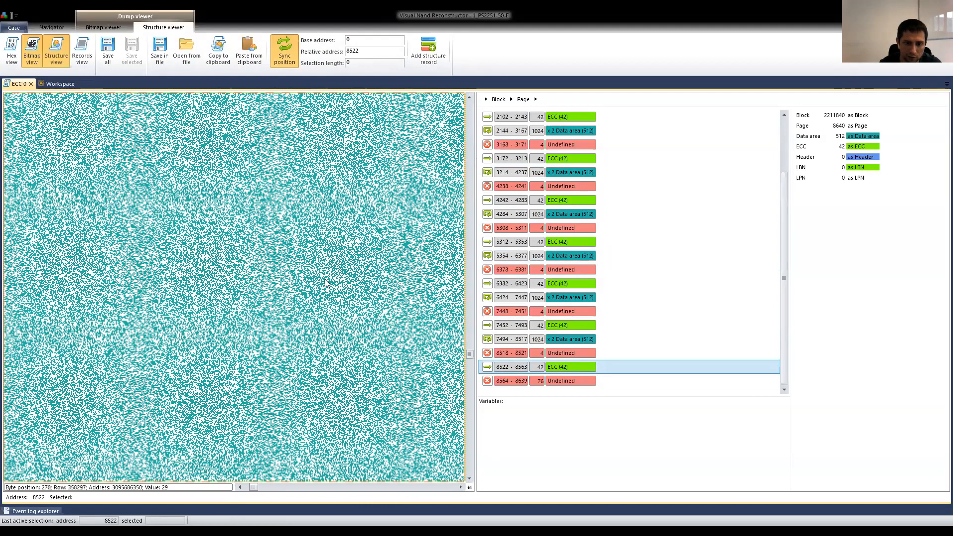
left_click(325, 279)
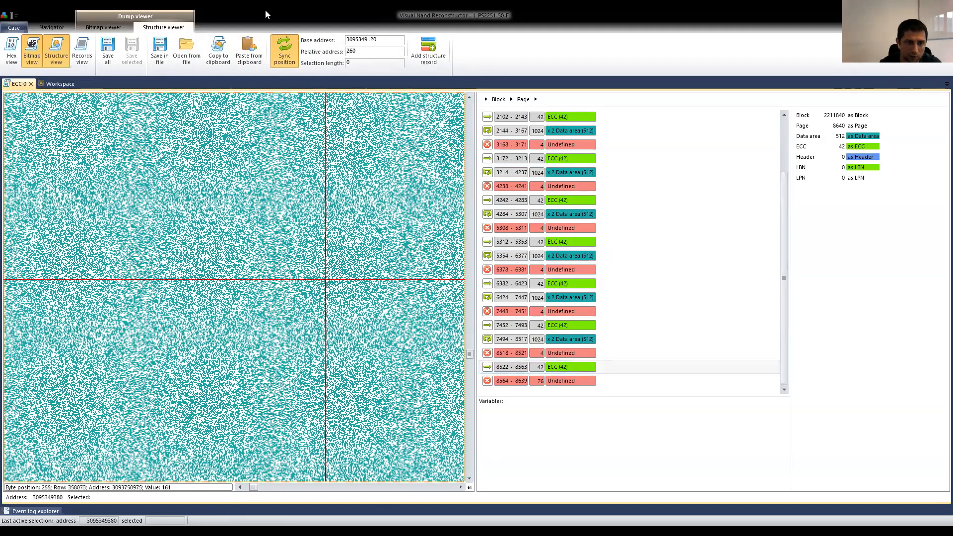
left_click(562, 144)
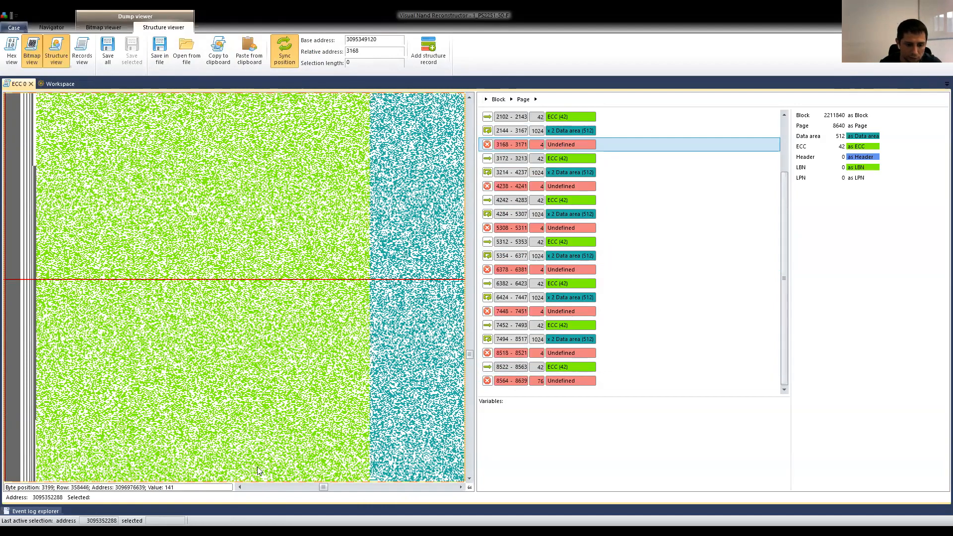
left_click(240, 487)
left_click(241, 486)
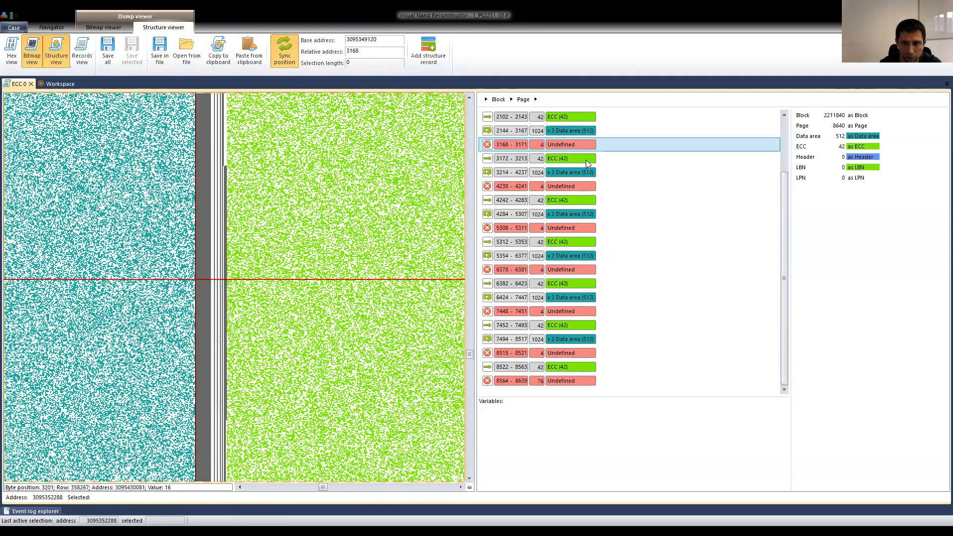
Return to the undefined area at 1024–1031 on the same page and bring its left neighbour into the bitmap.
scroll(580, 163, "up", 2)
left_click(569, 131)
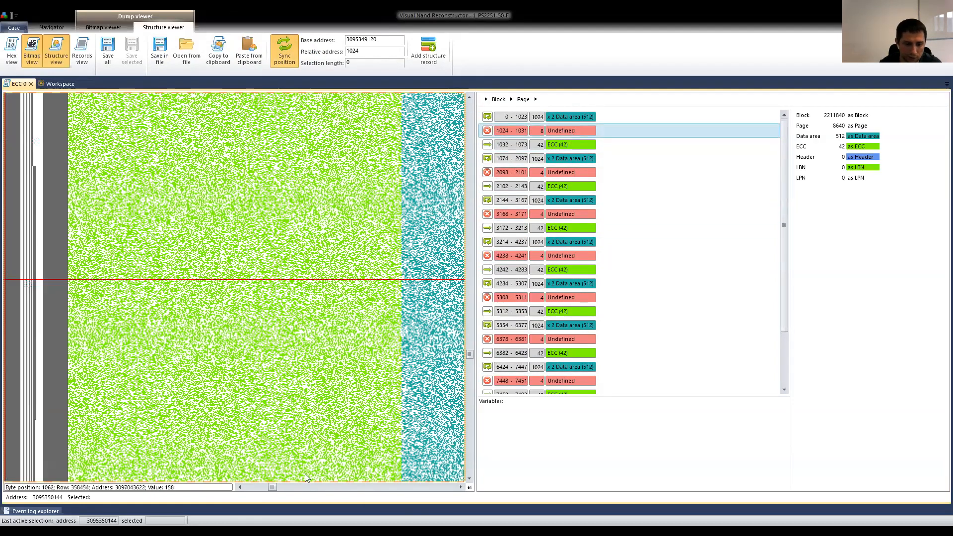
left_click(247, 486)
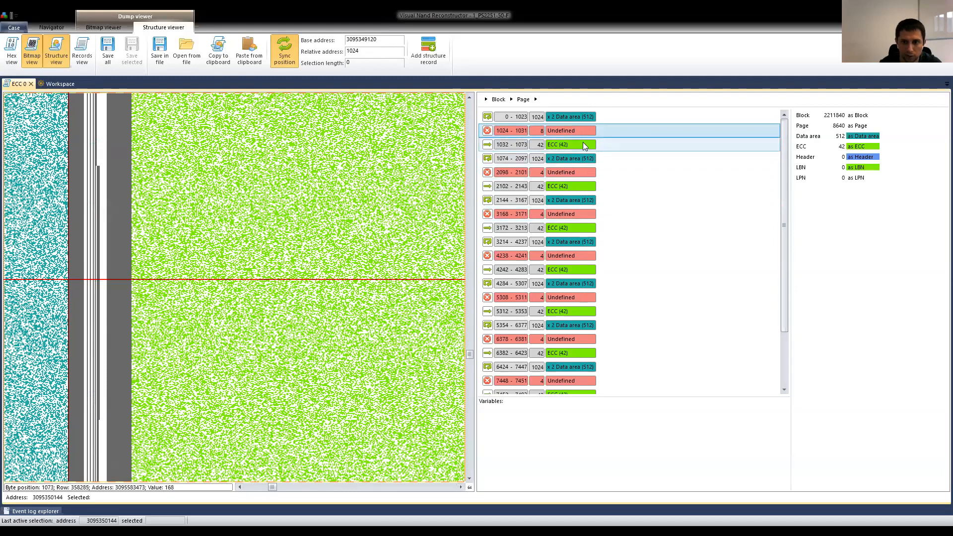
Define a Header structure with a length of 1 byte at address 1024 in the page.
double_click(559, 128)
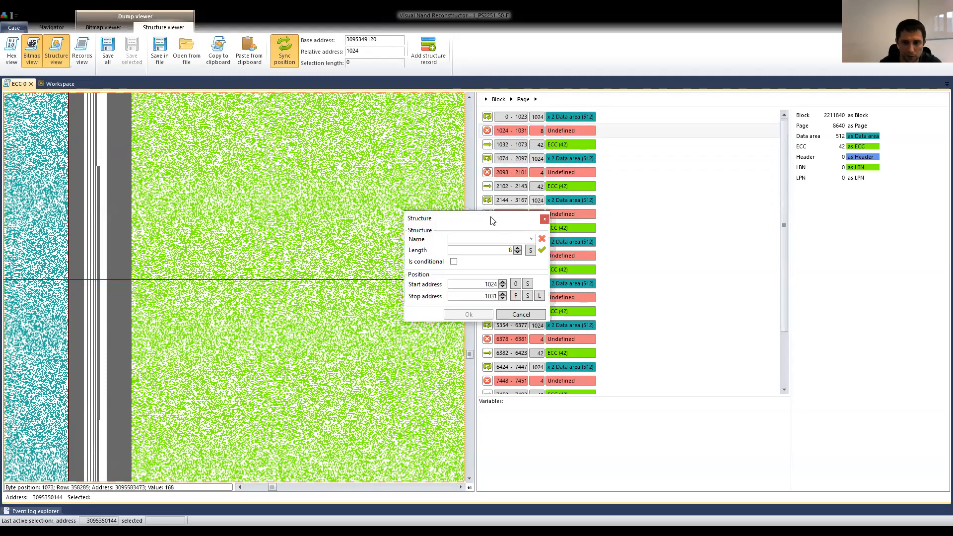
left_click_drag(491, 221, 487, 186)
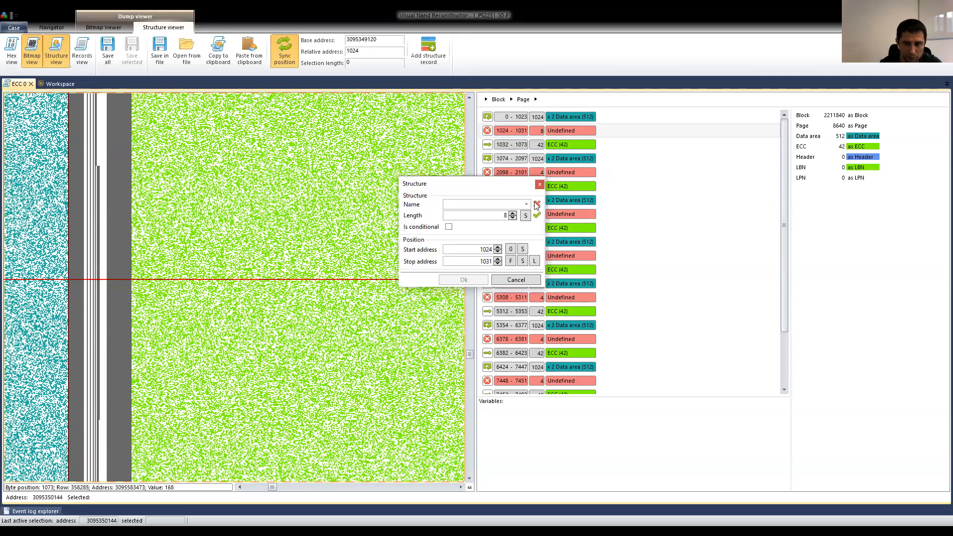
left_click(511, 205)
left_click(468, 239)
left_click(512, 213)
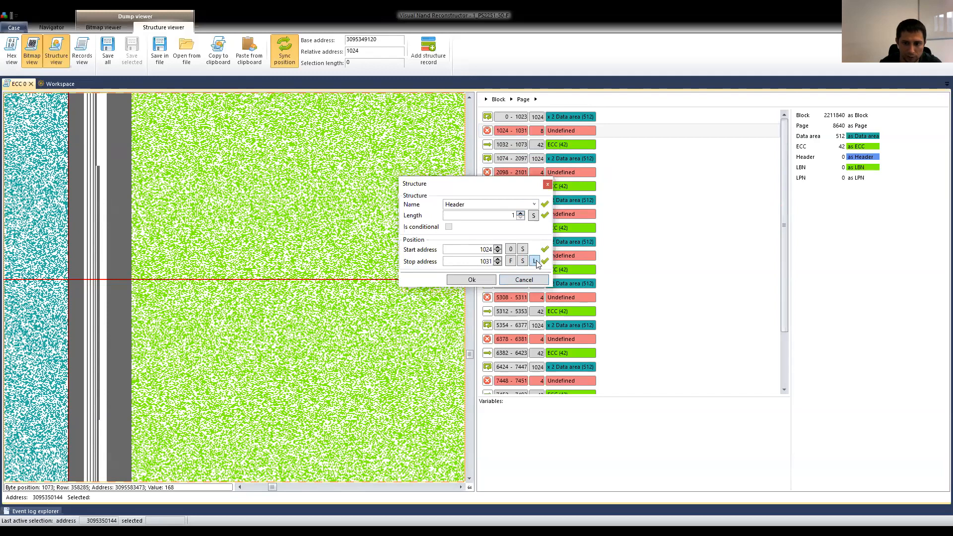
left_click(472, 279)
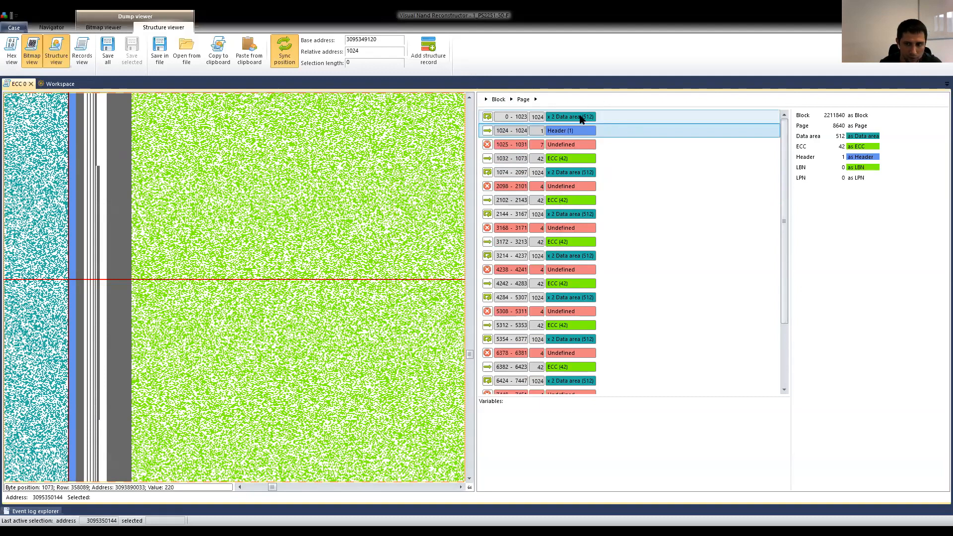
Define an LBN structure with a length of 2 bytes at addresses 1026–1027 in the page.
double_click(559, 142)
left_click(531, 239)
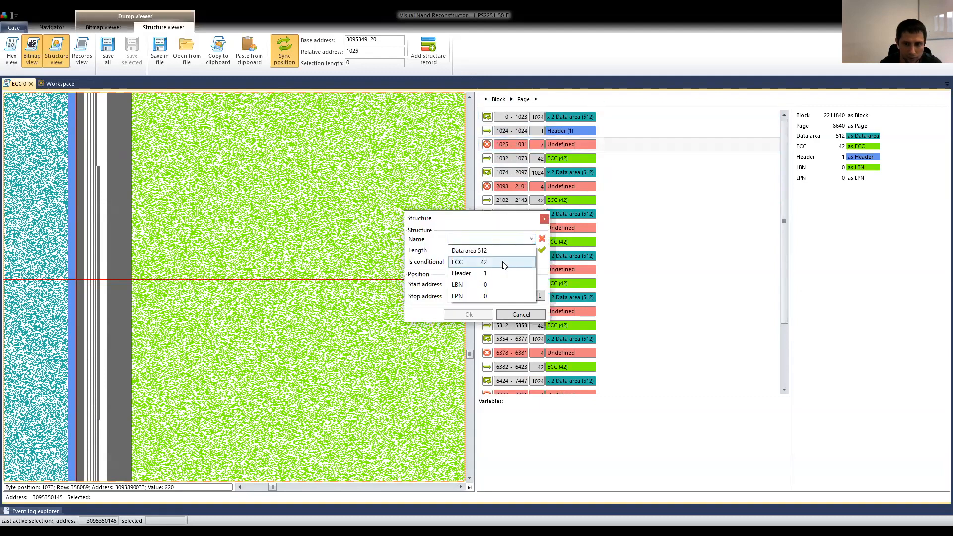
left_click(486, 290)
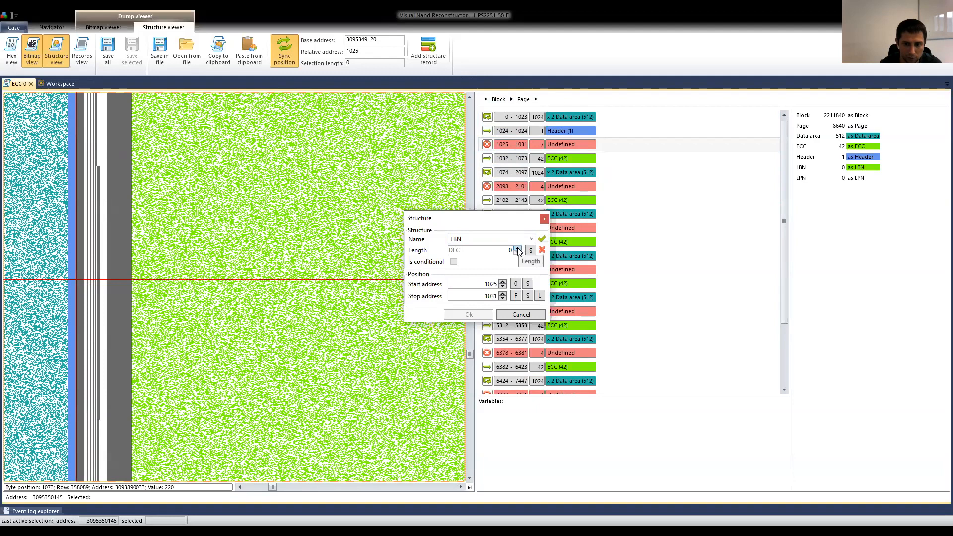
left_click(517, 247)
left_click(517, 247)
left_click(502, 281)
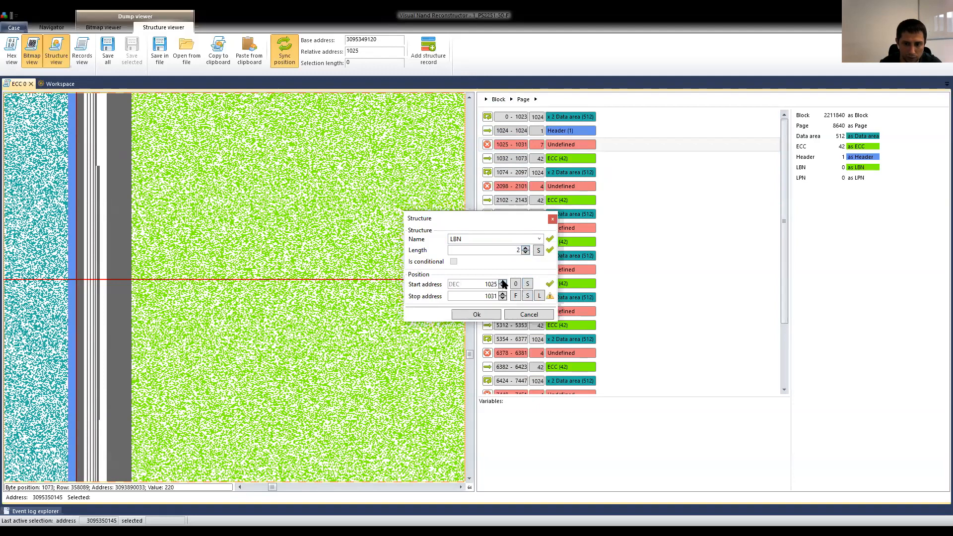
left_click(539, 296)
left_click(476, 315)
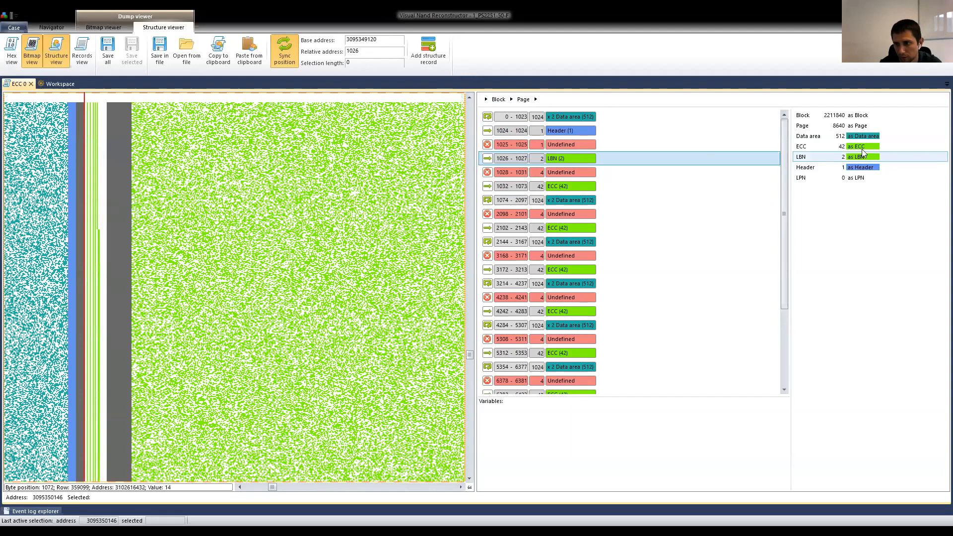
Set the LBN structure's colour to reddish brown and follow the LBN area further down the bitmap.
right_click(863, 157)
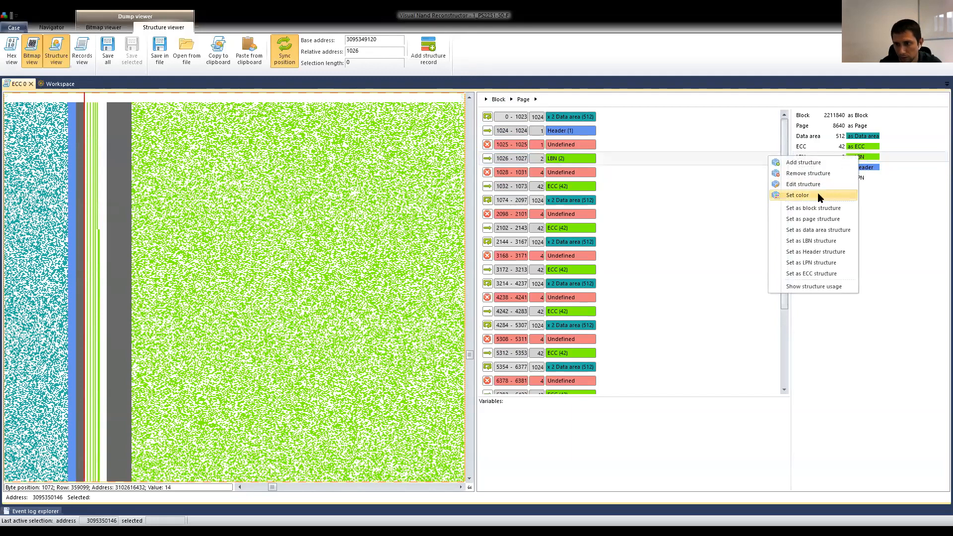
left_click(817, 193)
left_click(470, 268)
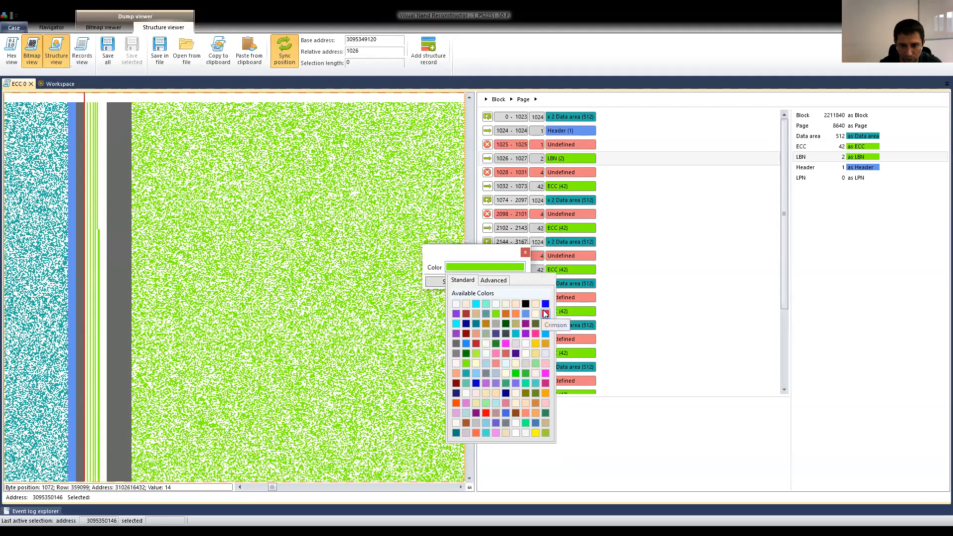
left_click(467, 314)
left_click(449, 284)
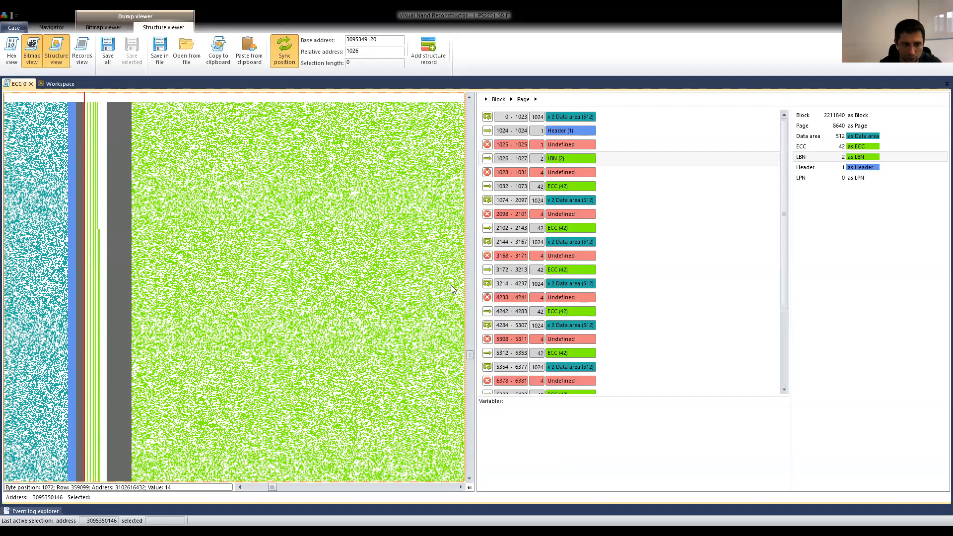
scroll(330, 180, "down", 8)
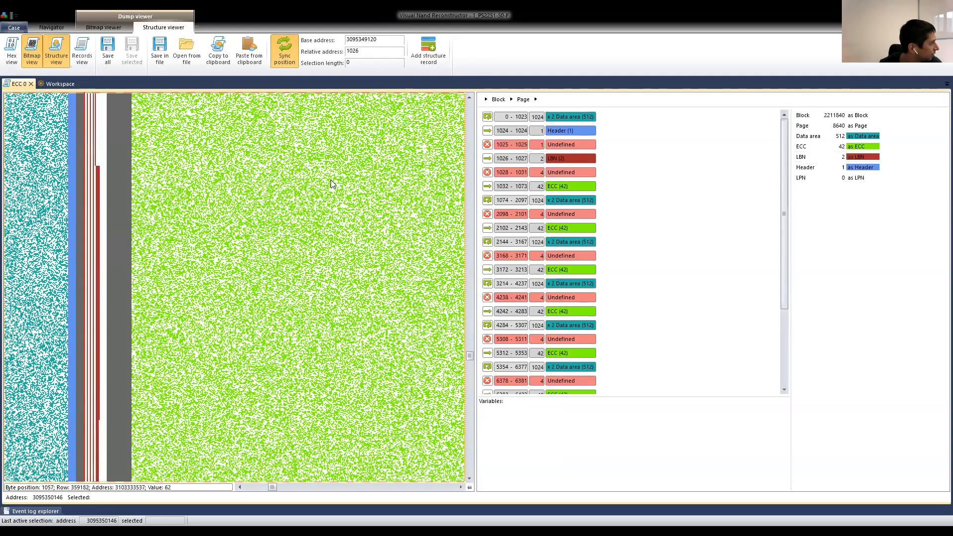
scroll(270, 190, "down", 8)
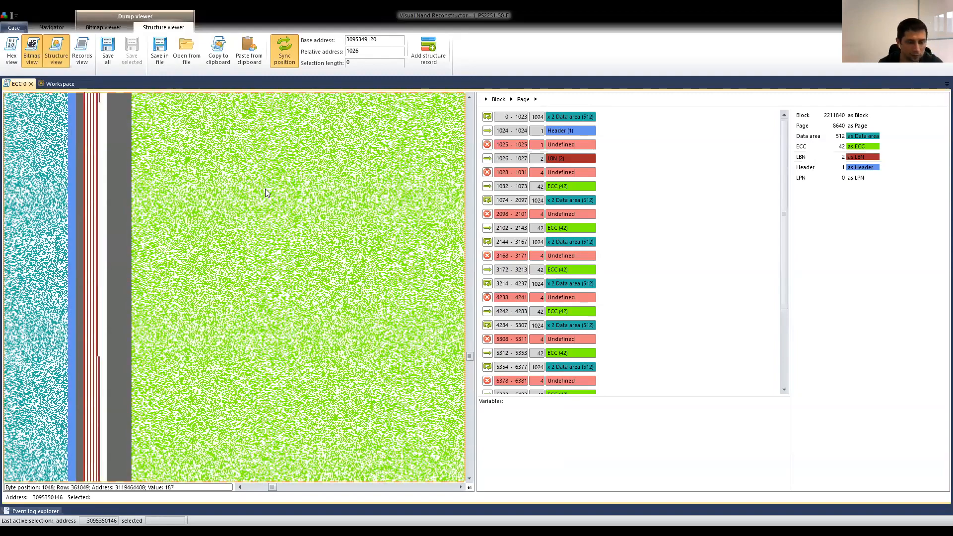
scroll(269, 187, "down", 1)
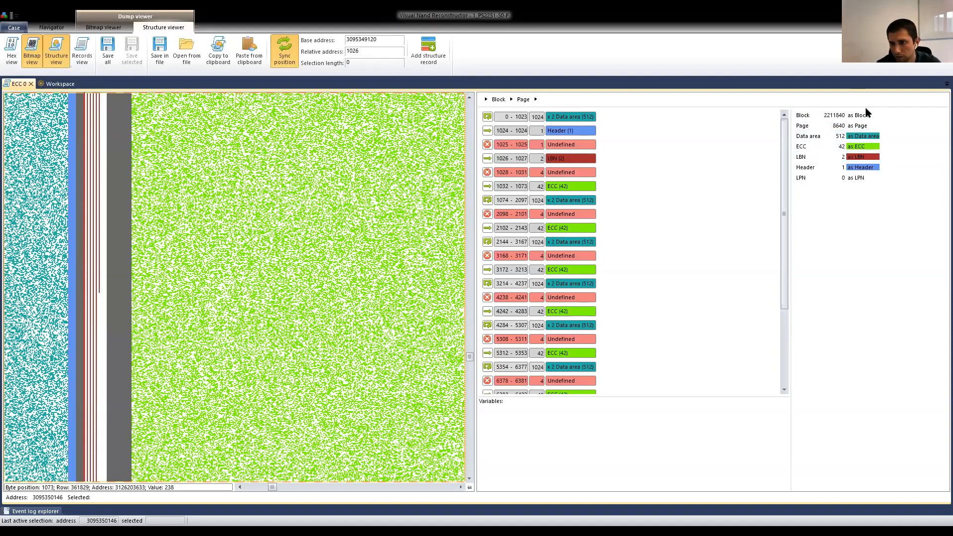
Open the Block structure for editing to check its length, and cancel the edit.
right_click(827, 117)
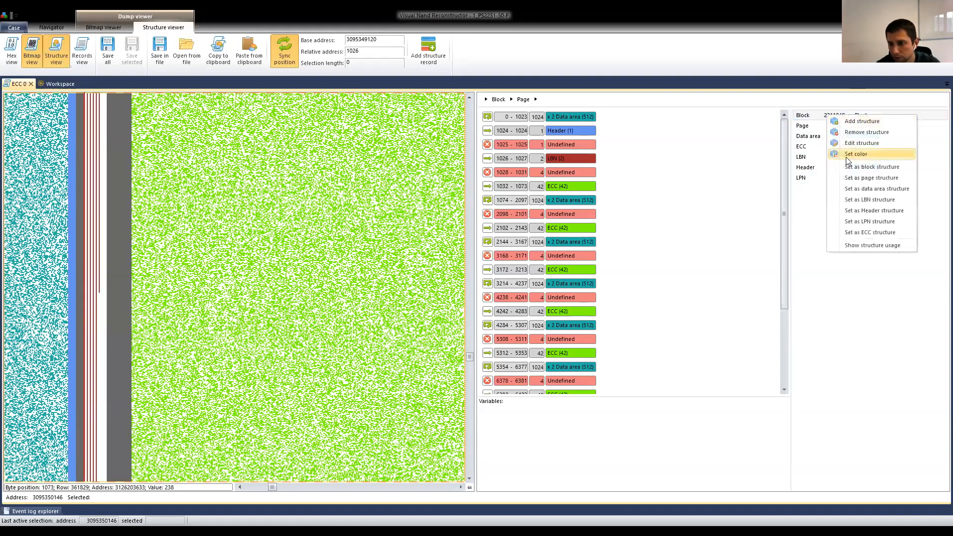
left_click(867, 148)
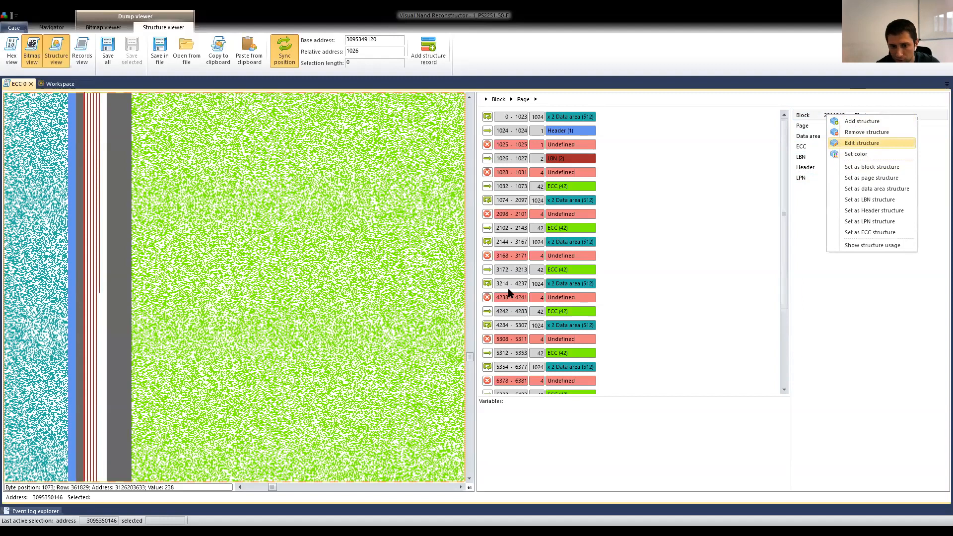
double_click(514, 274)
key("ctrl+c")
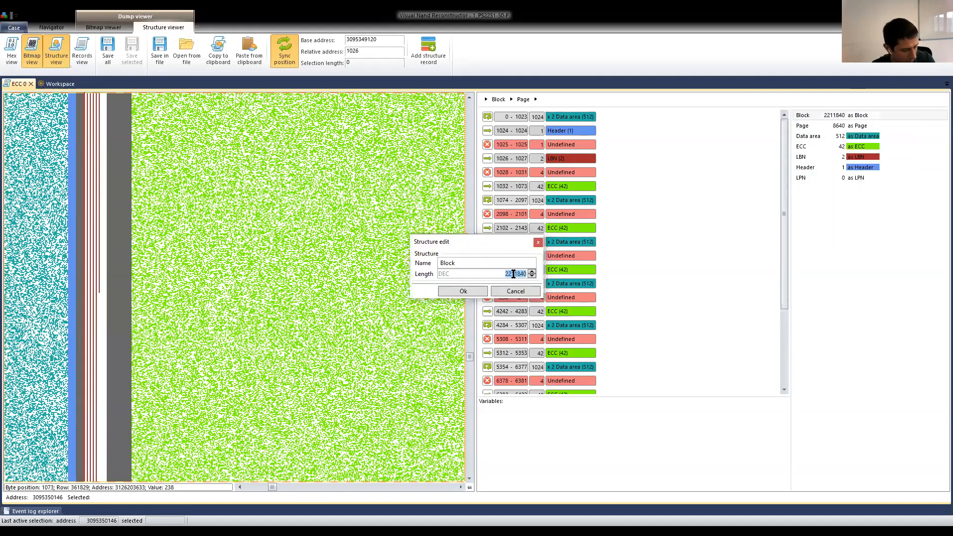
left_click(514, 293)
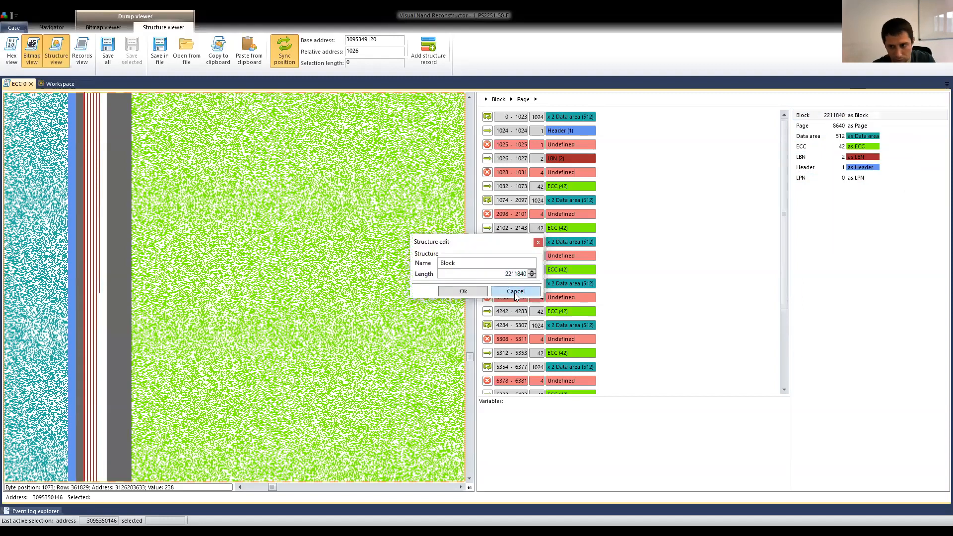
Remove the Block structure and add a structure named Anything with a length of 2211840 bytes.
right_click(808, 115)
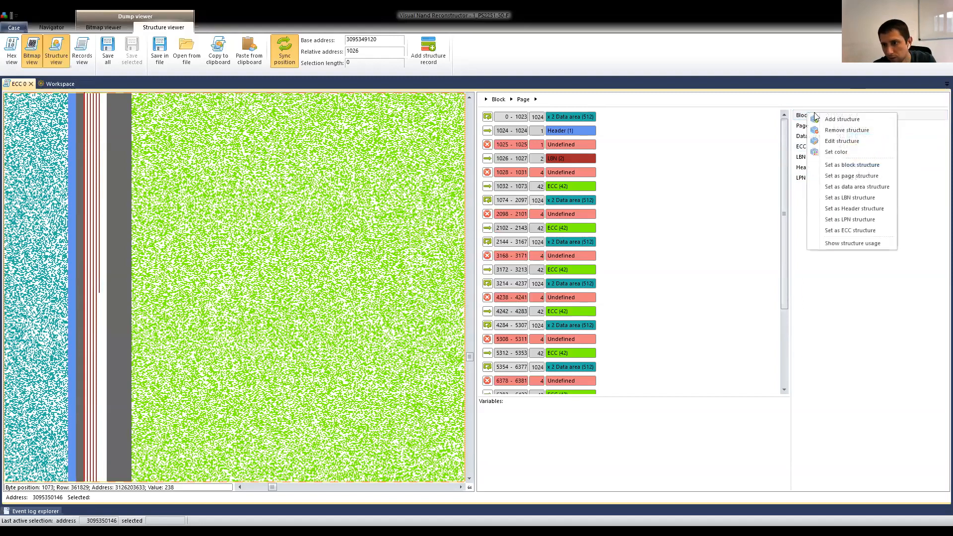
left_click(848, 132)
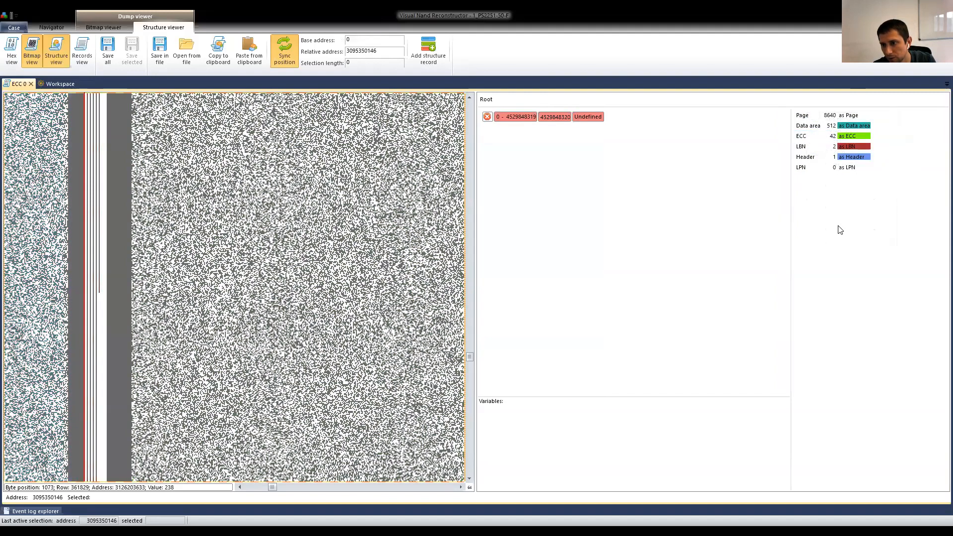
right_click(829, 201)
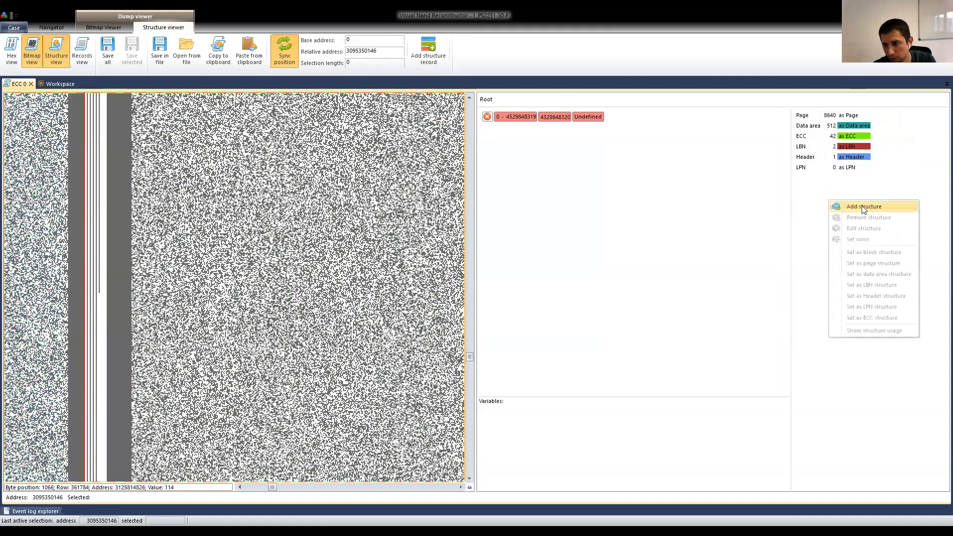
left_click(864, 208)
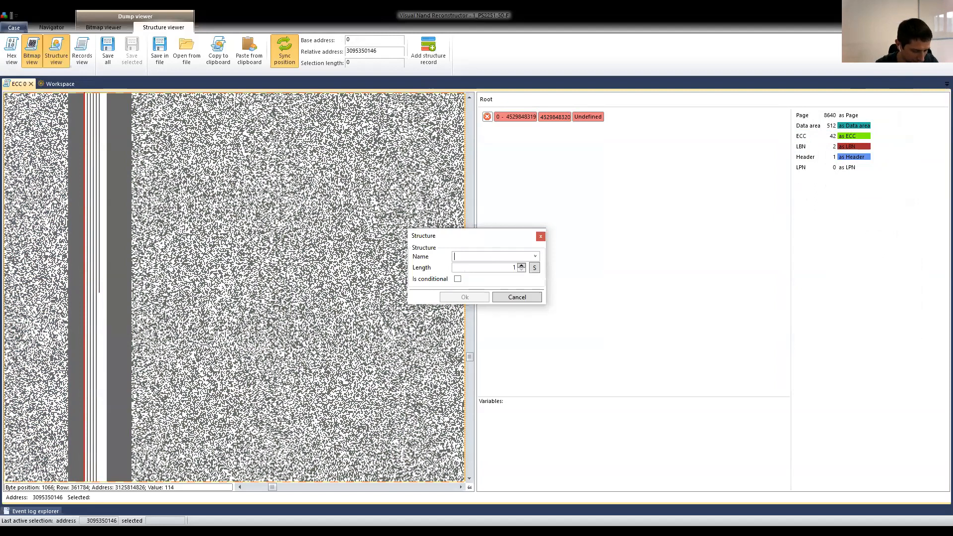
type("Anything")
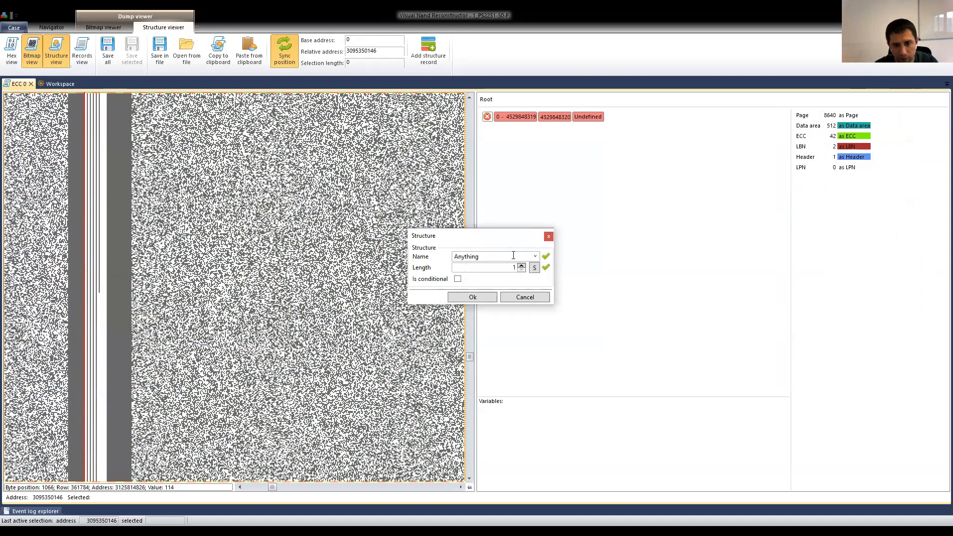
left_click(491, 268)
double_click(490, 268)
key("ctrl+v")
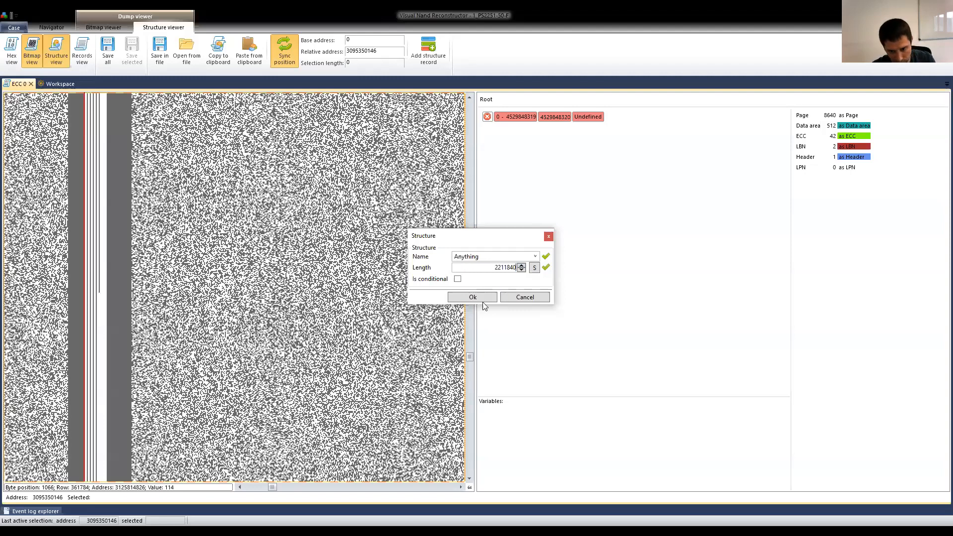
left_click(481, 296)
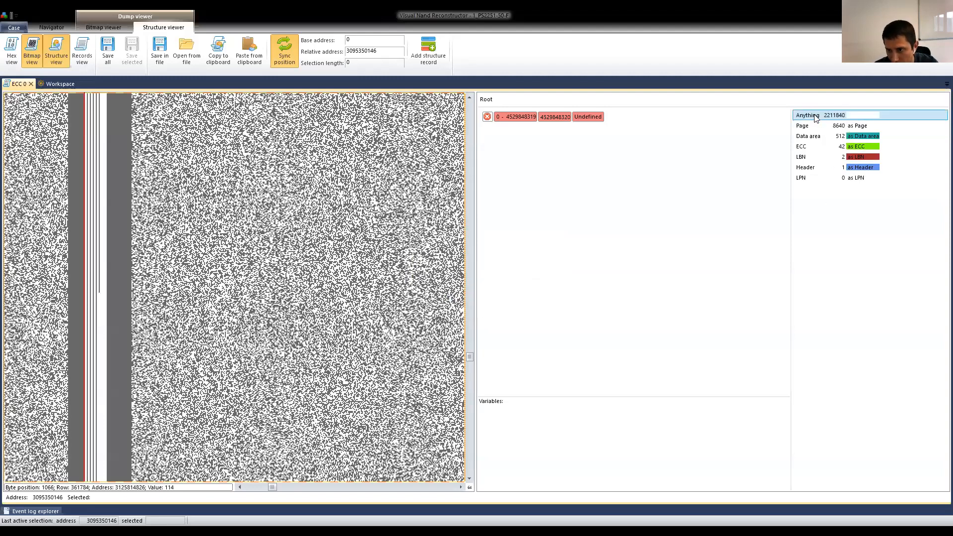
Assign the Anything structure the role of block structure.
right_click(868, 117)
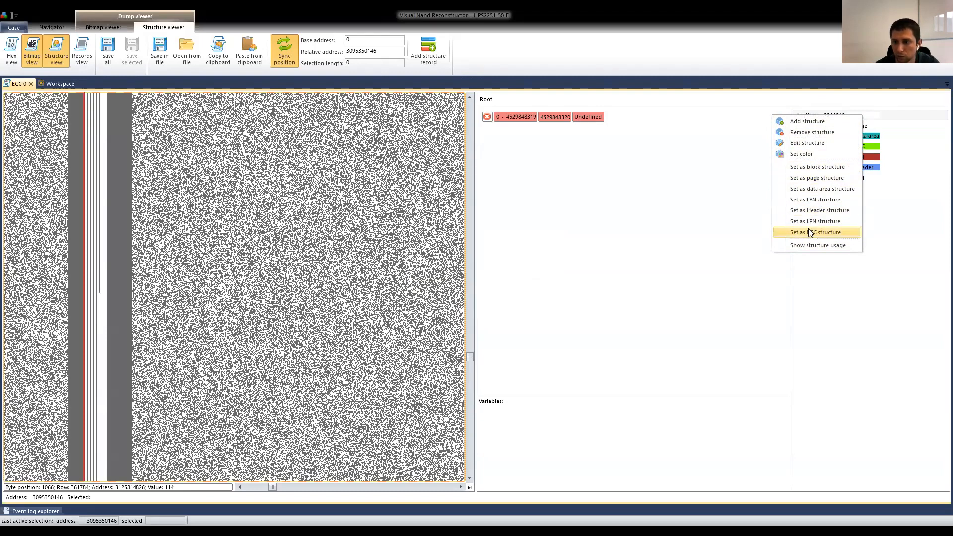
left_click(879, 294)
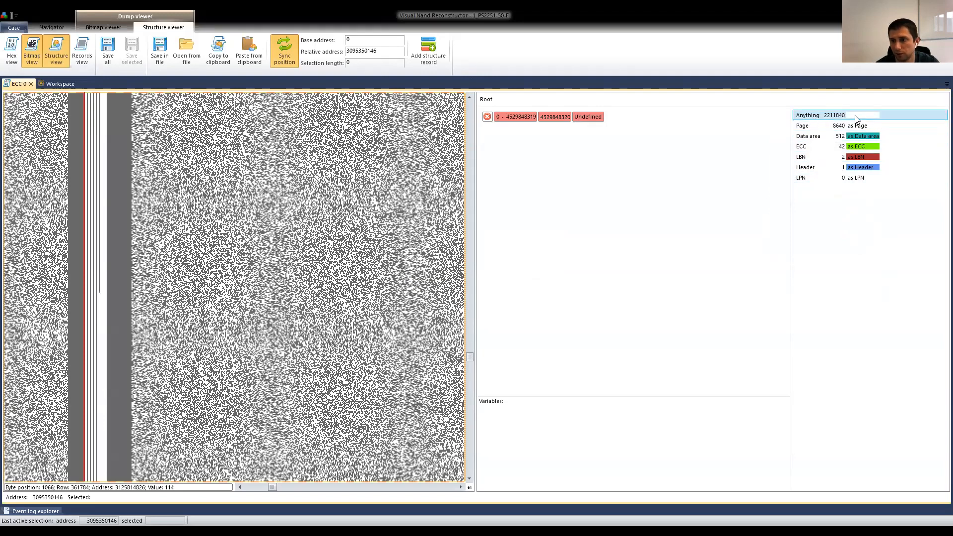
right_click(869, 118)
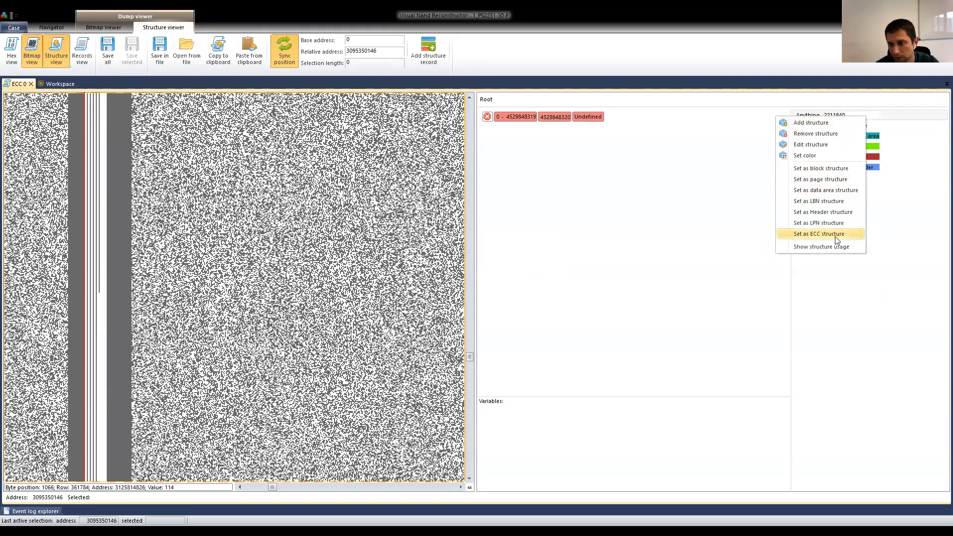
left_click(808, 169)
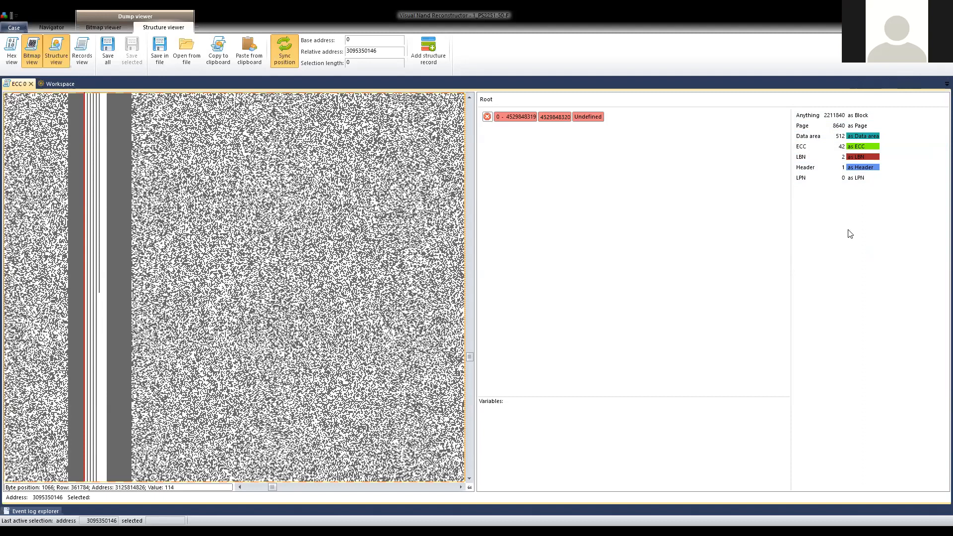
left_click(824, 126)
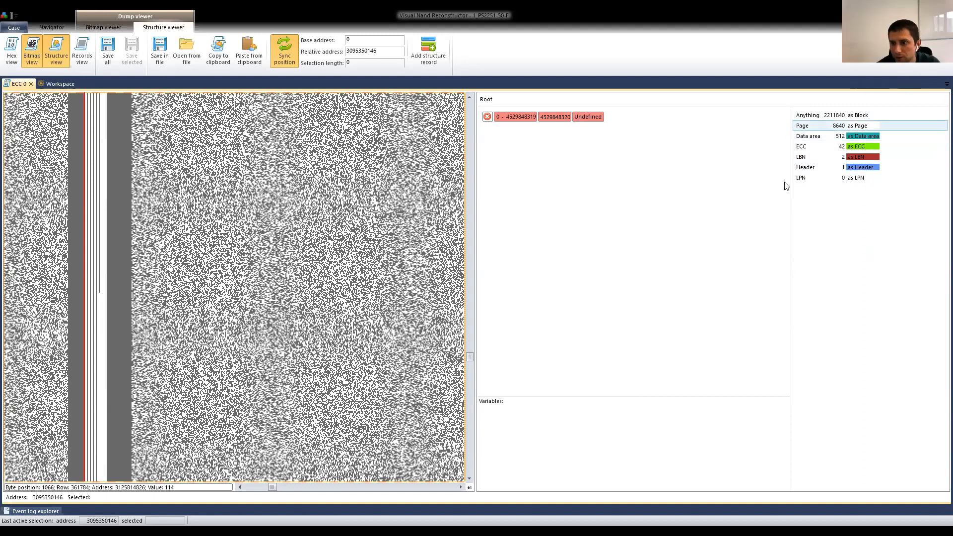
right_click(824, 205)
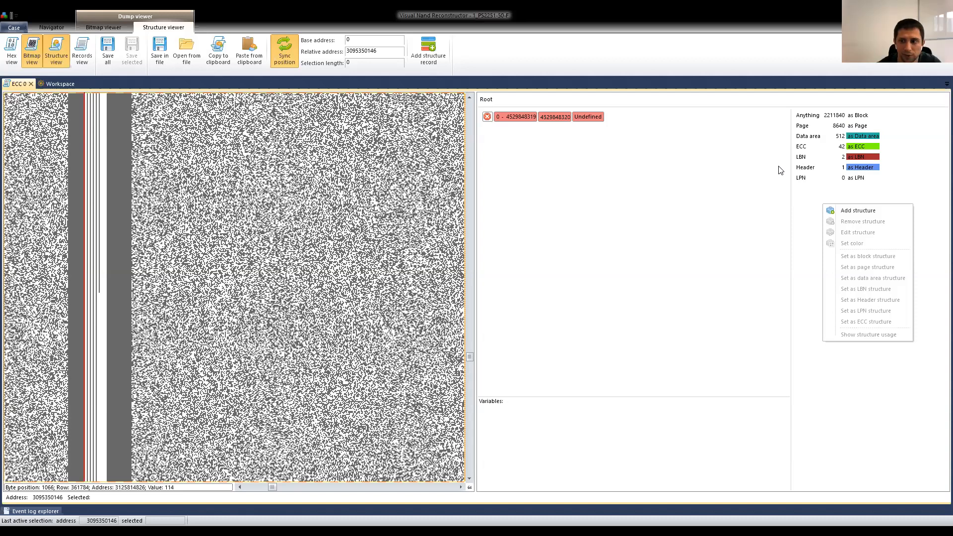
left_click(827, 194)
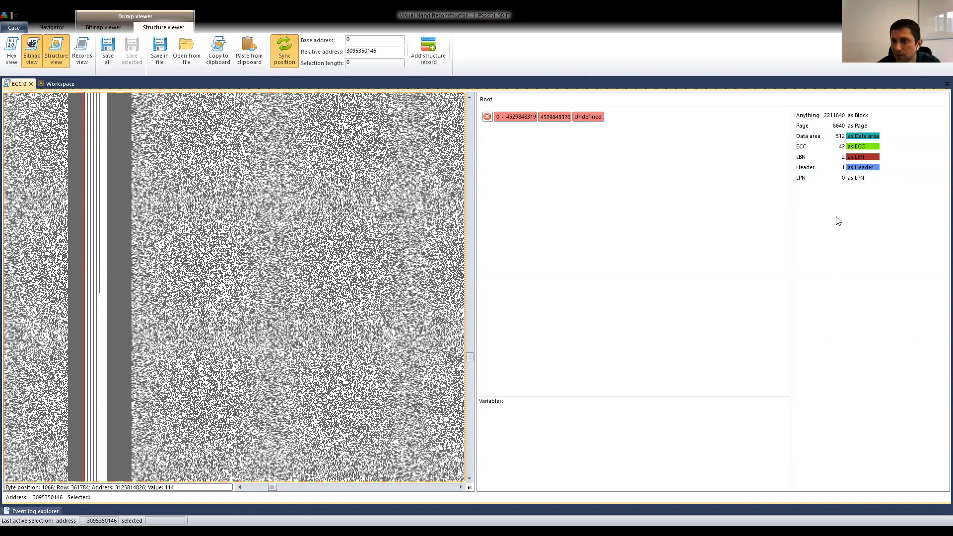
right_click(824, 235)
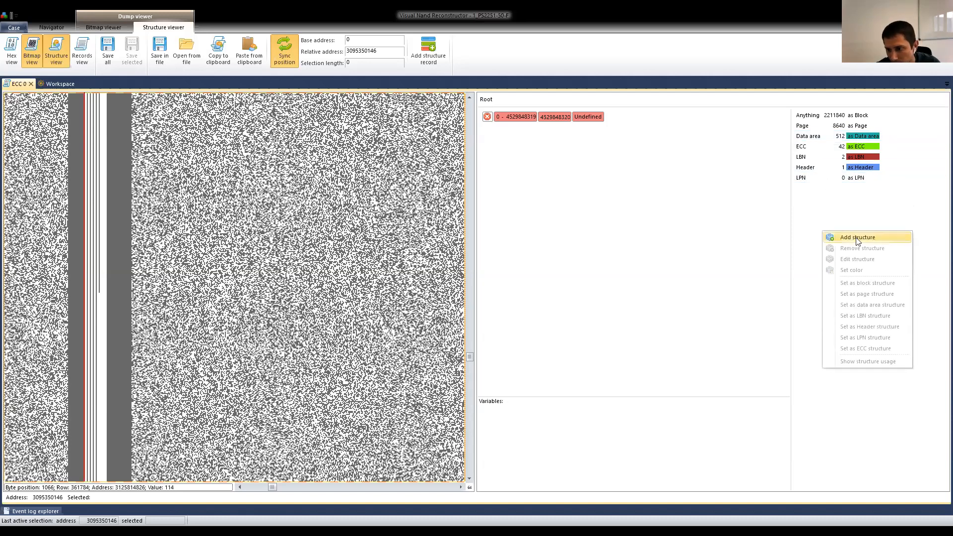
left_click(825, 143)
Add a structure named Data area 1 with a length of 1024 bytes.
right_click(820, 221)
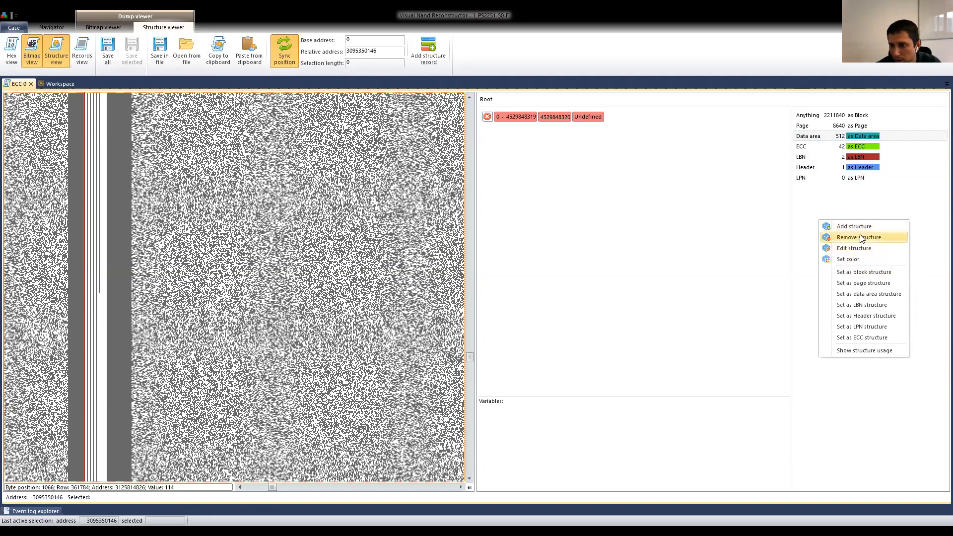
left_click(861, 230)
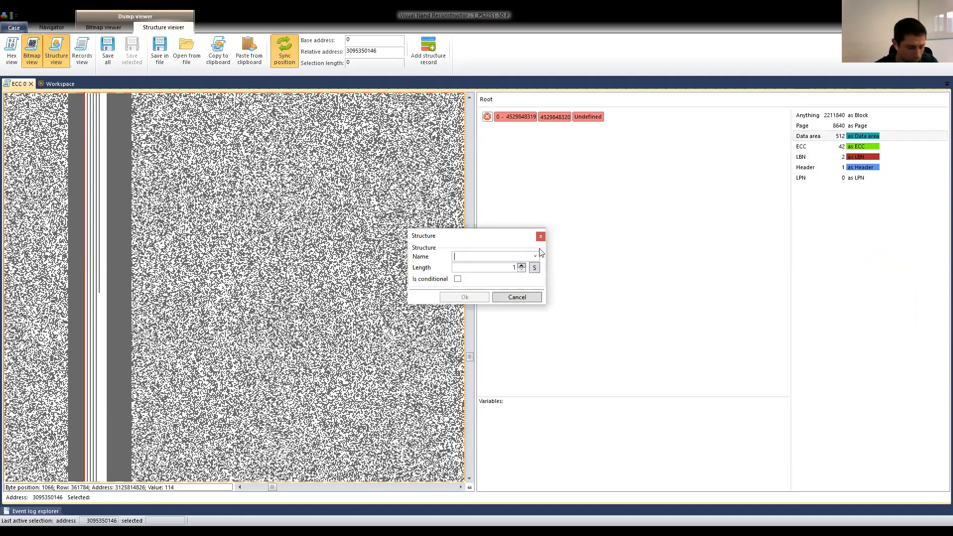
type("Data area")
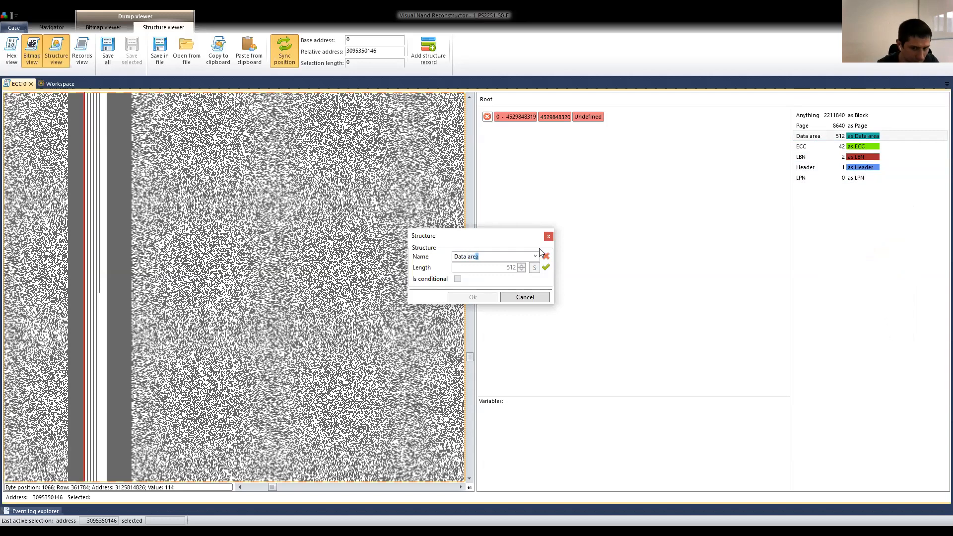
type(" 1")
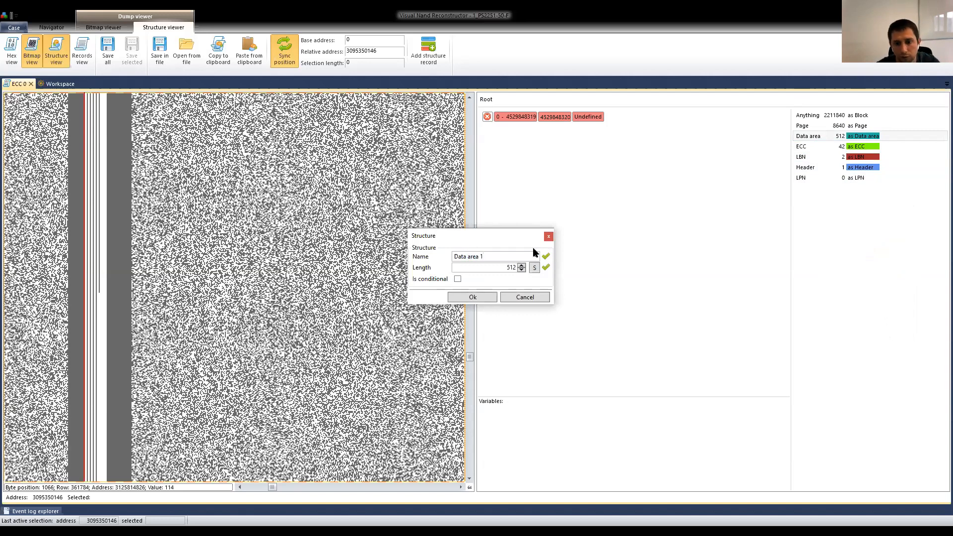
double_click(502, 268)
type("1024")
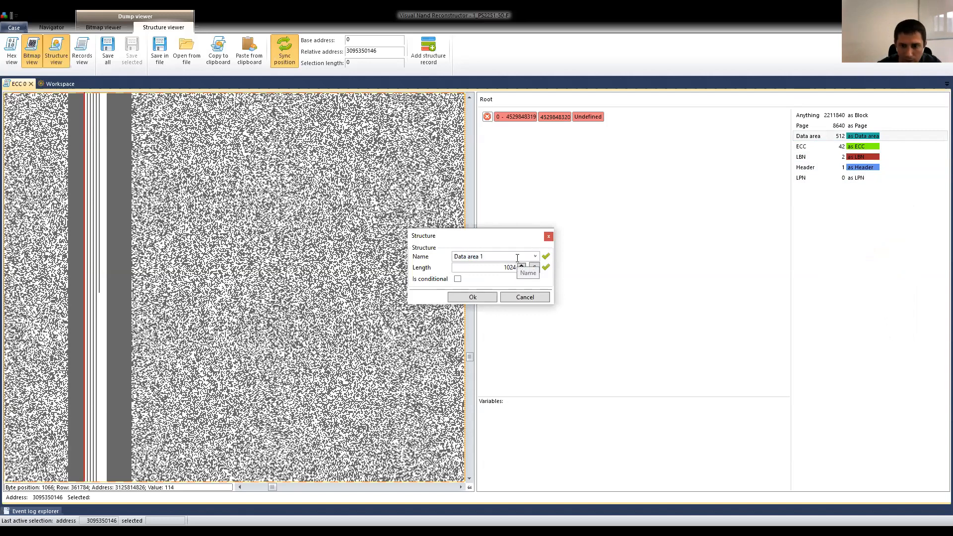
left_click(473, 297)
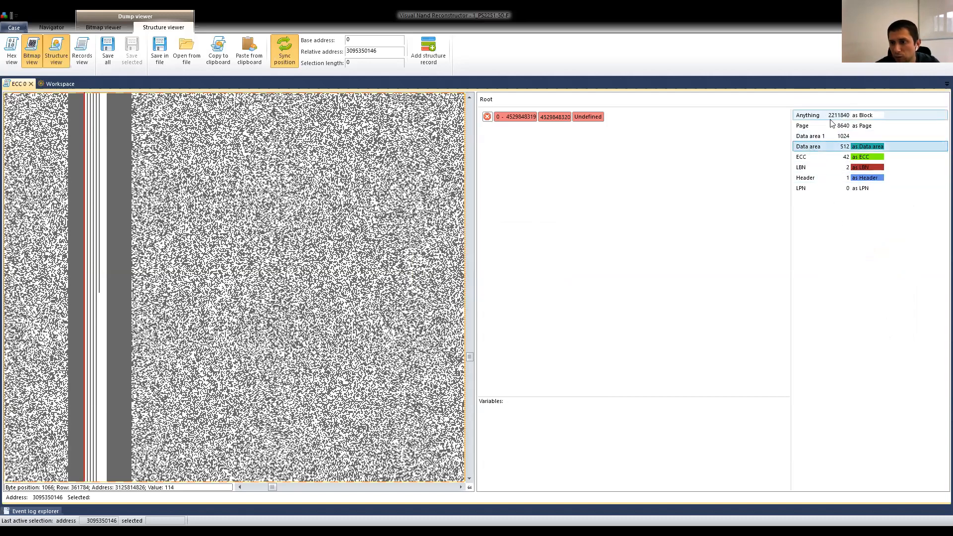
Assign the data area role to the Data area 1 structure in place of the 512-byte Data area structure.
left_click(806, 136)
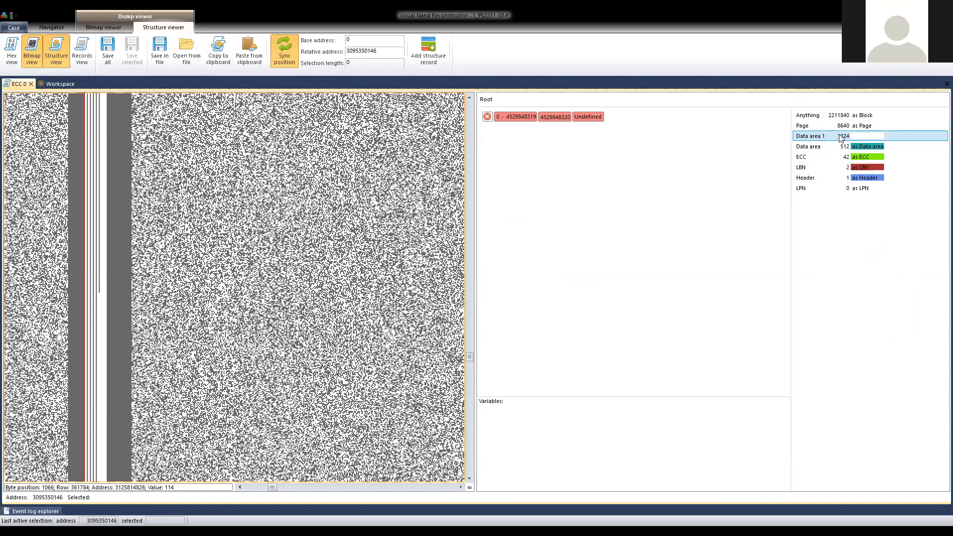
left_click(850, 147)
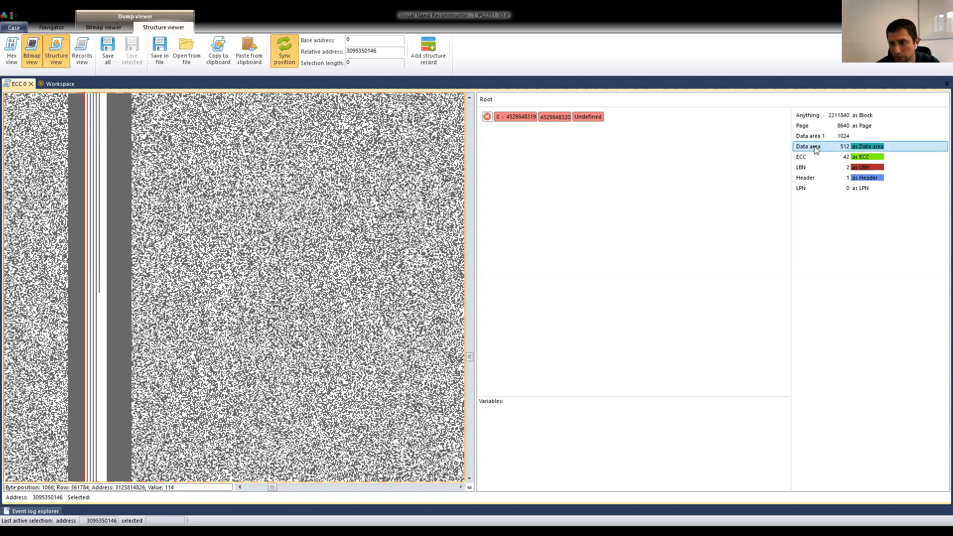
left_click(838, 137)
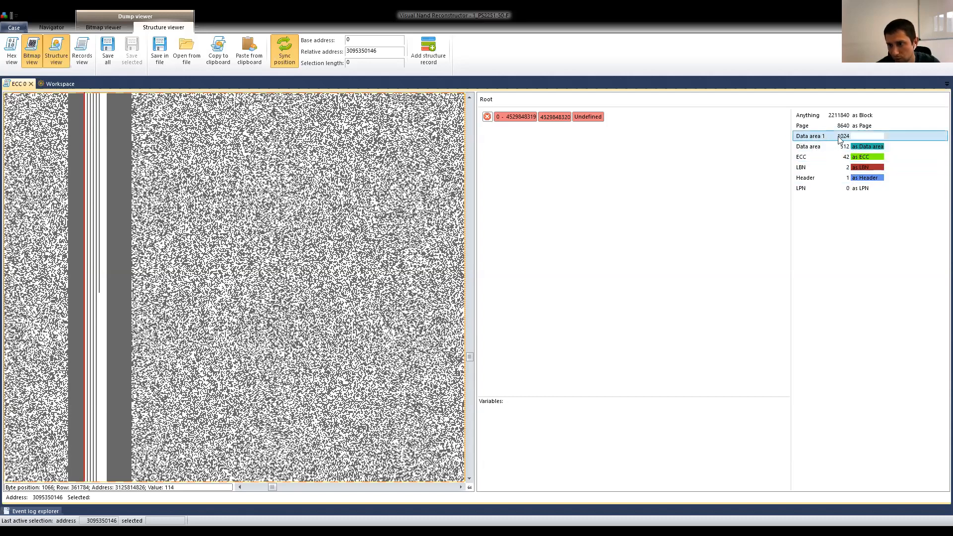
right_click(864, 138)
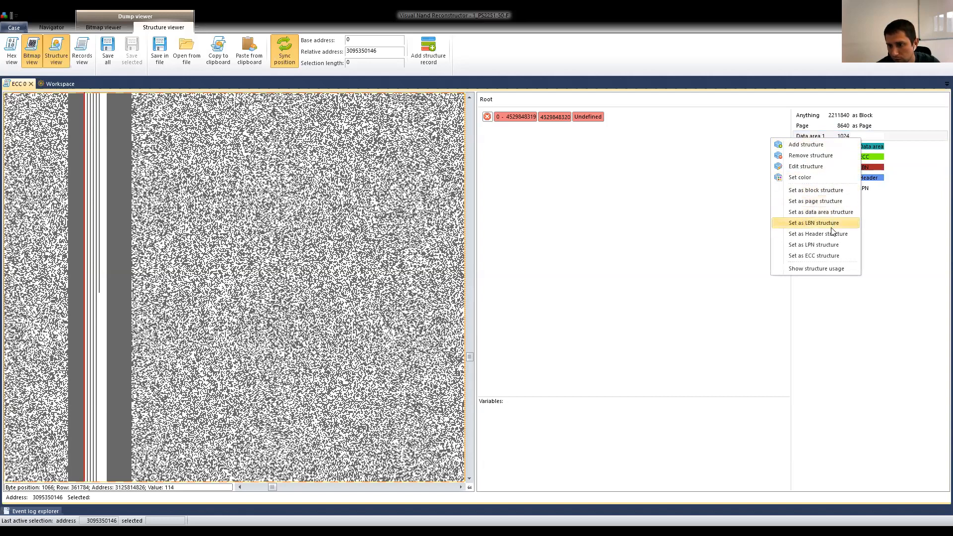
left_click(826, 212)
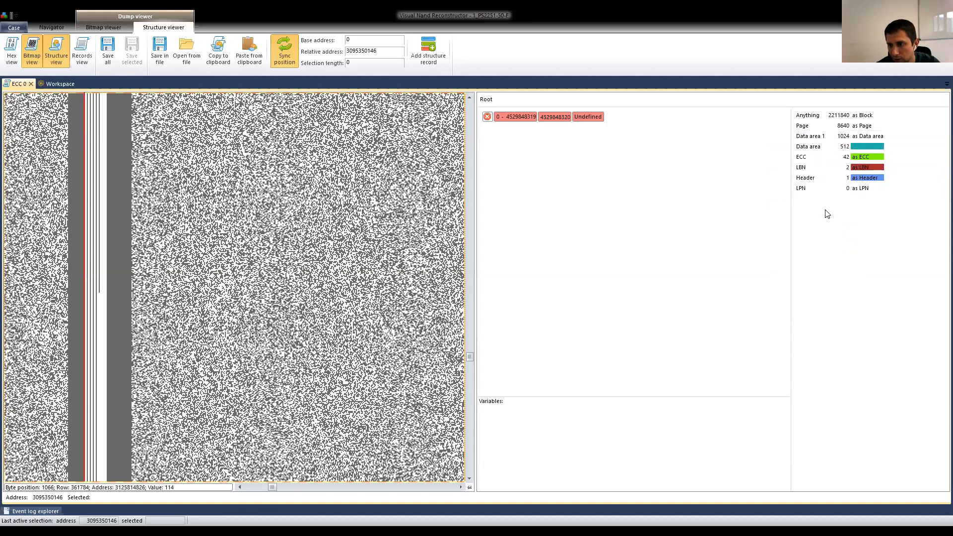
left_click(843, 147)
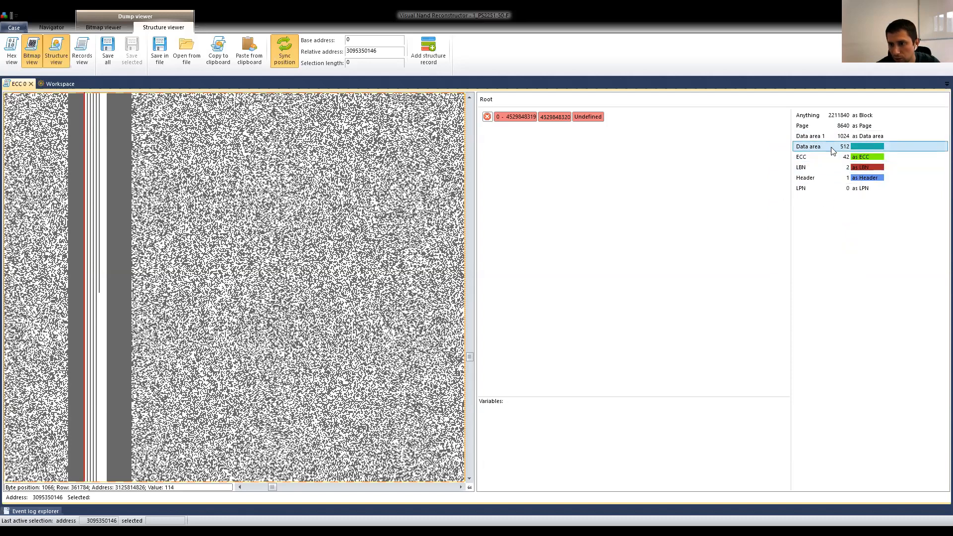
left_click(863, 137)
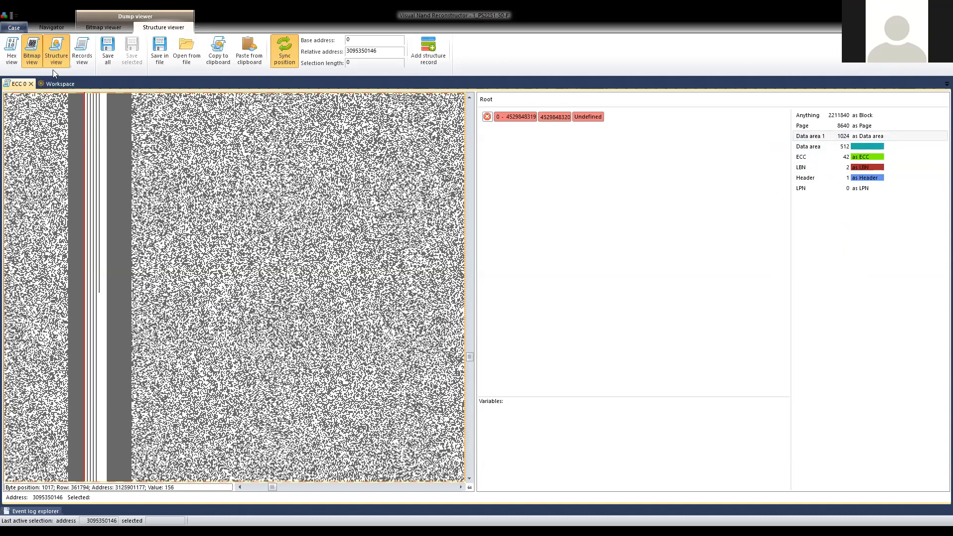
Close the ECC 0 dump and reopen it from the workspace with its structure view shown beside the bitmap.
left_click(31, 84)
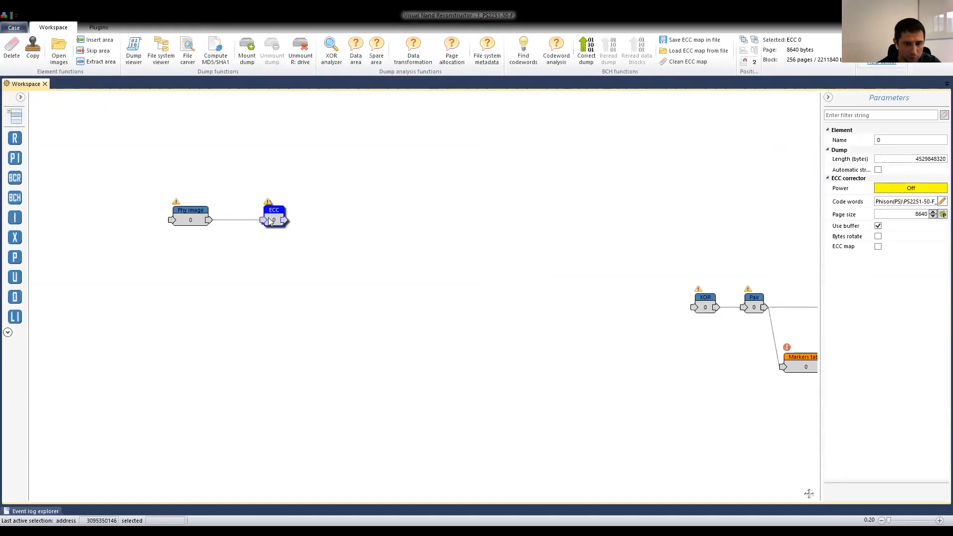
double_click(275, 217)
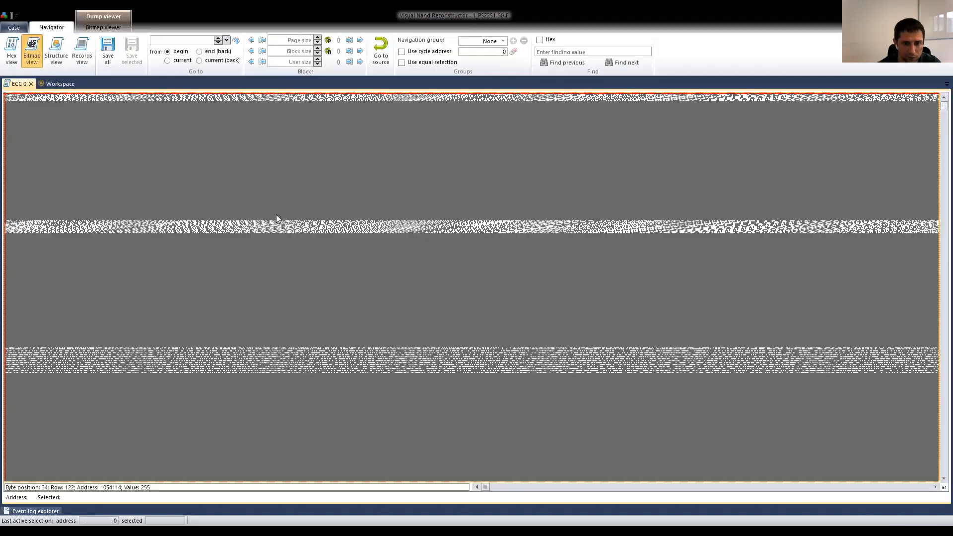
left_click(58, 50)
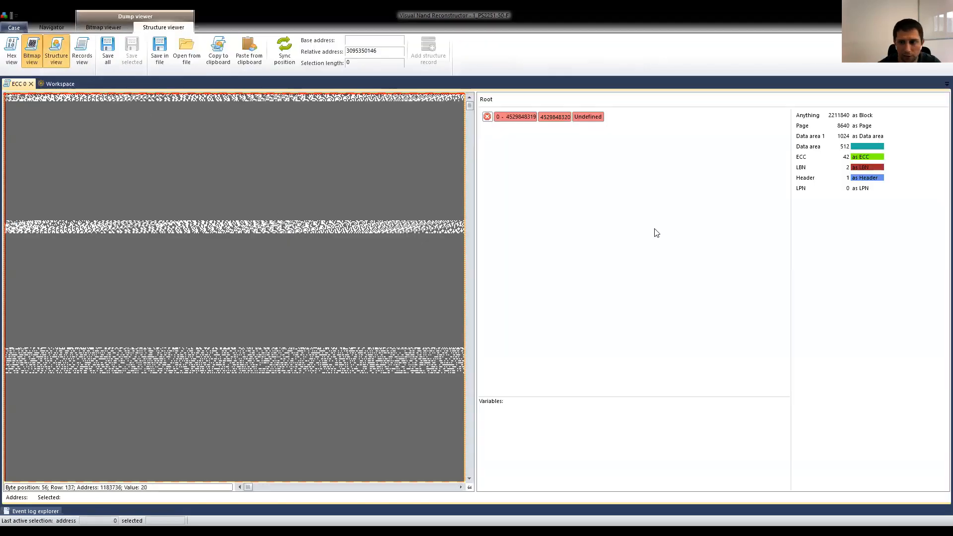
double_click(548, 123)
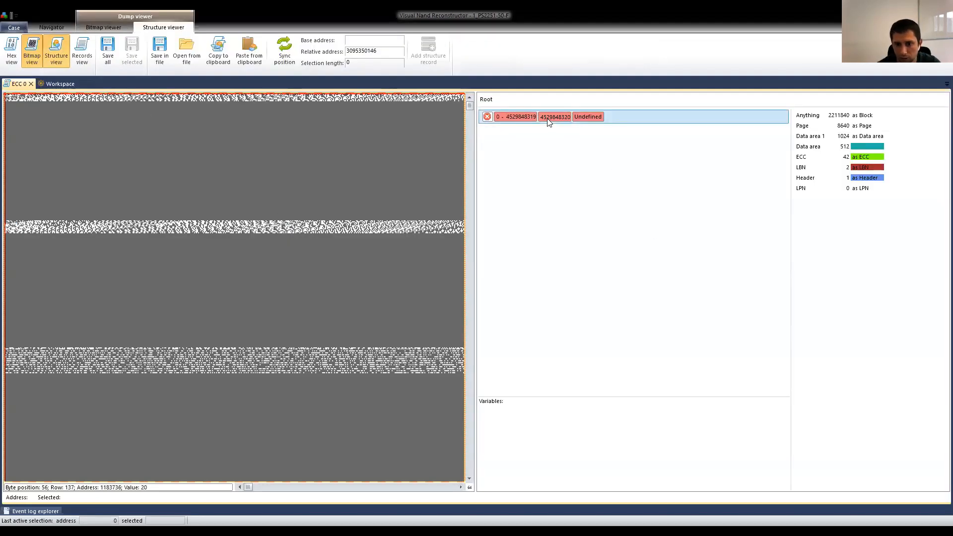
left_click(497, 240)
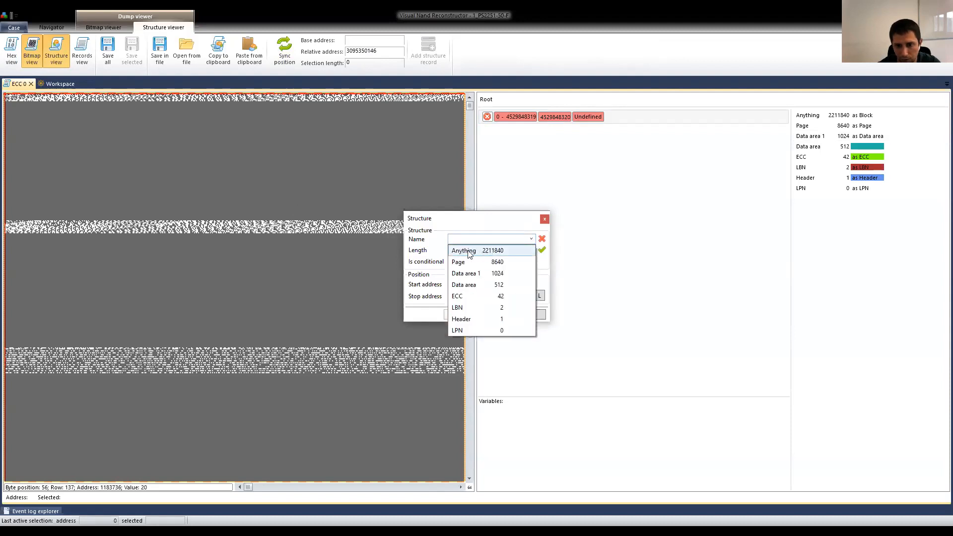
left_click(502, 252)
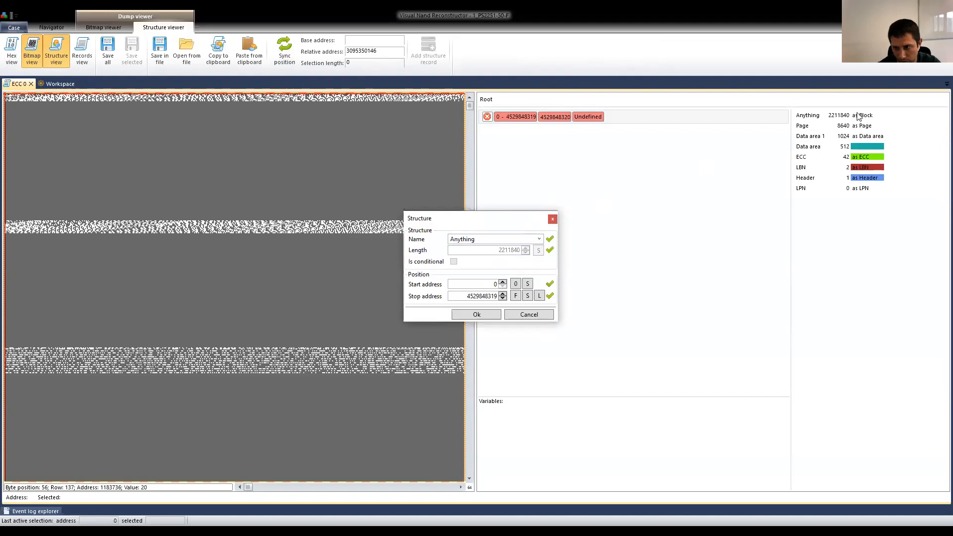
left_click(489, 316)
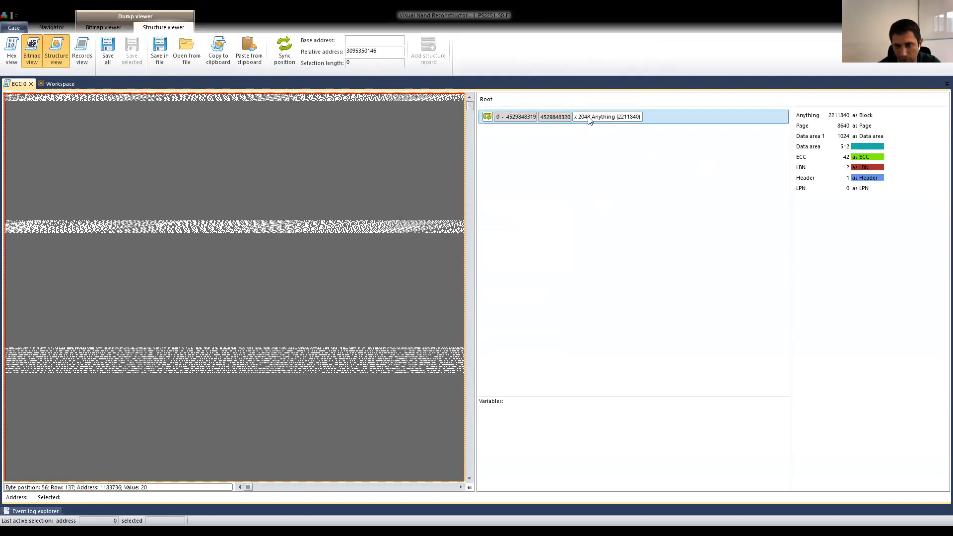
Fill the undefined range 0–2211839 inside the Anything structure with the Page structure.
double_click(557, 118)
double_click(535, 117)
left_click(531, 239)
left_click(488, 252)
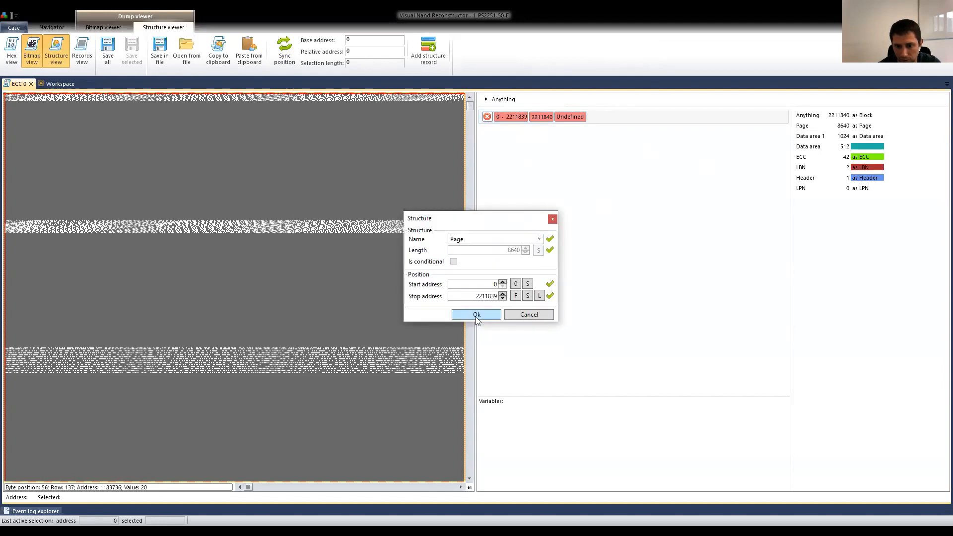
left_click(476, 314)
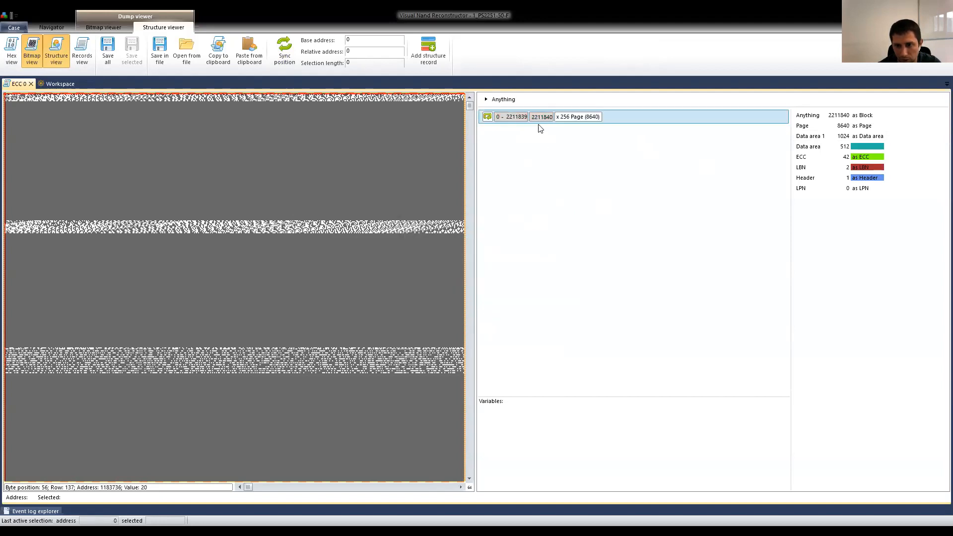
Open the Page structure and inspect its first two ranges made of 512-byte Data area structures.
double_click(571, 121)
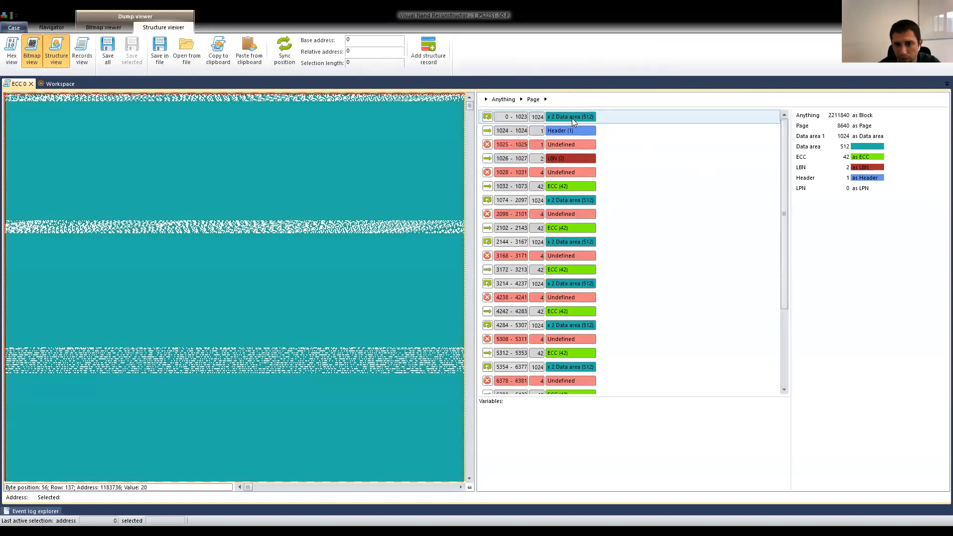
left_click(584, 116)
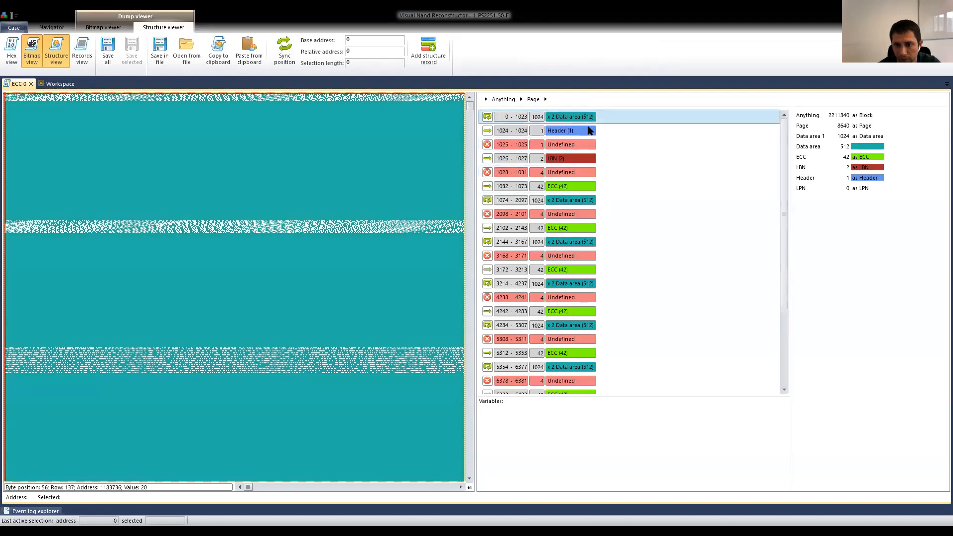
left_click(582, 201)
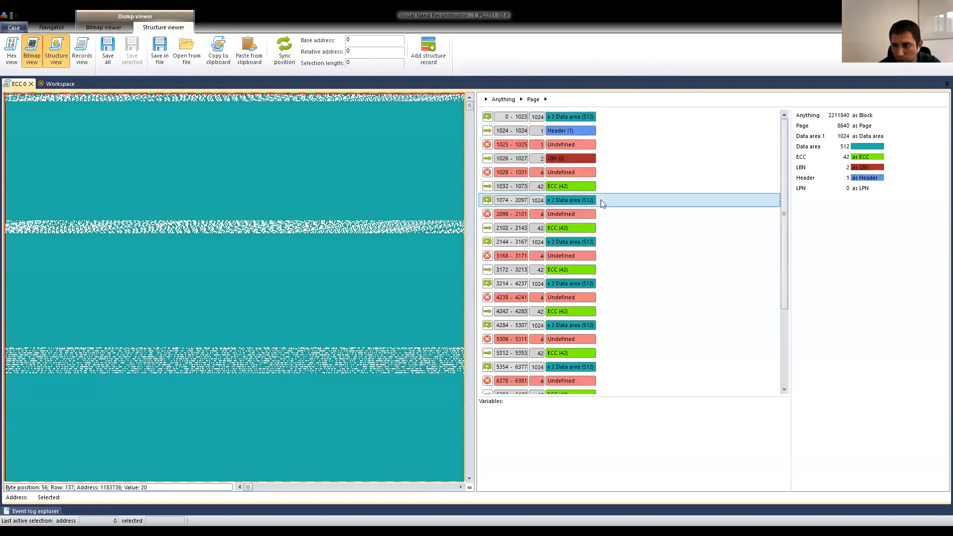
Switch the data area role to the 512-byte Data area structure and back to Data area 1.
left_click(820, 148)
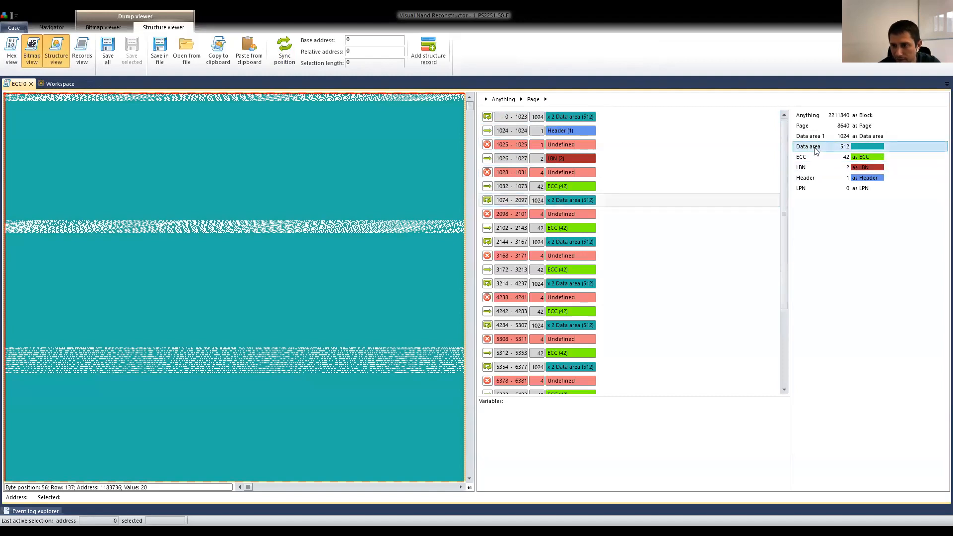
right_click(862, 148)
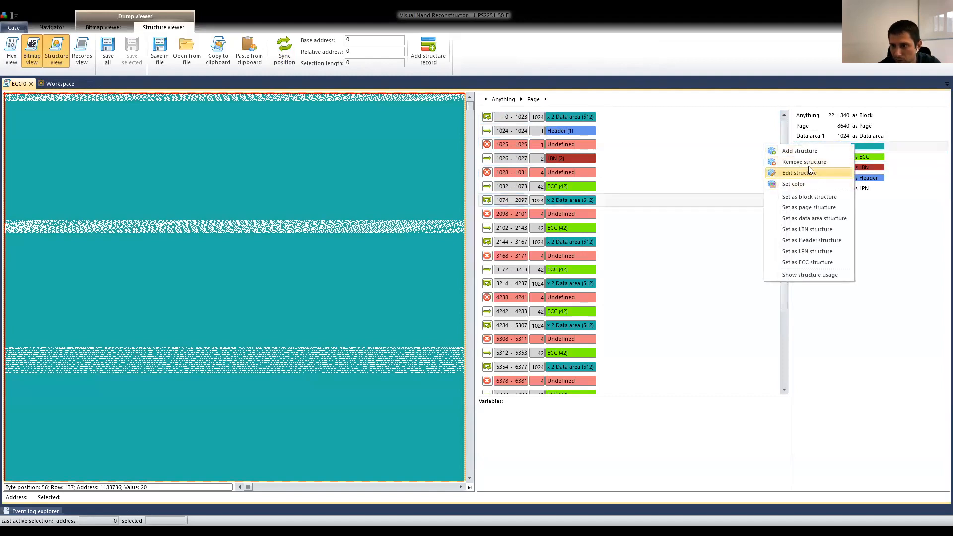
left_click(817, 218)
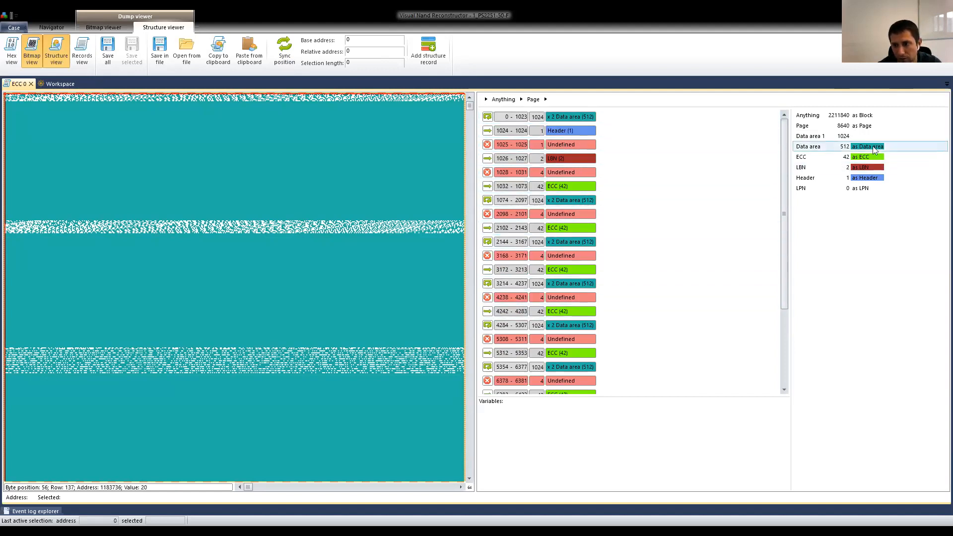
right_click(816, 139)
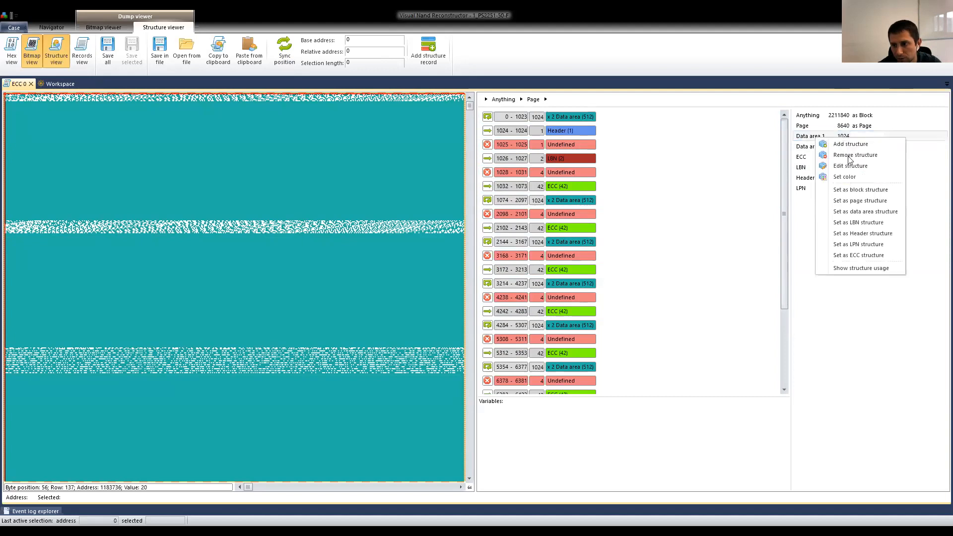
left_click(867, 211)
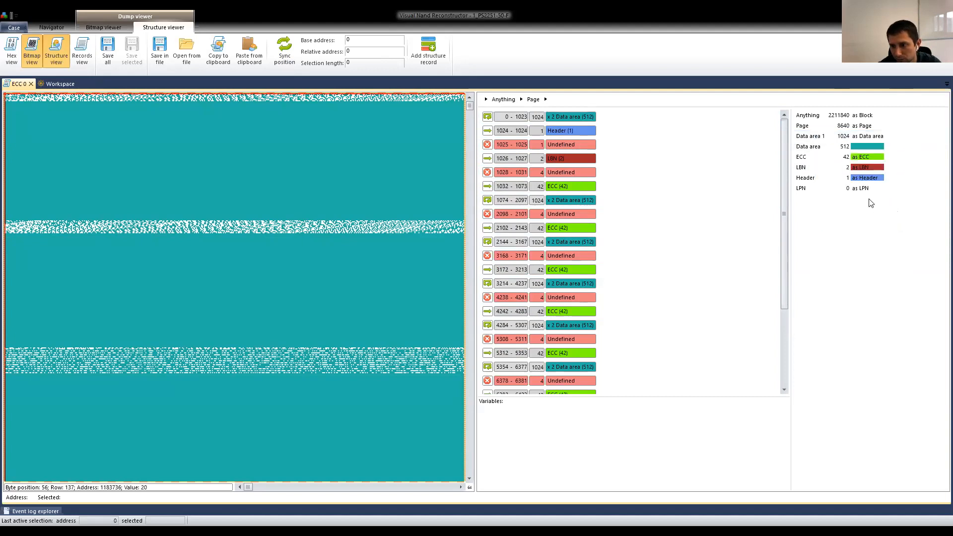
Compare the Data area and Data area 1 entries with the ranges used throughout the Page structure.
left_click(816, 147)
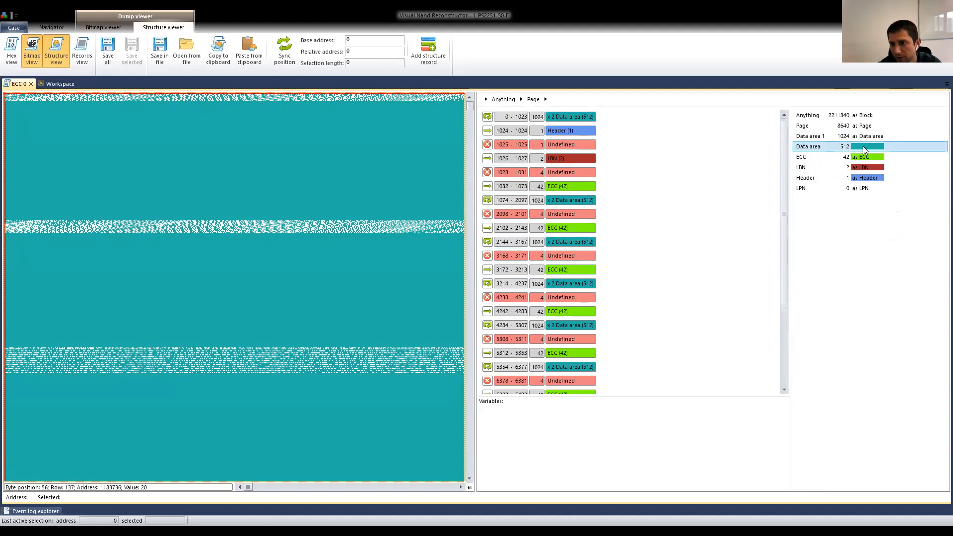
scroll(553, 188, "down", 3)
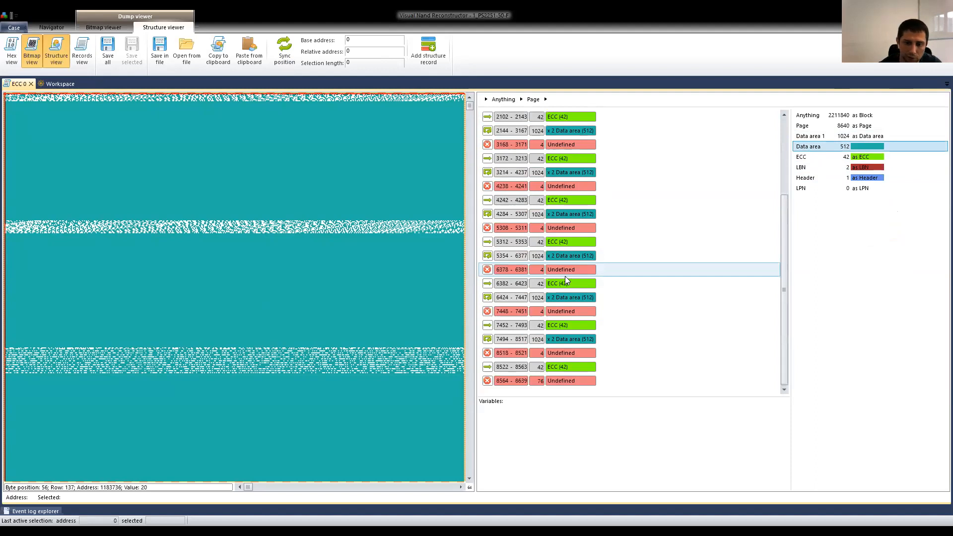
scroll(566, 280, "up", 3)
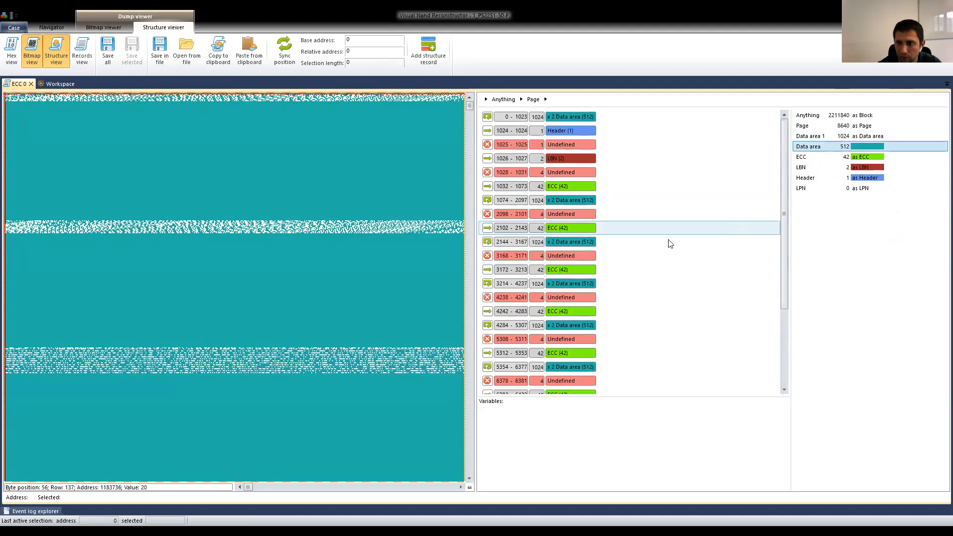
left_click(821, 138)
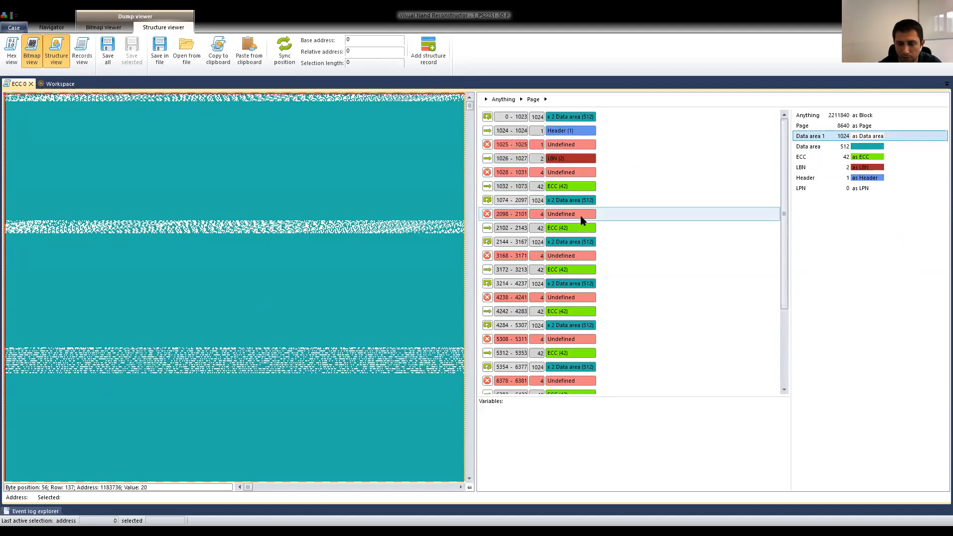
scroll(558, 278, "down", 3)
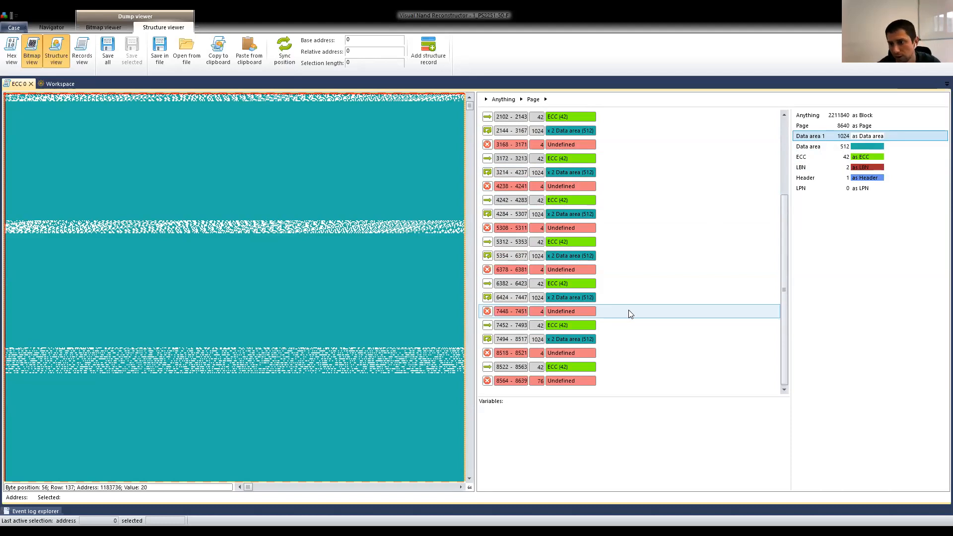
Assign the data area role to the 512-byte Data area structure and remove the Data area 1 structure.
right_click(820, 148)
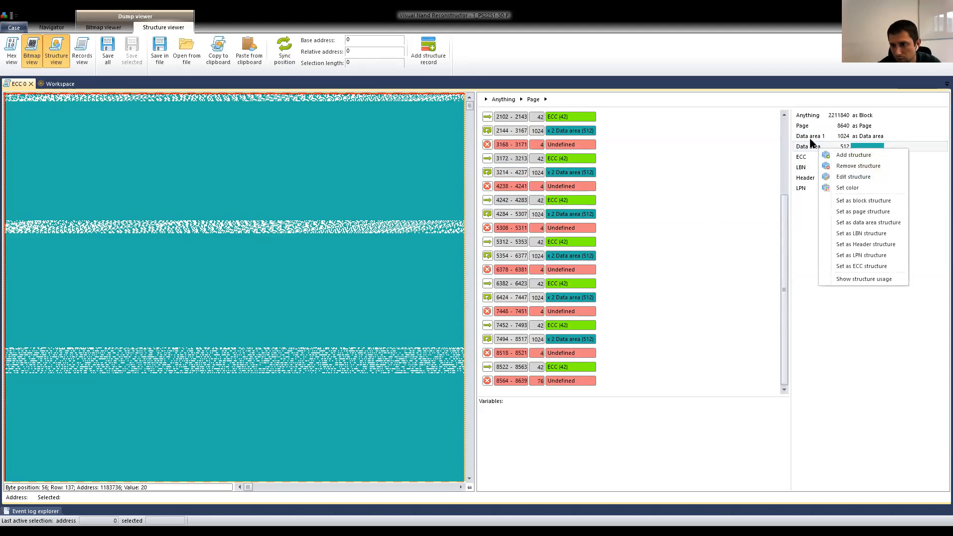
left_click(810, 144)
right_click(812, 146)
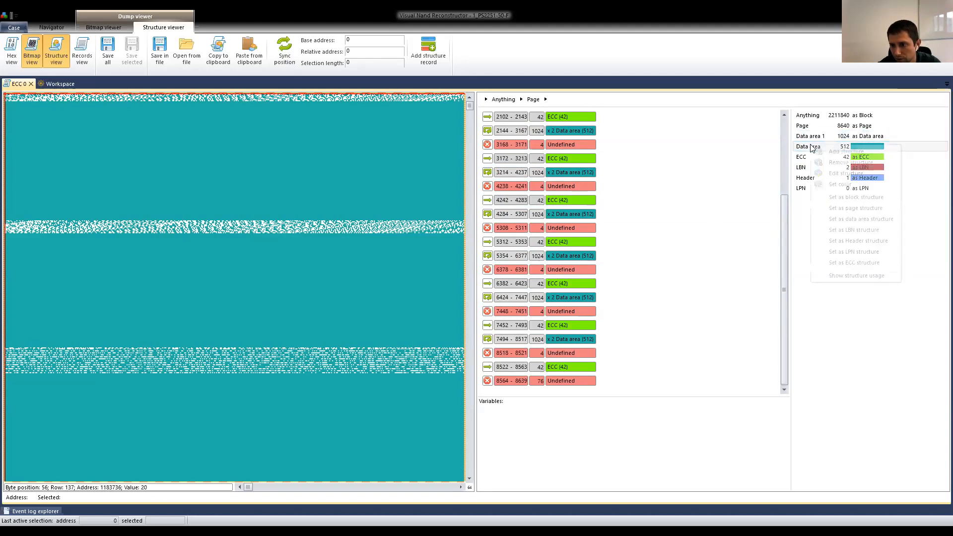
left_click(863, 219)
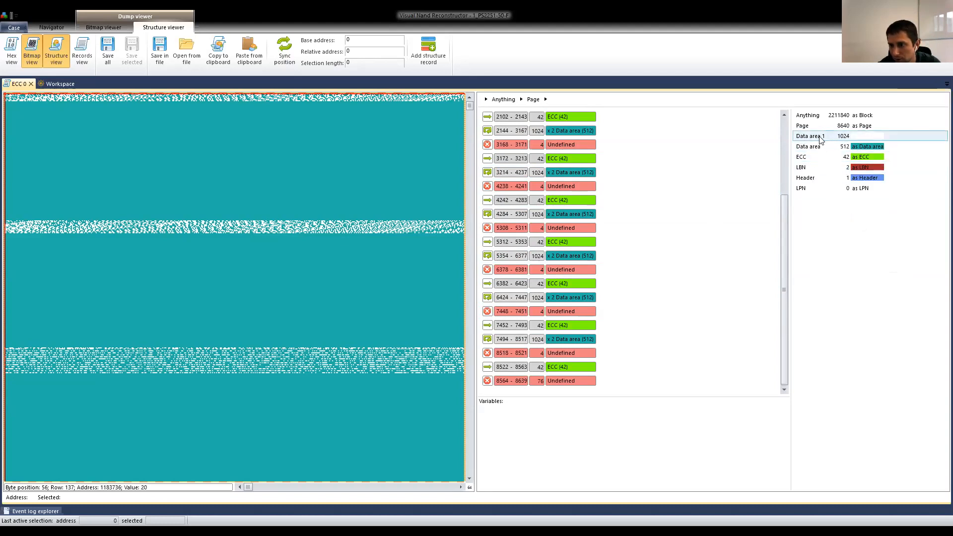
right_click(820, 140)
left_click(861, 158)
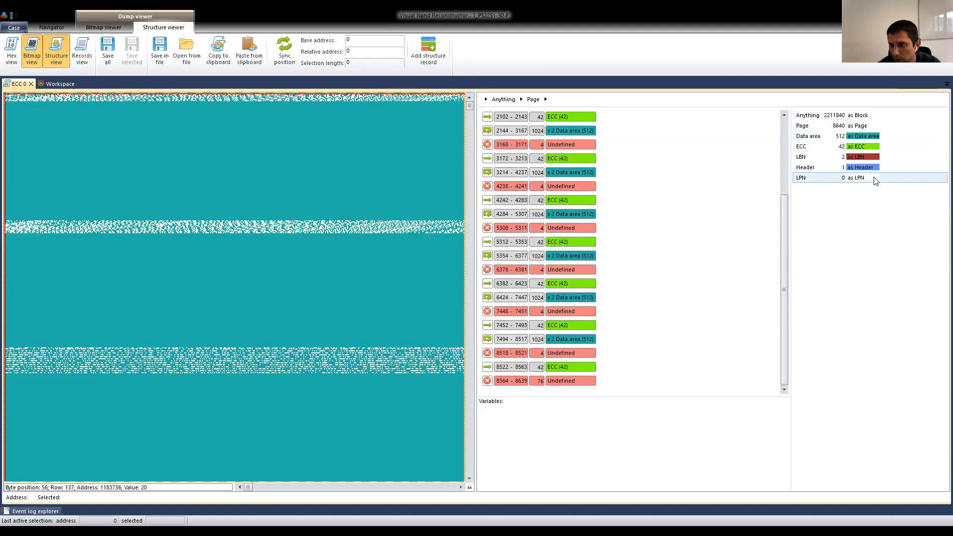
Return to the workspace and enable the ECC map for the ECC 0 element, widening its parameters area.
left_click(57, 84)
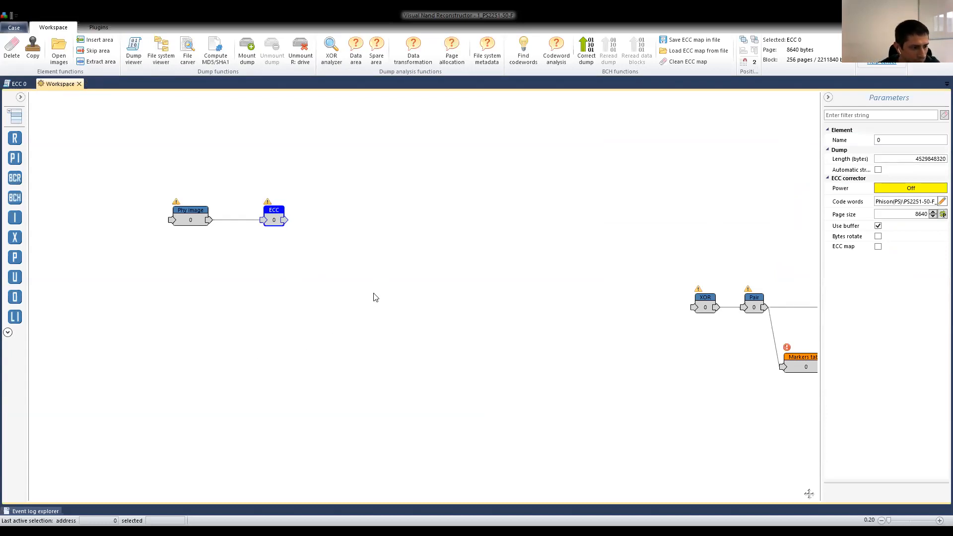
left_click_drag(208, 215, 266, 217)
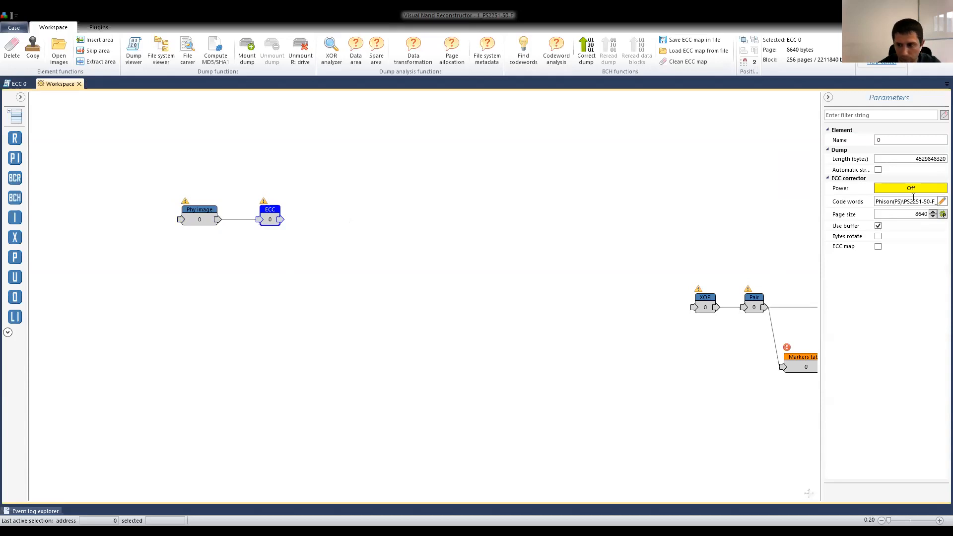
left_click_drag(817, 280, 642, 282)
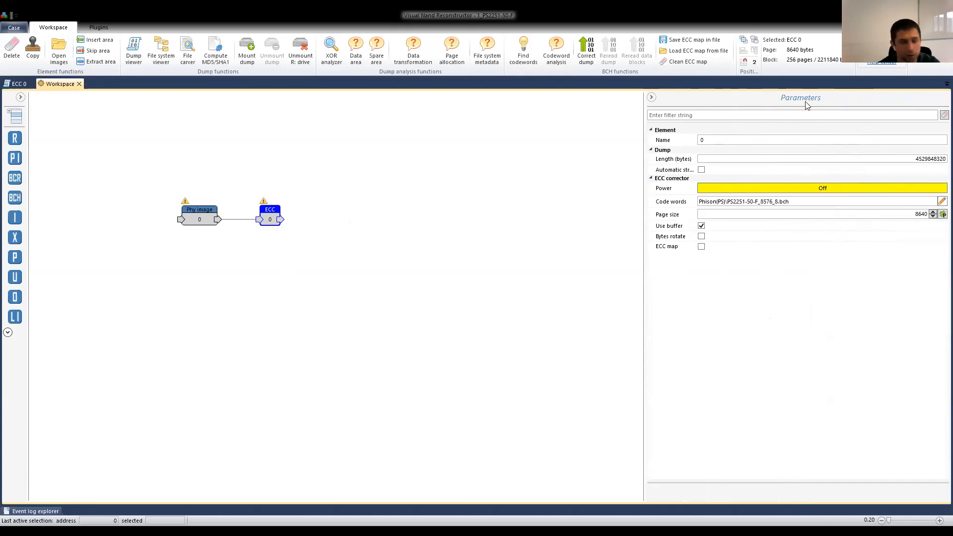
left_click(701, 246)
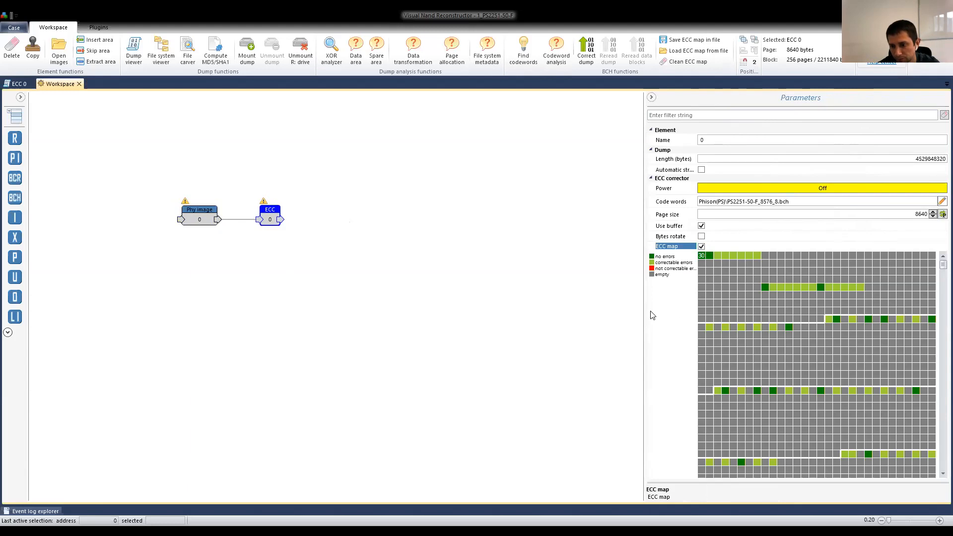
left_click_drag(644, 312, 625, 313)
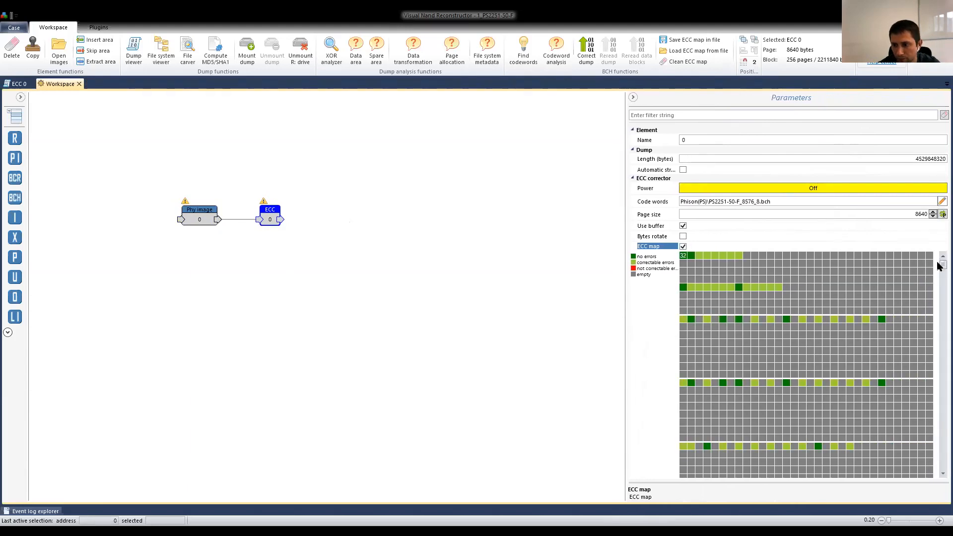
Examine the error-free and correctable cells and their addresses in the lower part of the ECC map.
left_click_drag(938, 264, 937, 398)
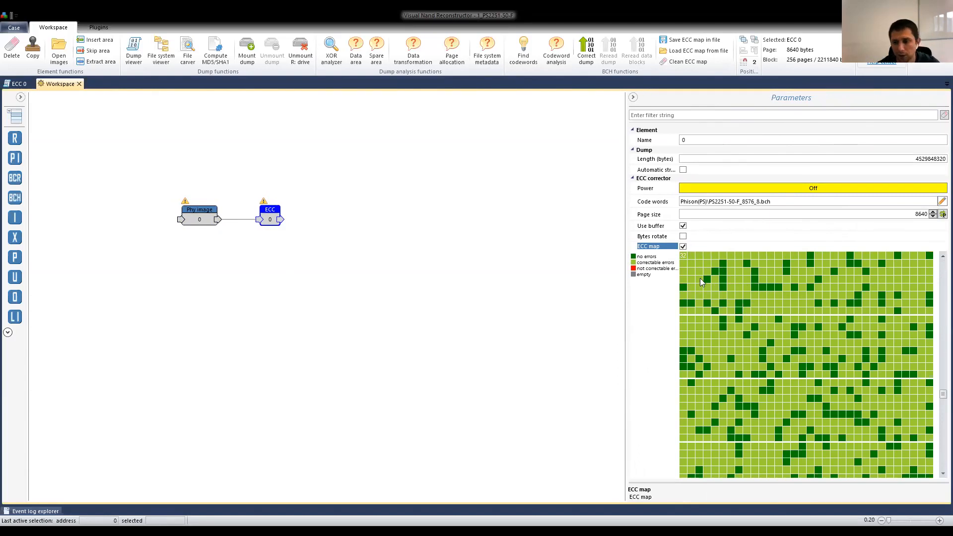
mouse_move(774, 287)
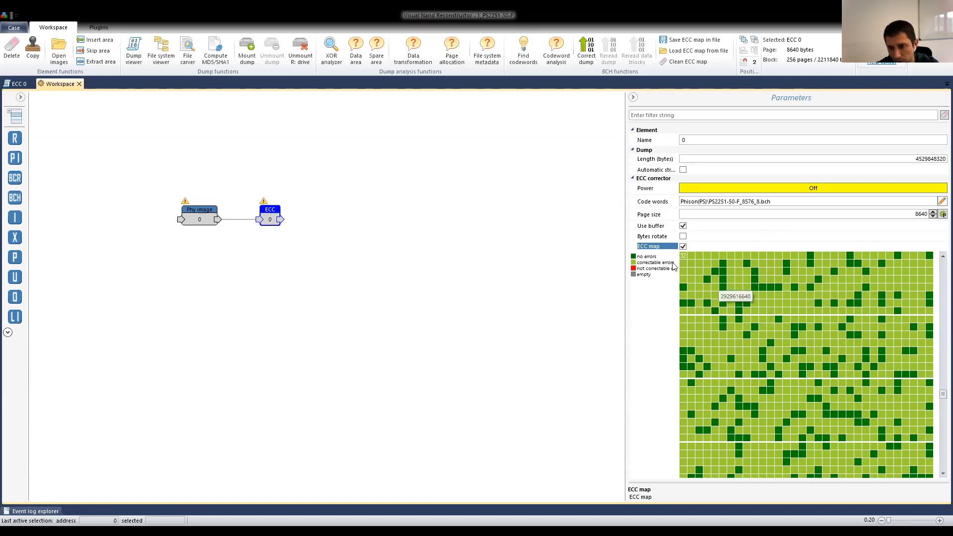
mouse_move(792, 308)
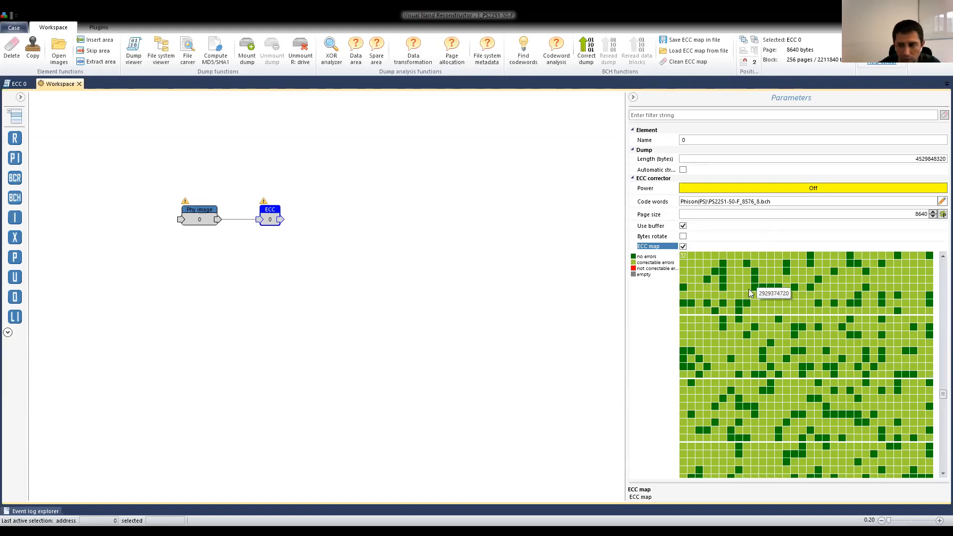
mouse_move(820, 338)
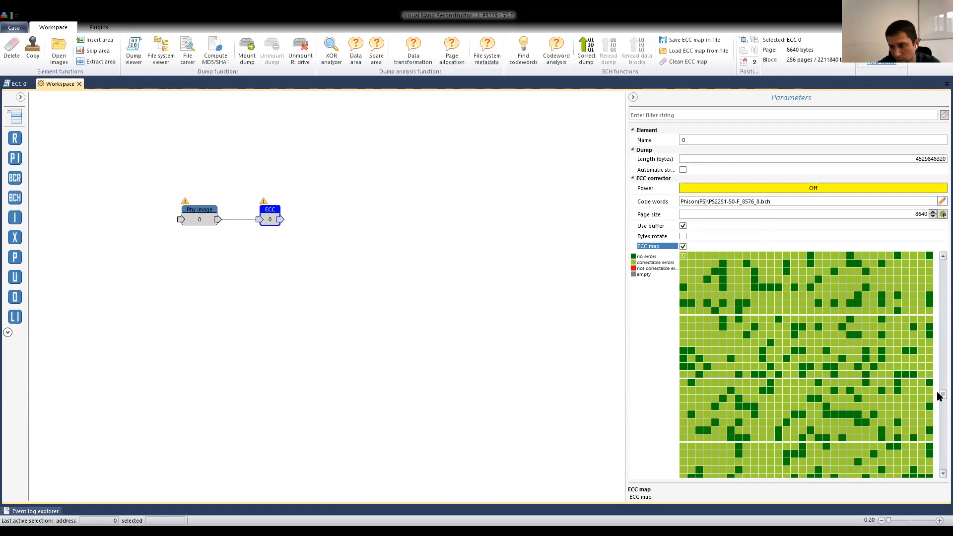
scroll(936, 397, "down", 2)
scroll(936, 407, "down", 2)
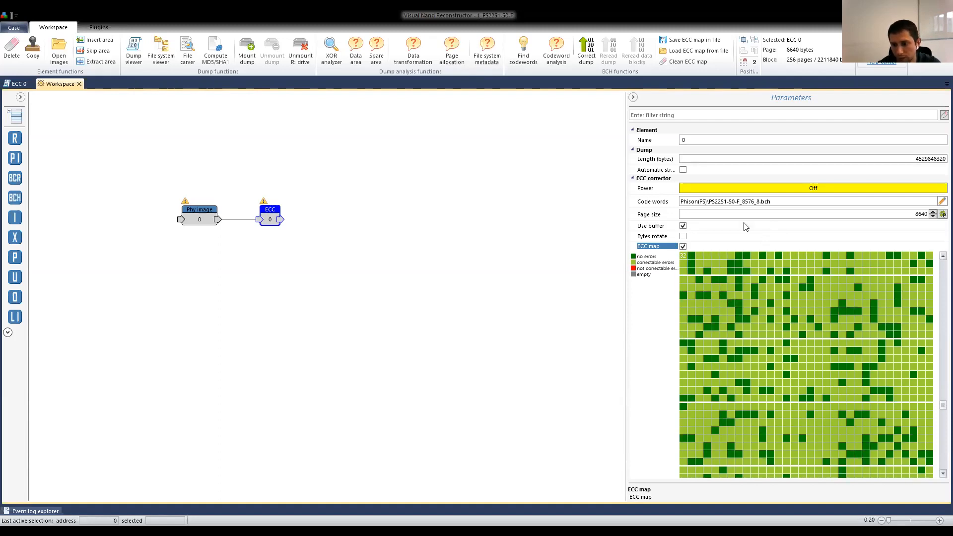
Review the payload and parity ranges in the ECC 0 element's codewords list, then close it.
left_click(941, 201)
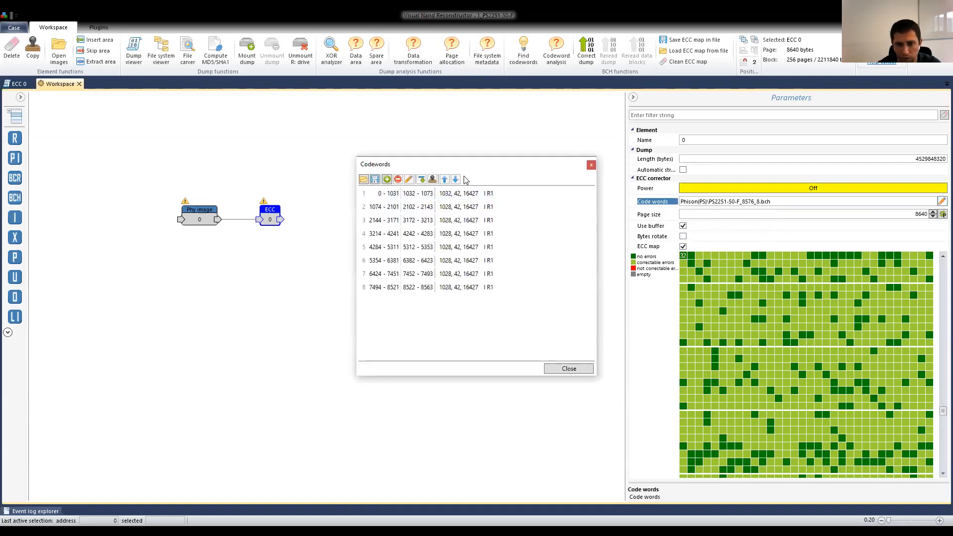
left_click_drag(476, 164, 403, 156)
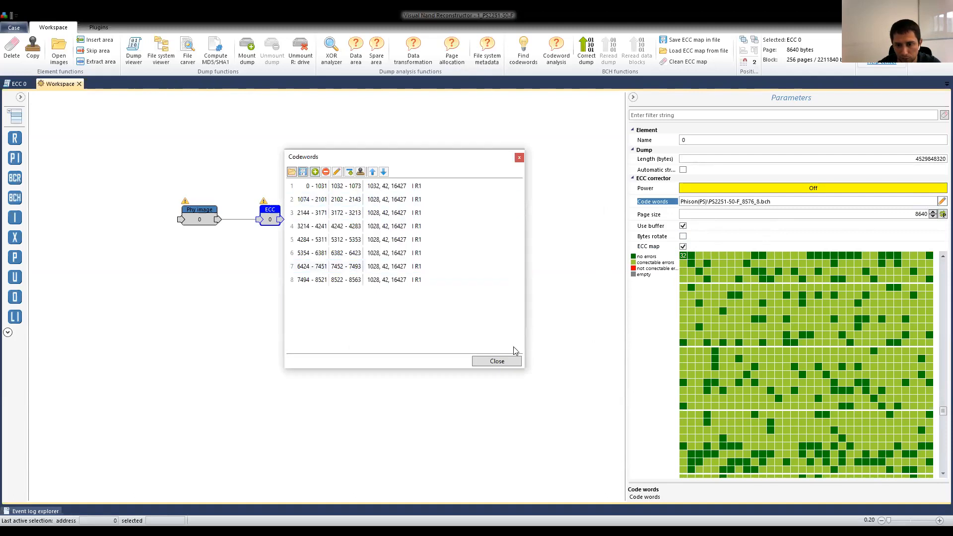
left_click(497, 361)
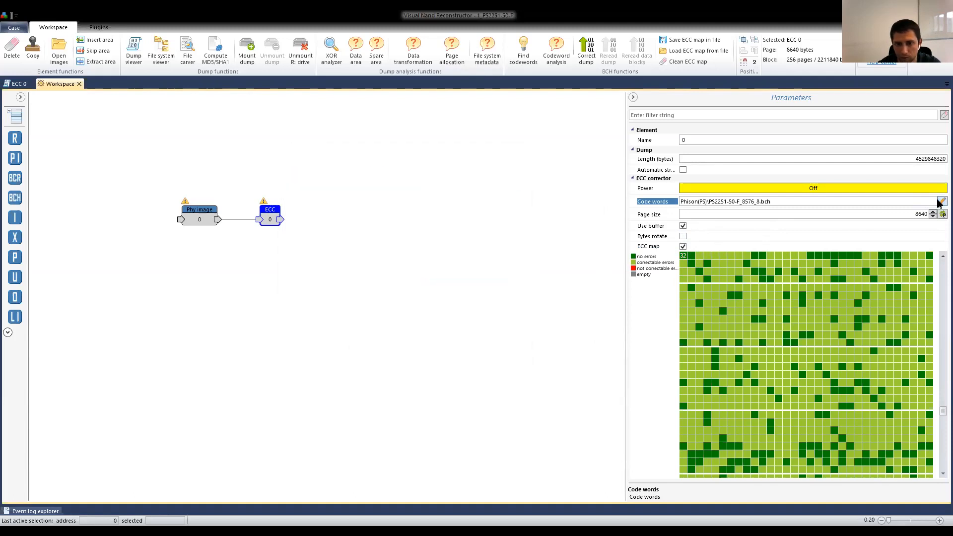
Start the first codeword's parity area at byte 1033, dropping the codewords file reference, and examine the effect on the ECC map.
left_click(941, 201)
left_click_drag(459, 165, 426, 154)
left_click(377, 184)
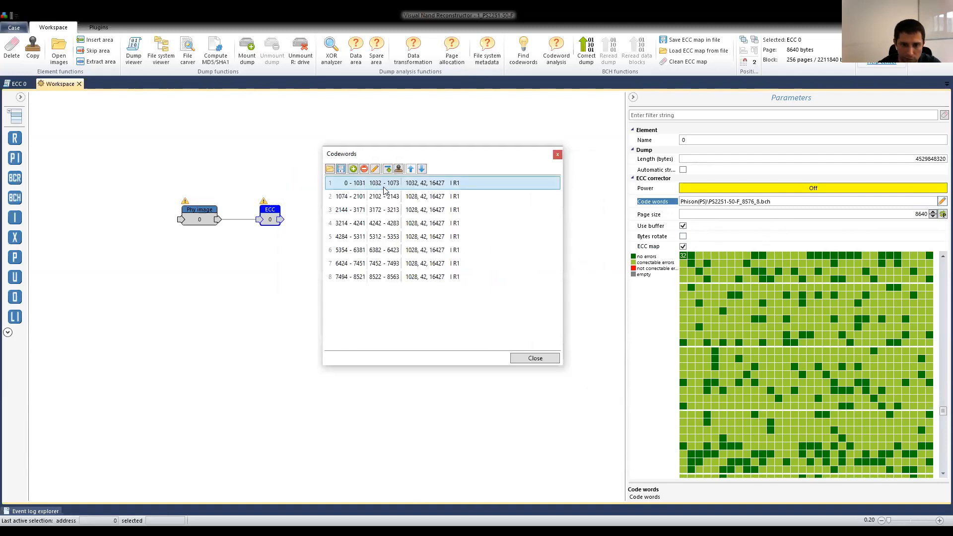
left_click(375, 170)
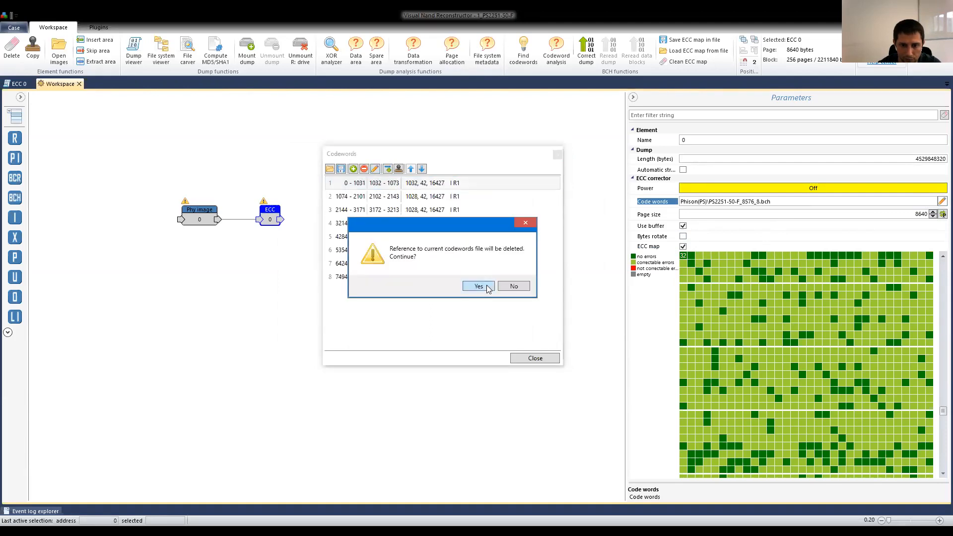
left_click(487, 289)
left_click(478, 257)
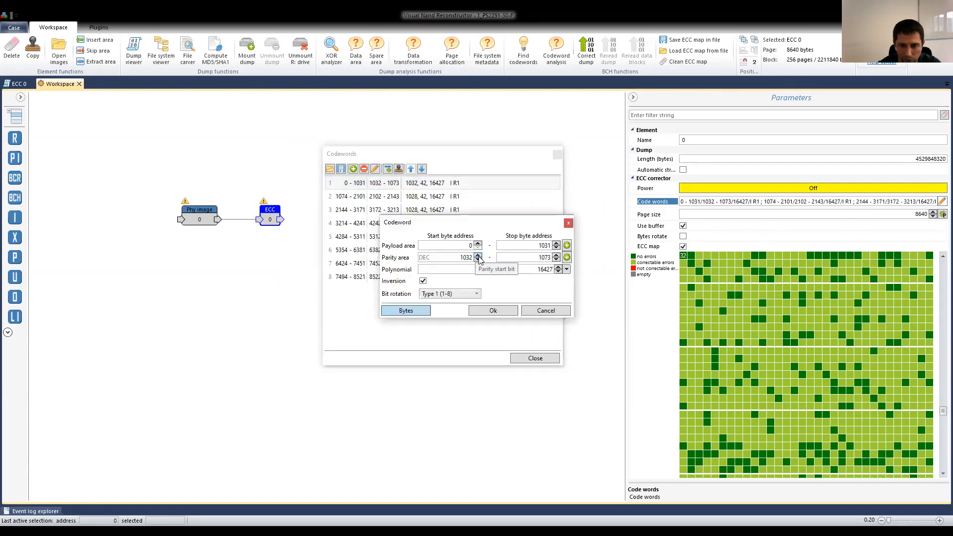
left_click(492, 310)
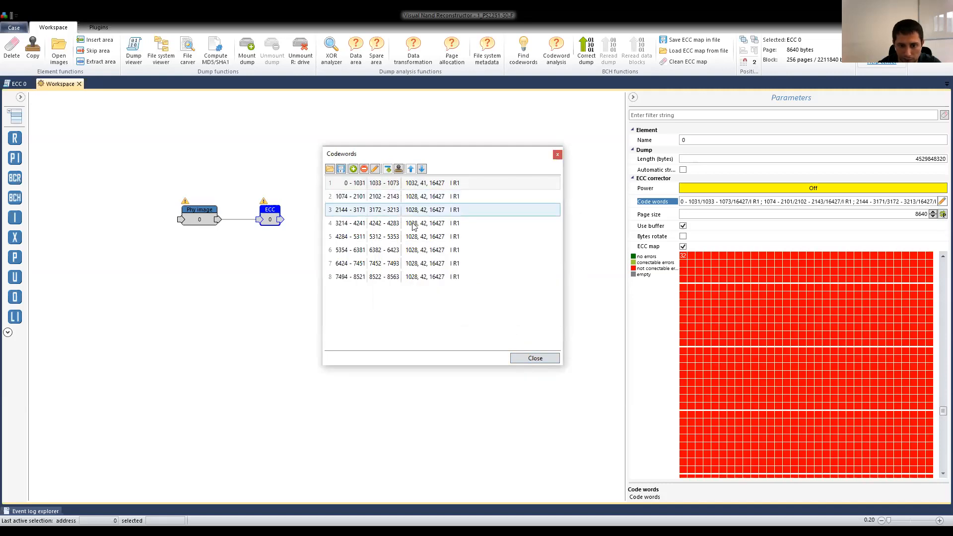
left_click(540, 355)
mouse_move(716, 334)
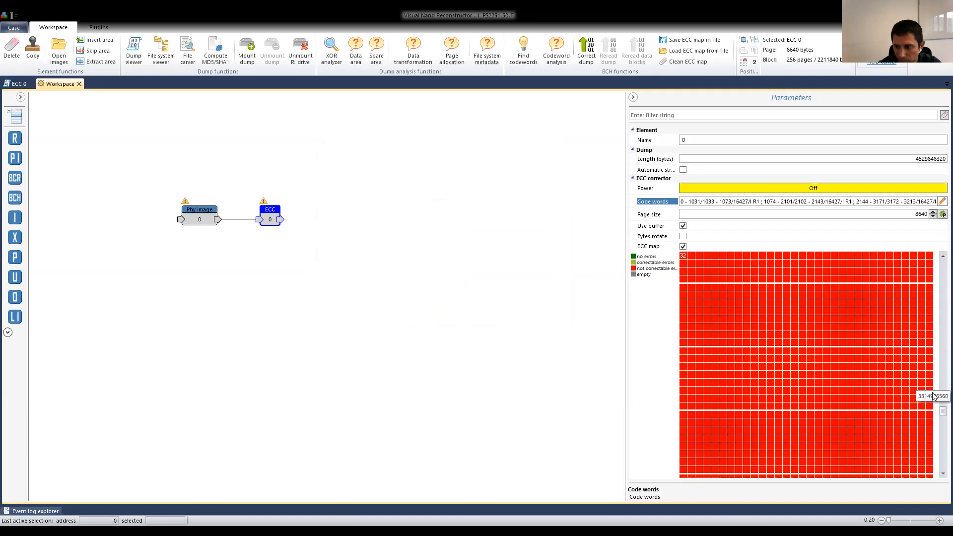
left_click_drag(937, 328, 937, 405)
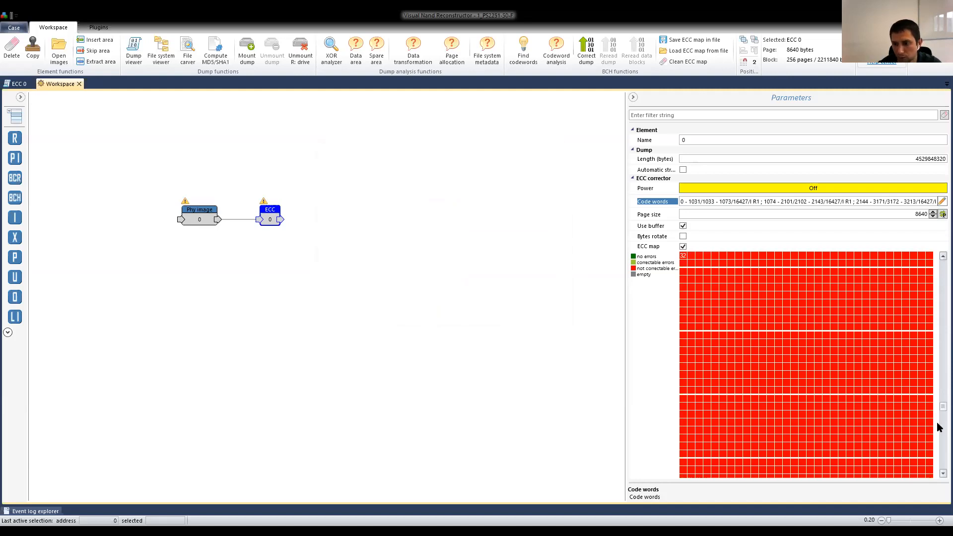
mouse_move(804, 385)
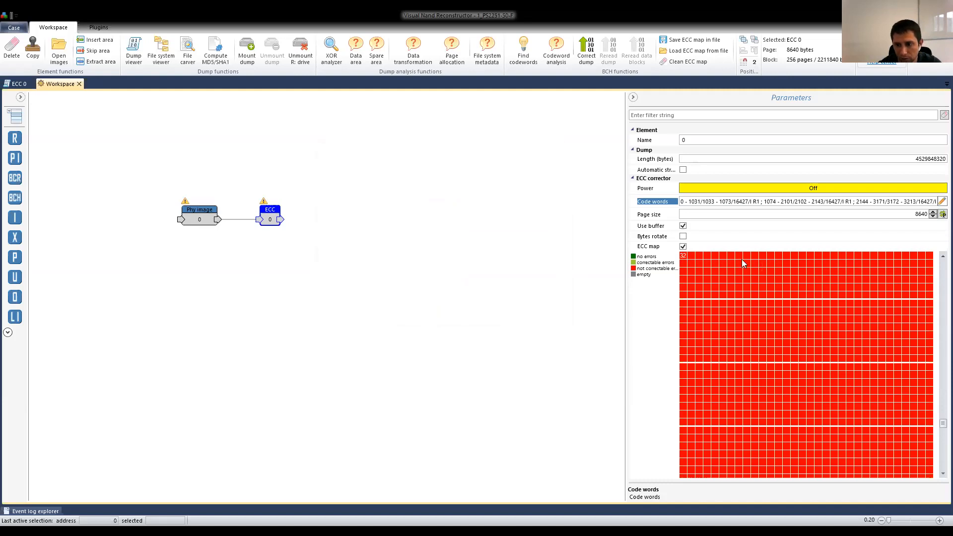
Find codewords for the ECC 0 element and apply the PS2251-50-F_8576_8.bch file.
mouse_move(622, 297)
left_mouse_down()
mouse_move(871, 303)
mouse_move(629, 311)
left_mouse_up()
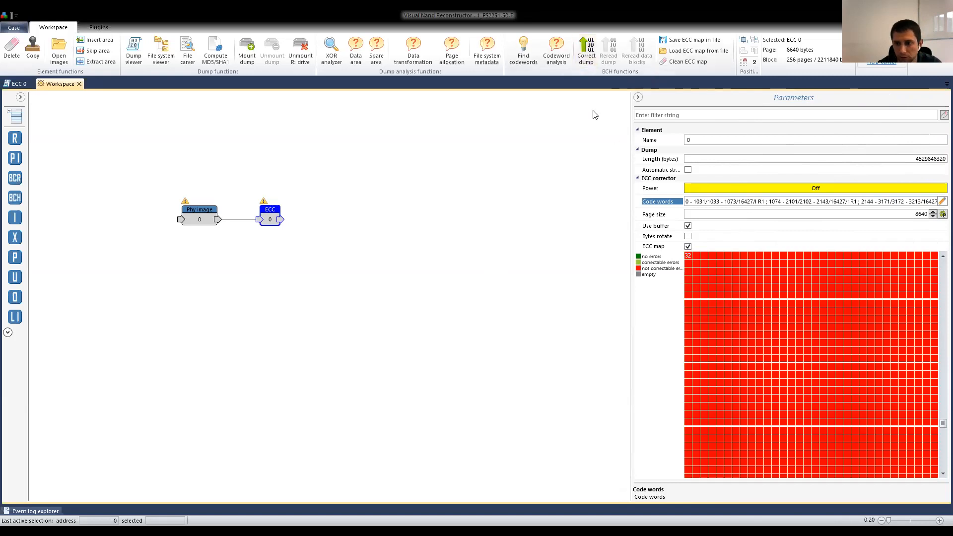
left_click(519, 49)
left_click(390, 244)
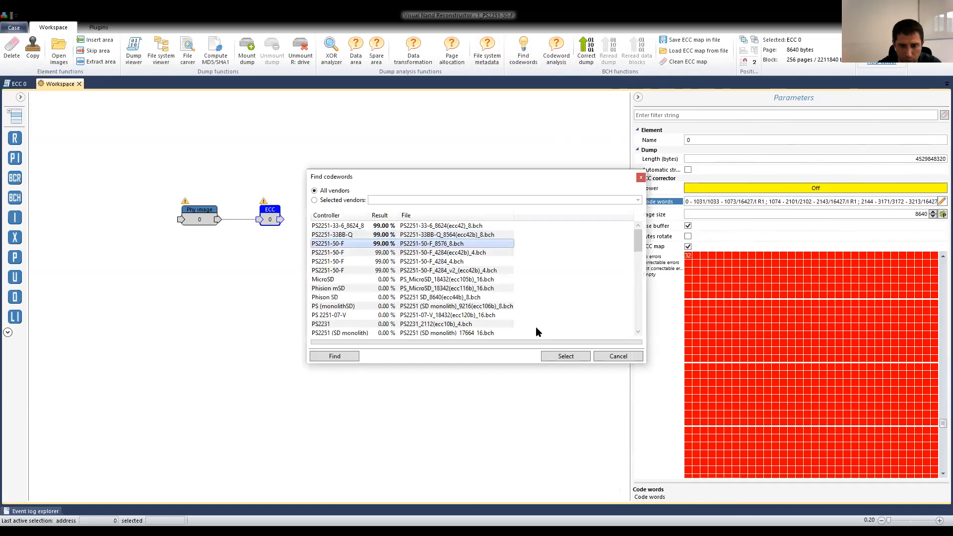
left_click(565, 357)
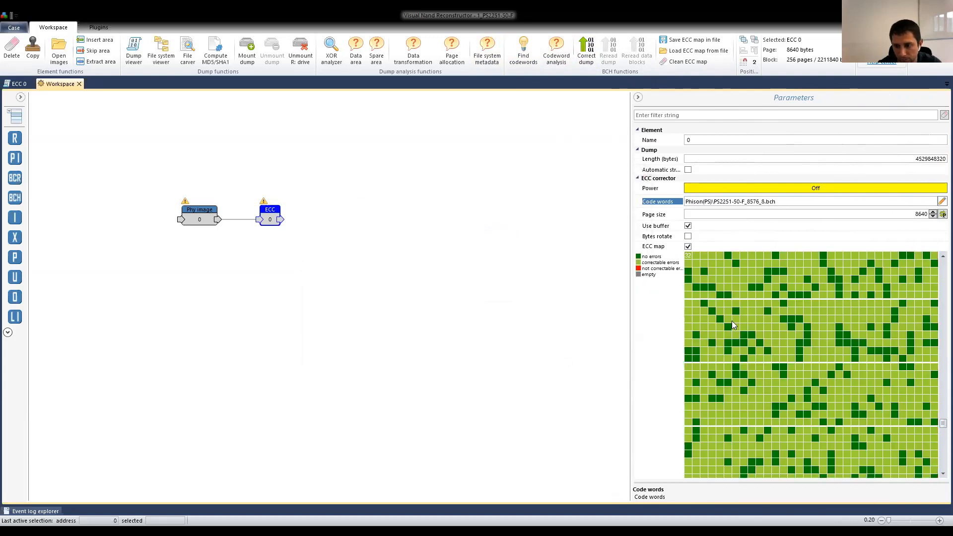
Move the XOR, Pair, Markers table and Log image group beside the ECC element and connect the ECC output to the XOR input.
left_click_drag(628, 321, 799, 330)
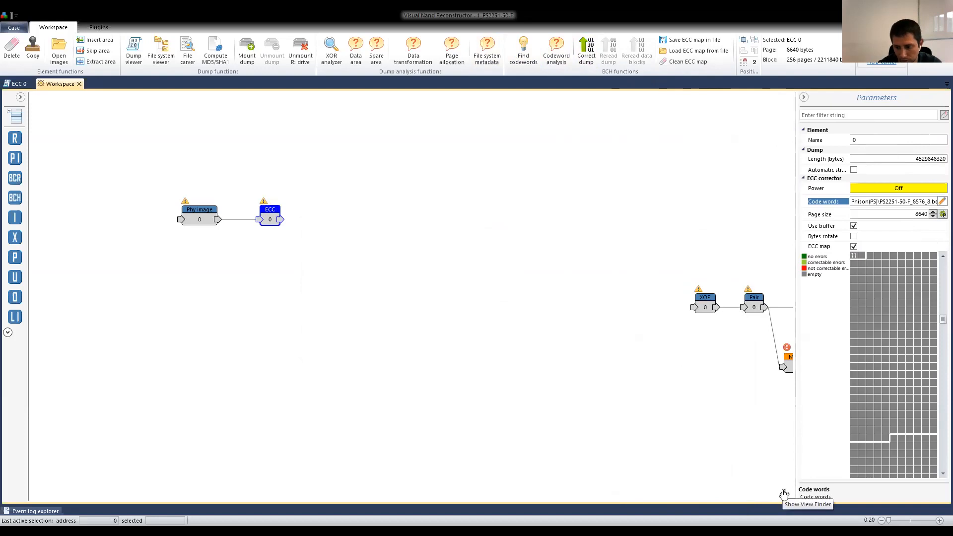
left_click(783, 493)
left_click(743, 449)
left_click_drag(496, 200, 735, 327)
left_click_drag(722, 252, 392, 158)
left_click_drag(748, 448, 729, 441)
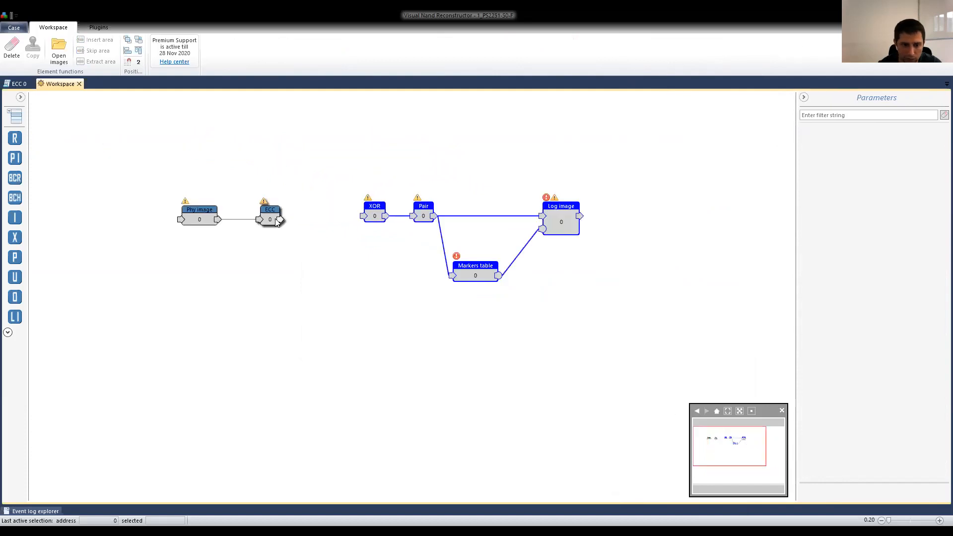
left_click_drag(281, 219, 363, 216)
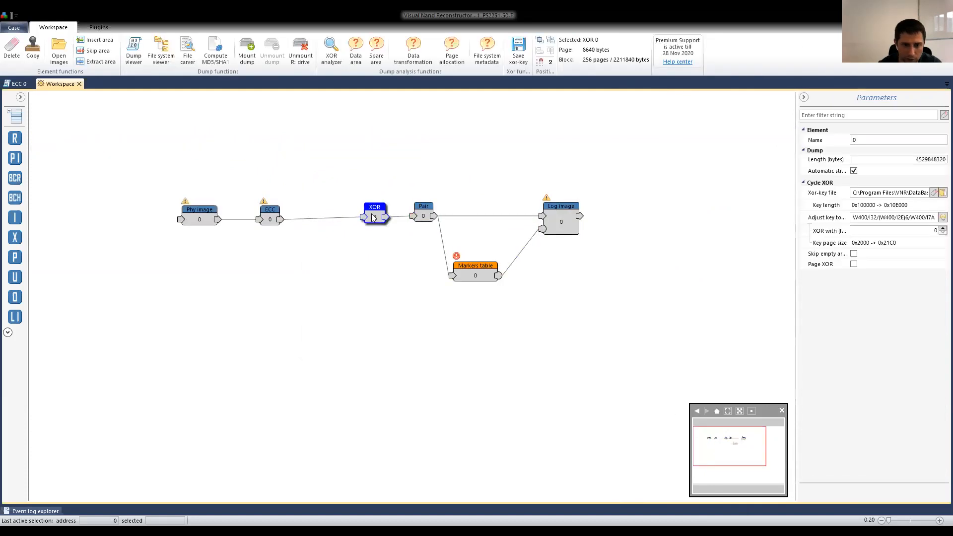
Line up the XOR and Pair elements in one row with the ECC and Log image elements.
left_click(424, 218)
left_click(475, 274)
left_click(558, 228)
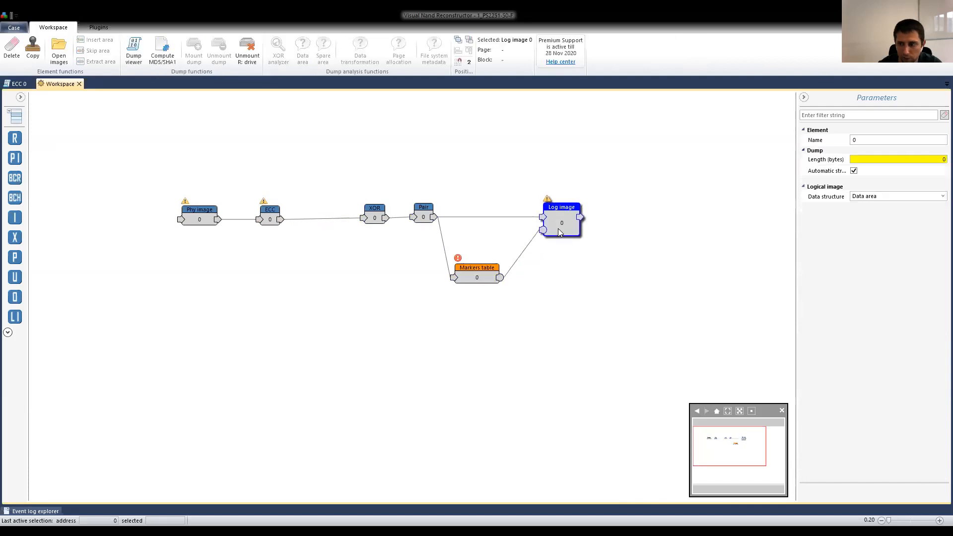
left_click(485, 278)
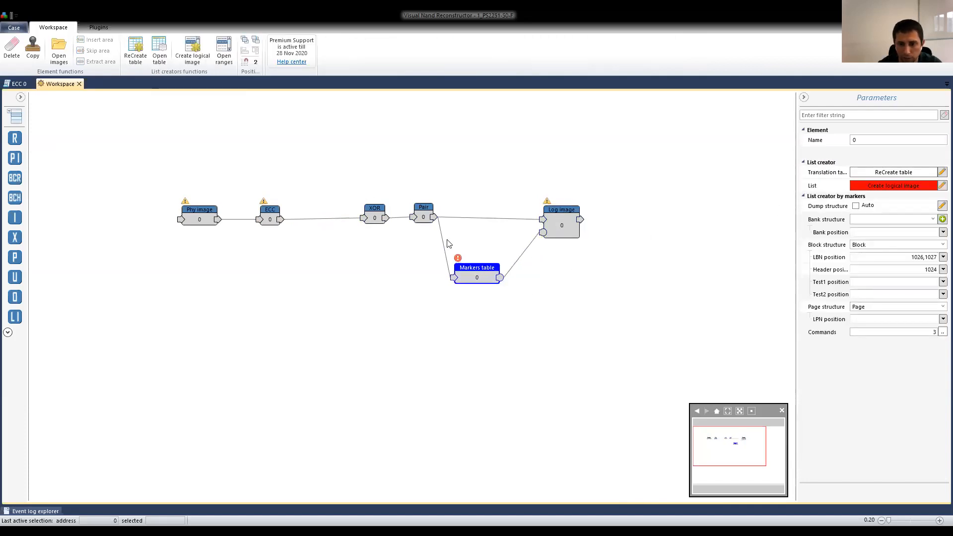
mouse_move(354, 162)
left_mouse_down()
mouse_move(387, 222)
mouse_move(437, 245)
mouse_move(394, 143)
mouse_move(400, 152)
mouse_move(354, 149)
left_mouse_up()
left_click(401, 147)
left_click_drag(430, 173, 345, 132)
left_click_drag(397, 155, 413, 250)
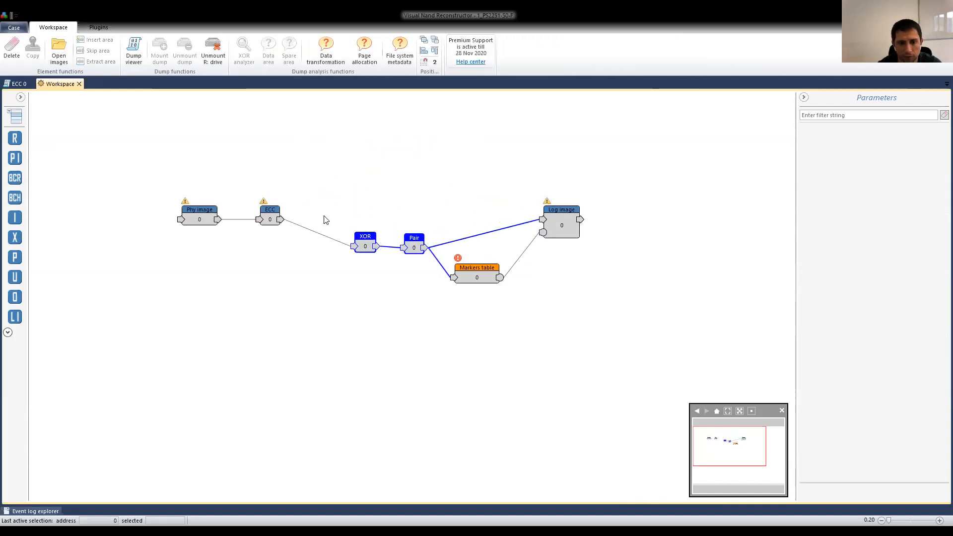
left_click_drag(356, 244, 358, 219)
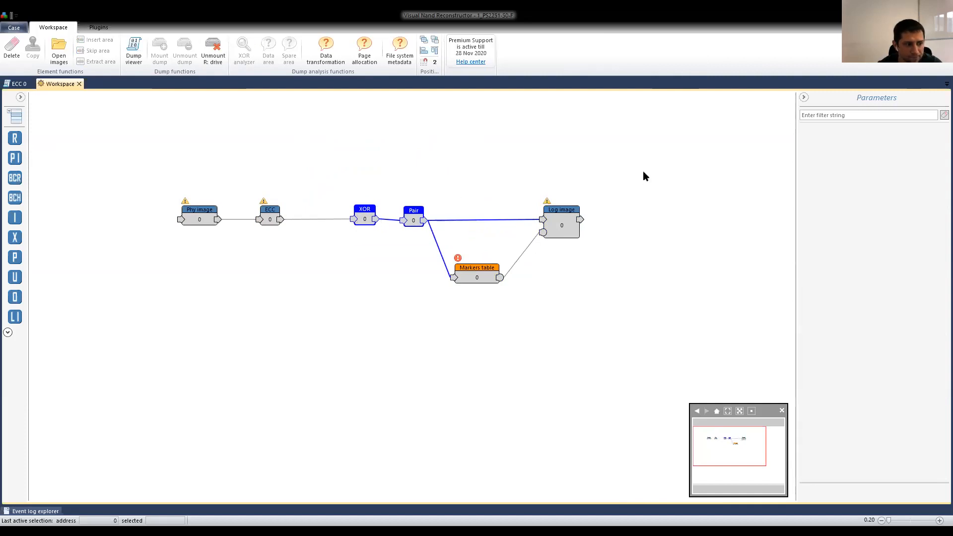
Create the logical image from the Markers table element with the Auto option.
left_click(492, 276)
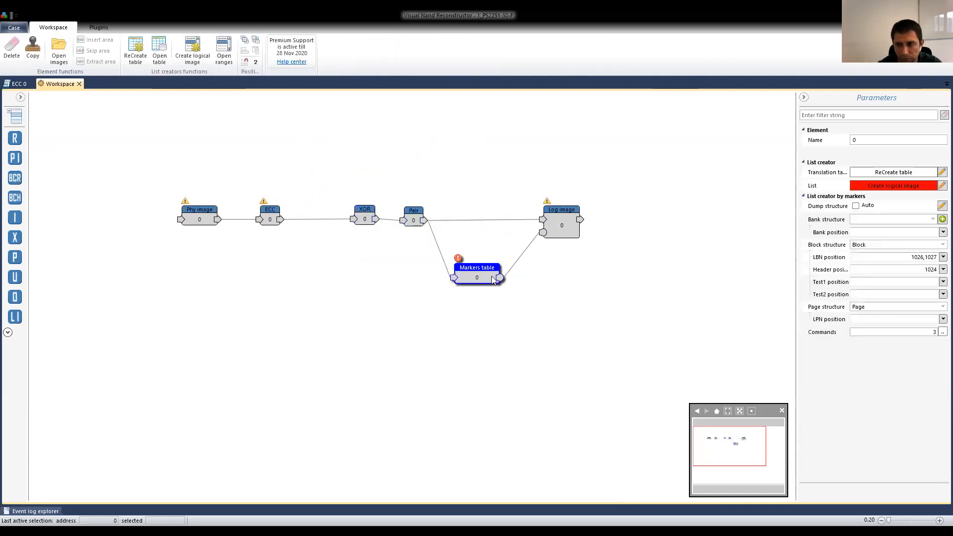
left_click(891, 191)
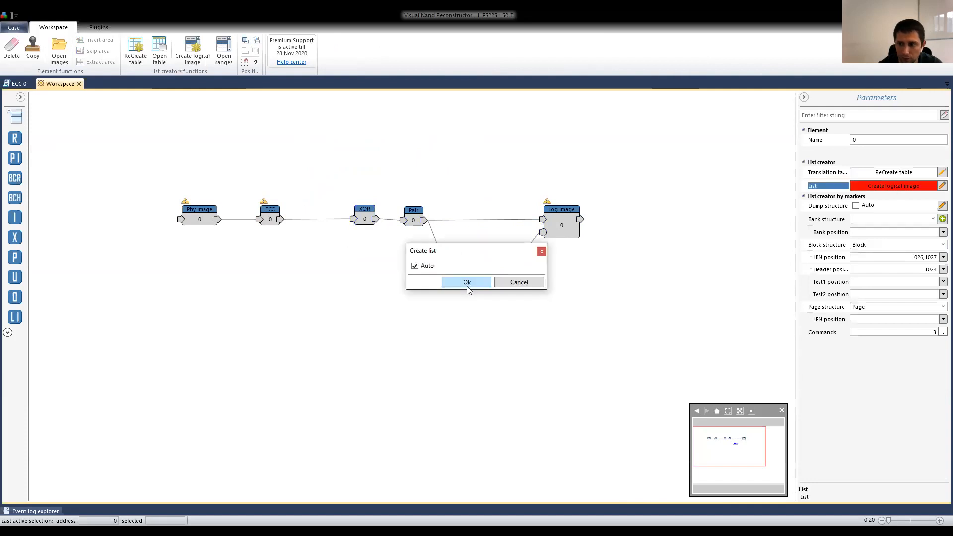
left_click(466, 282)
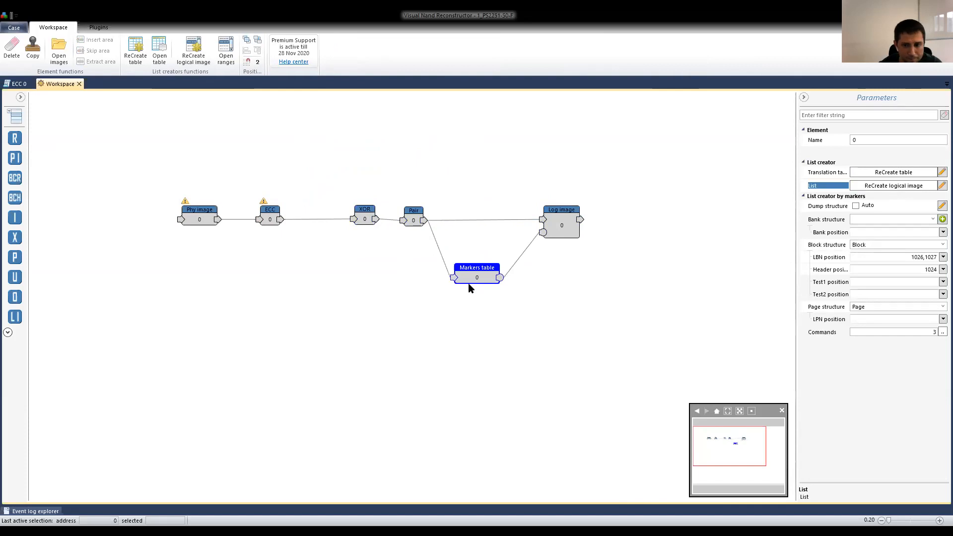
Open the Log image element in the file system viewer and expand the MBR and FAT32 volume down to the Root folder.
left_click(564, 230)
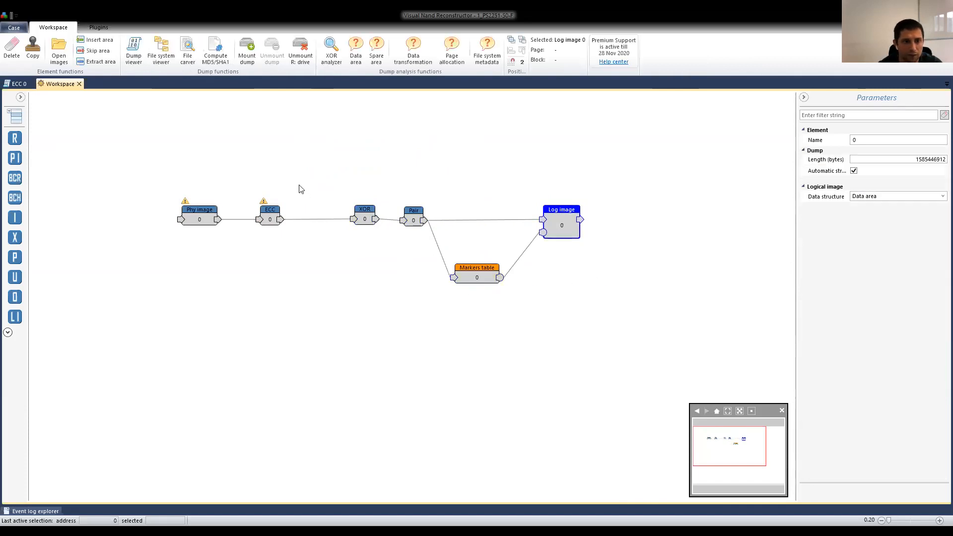
left_click(157, 56)
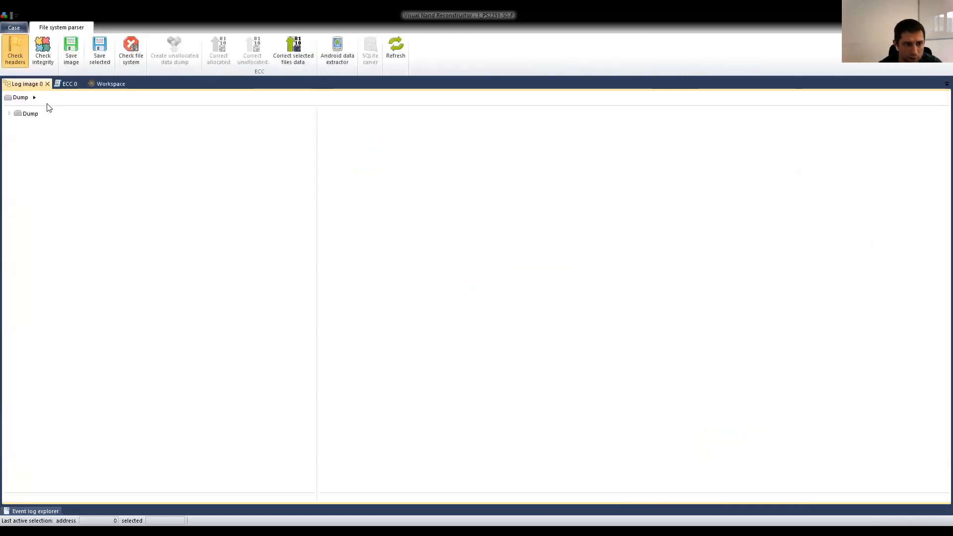
left_click(18, 124)
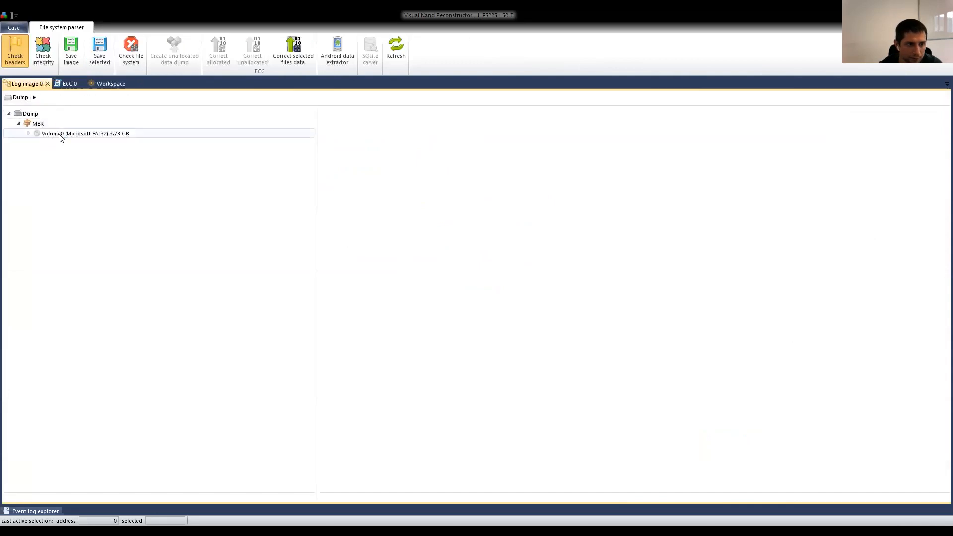
left_click(32, 134)
left_click(28, 133)
left_click(39, 144)
left_click(38, 143)
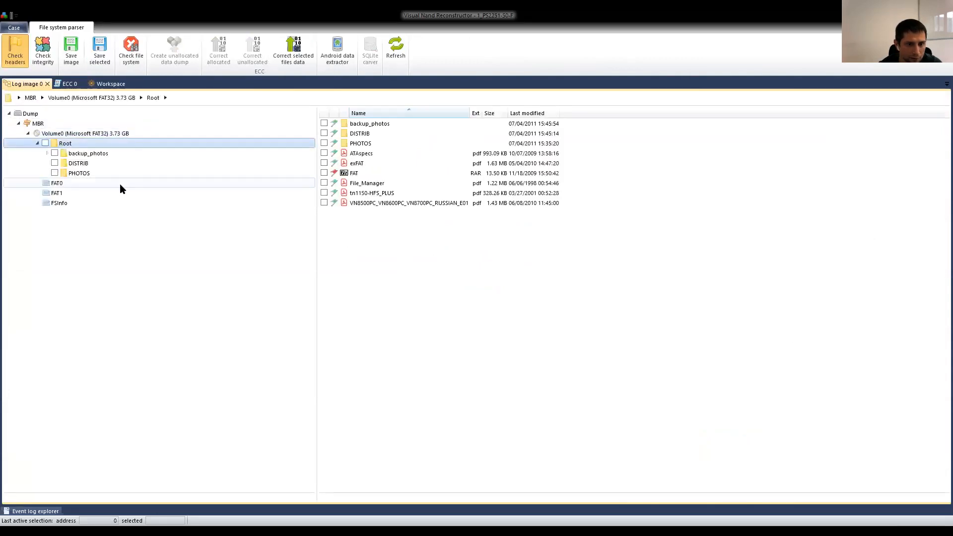
Browse the DISTRIB and PHOTOS folders, view the photo P1050449 to check its integrity, and return to the file list.
left_click(84, 165)
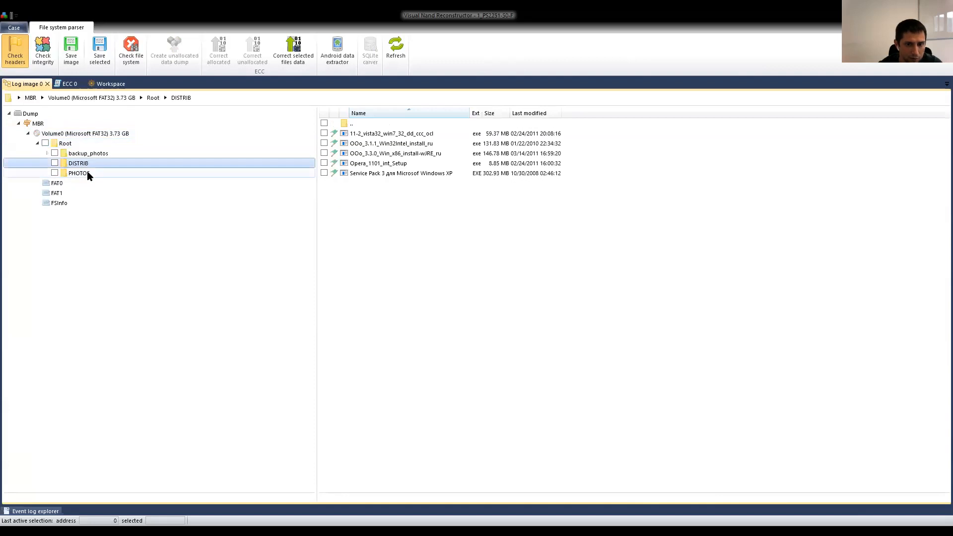
left_click(79, 173)
left_click(360, 233)
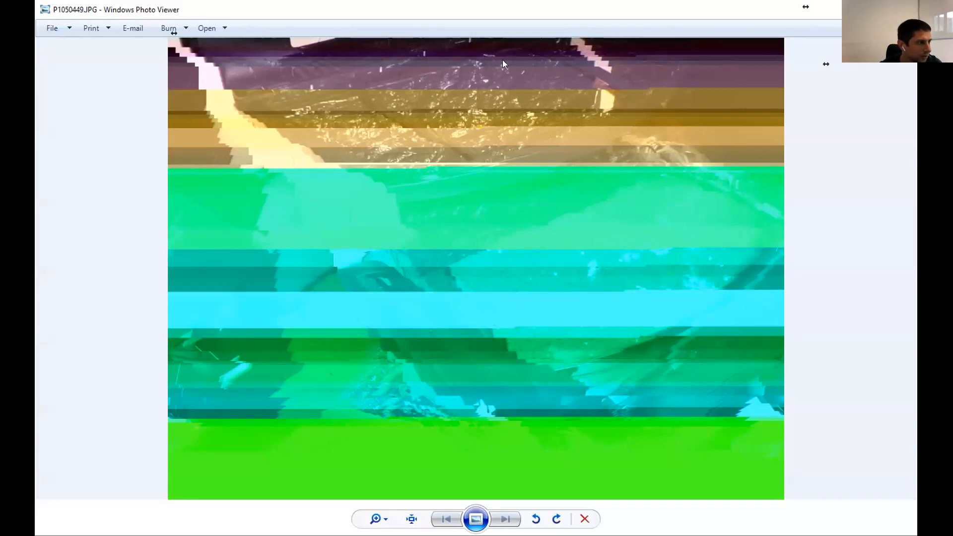
key("alt+Tab")
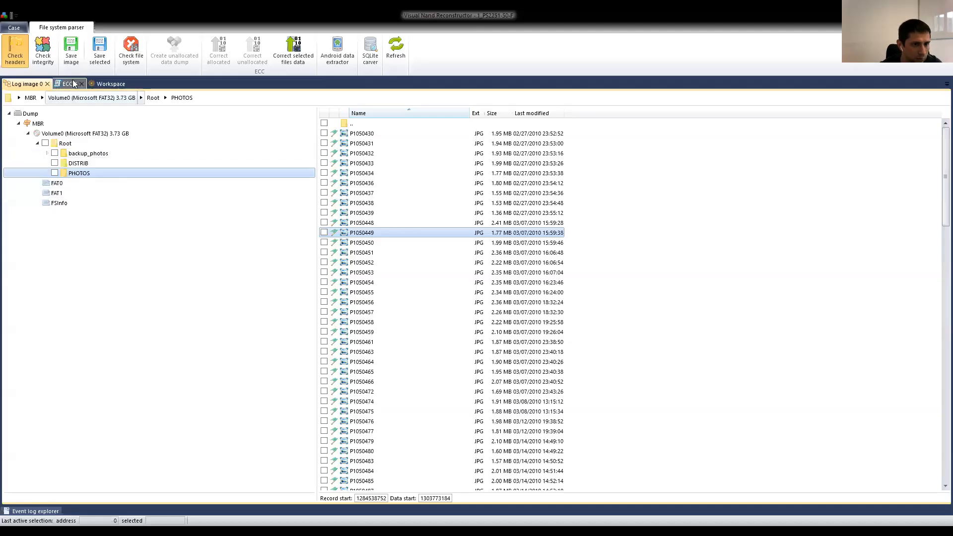
Return to the workspace, even out the spacing of the ECC, XOR and Pair elements, and select the ECC element.
left_click(110, 84)
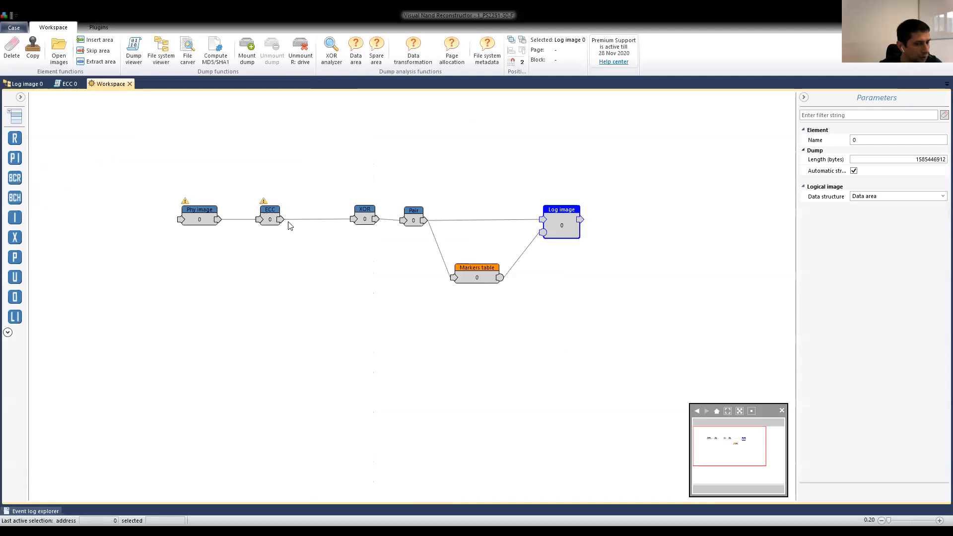
left_click(268, 214)
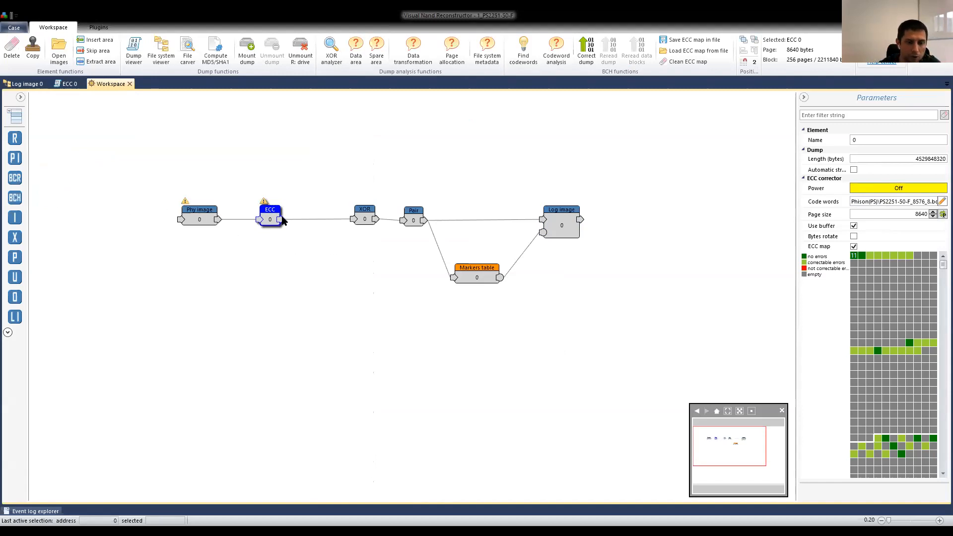
left_click_drag(269, 221, 280, 222)
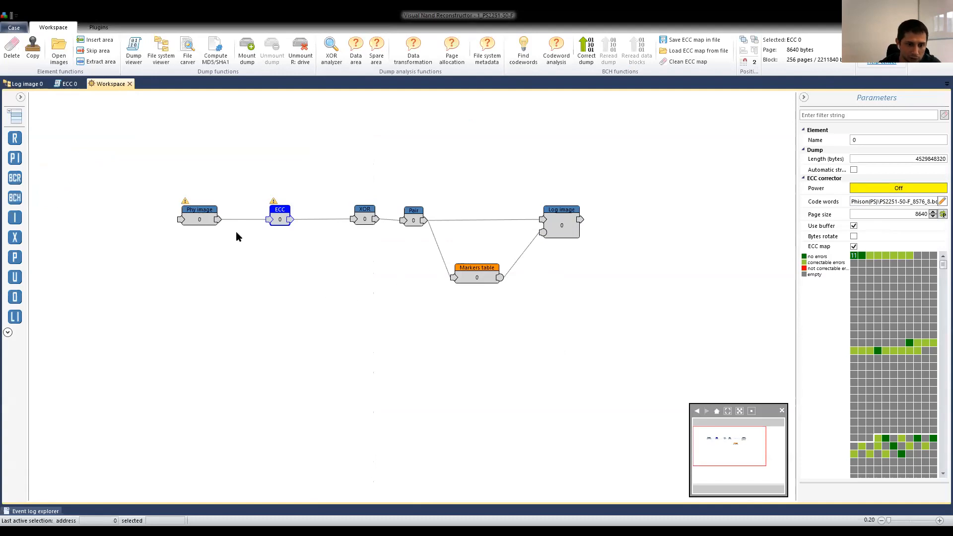
left_click(201, 218)
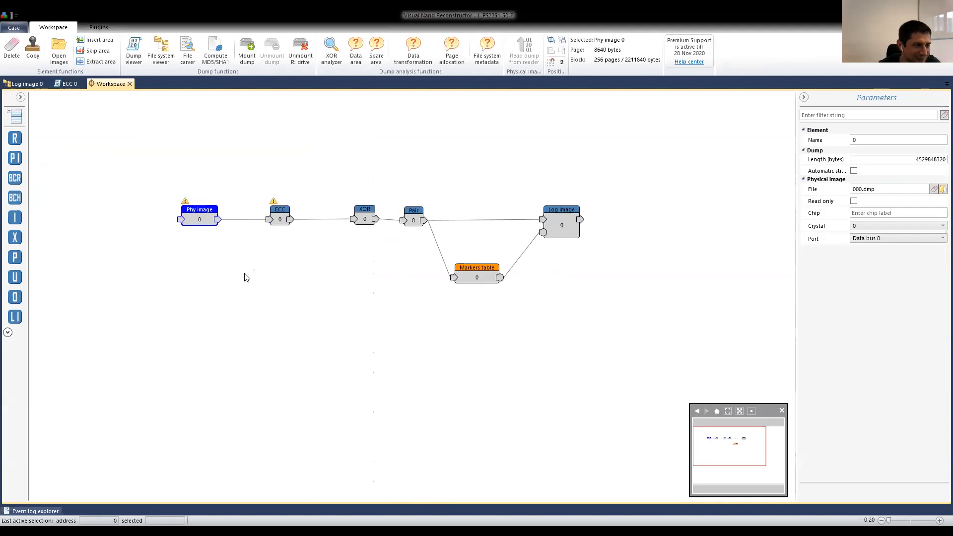
left_click(415, 219)
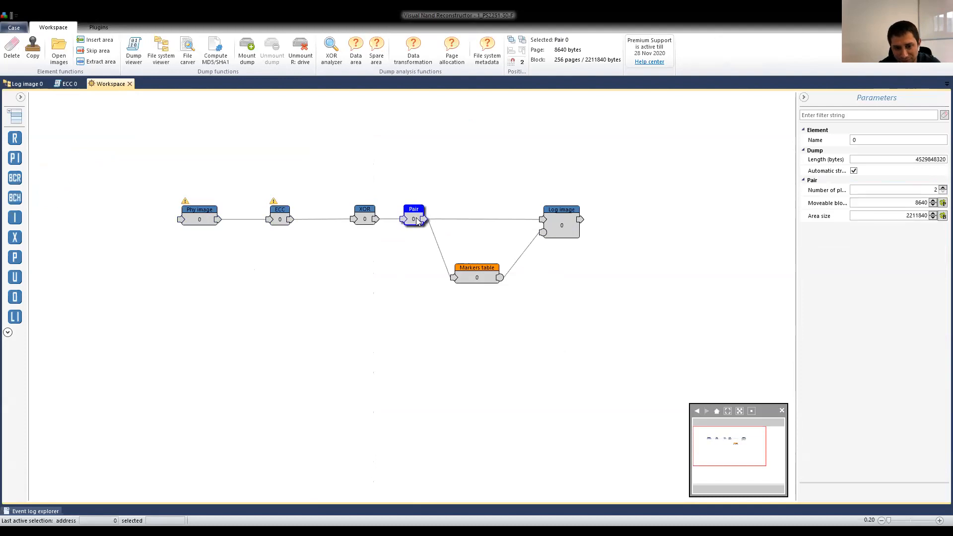
left_click(279, 217)
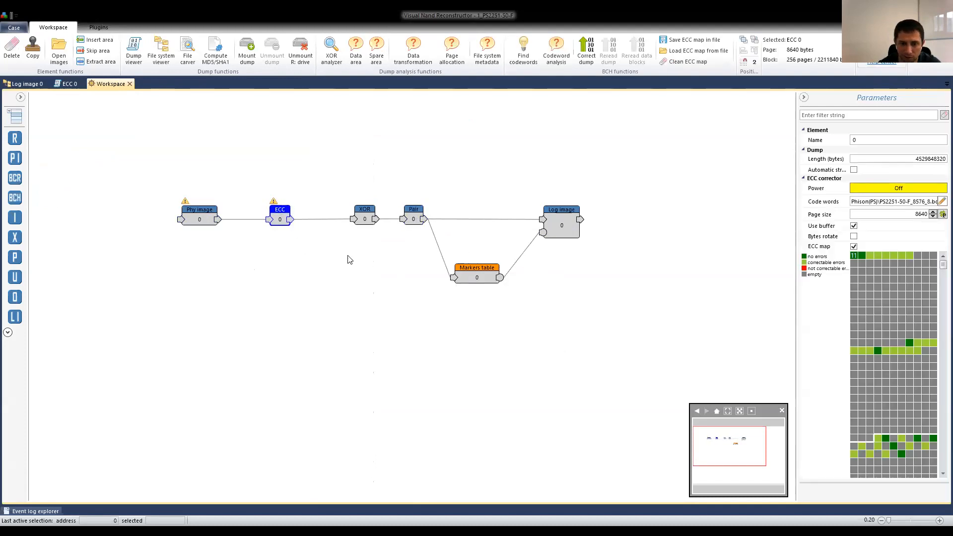
left_click(350, 223)
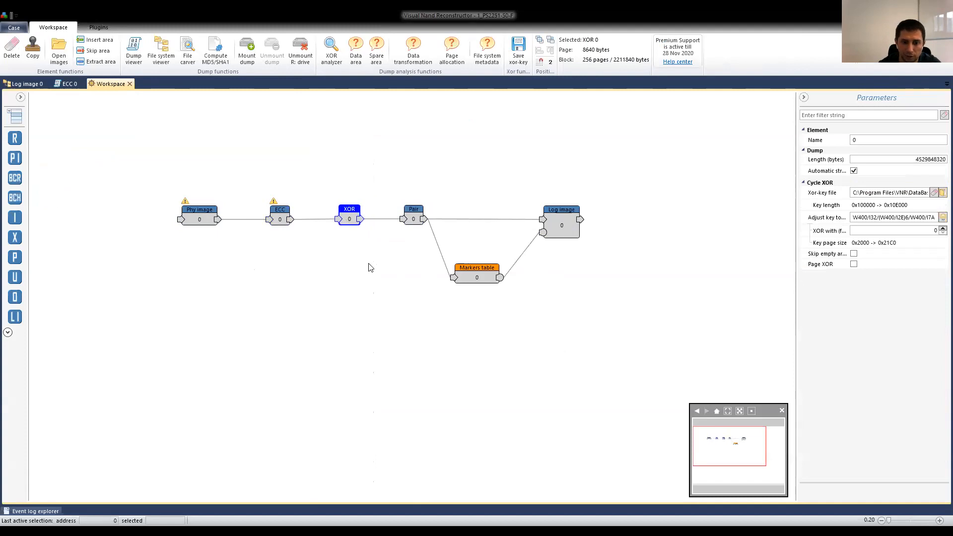
left_click(279, 221)
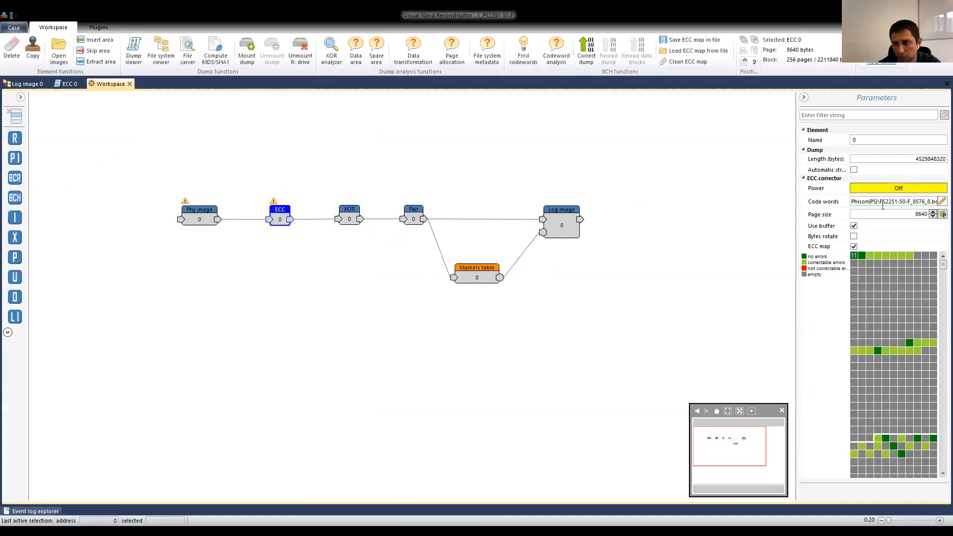
Switch on the ECC element's corrector power and refresh the file system view of the Log image.
left_click(901, 188)
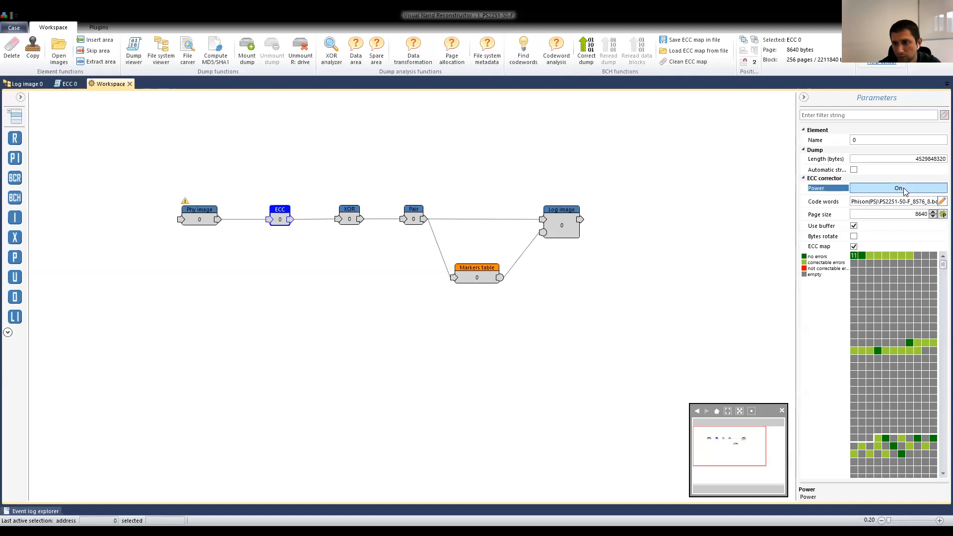
left_click(900, 188)
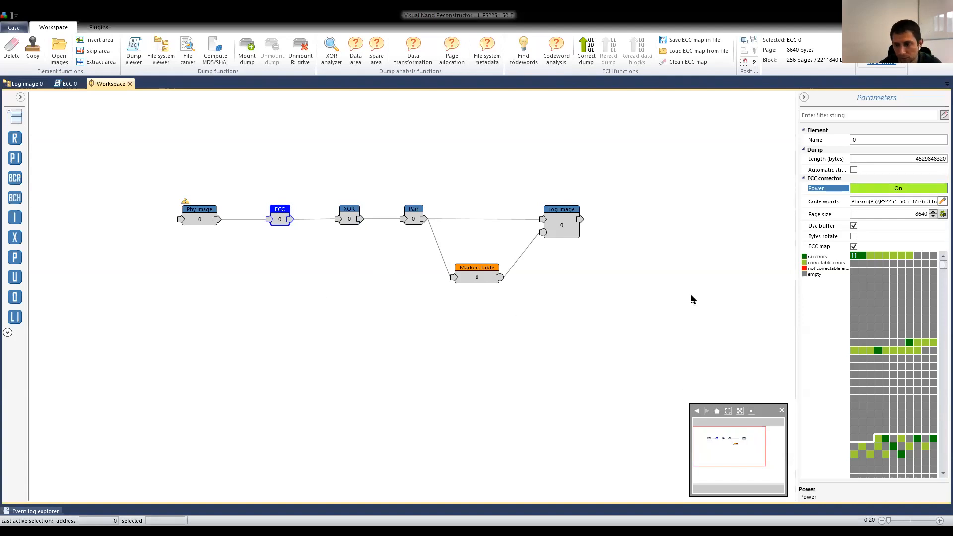
left_click(557, 227)
left_click(33, 86)
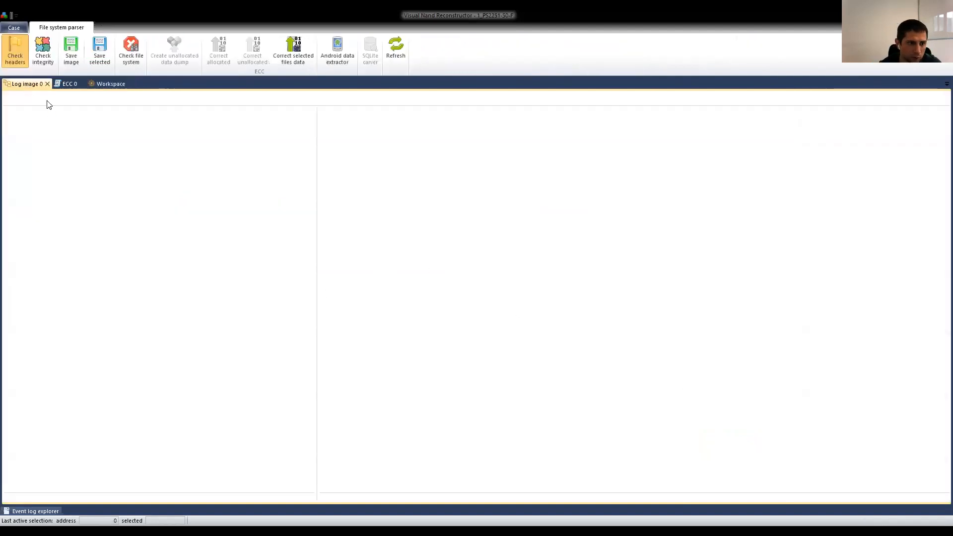
left_click(396, 49)
Expand the Dump tree through the MBR and FAT32 volume and list the contents of the Root folder.
left_click(9, 113)
left_click(20, 123)
left_click(20, 124)
left_click(30, 132)
left_click(27, 133)
left_click(62, 143)
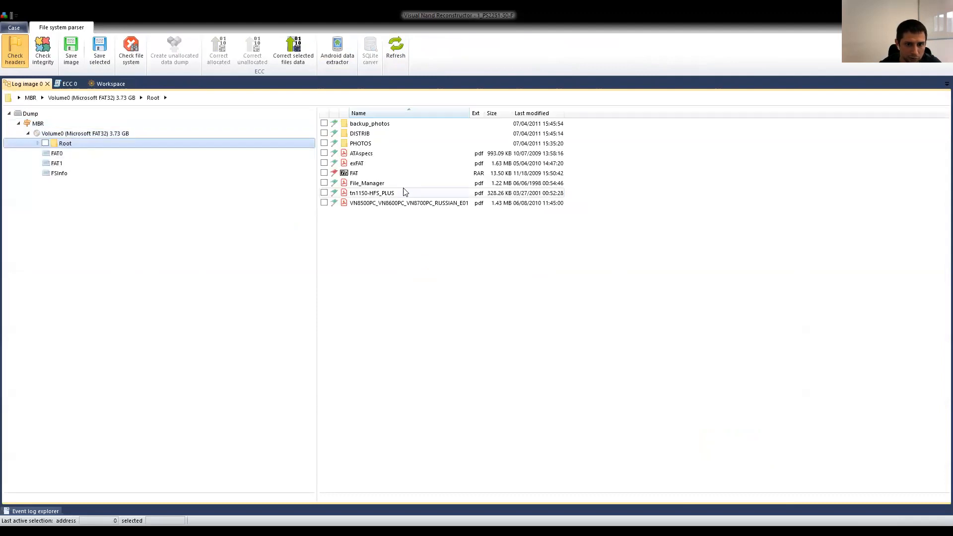
Open the PHOTOS folder, view the photo P1050521 to check its integrity, and close the image viewer.
double_click(361, 143)
scroll(421, 316, "down", 5)
left_click(365, 421)
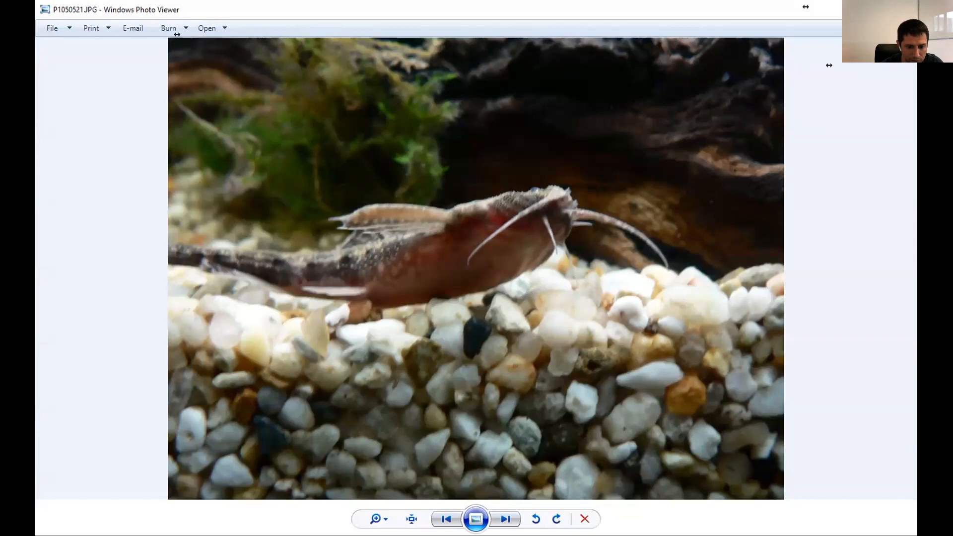
key("alt+F4")
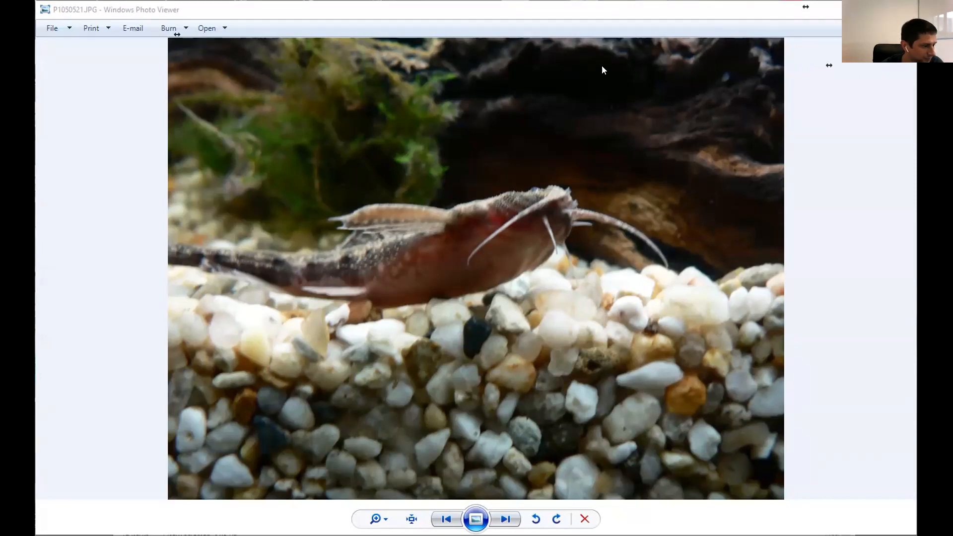
key("alt+F4")
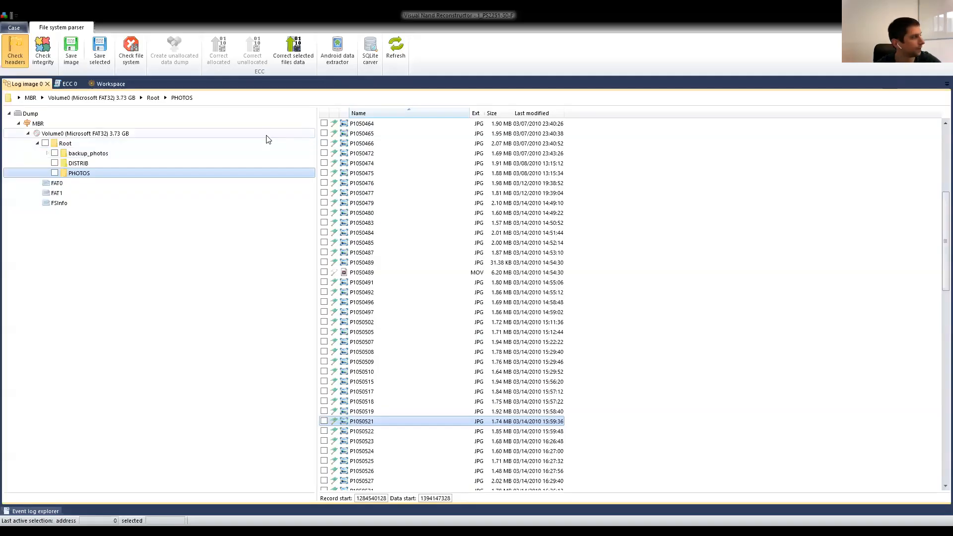
Open the case 2_SM3255QAB.case from the 2_SM3255QAB folder on drive F: and load its markers list from Markers table 0.xml.
left_click(66, 84)
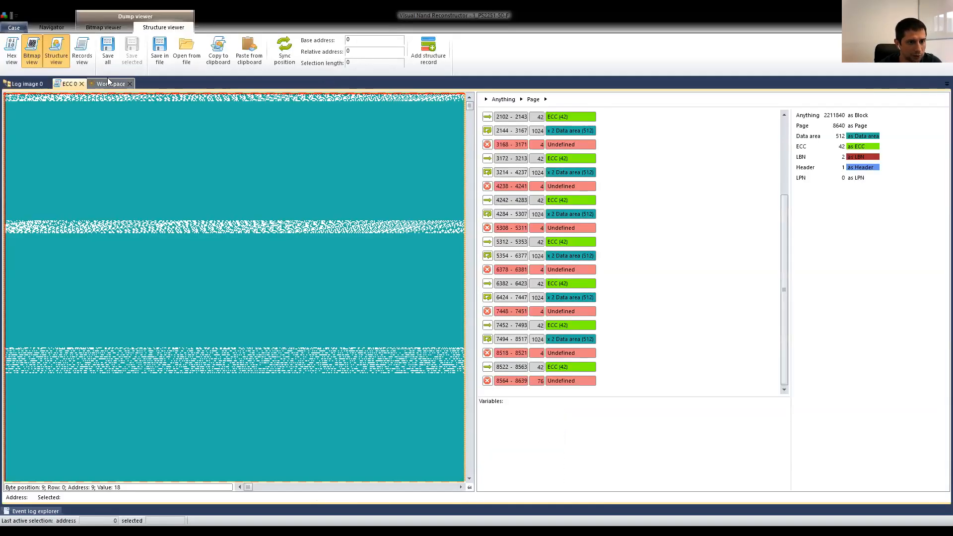
left_click(109, 83)
left_click(14, 28)
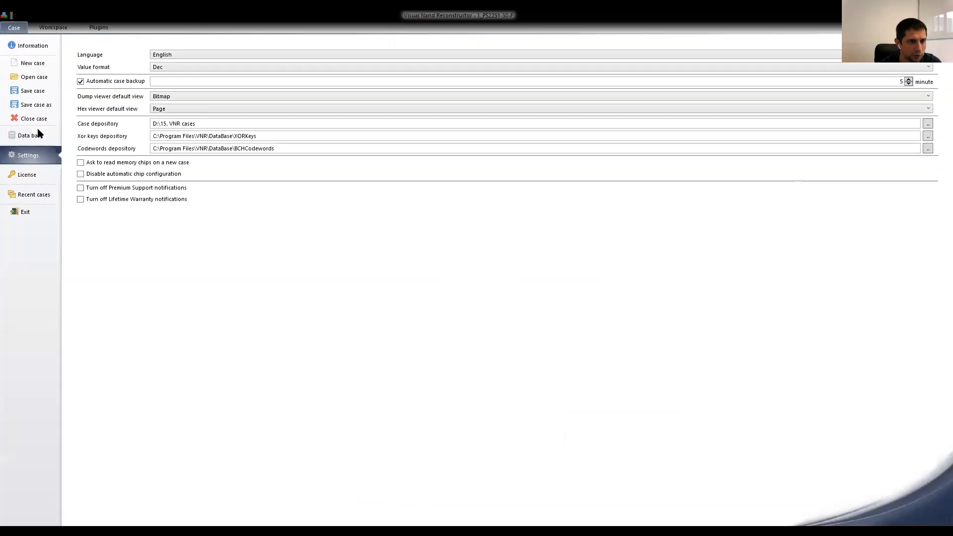
left_click(28, 83)
left_click(504, 294)
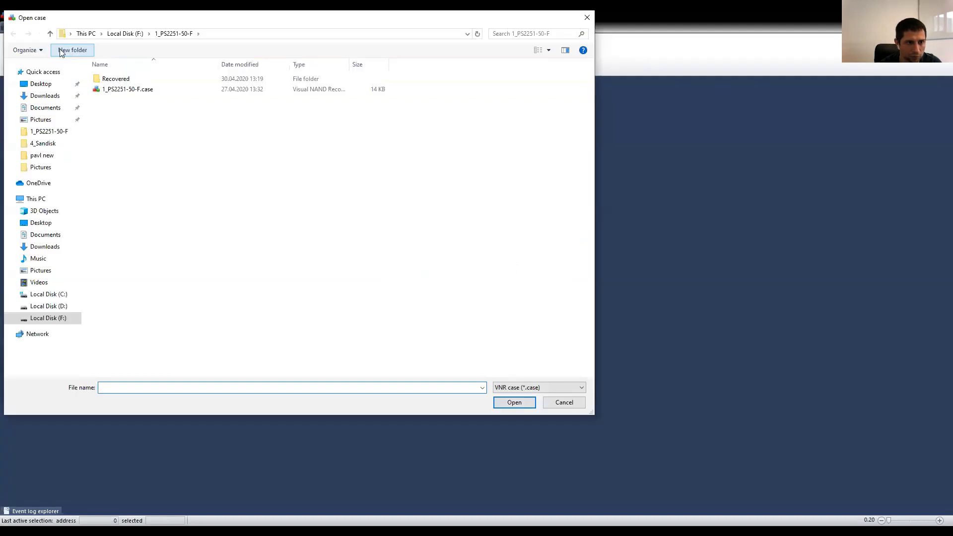
left_click(51, 35)
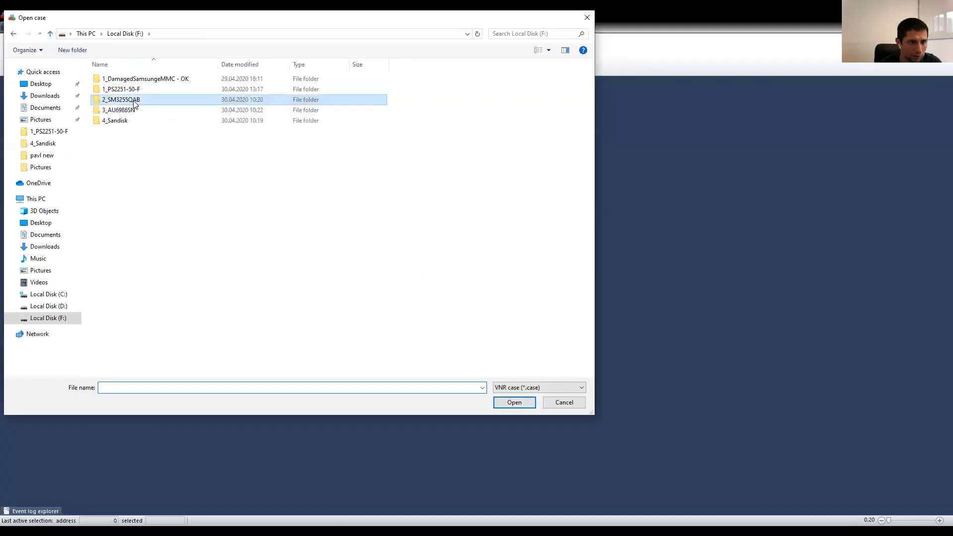
double_click(133, 99)
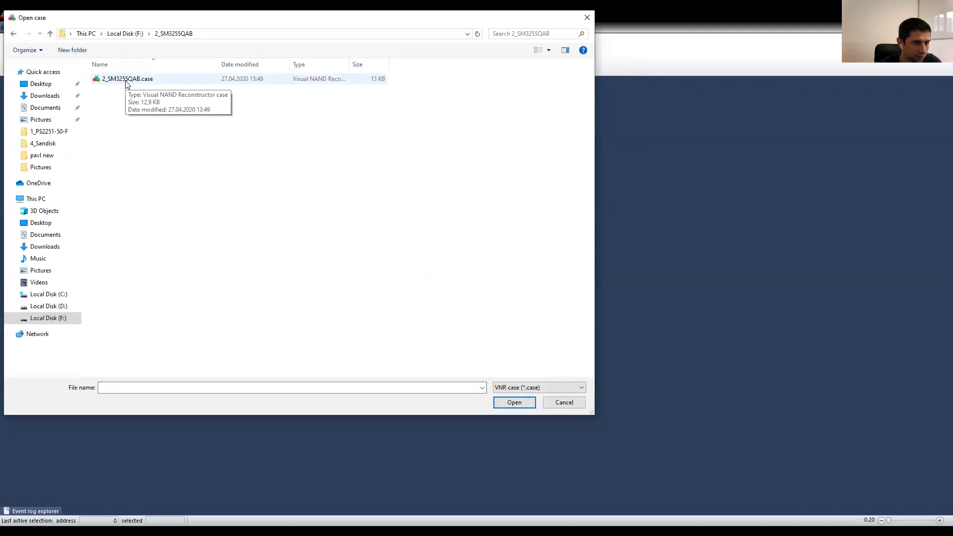
left_click(126, 85)
key("Return")
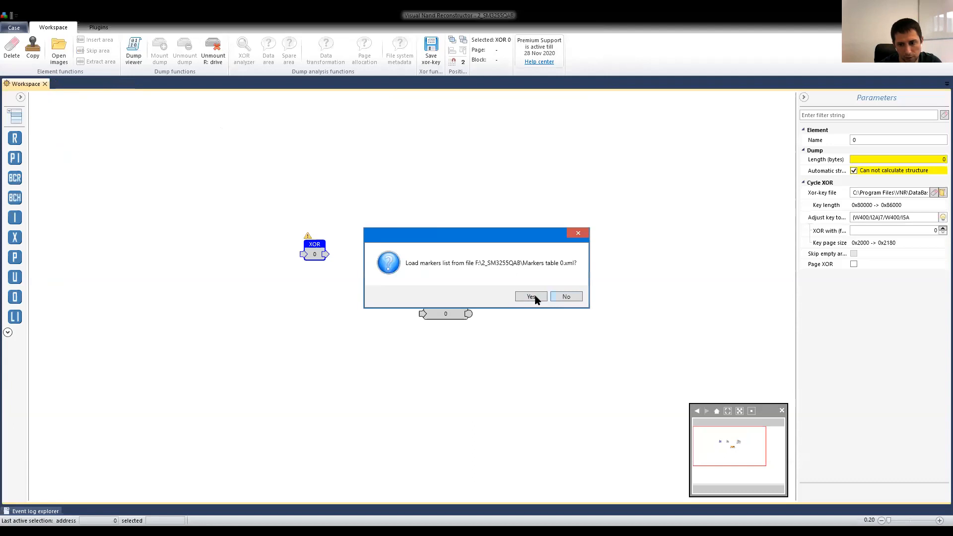
left_click(531, 297)
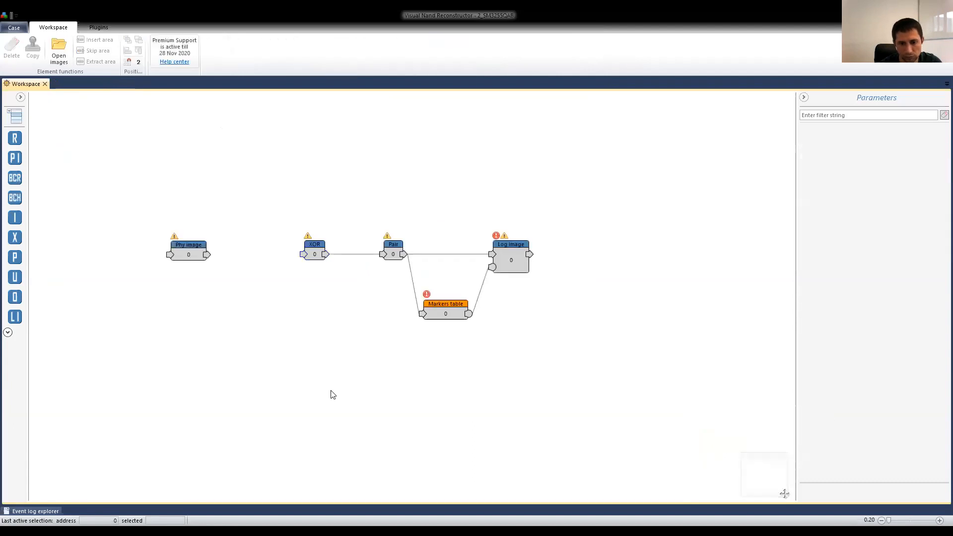
Add an ECC element linked to the output of the Phy image element.
left_click(189, 248)
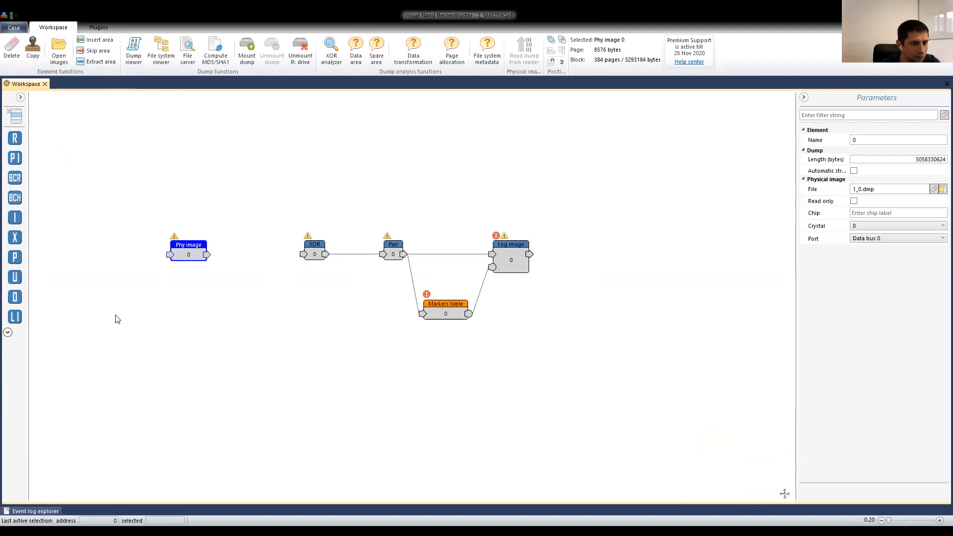
left_click_drag(17, 198, 250, 268)
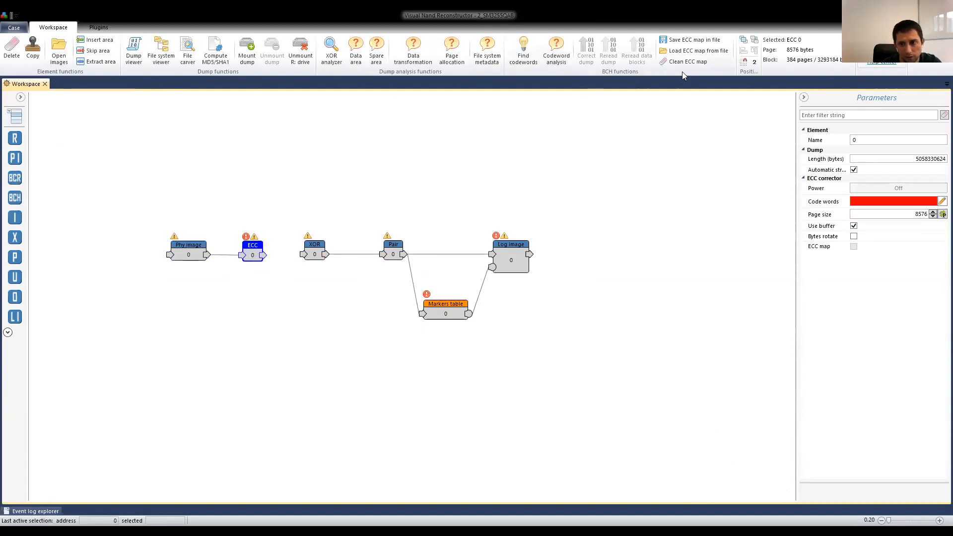
left_click(558, 46)
left_click(598, 380)
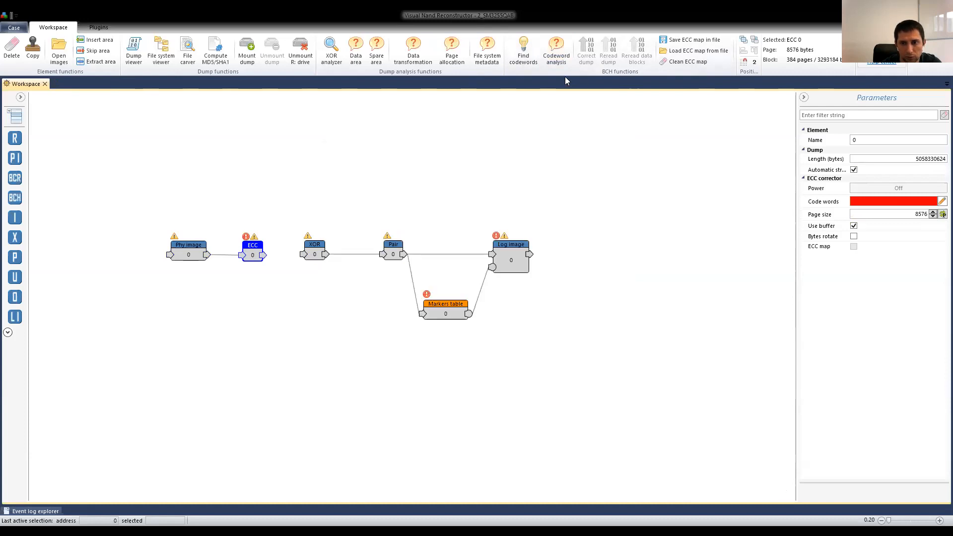
Find codewords for the ECC element, limiting the search to the SiliconMotion(SM) vendor.
left_click(520, 47)
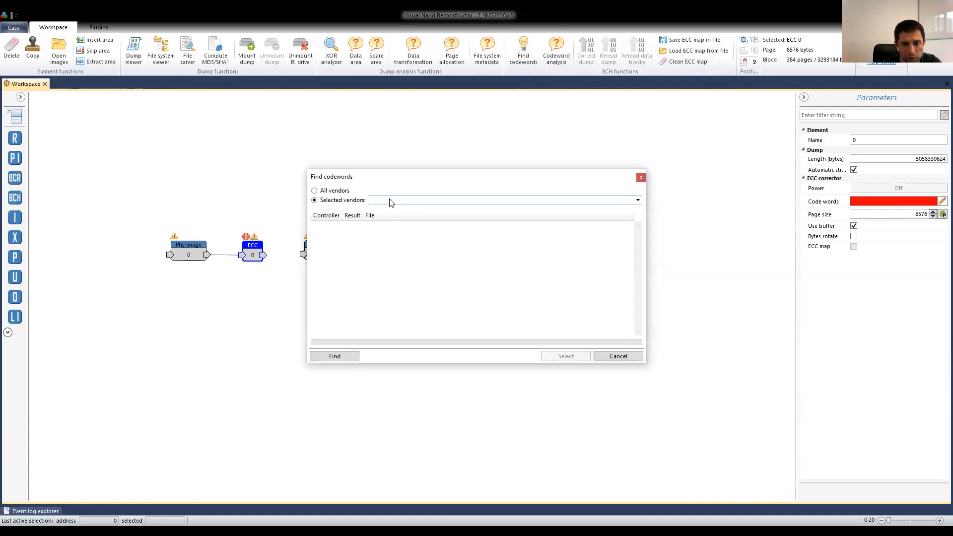
left_click(390, 201)
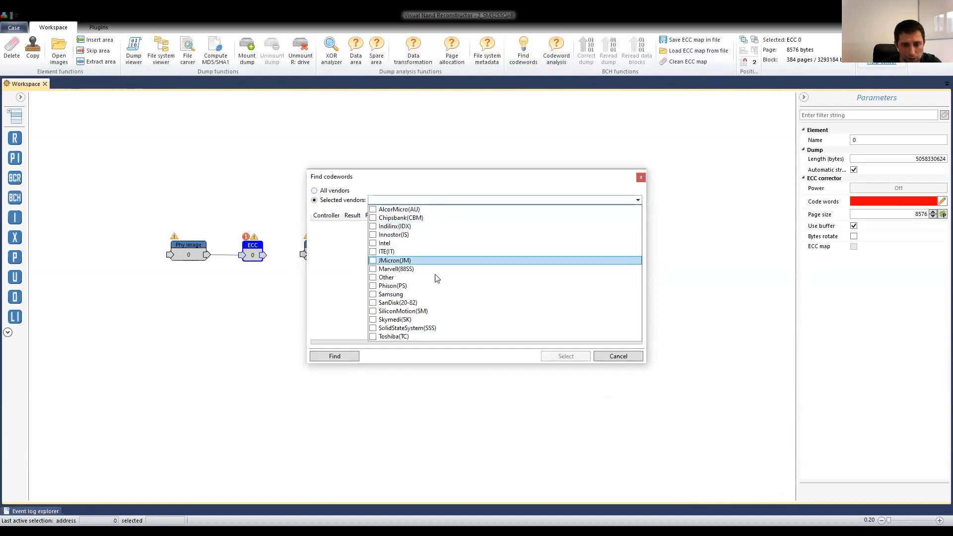
left_click(434, 312)
left_click(333, 355)
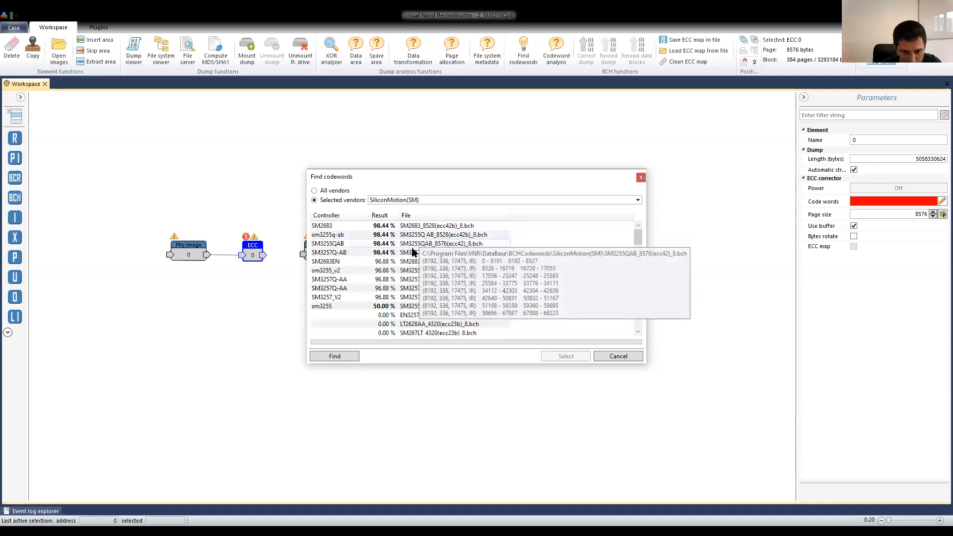
Assign the SM3255QAB_8576(ecc42)_8.bch codeword to the ECC element and add the ECC parity areas to the page structure.
left_click(412, 244)
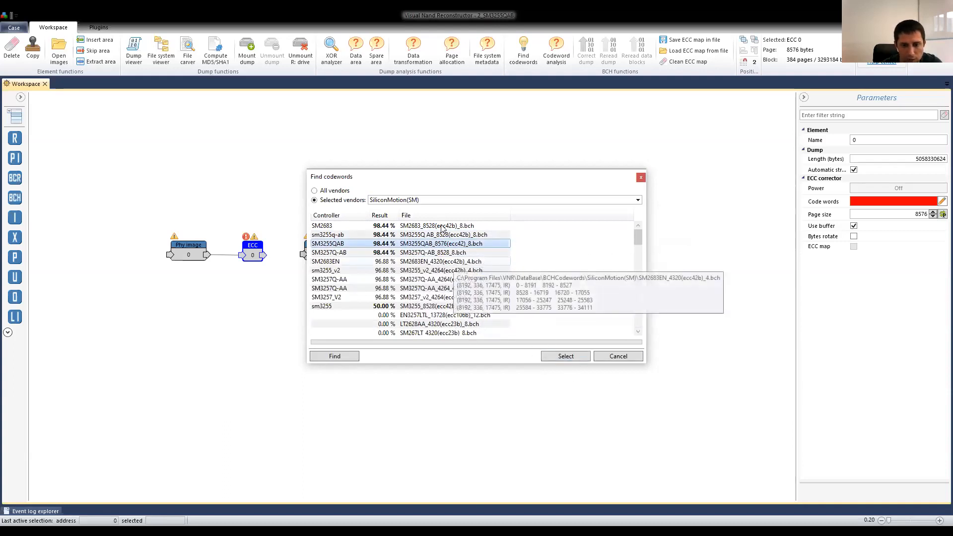
left_click_drag(459, 181, 462, 169)
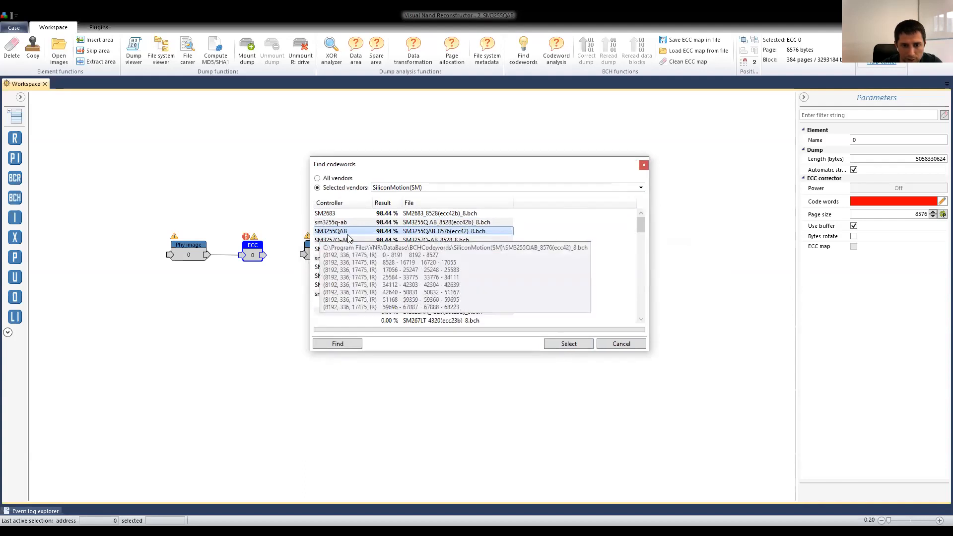
left_click(571, 345)
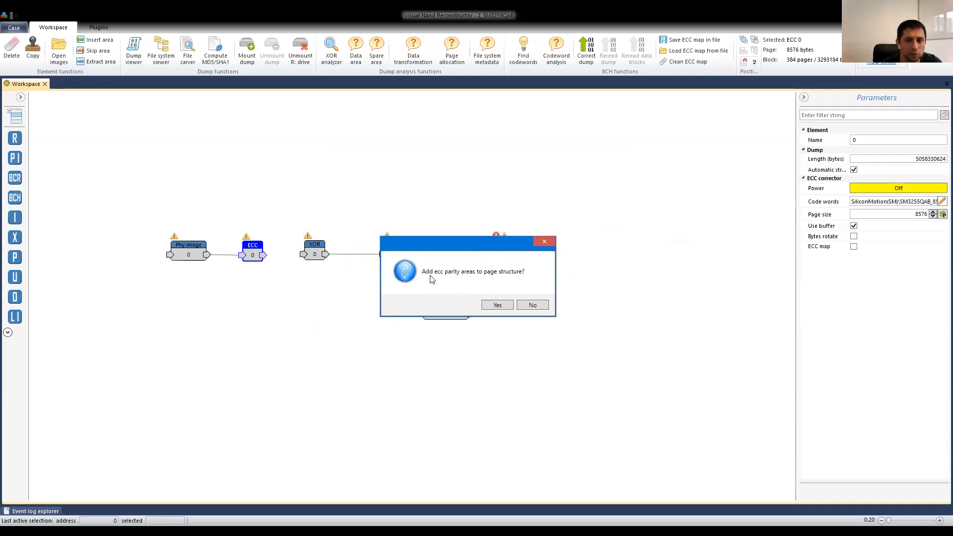
left_click(498, 305)
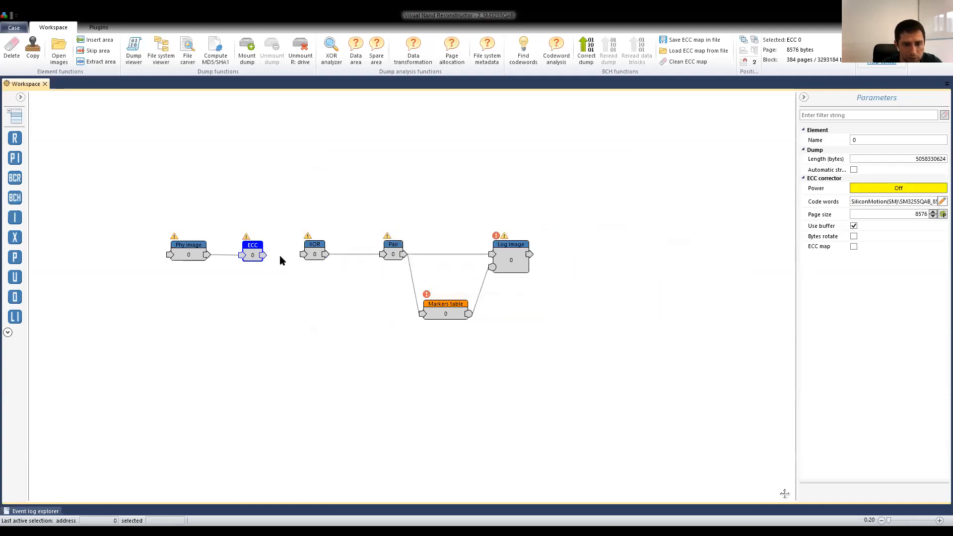
Open the ECC element's dump with its page structure and examine a region of the bitmap that contains data.
double_click(251, 256)
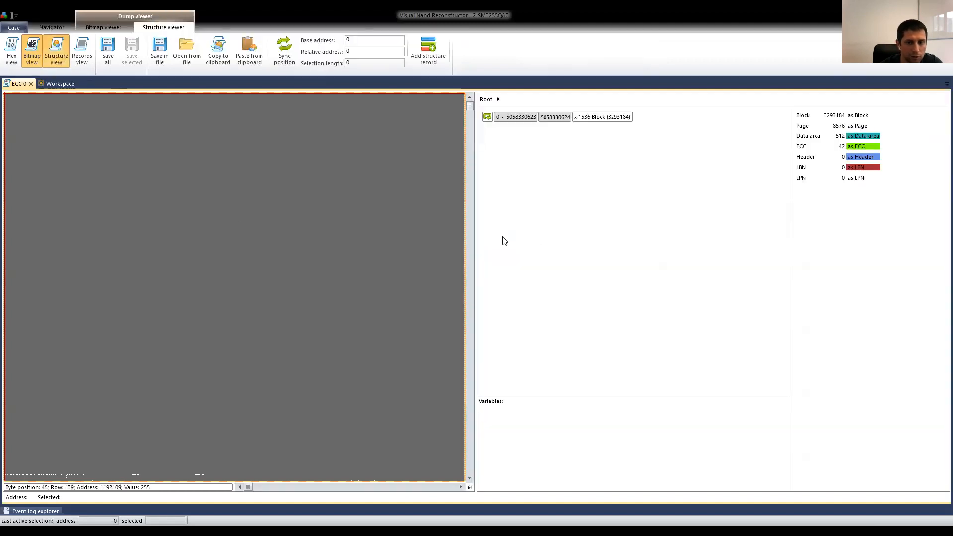
double_click(544, 117)
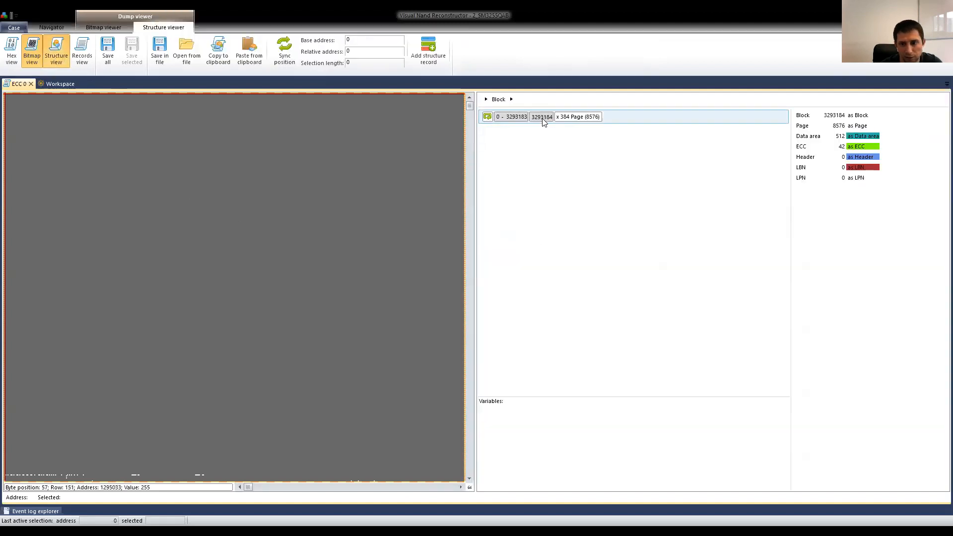
double_click(545, 118)
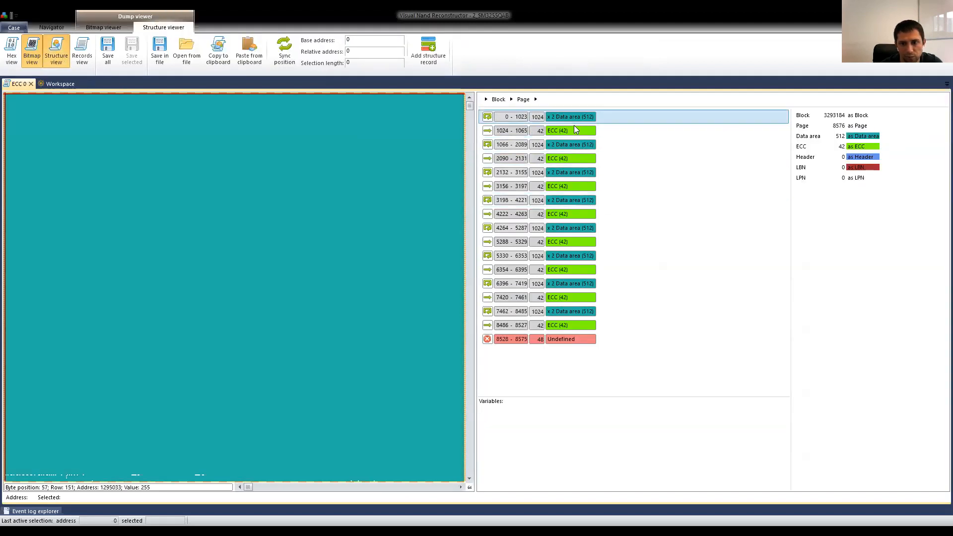
left_click_drag(470, 105, 470, 225)
left_click(340, 292)
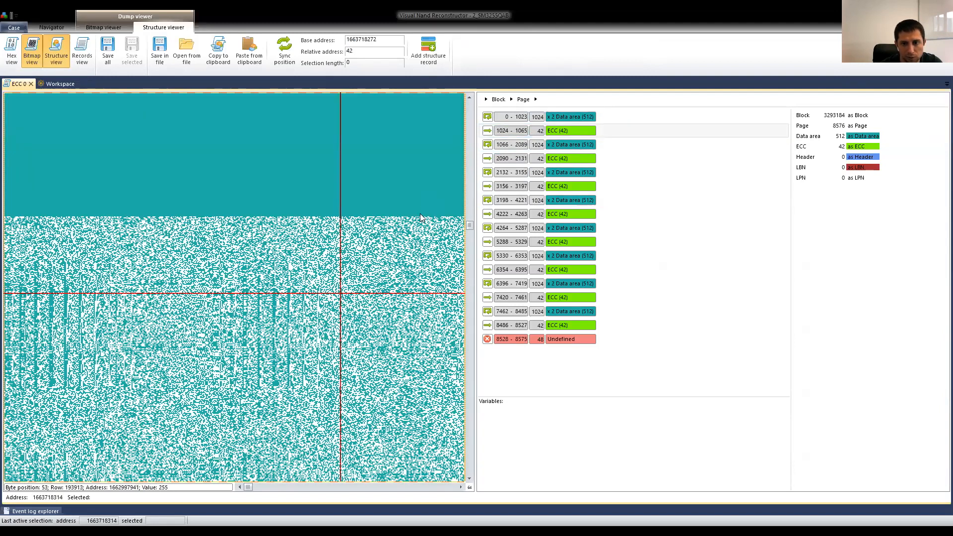
scroll(419, 213, "down", 4)
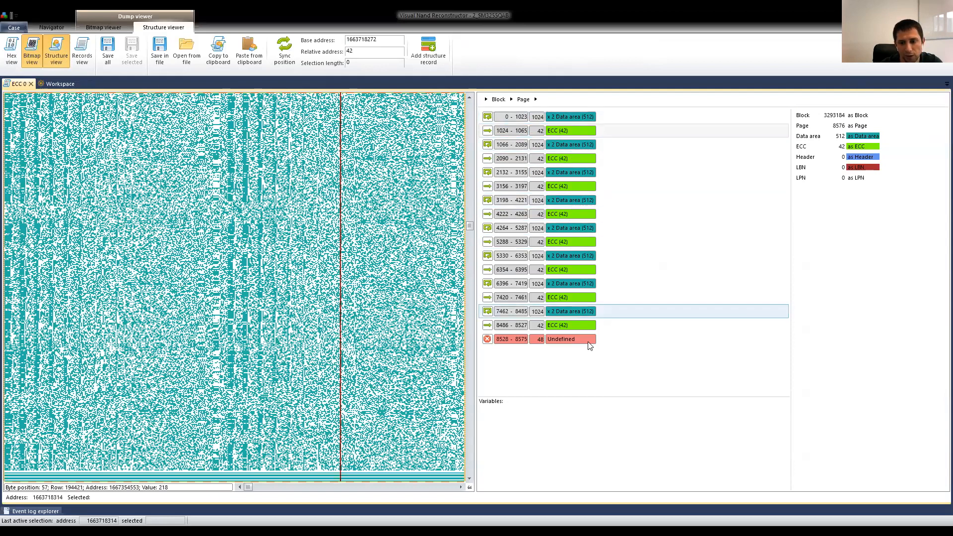
Turn on position syncing and examine the undefined 48-byte area at 8528–8575 of the page in the bitmap.
left_click(568, 341)
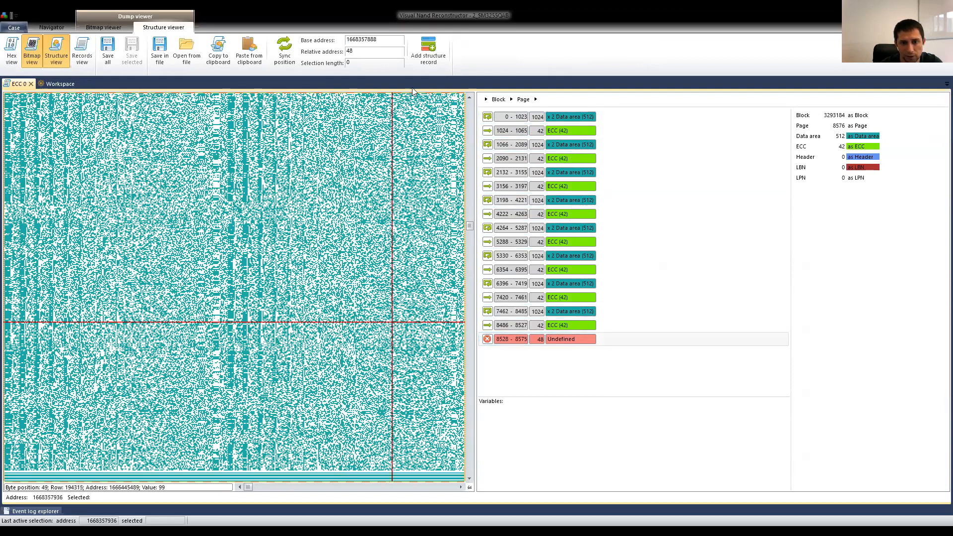
left_click(285, 52)
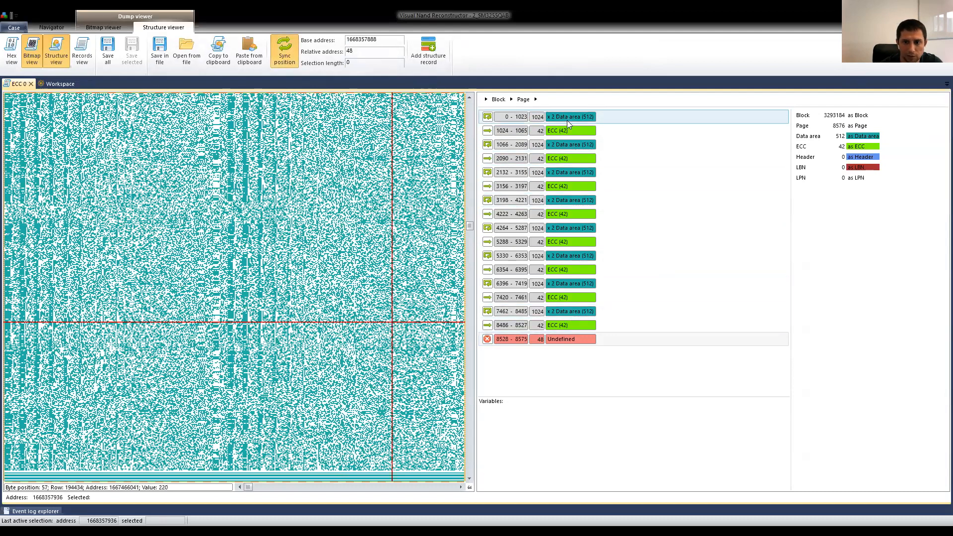
left_click(568, 325)
left_click(569, 339)
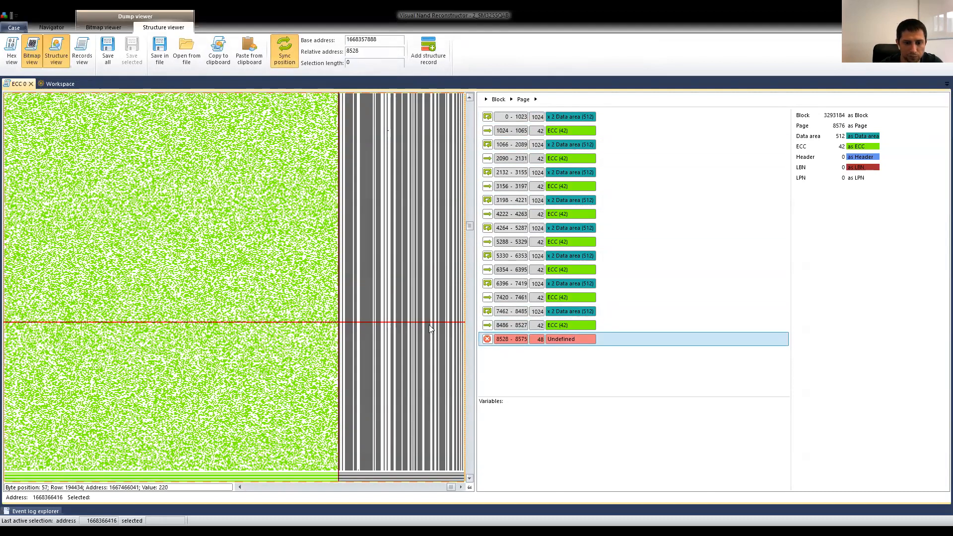
left_click(461, 487)
left_click(462, 487)
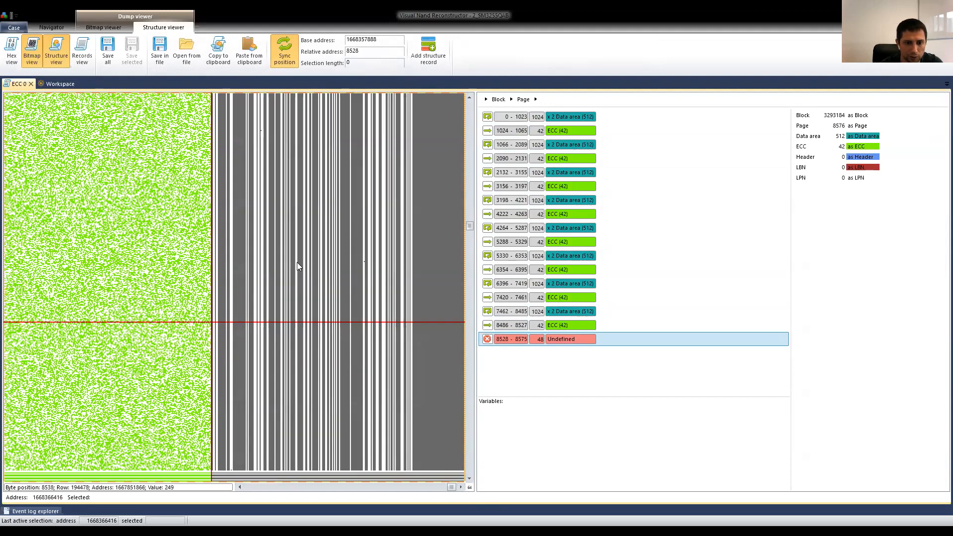
scroll(296, 262, "up", 3)
scroll(297, 262, "up", 3)
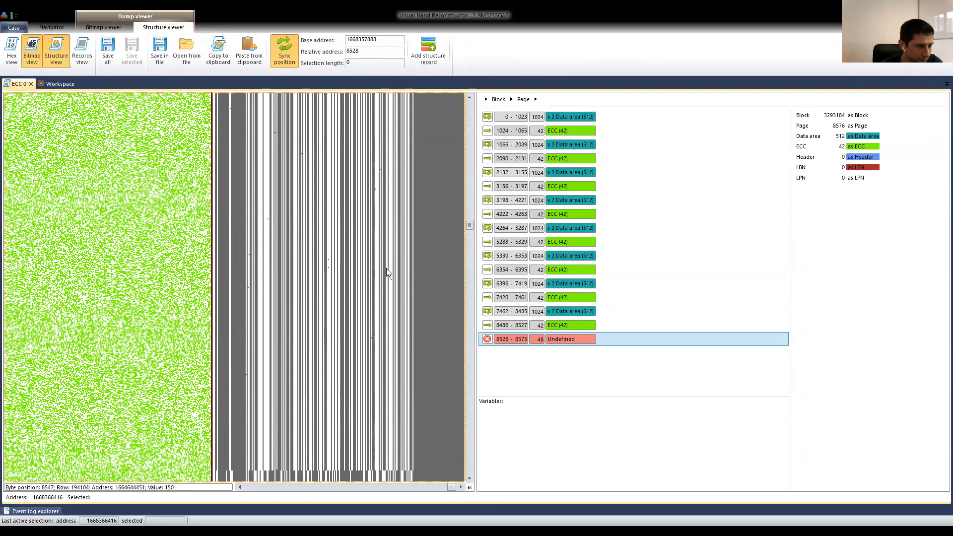
Close the ECC dump view and link the ECC element's output to the XOR element's input.
left_click(30, 84)
left_click_drag(255, 254, 303, 254)
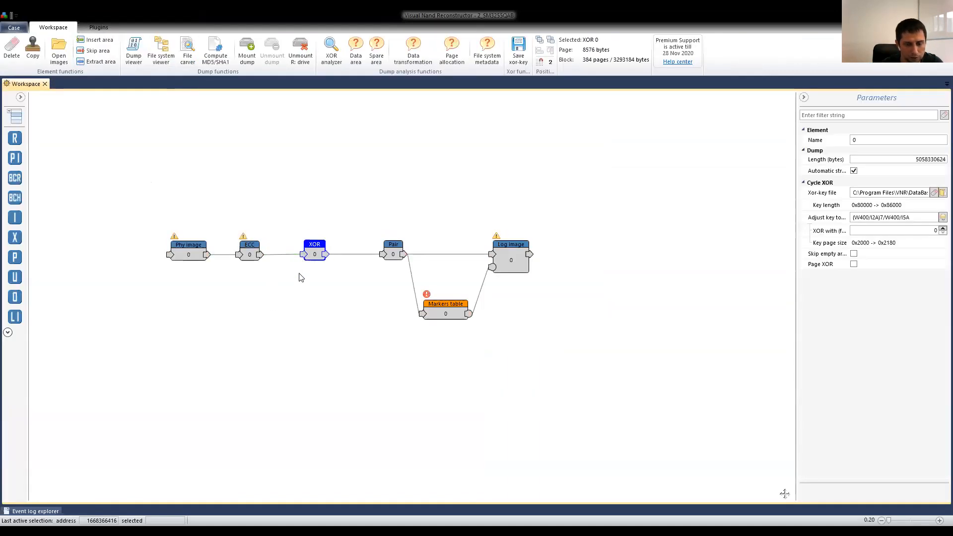
Create the logical image from the Markers table element with an automatic list.
left_click(442, 311)
left_click(886, 187)
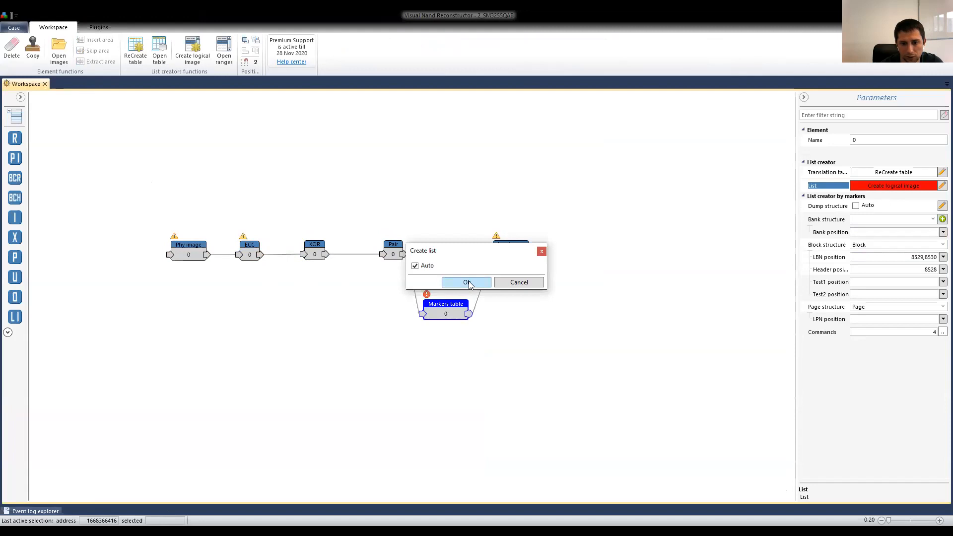
left_click(467, 283)
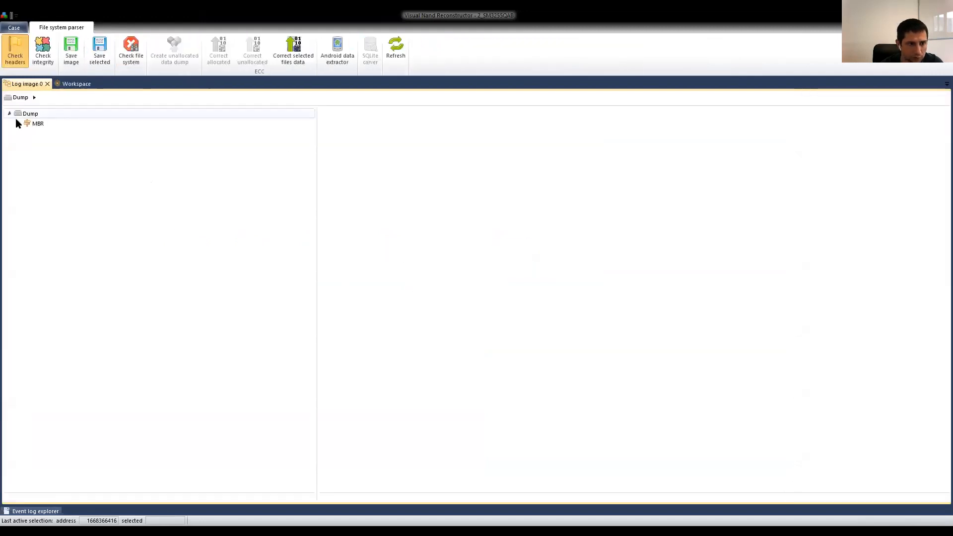
Examine the folder names in the FAT32 volume's Root directory of the logical image, and close the file system view.
left_click(19, 123)
left_click(28, 133)
left_click(58, 143)
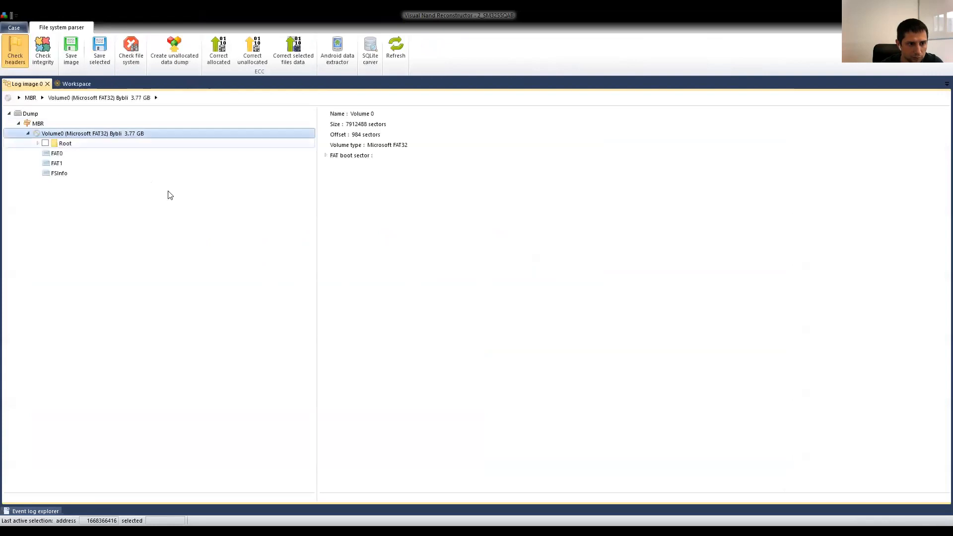
scroll(357, 342, "down", 6)
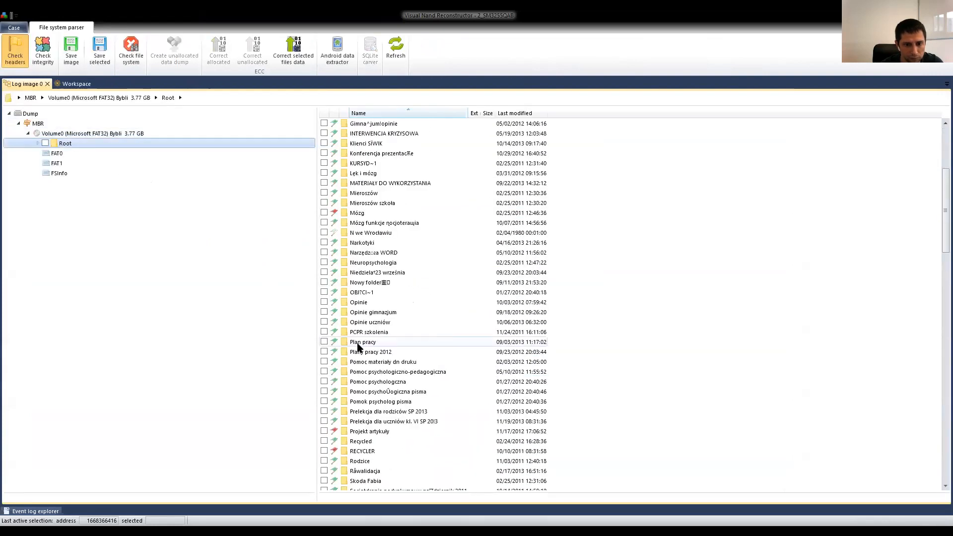
scroll(357, 346, "down", 8)
scroll(366, 345, "up", 6)
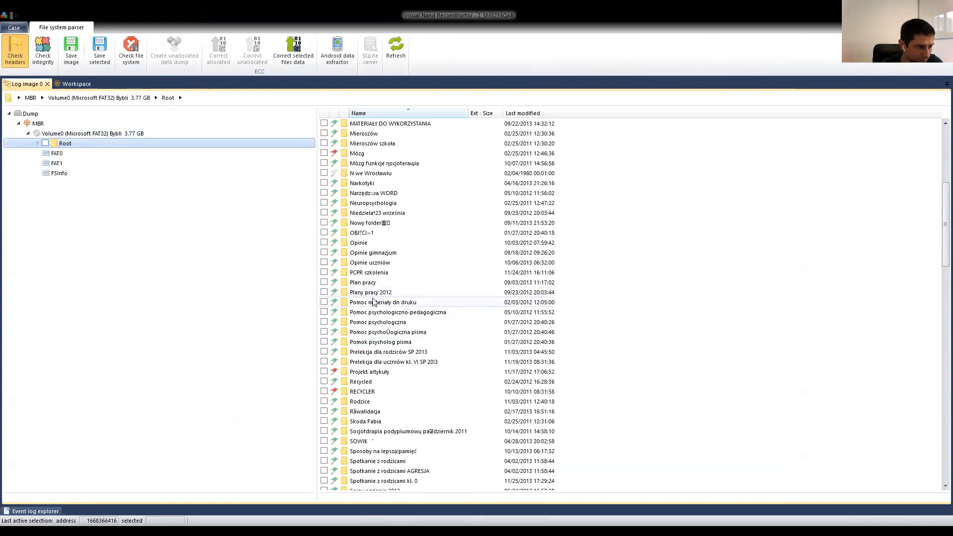
scroll(377, 317, "up", 8)
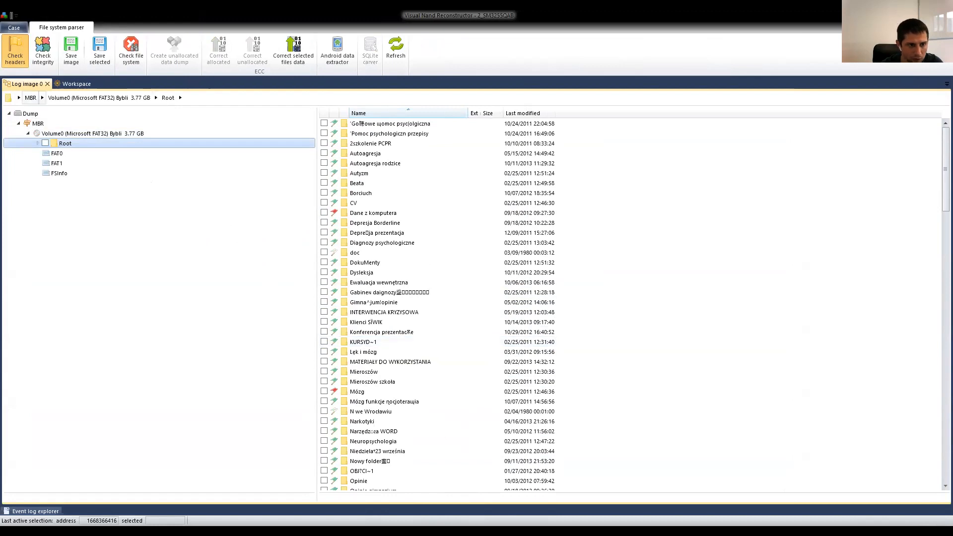
left_click(48, 85)
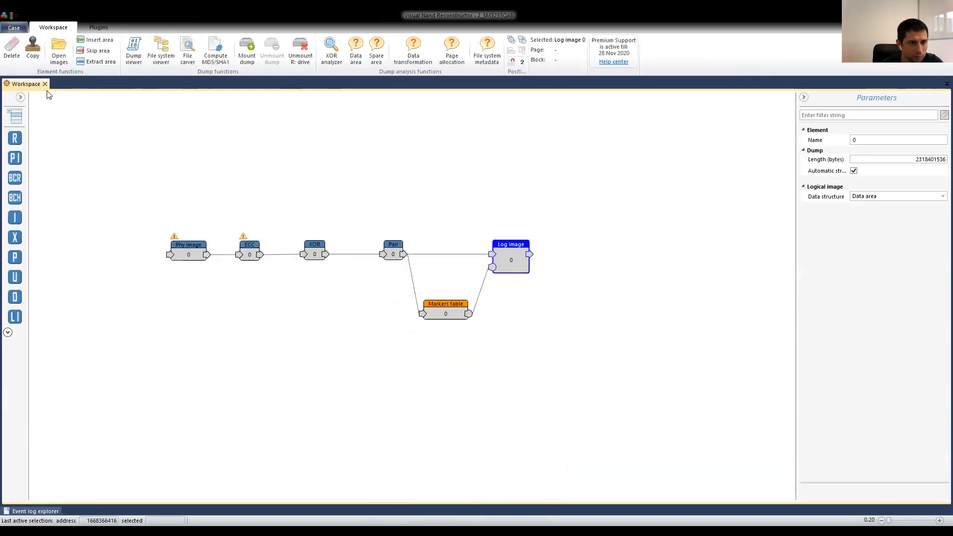
Open 6_AU6989SN.case from the 3_AU6986SN folder without saving the current case, and load its markers list from Markers table 0.xml.
left_click(14, 27)
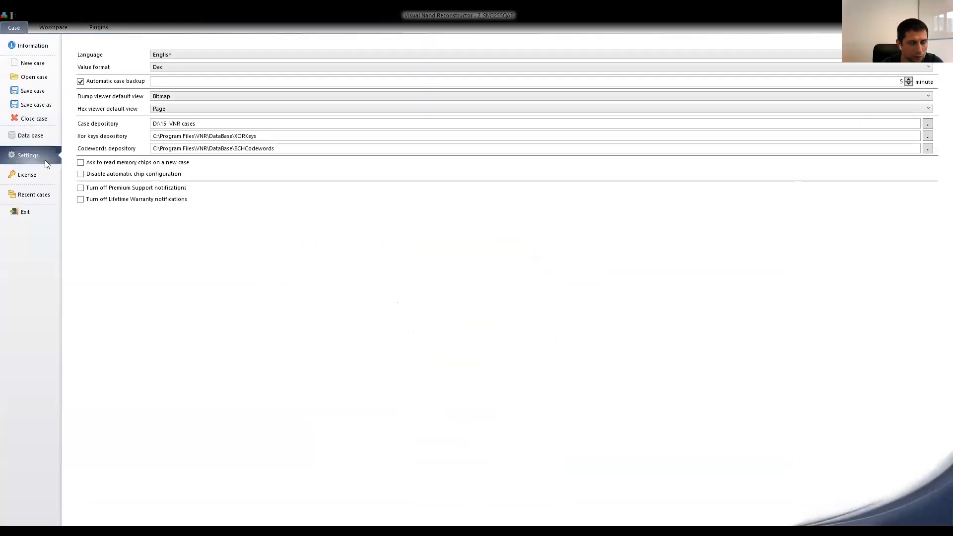
left_click(44, 83)
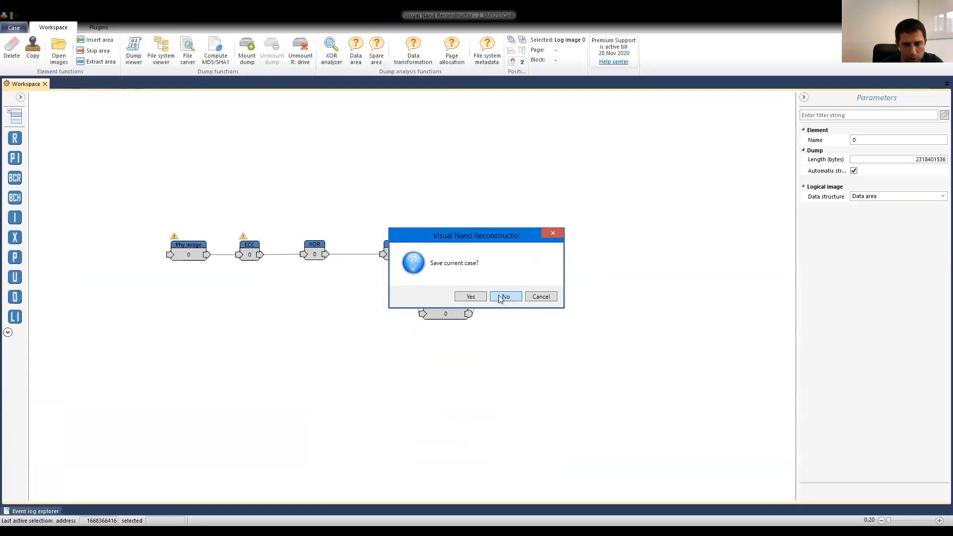
left_click(501, 299)
left_click(50, 33)
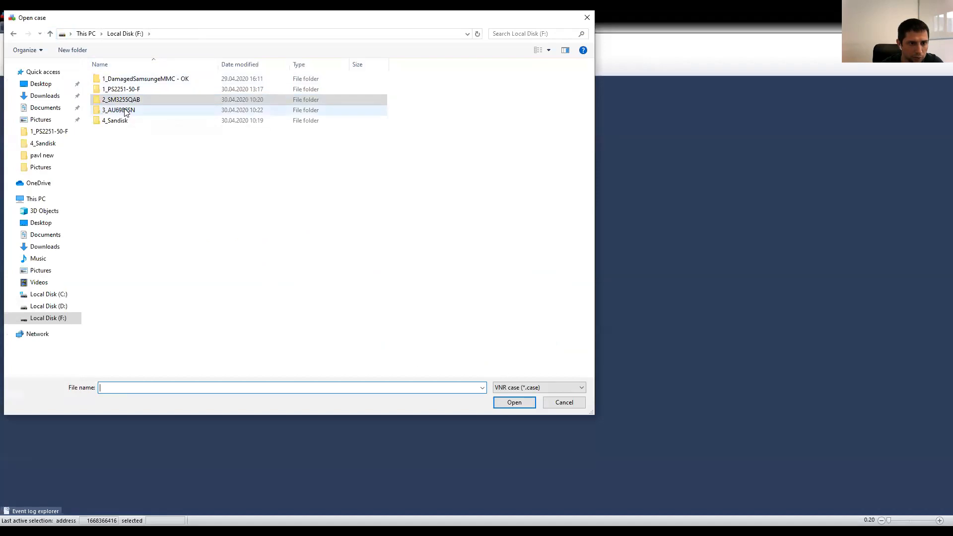
double_click(125, 112)
left_click(117, 79)
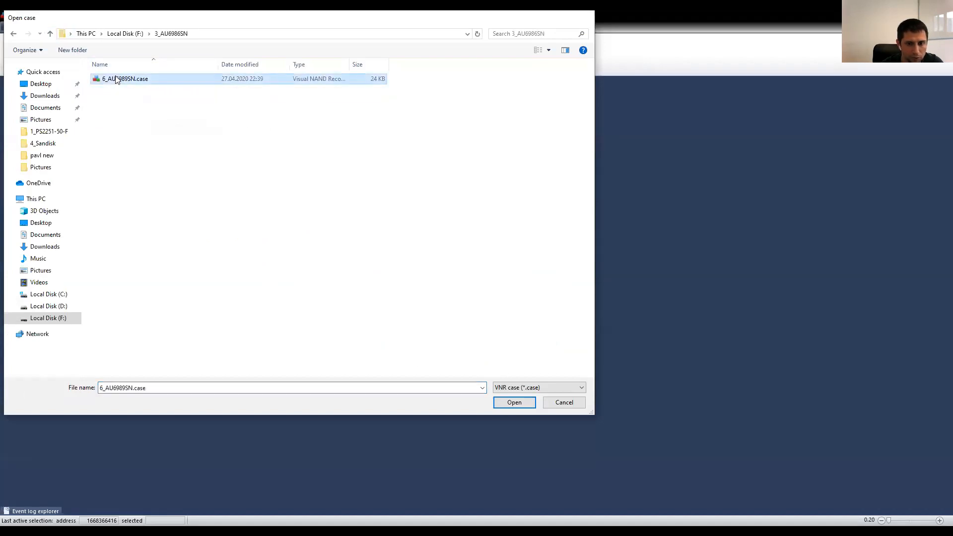
double_click(117, 80)
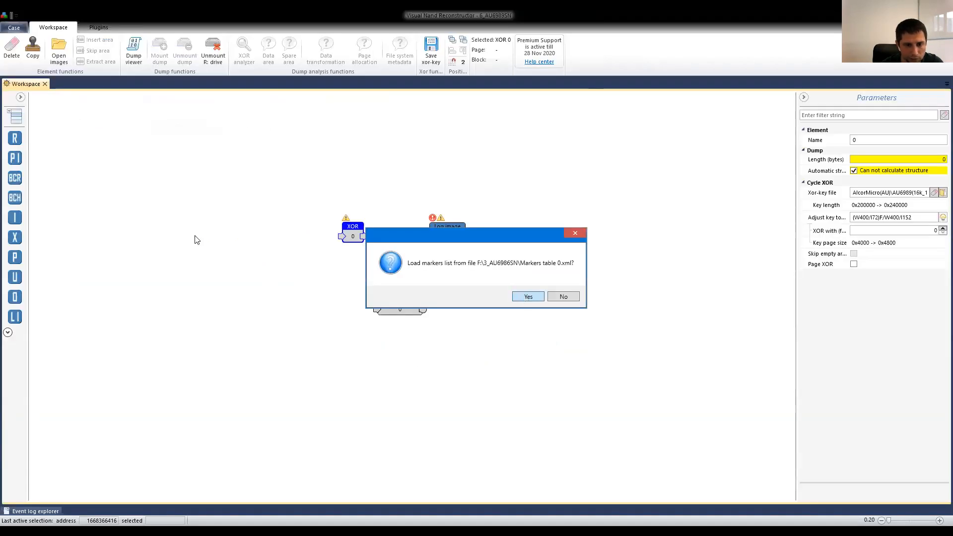
key("Return")
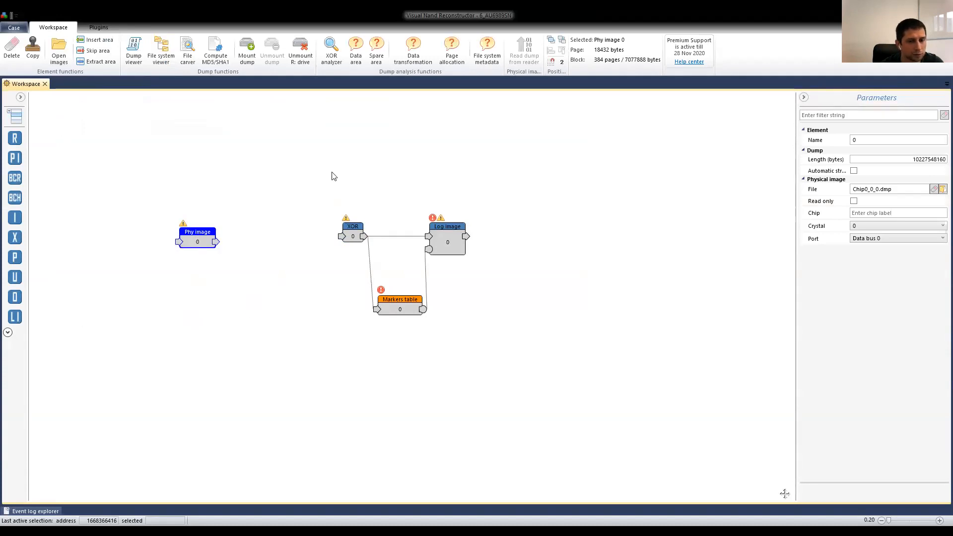
Add an ECC element to the workspace and link the Phy image element's output to its input.
left_click_drag(197, 241, 196, 238)
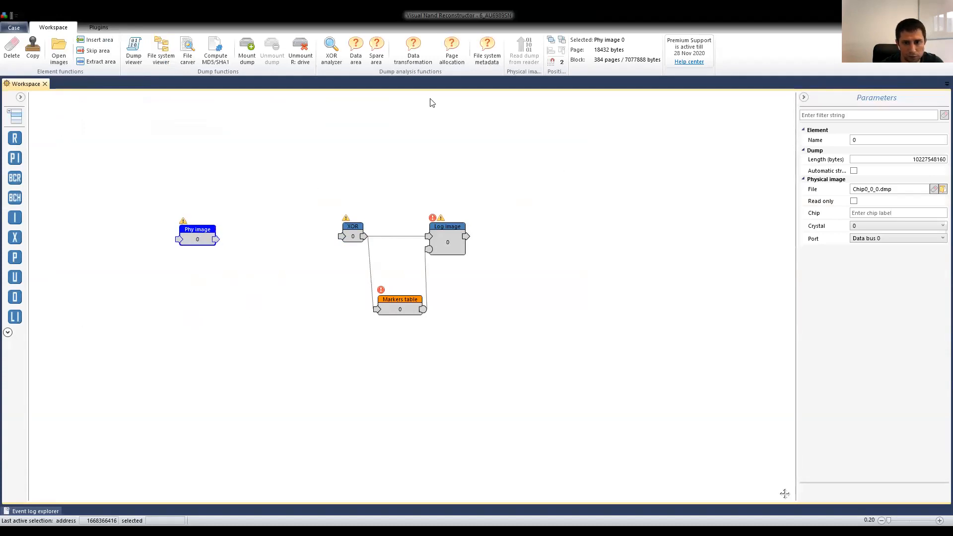
left_click(14, 198)
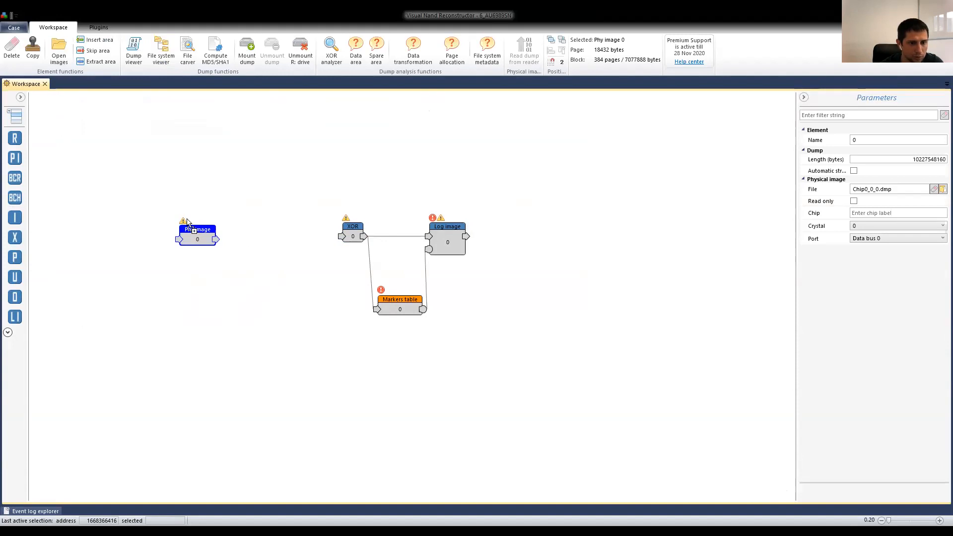
left_click_drag(215, 239, 255, 234)
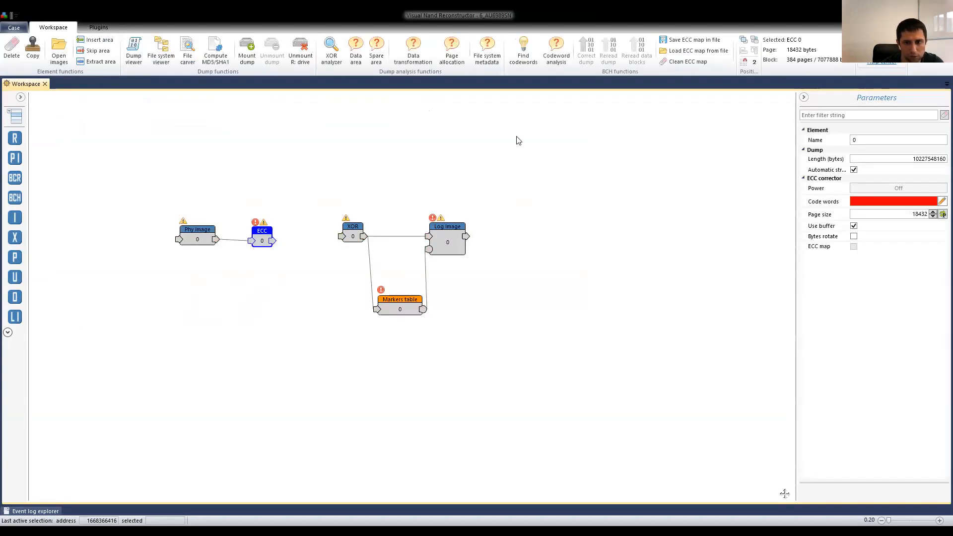
Search for matching codewords for the ECC element, limited to the AlcorMicro(AU) vendor.
left_click(523, 51)
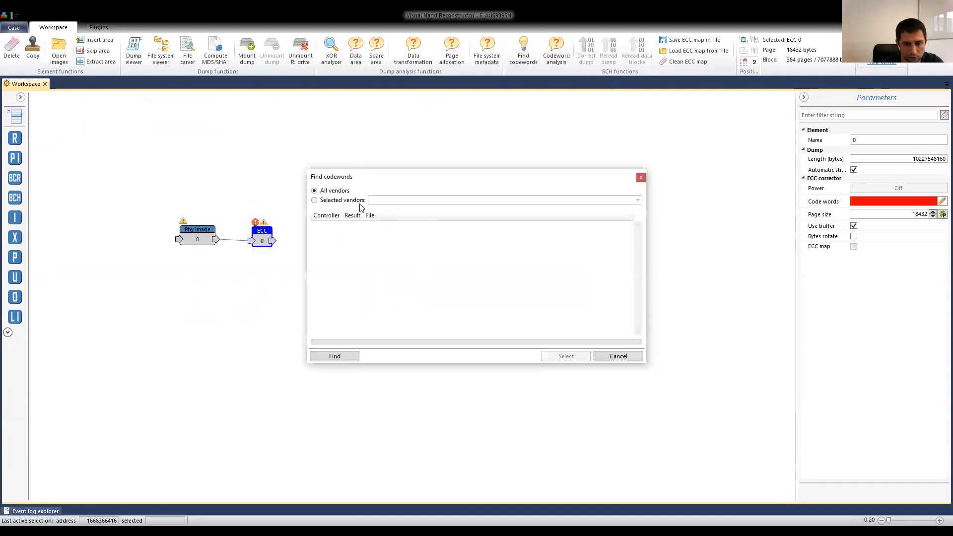
left_click(389, 200)
left_click(417, 209)
left_click(345, 355)
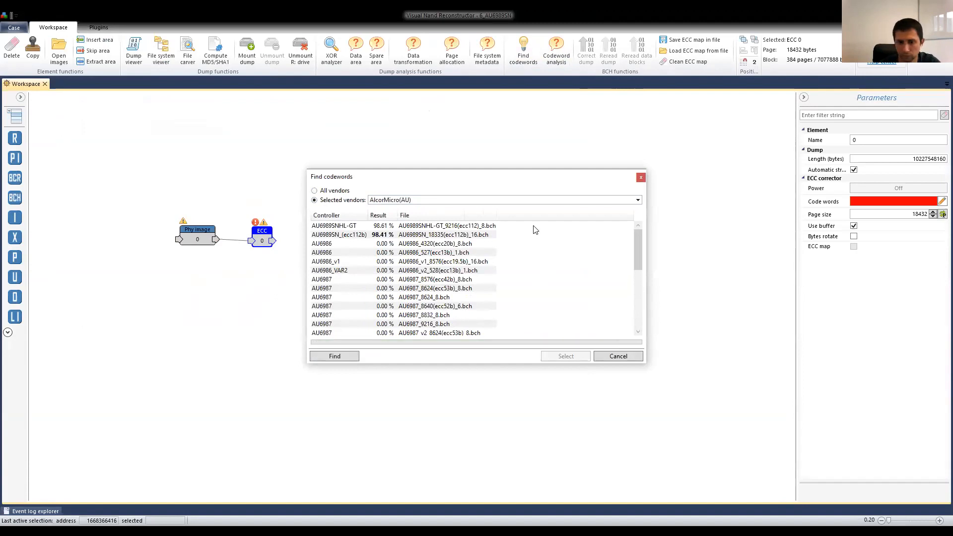
Assign the AU6989SN_18335(ecc112b)_16.bch codeword to the ECC element and add the ECC parity areas to the page structure.
left_click(381, 237)
mouse_move(453, 240)
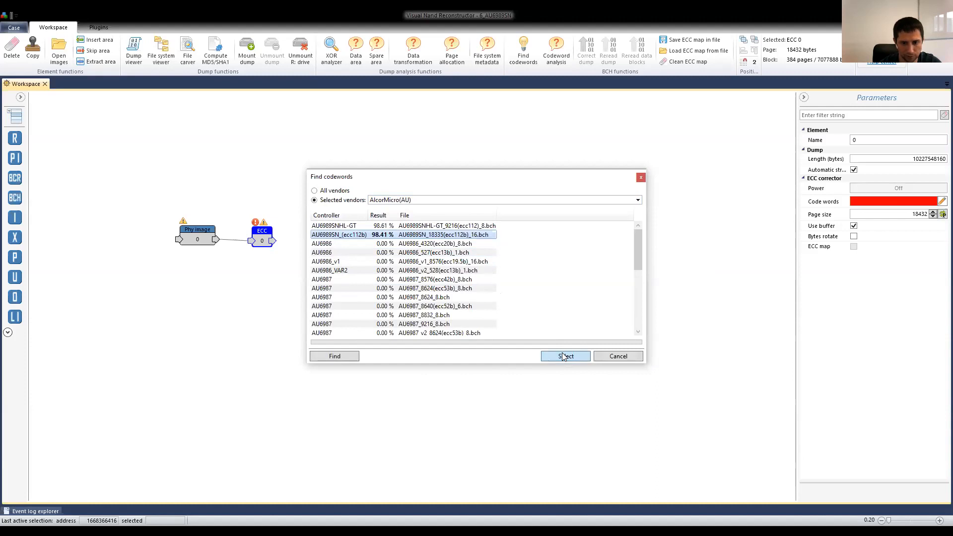
left_click(565, 356)
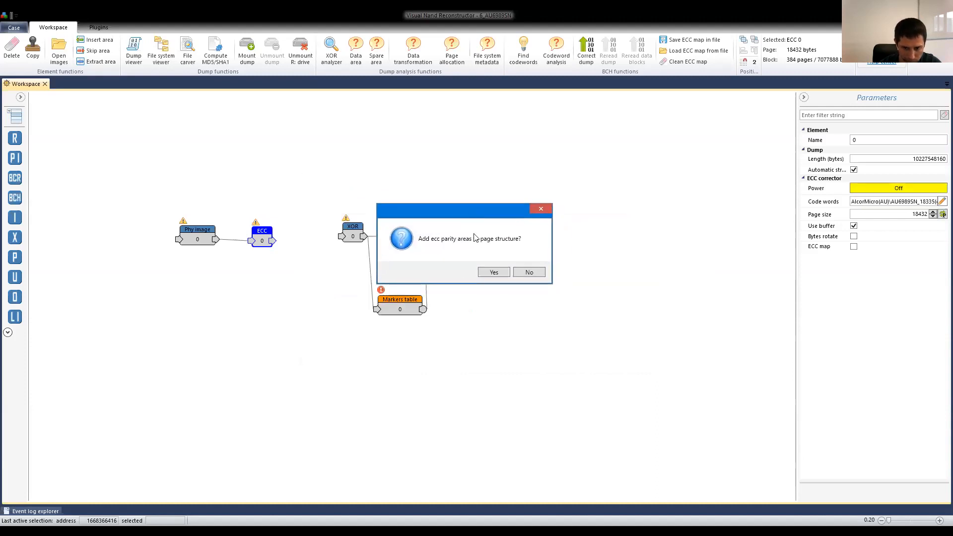
left_click(494, 272)
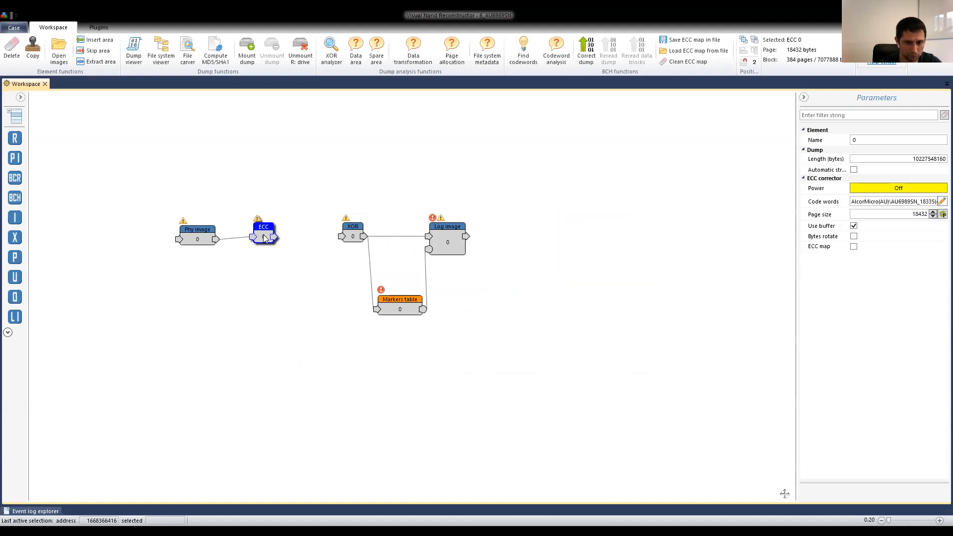
Open the ECC element's dump in bitmap and structure views and drill down from block to page structure in a data region.
double_click(263, 234)
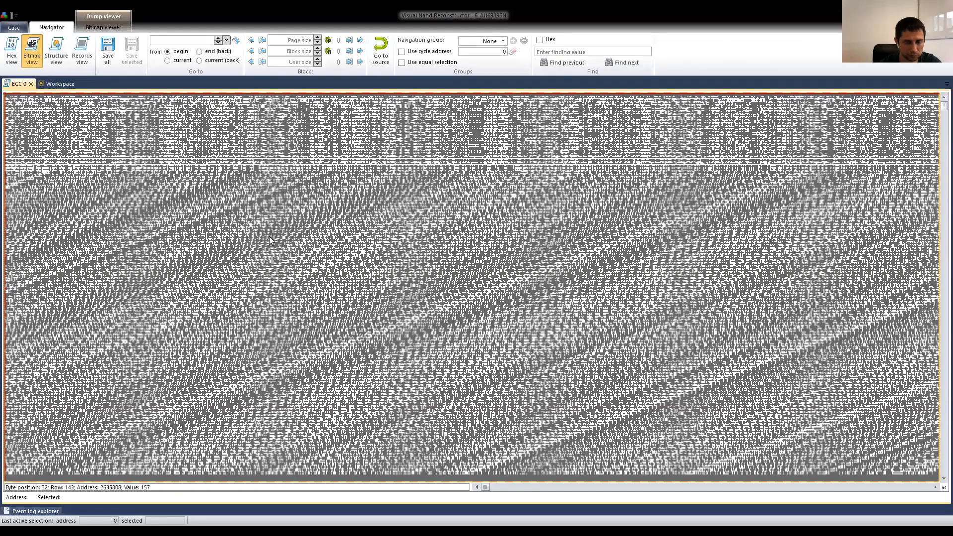
left_click(47, 61)
left_click_drag(472, 106, 469, 218)
left_click(215, 244)
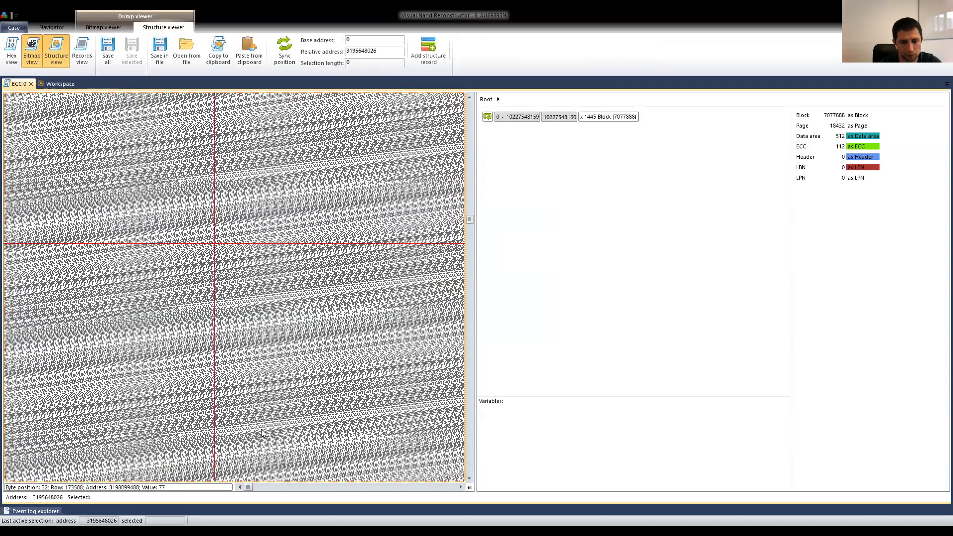
double_click(536, 122)
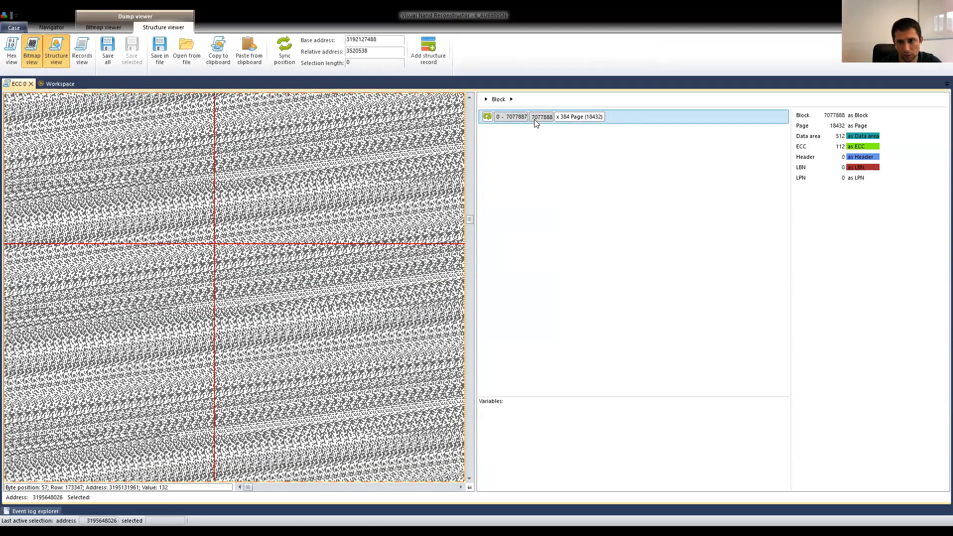
double_click(536, 122)
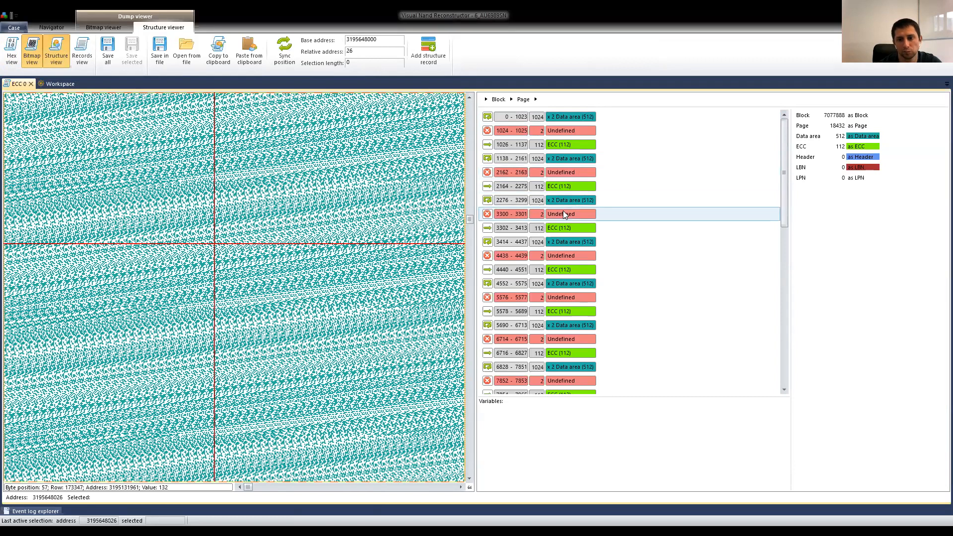
Turn on position syncing and examine the undefined area at 1024–1025 and the ECC area at 1026–1137 in the bitmap.
left_click(561, 118)
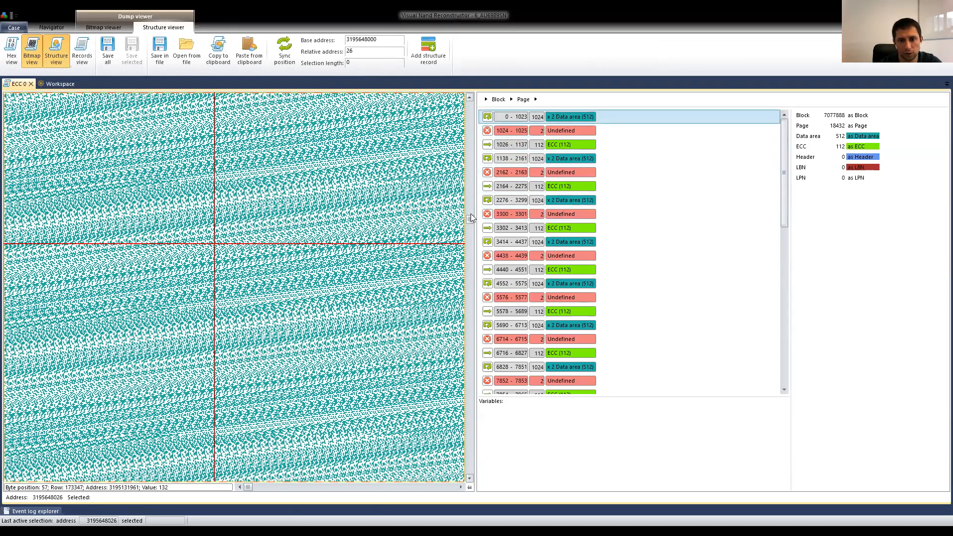
left_click(468, 244)
left_click(283, 49)
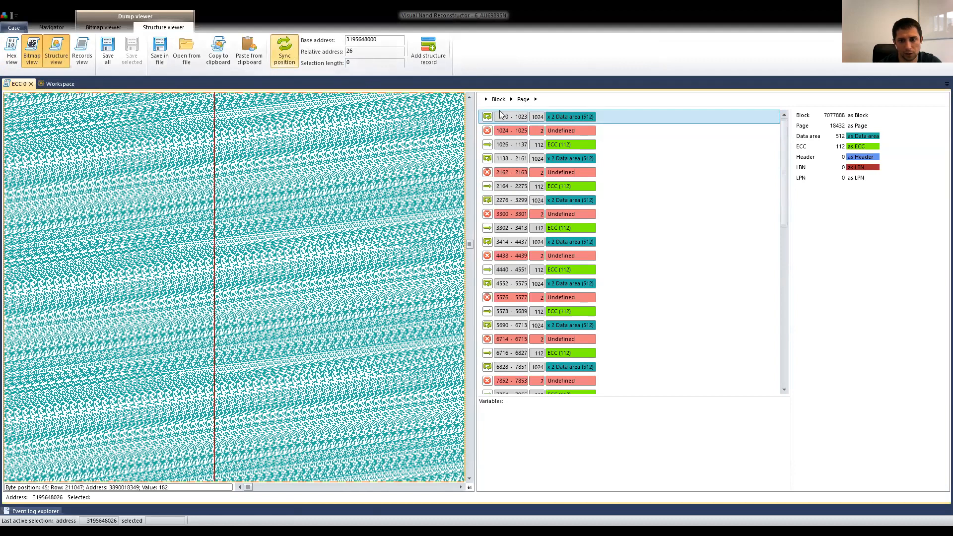
left_click(555, 130)
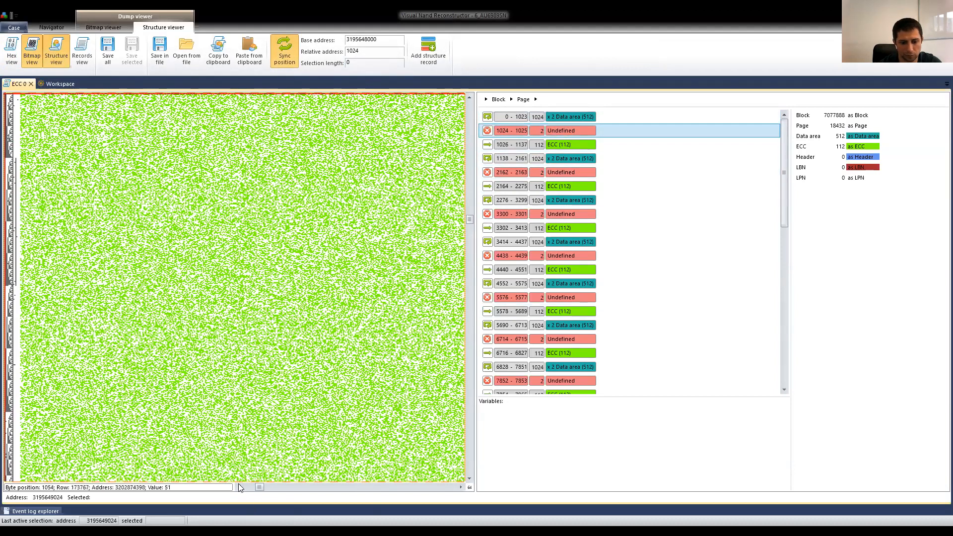
left_click(239, 486)
left_click(571, 144)
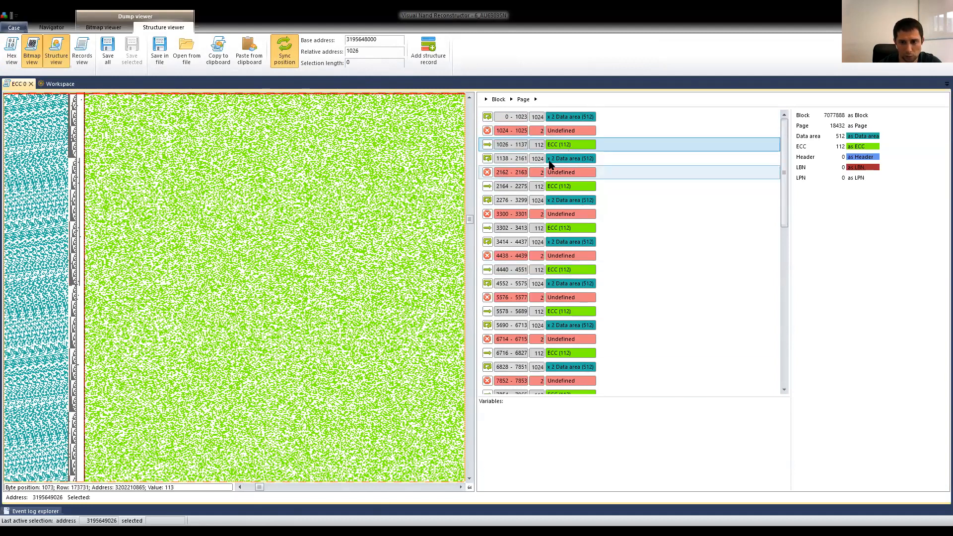
Examine the border between the first ECC area and the next data area, and review the page structure down to its end.
left_click(461, 486)
left_click(460, 486)
left_click(460, 487)
left_click(461, 487)
left_click(460, 487)
left_click(461, 487)
left_click(460, 486)
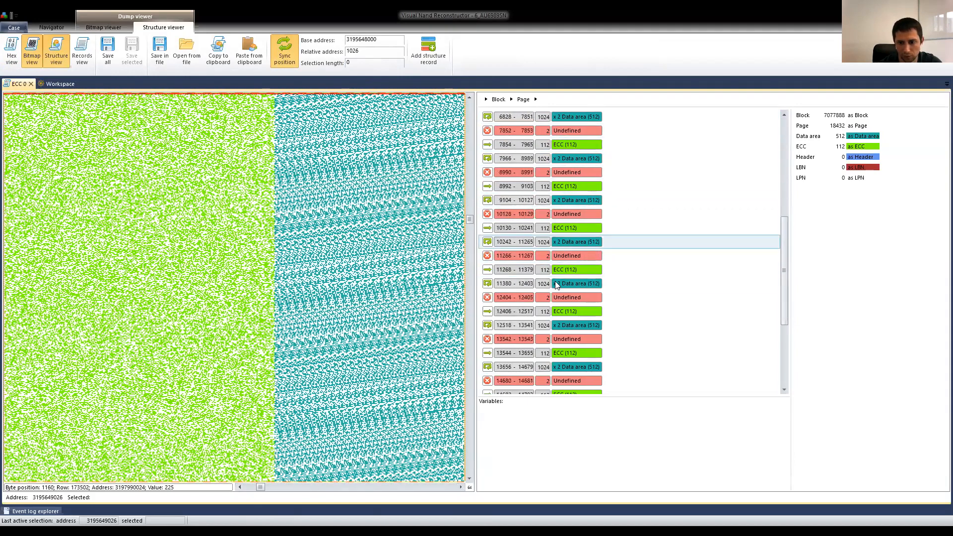
scroll(555, 281, "down", 10)
scroll(589, 283, "up", 10)
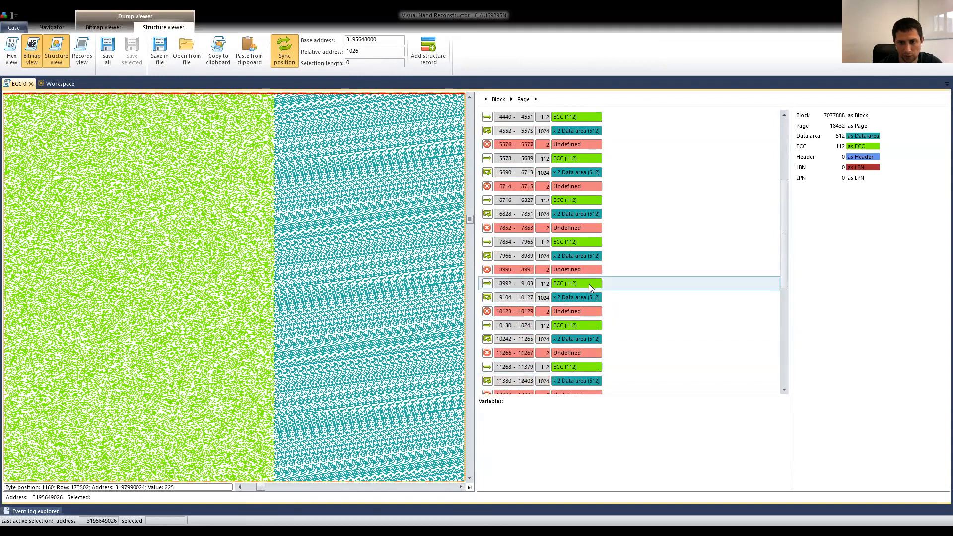
scroll(575, 238, "down", 12)
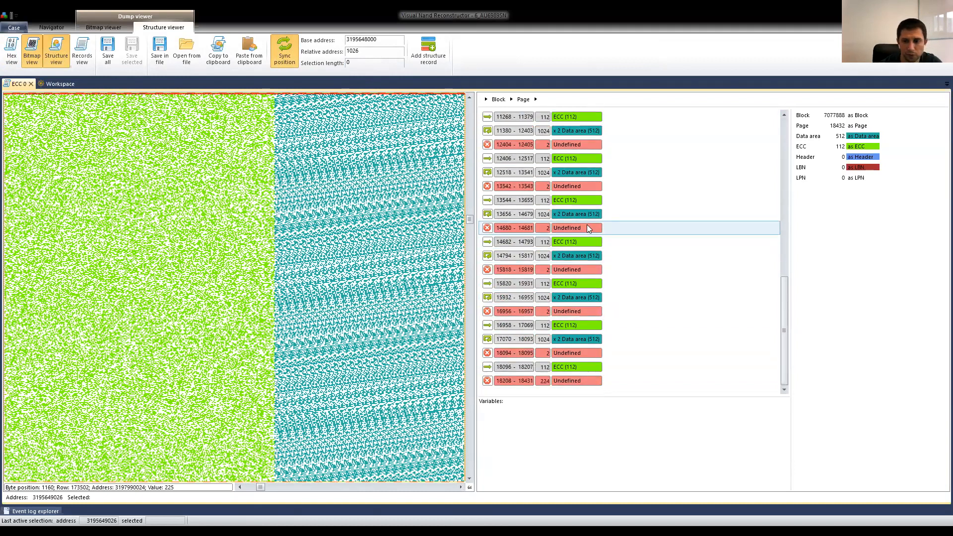
scroll(587, 226, "down", 1)
scroll(569, 354, "up", 10)
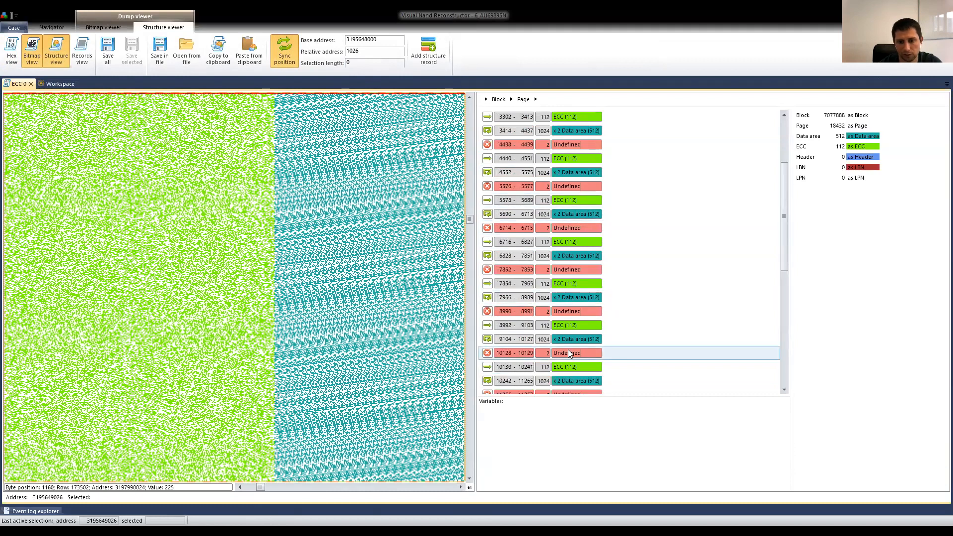
Connect the ECC element's output to the XOR element and create the logical image from the Markers table.
left_click(53, 83)
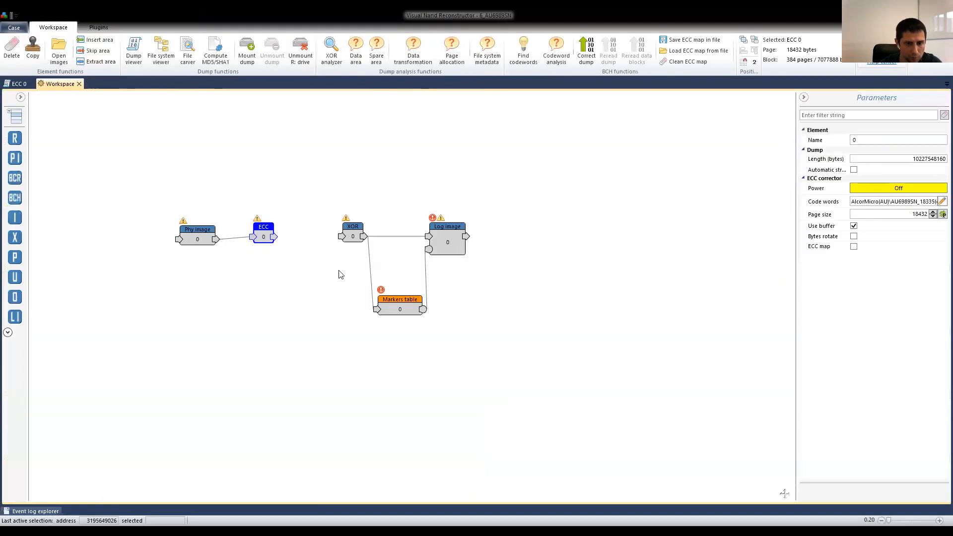
left_click_drag(276, 238, 342, 236)
left_click(392, 306)
left_click(883, 185)
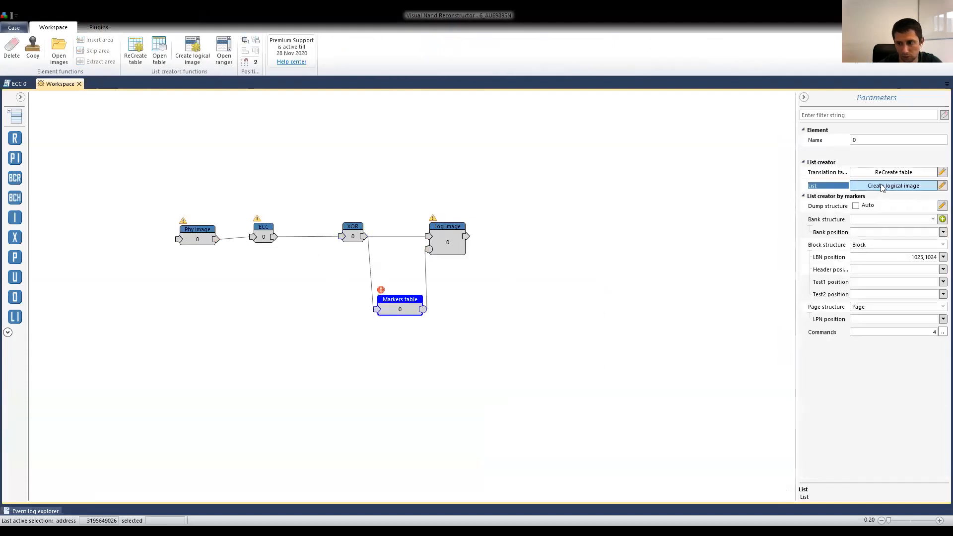
left_click(466, 284)
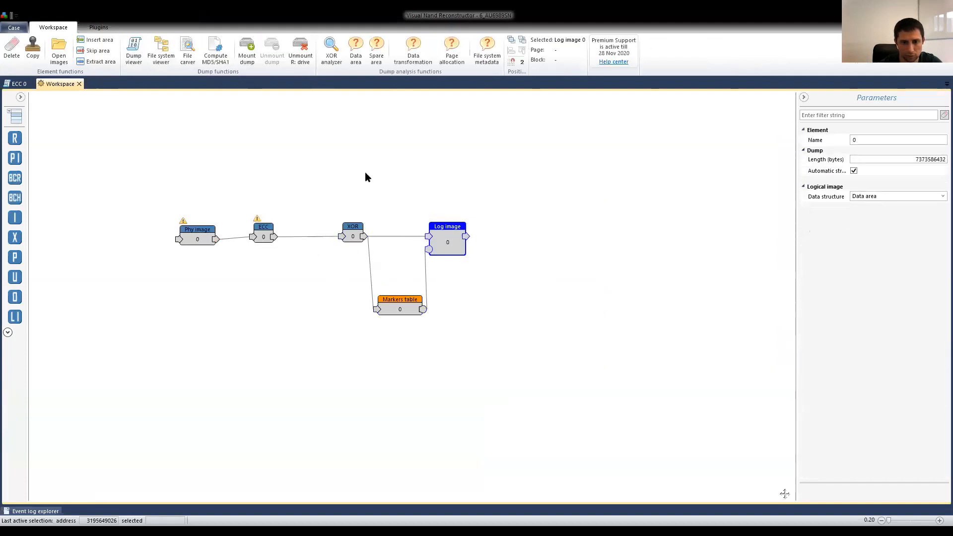
Open the logical image in the file system viewer and cancel the detection of file system structures.
left_click(163, 51)
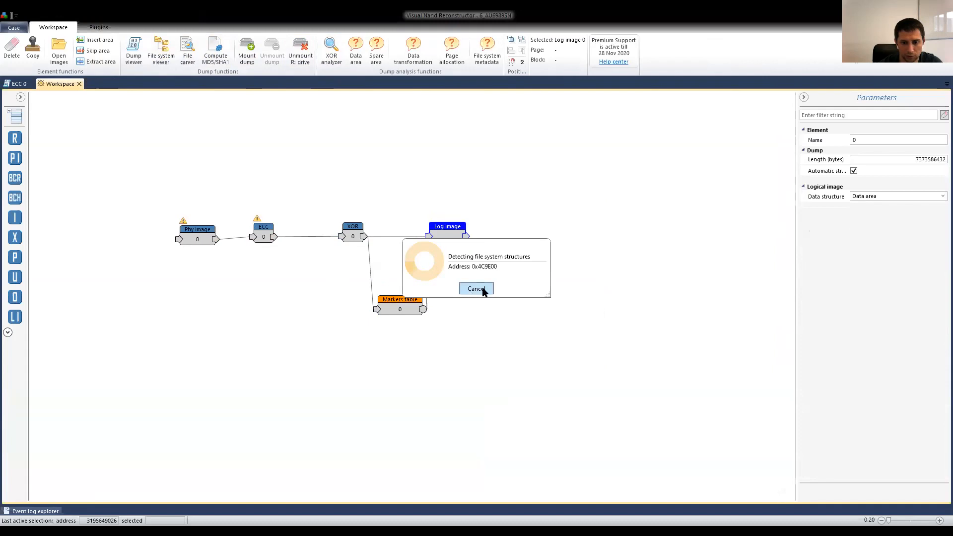
left_click(483, 291)
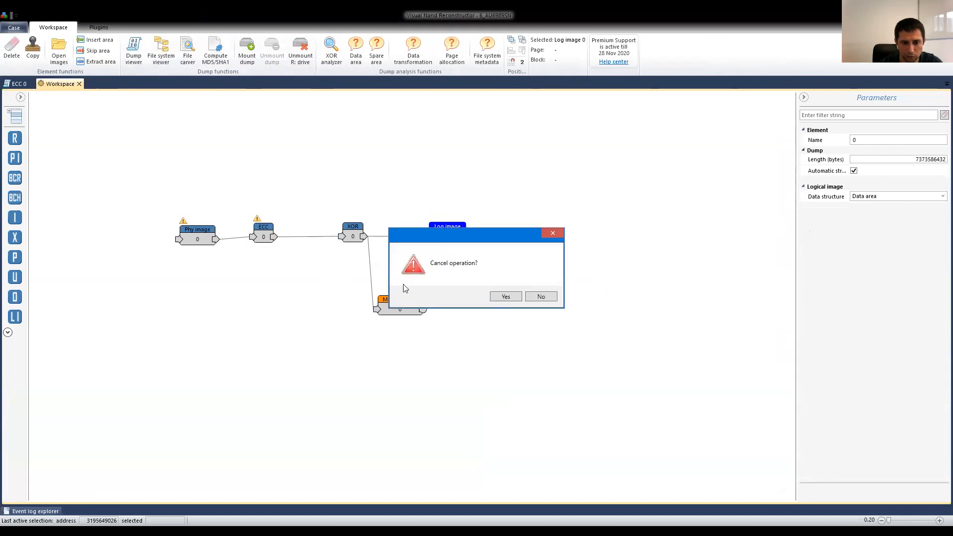
left_click(513, 298)
Power on the ECC corrector in the workspace and refresh the file system view of the logical image.
left_click(108, 84)
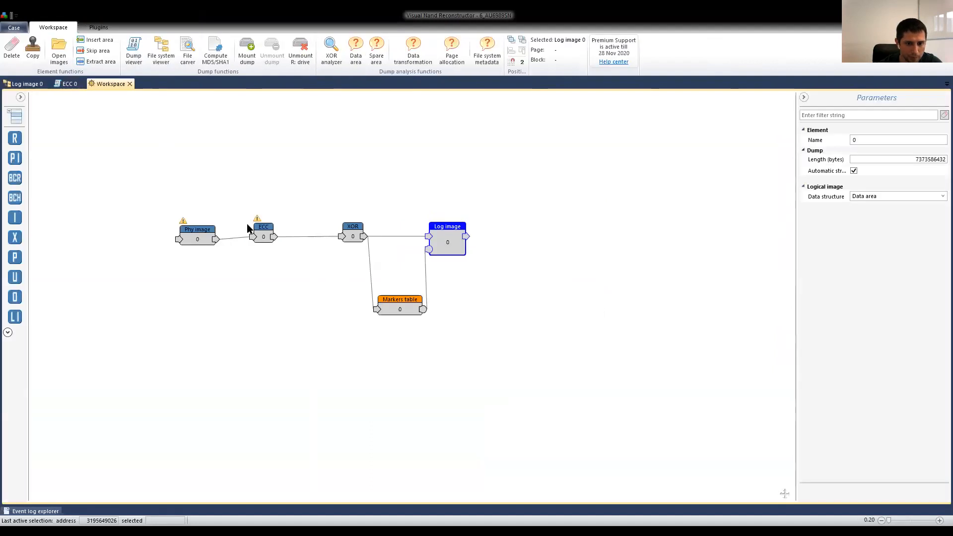
left_click(263, 236)
left_click(902, 191)
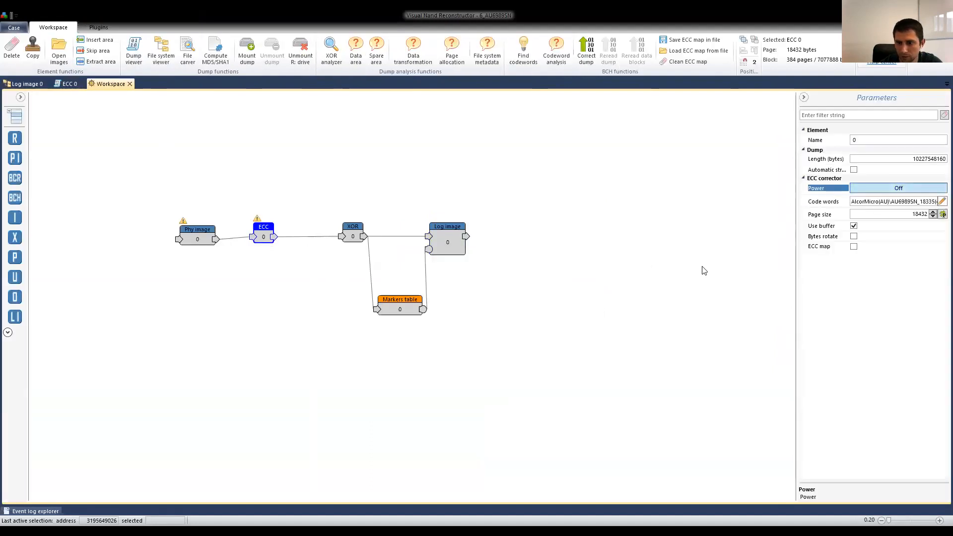
left_click(28, 86)
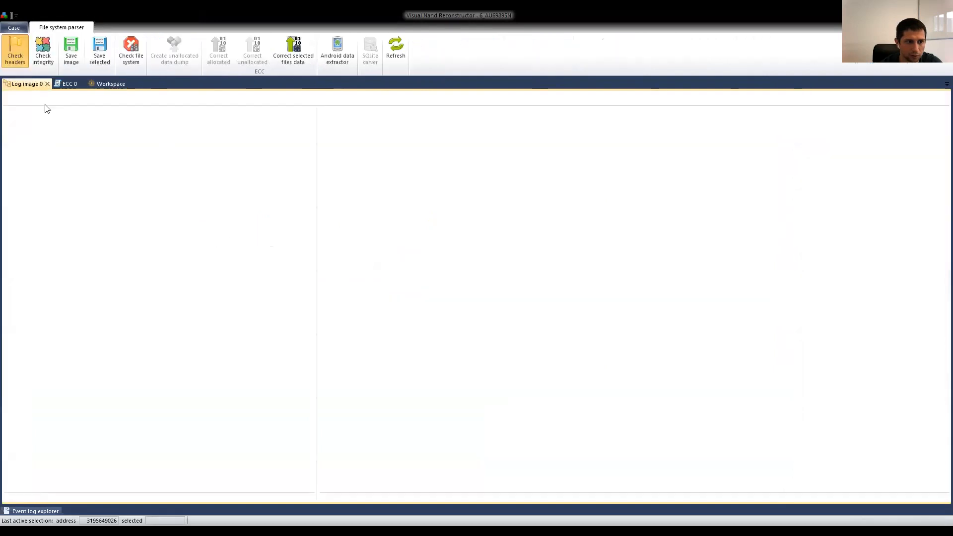
left_click(396, 46)
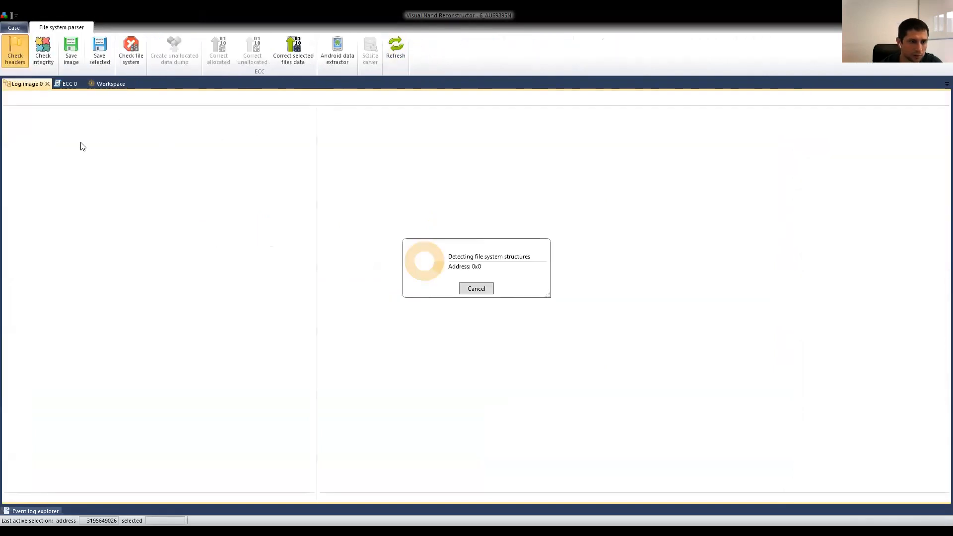
Turn on the ECC map for the ECC element in the workspace.
left_click(110, 84)
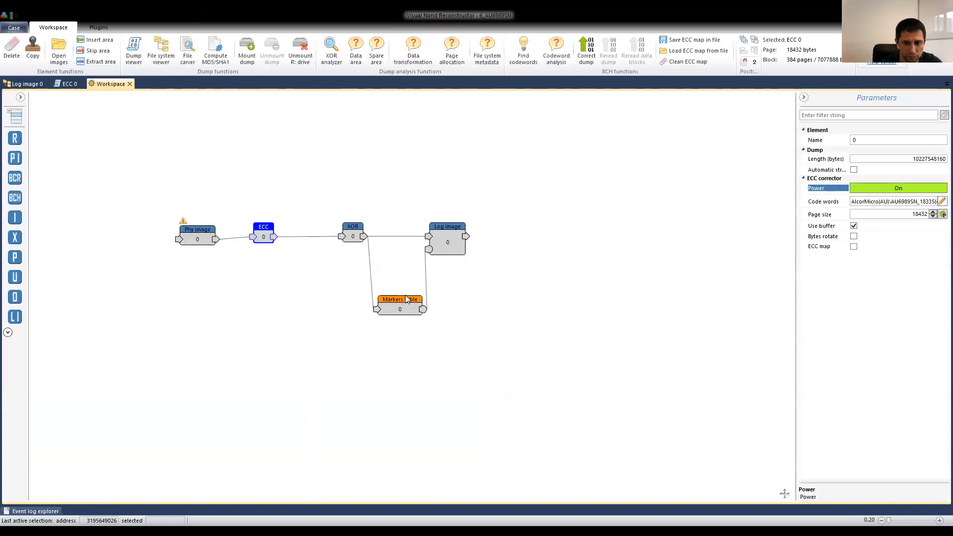
left_click(858, 249)
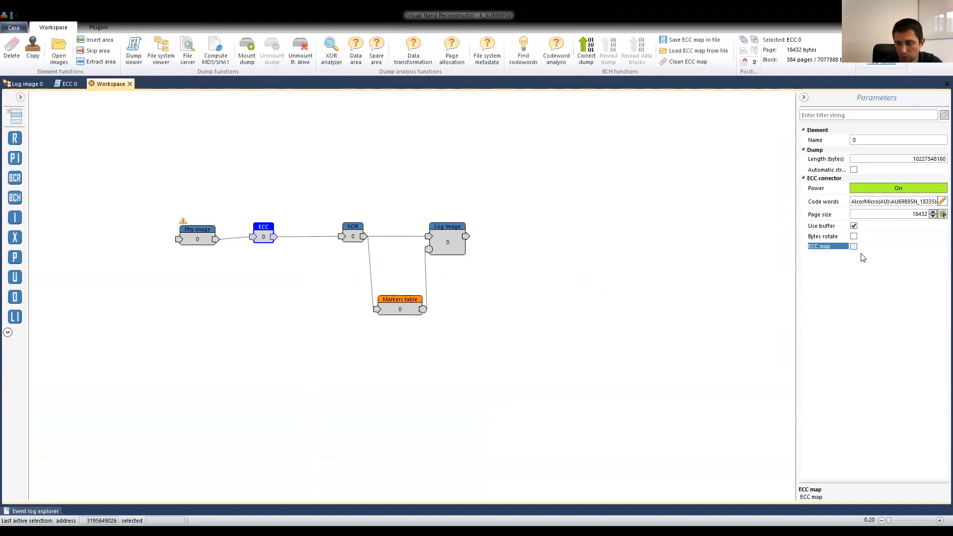
left_click(854, 247)
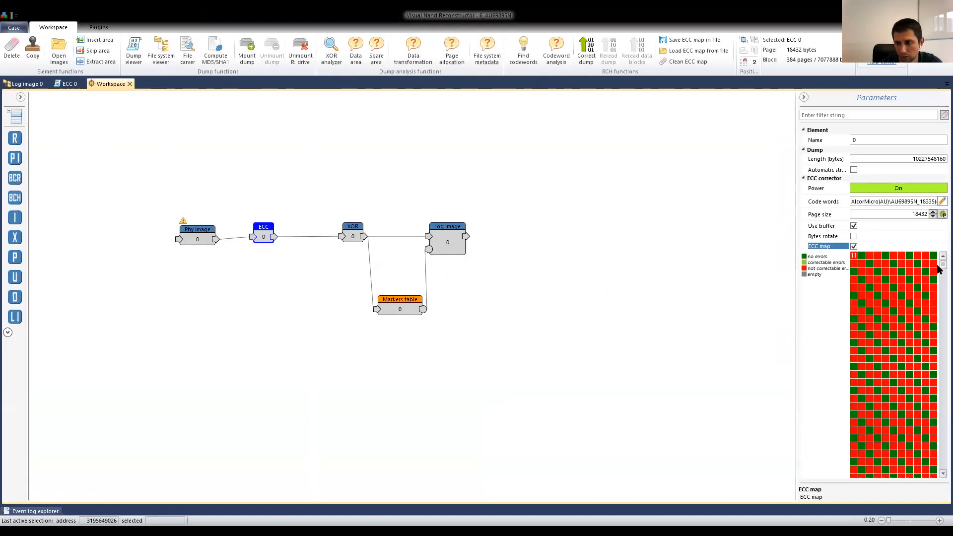
Examine the ECC map through successive regions of the dump for error-free, correctable and uncorrectable codewords.
scroll(938, 297, "down", 3)
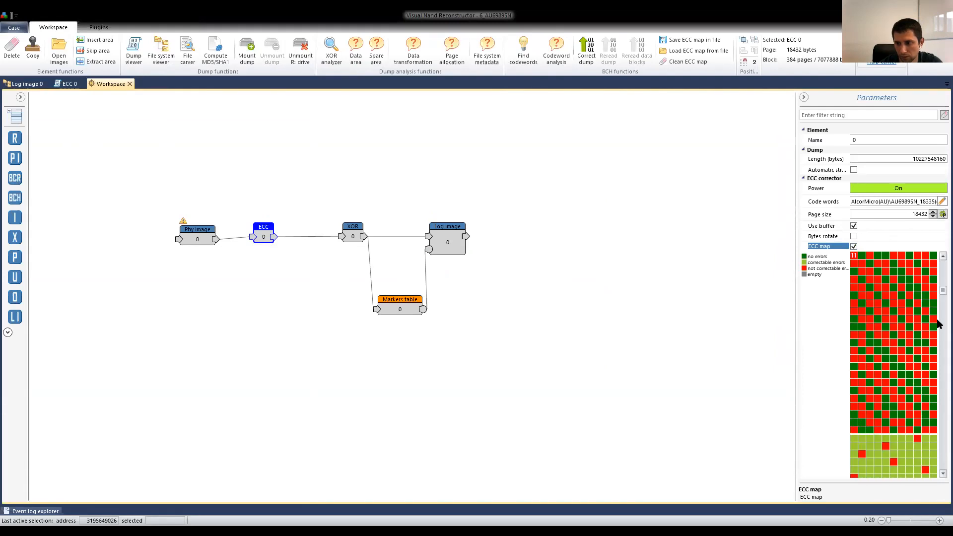
scroll(937, 329, "down", 3)
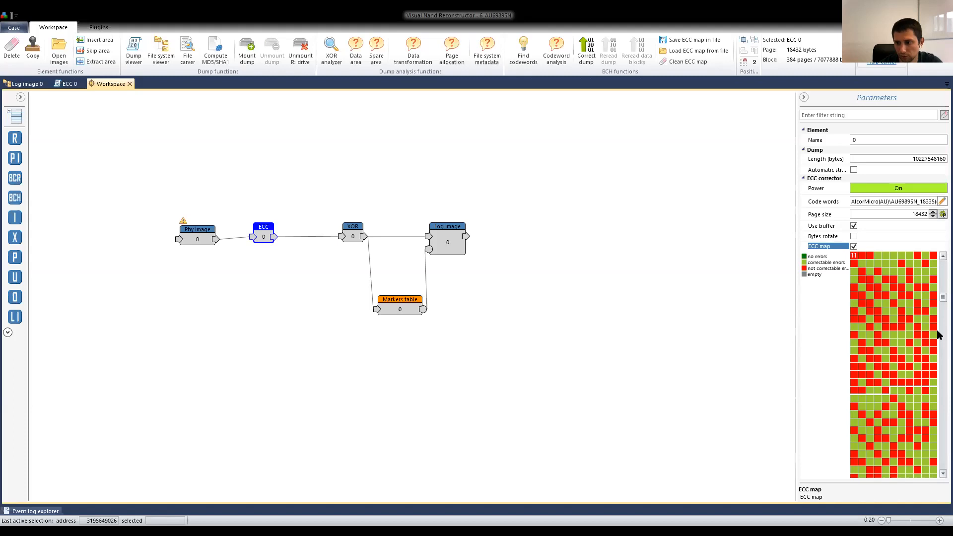
scroll(936, 357, "down", 3)
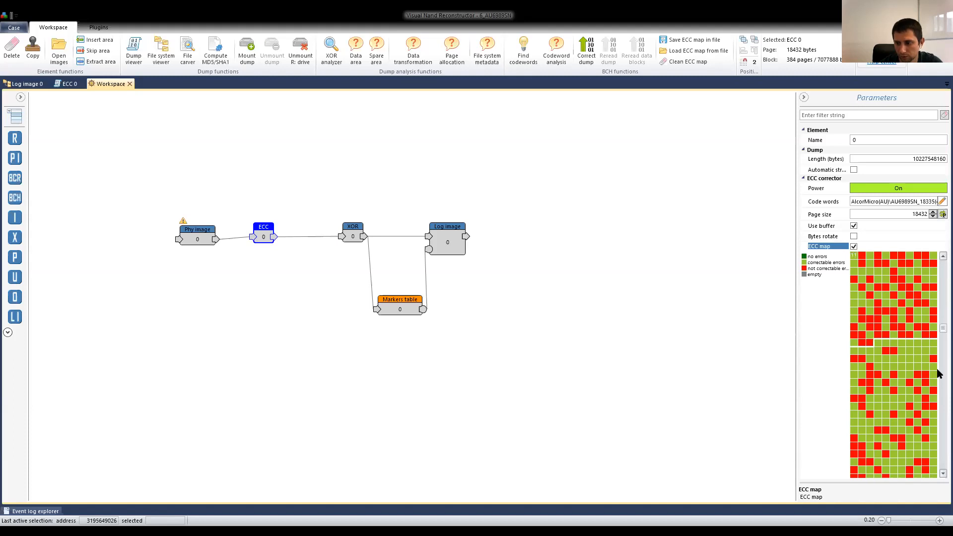
scroll(938, 379, "down", 3)
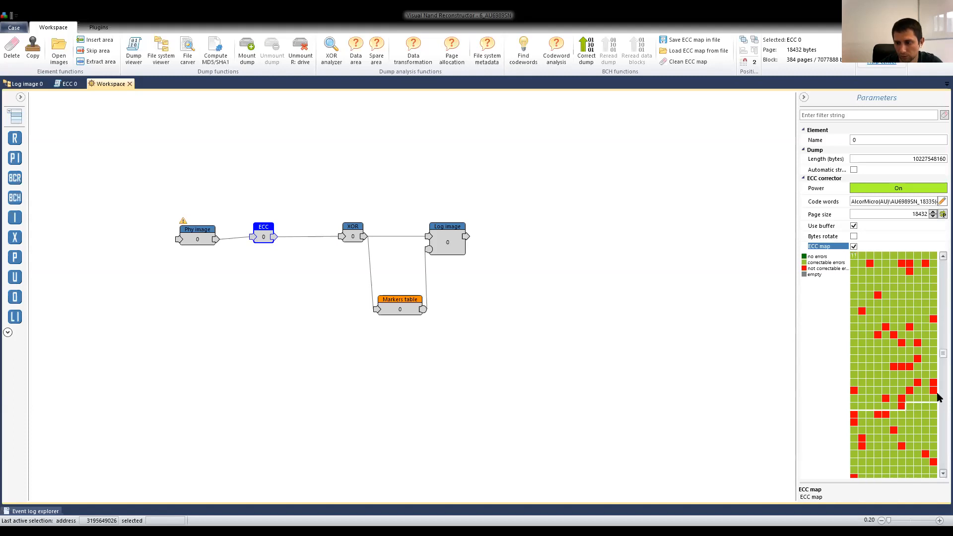
scroll(938, 399, "down", 3)
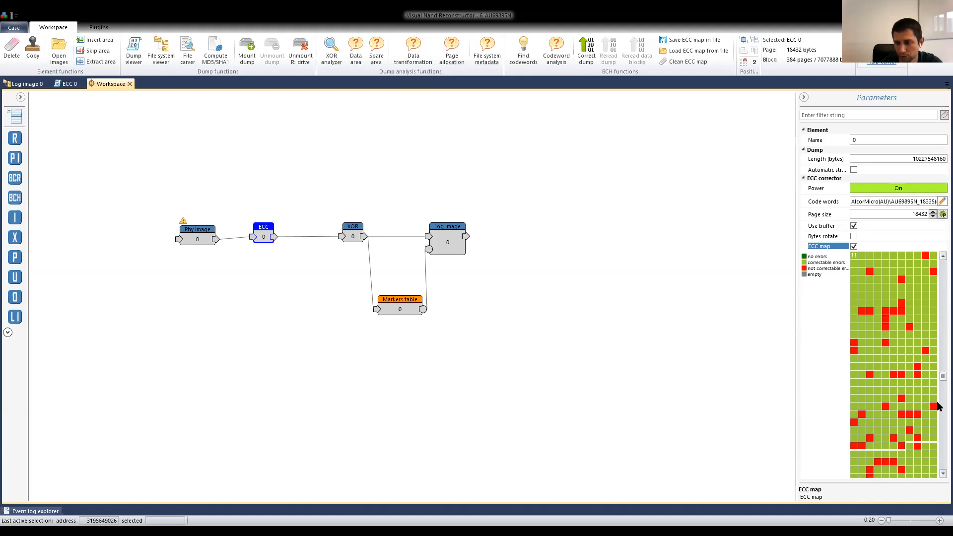
scroll(938, 406, "down", 3)
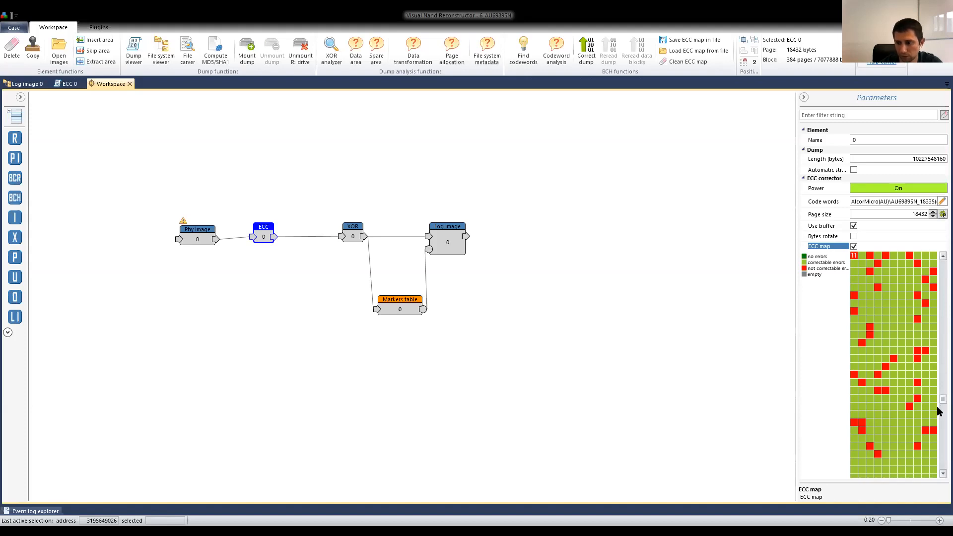
scroll(937, 411, "down", 1)
scroll(904, 317, "down", 1)
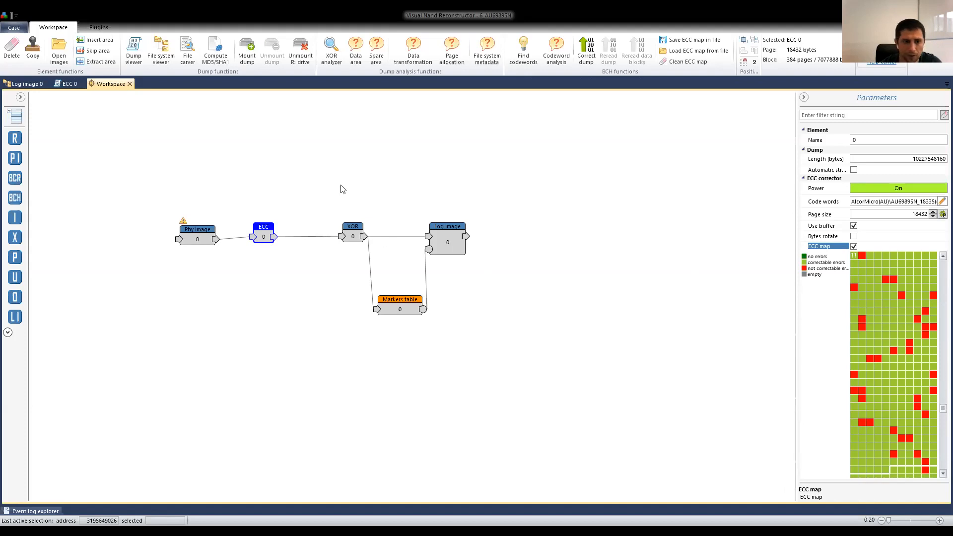
Return to the logical image's file system view and expand the dump and its FAT32 volume.
left_click(23, 84)
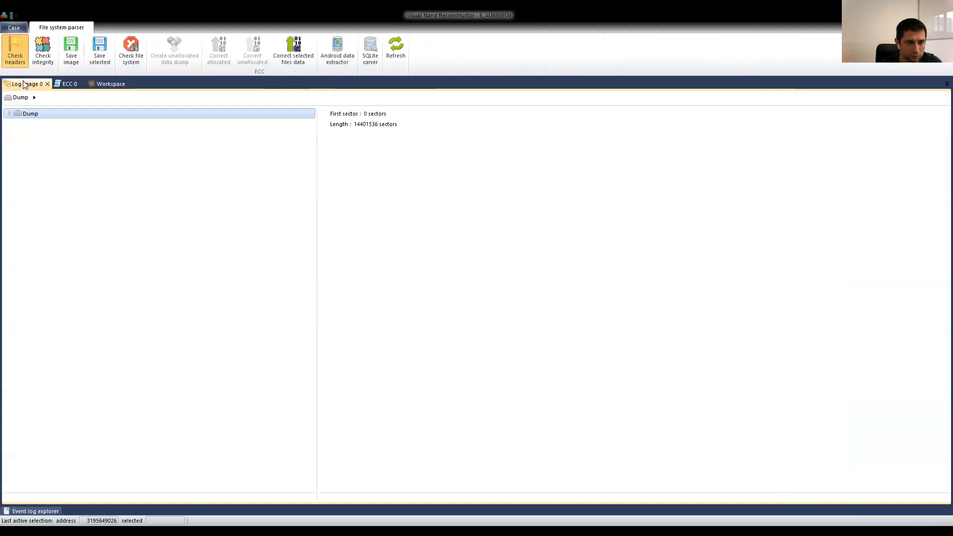
left_click(20, 124)
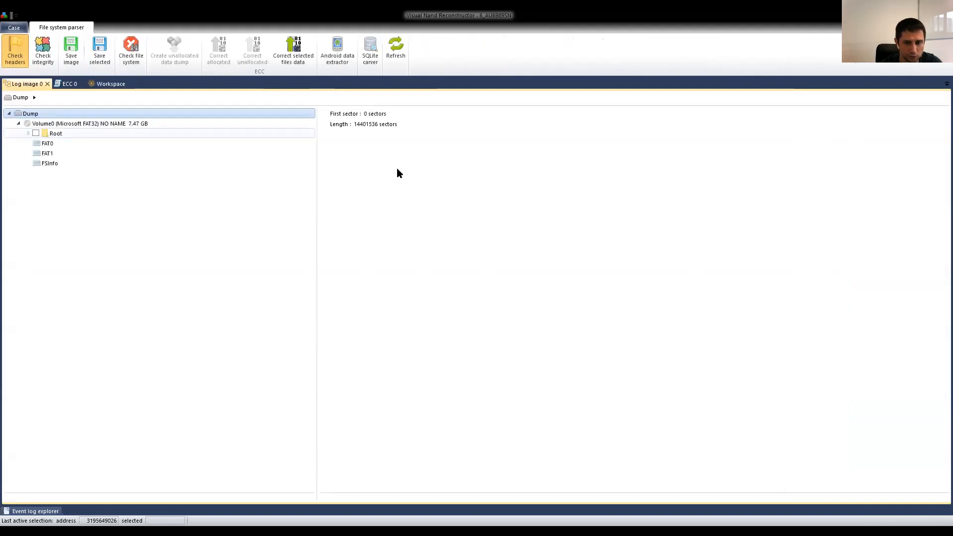
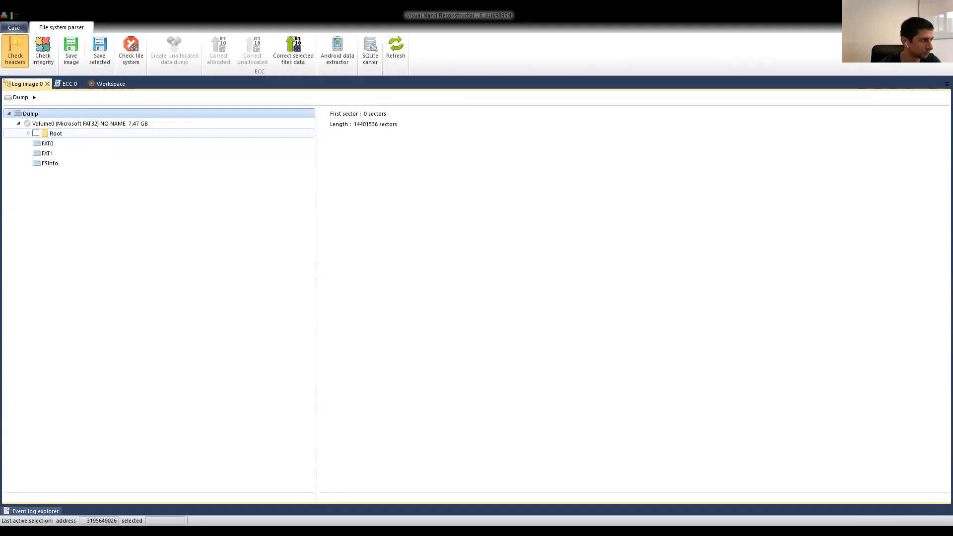
Browse the JPG files in the Root folder of the FAT32 volume and close the logical image's file system view.
left_click(125, 124)
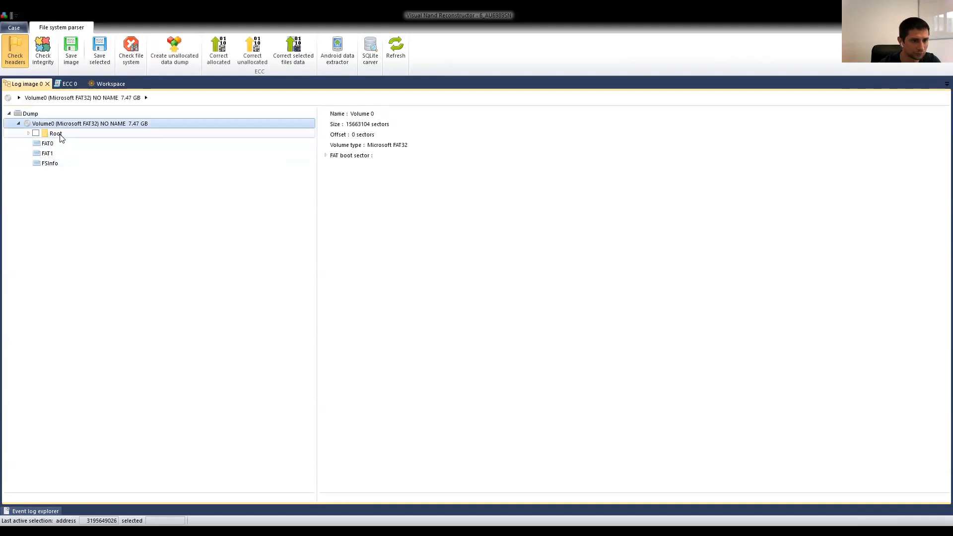
left_click(389, 303)
left_click(382, 412)
left_click(380, 262)
left_click(397, 362)
scroll(410, 322, "down", 11)
left_click(388, 322)
left_click(364, 252)
left_click(375, 183)
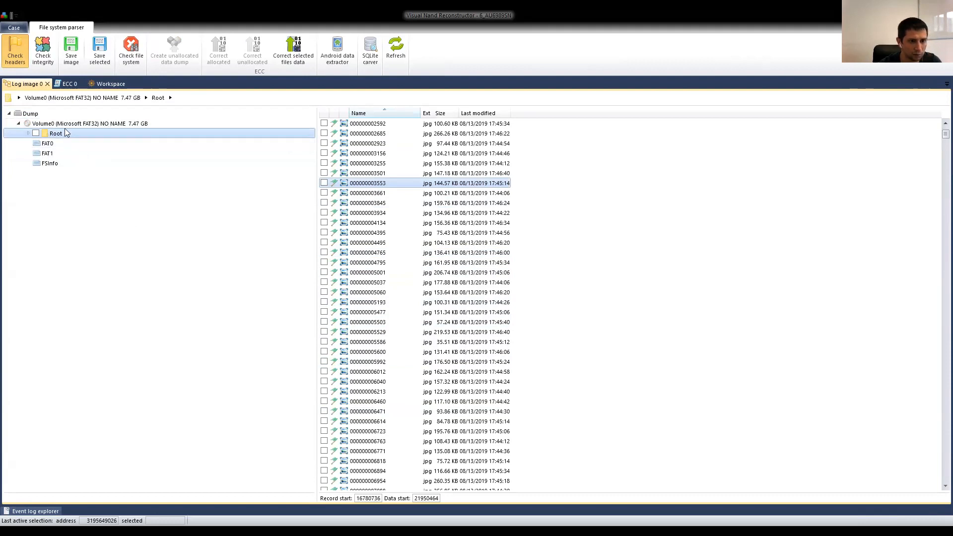
left_click(47, 85)
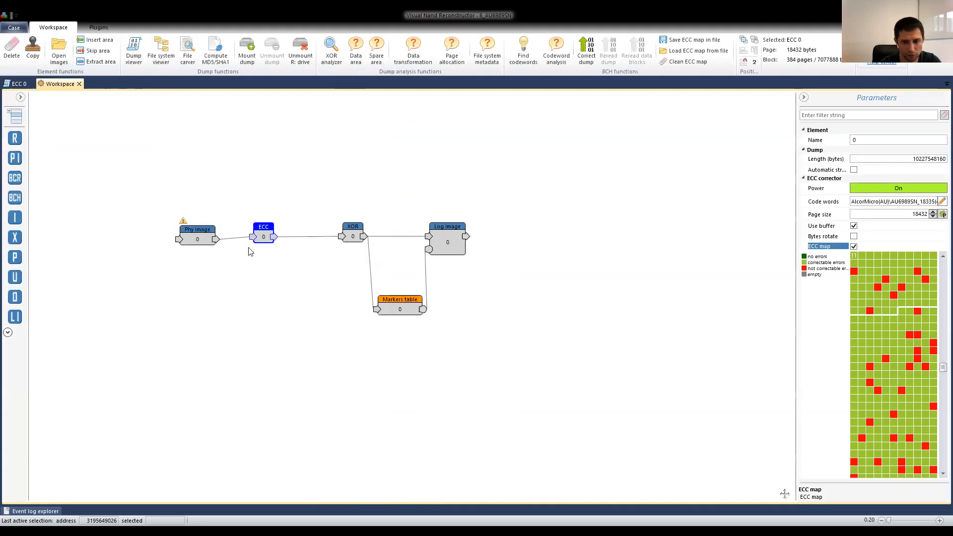
Go through the Phy image, ECC, XOR, Markers table and Log image elements of the reconstruction chain.
left_click(207, 238)
left_click(259, 232)
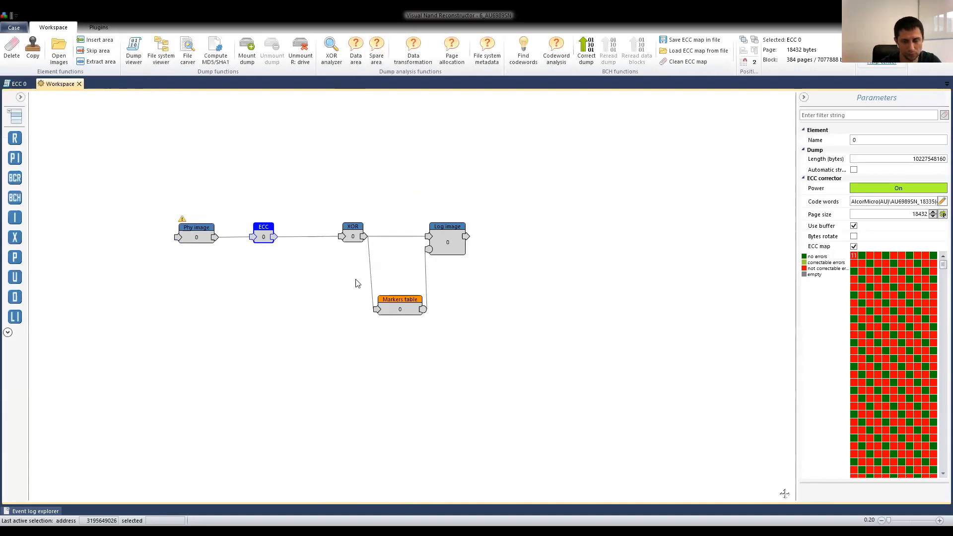
left_click_drag(432, 234, 437, 233)
left_click(353, 231)
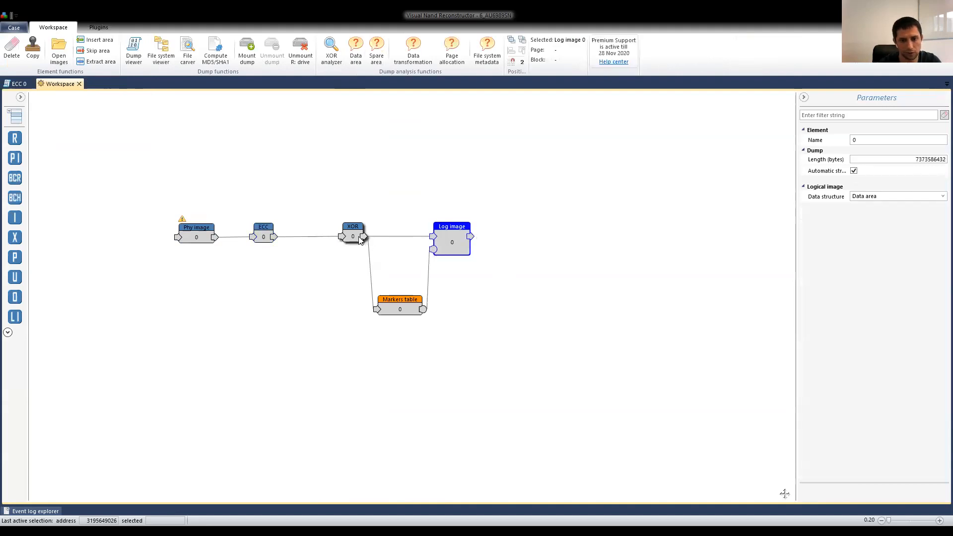
left_click_drag(403, 297, 395, 298)
mouse_move(347, 233)
left_mouse_down()
mouse_move(338, 231)
mouse_move(343, 240)
left_mouse_up()
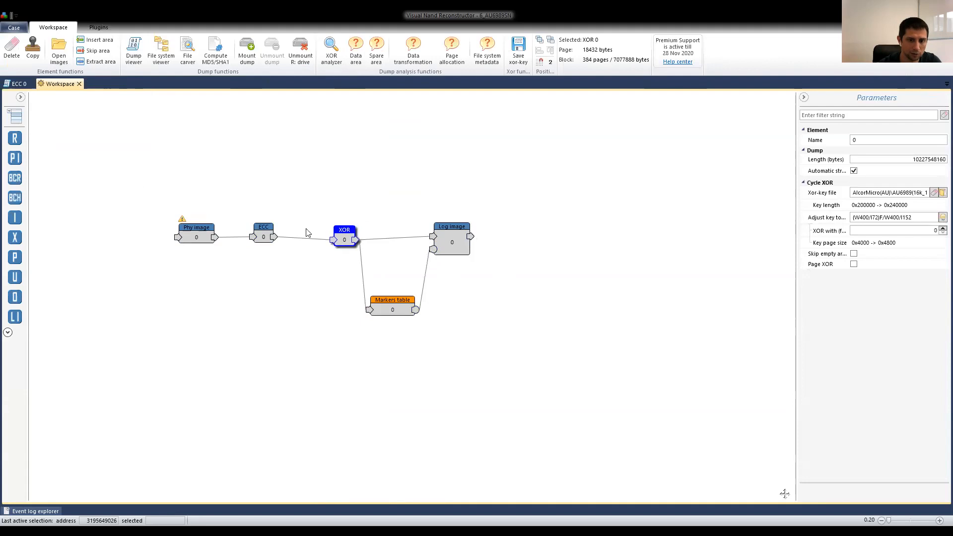
Open the case file 4_Sandisk.case from the 4_Sandisk folder on Local Disk (F:).
left_click(15, 28)
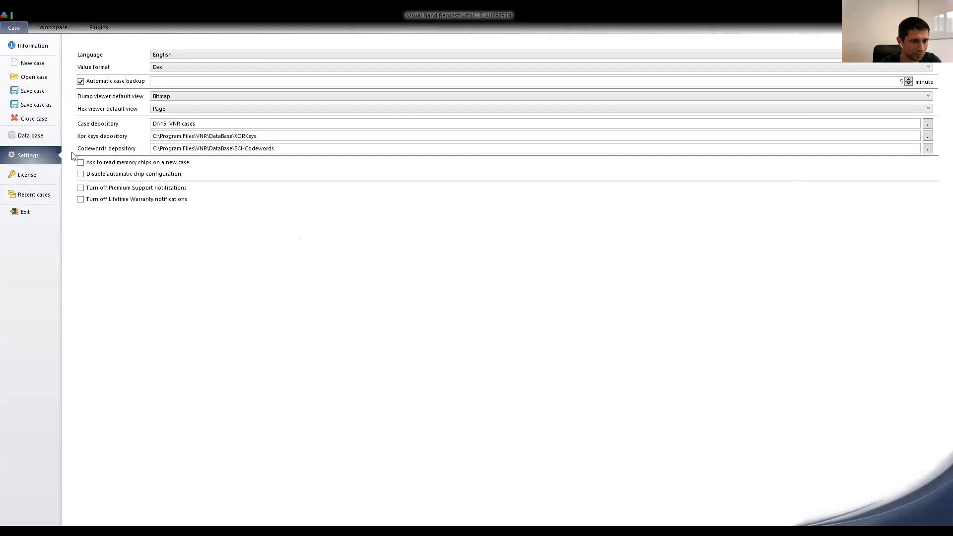
left_click(30, 80)
left_click(509, 299)
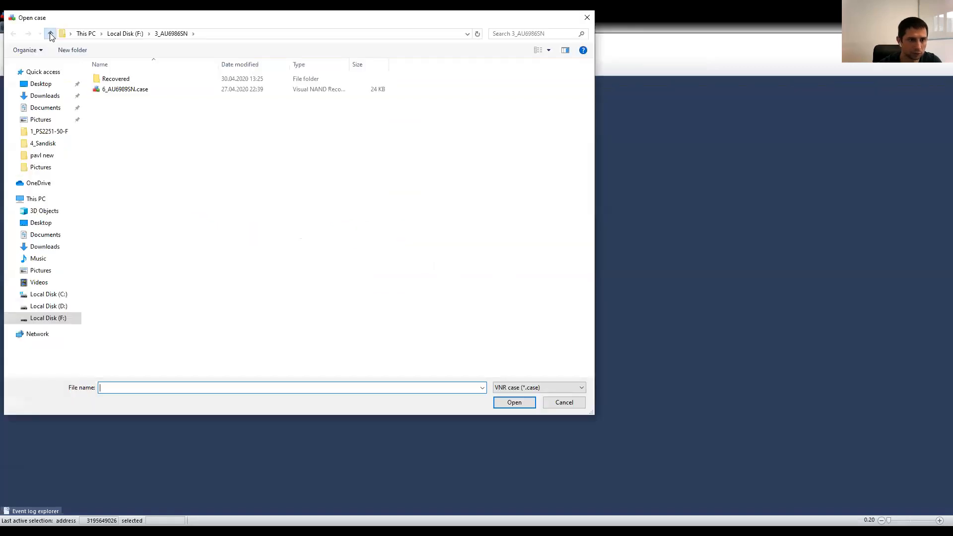
left_click(50, 34)
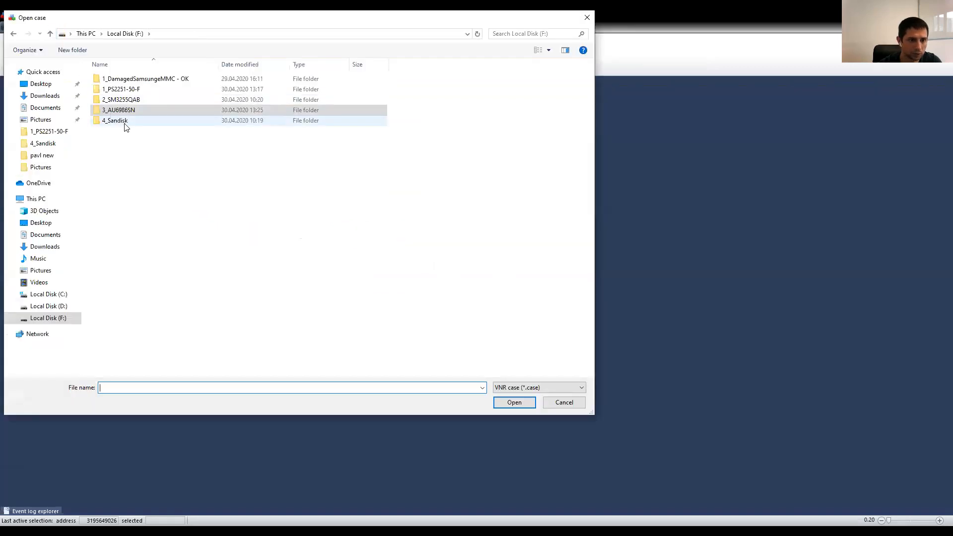
double_click(125, 124)
left_click(122, 81)
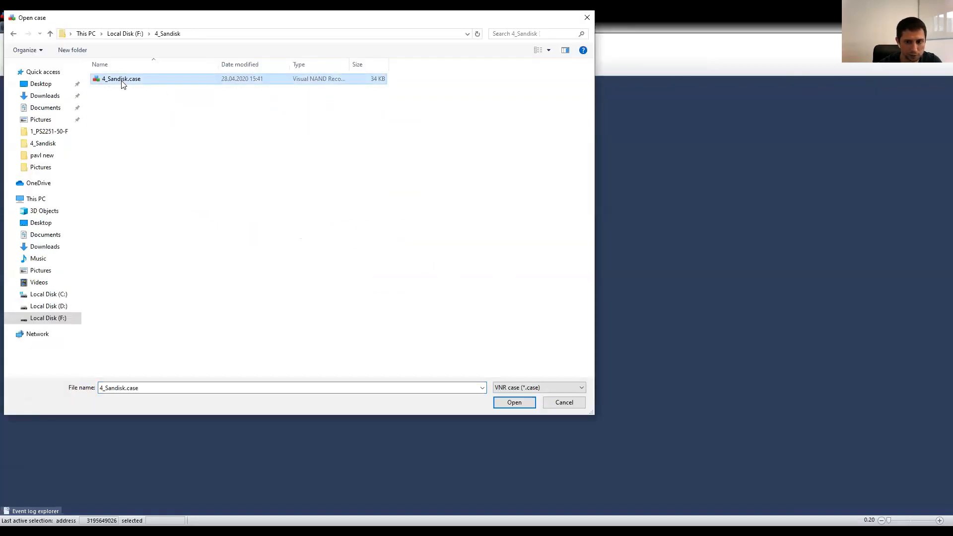
double_click(123, 83)
Load the saved markers lists for the case's markers tables, including Markers table 1.xml.
left_click(533, 289)
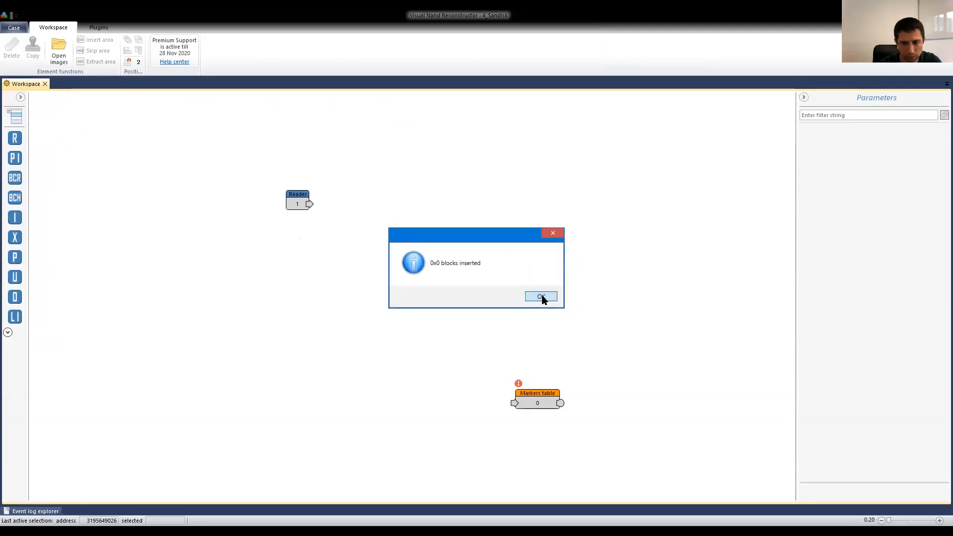
left_click(541, 297)
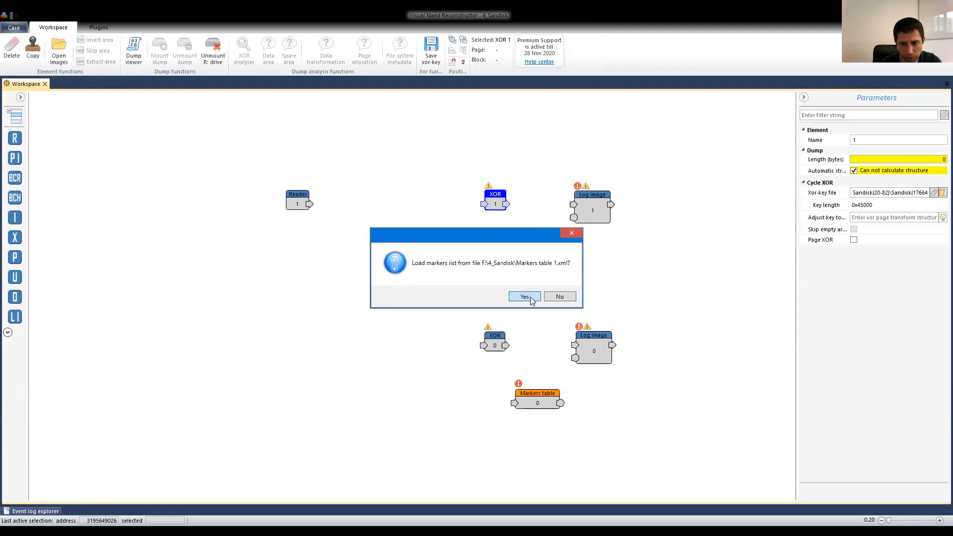
left_click(530, 297)
Separate the two reconstruction chains in the workspace, placing chain 1 with the Reader above and chain 0 well below it.
left_click_drag(665, 316, 330, 436)
left_click_drag(361, 351, 465, 424)
left_click_drag(629, 161, 290, 287)
left_click_drag(292, 200, 163, 166)
left_click(220, 258)
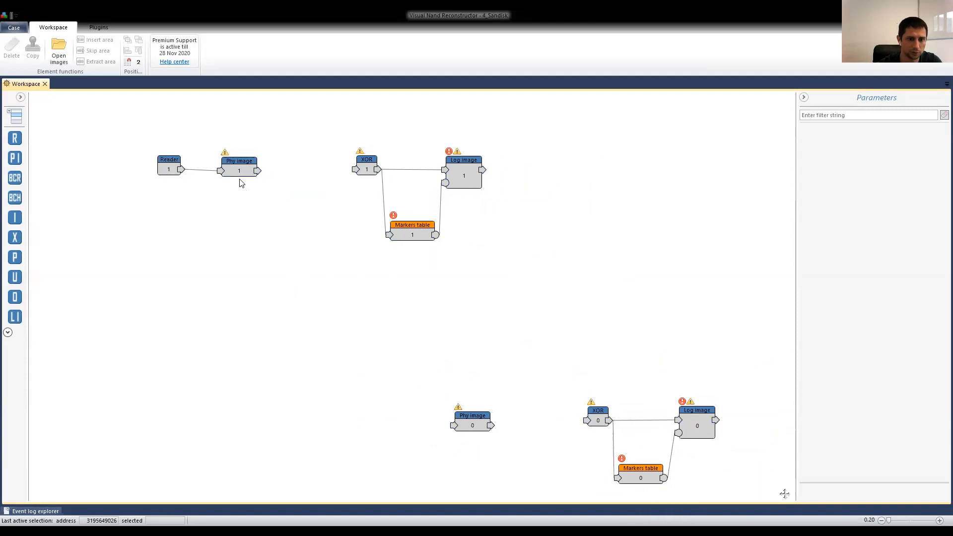
left_click(236, 168)
left_click(266, 255)
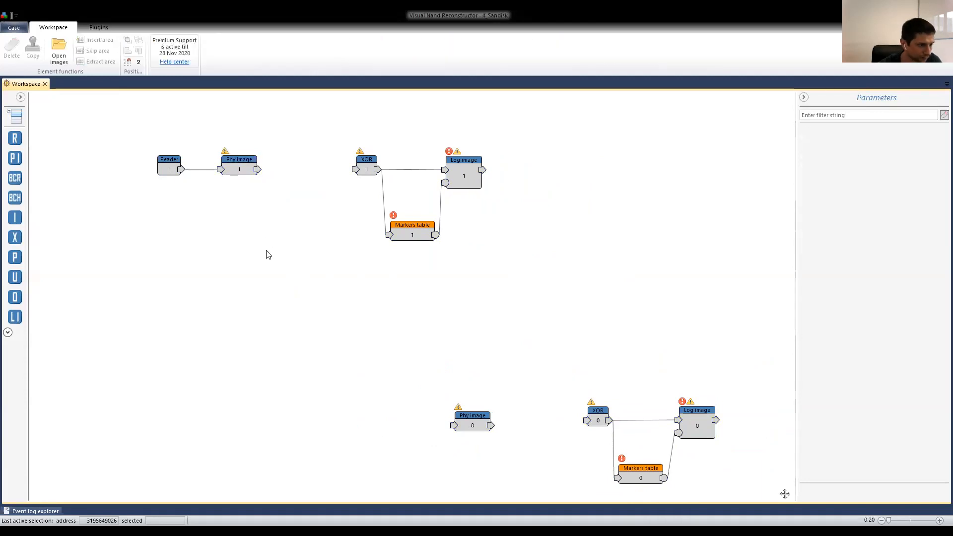
Examine the bitmap view of Phy image 1 from the start to the end of its pages, and close it.
left_click(238, 171)
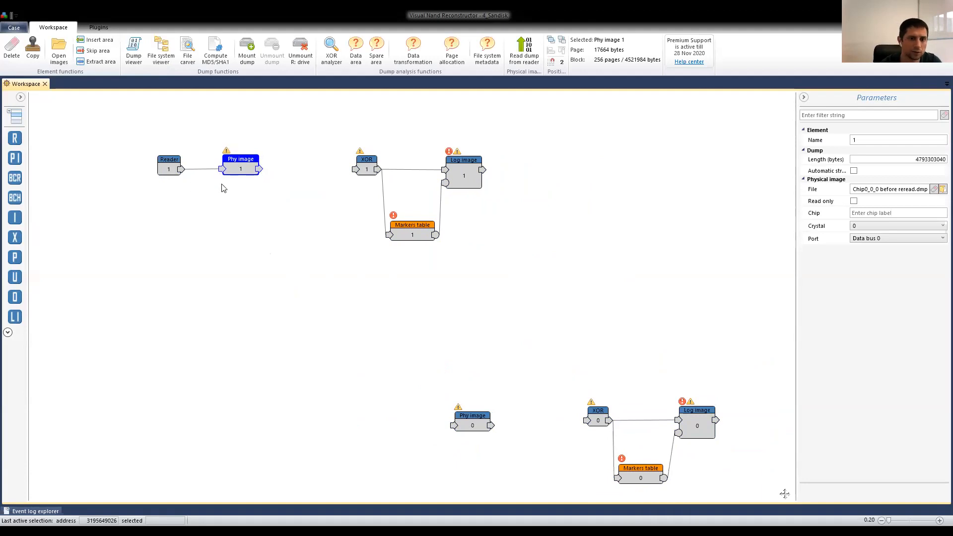
double_click(246, 166)
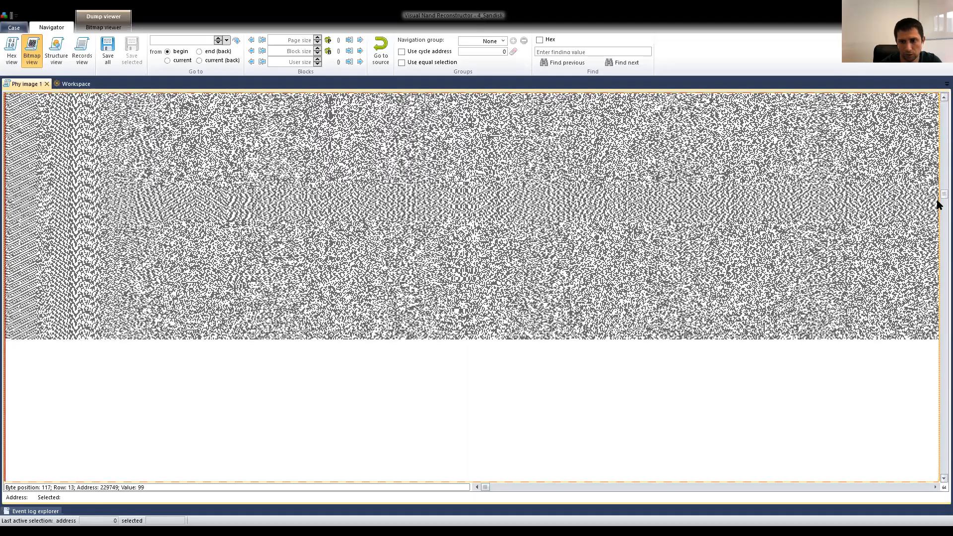
left_click_drag(937, 200, 938, 201)
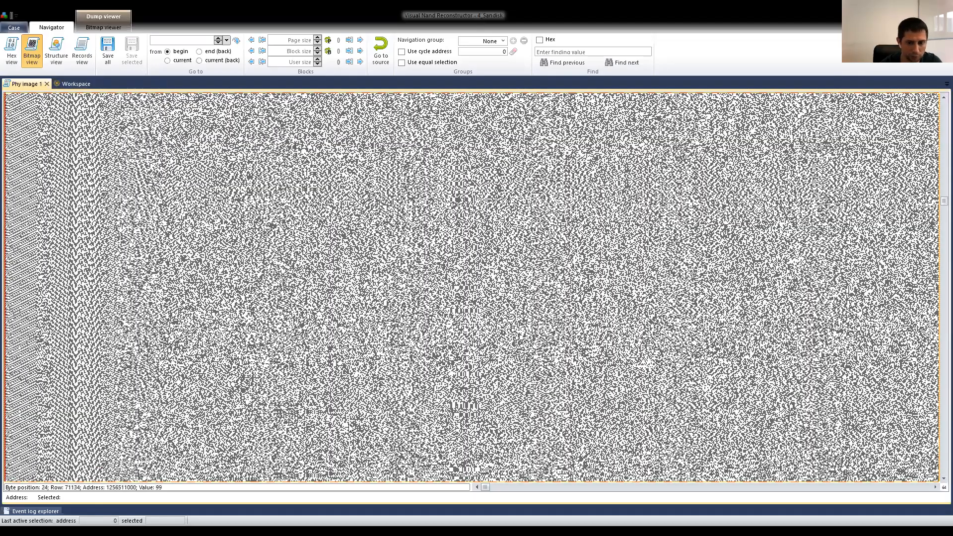
left_click_drag(482, 489, 937, 491)
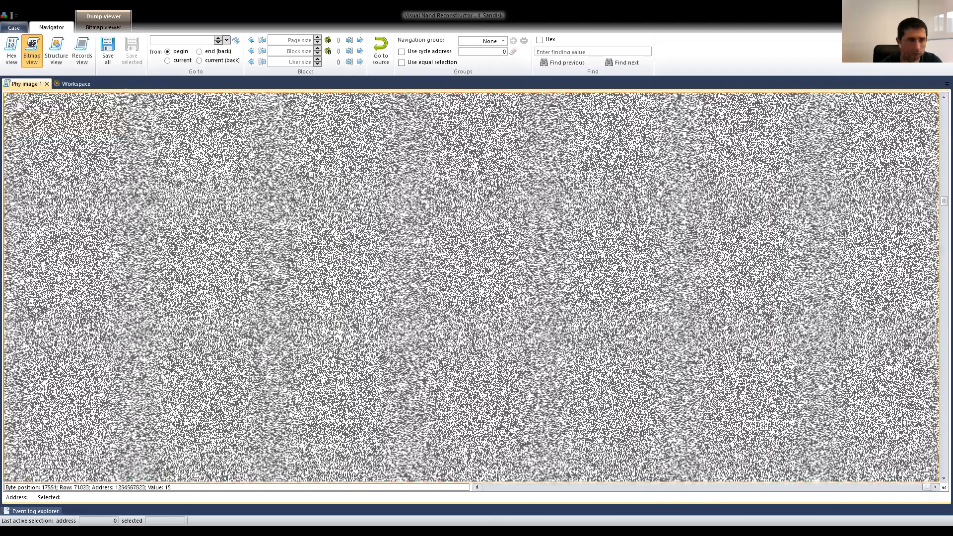
left_click(46, 83)
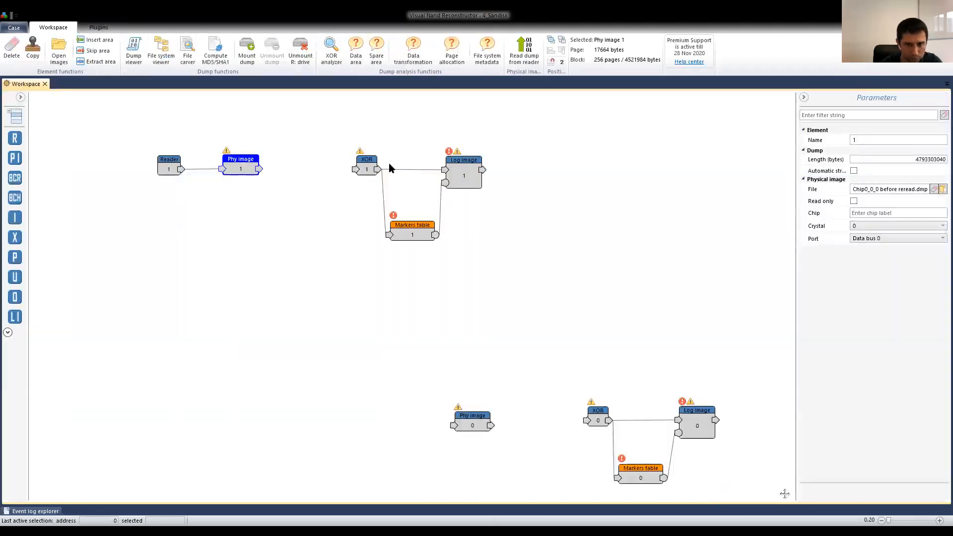
Add an ECC element after Phy image 1 and search for its codewords among the SanDisk(20-82) vendor files.
left_click_drag(15, 198, 297, 165)
left_click(524, 62)
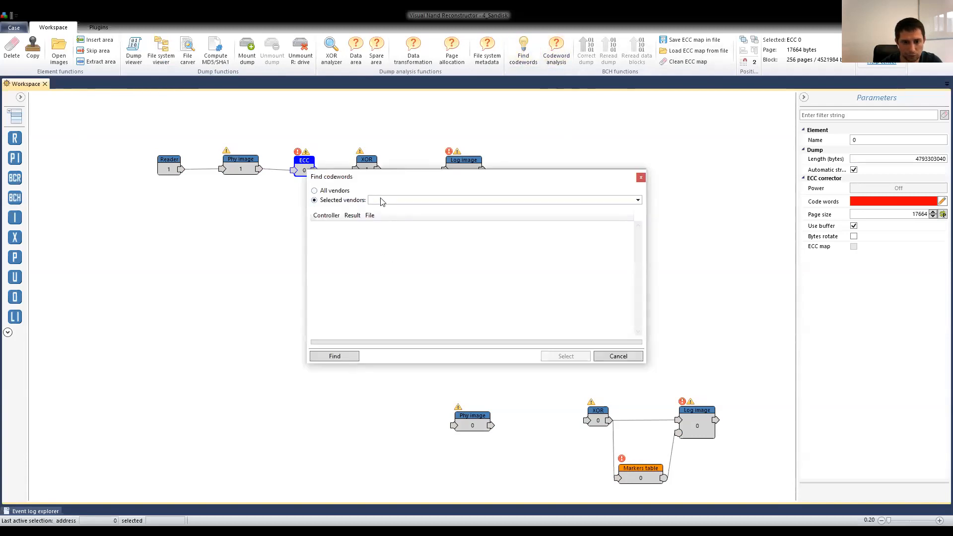
left_click(381, 201)
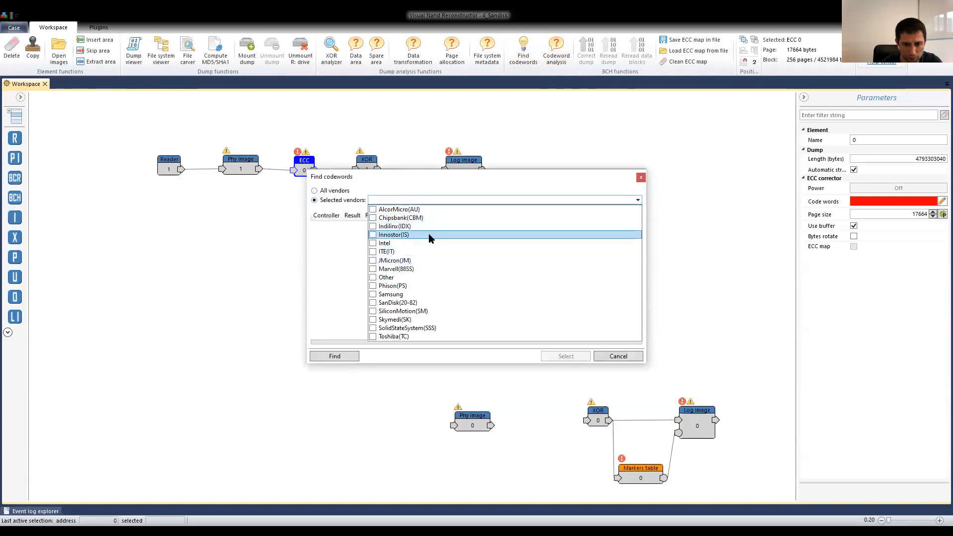
left_click(409, 302)
left_click(330, 357)
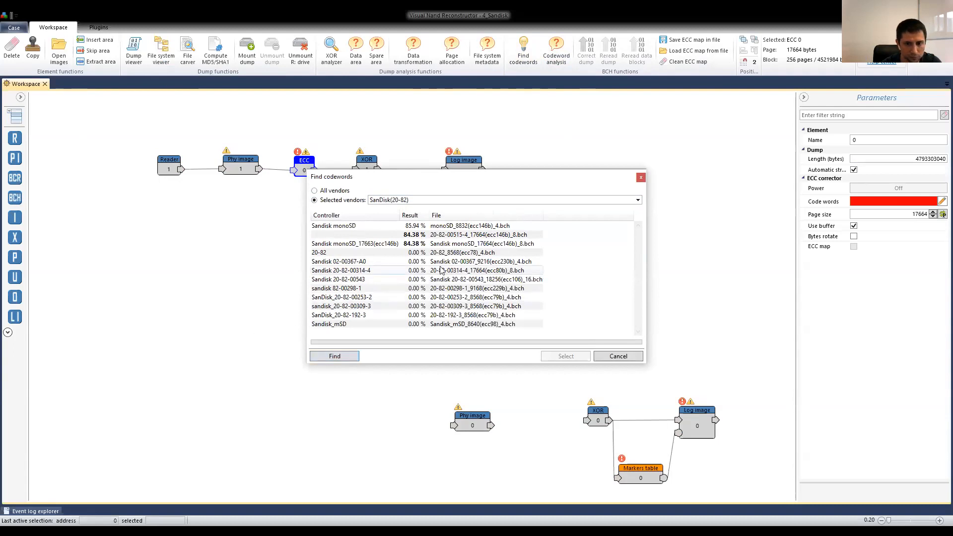
mouse_move(381, 243)
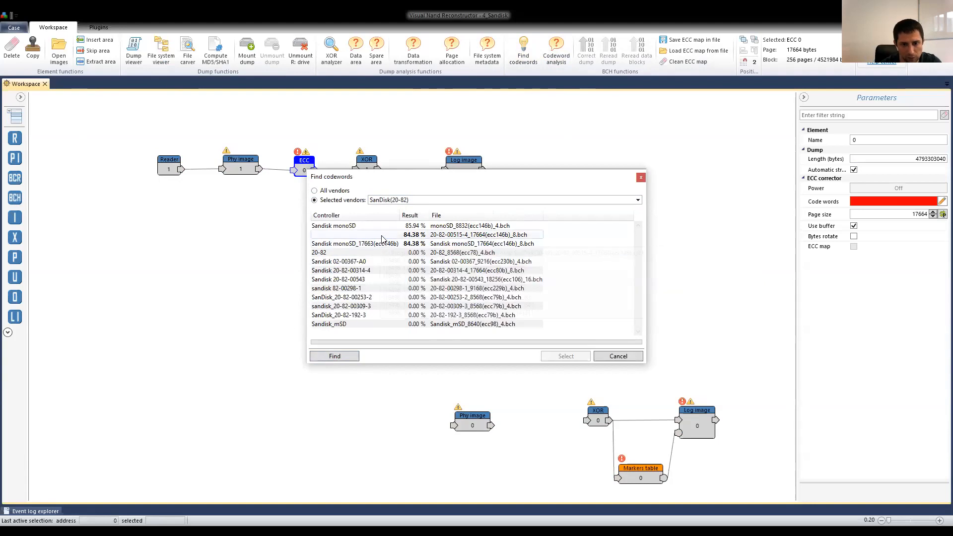
left_click(382, 238)
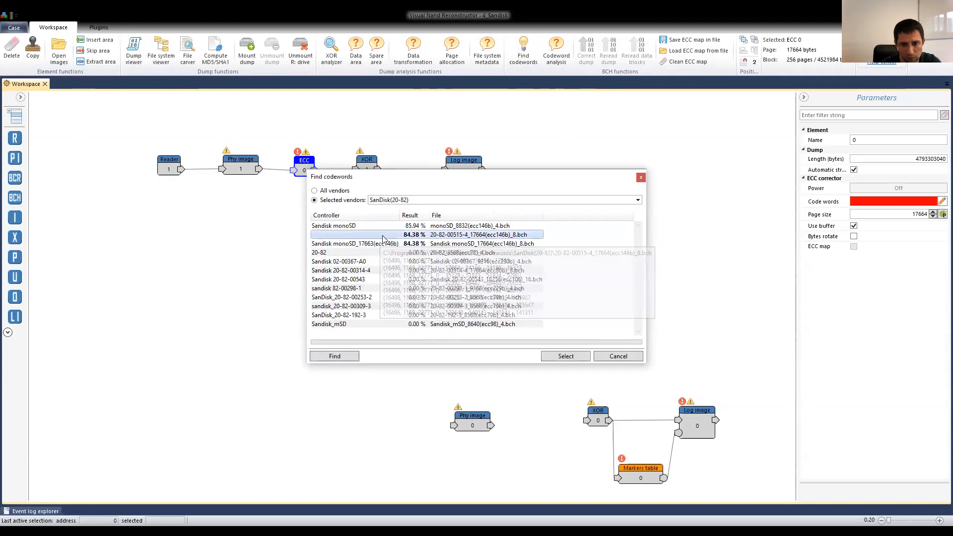
left_click(566, 356)
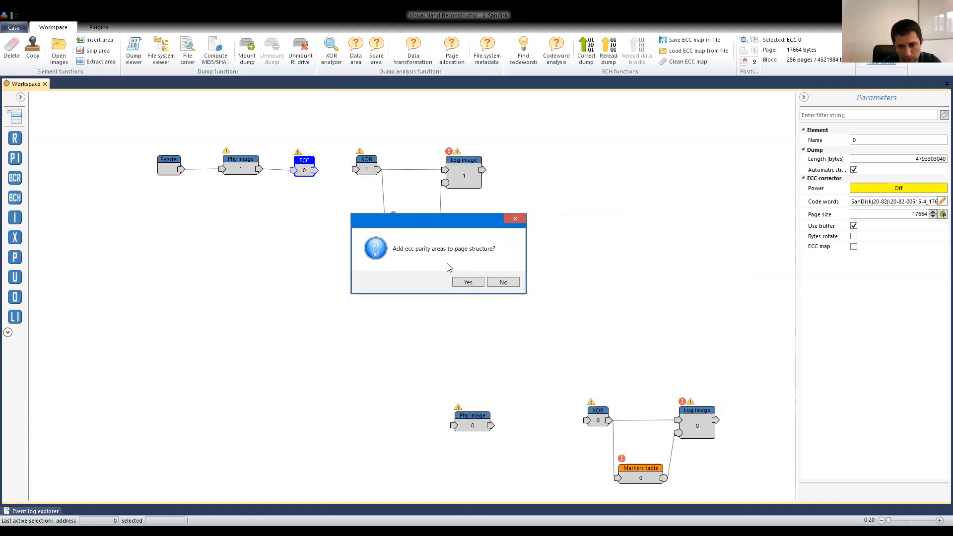
left_click(466, 282)
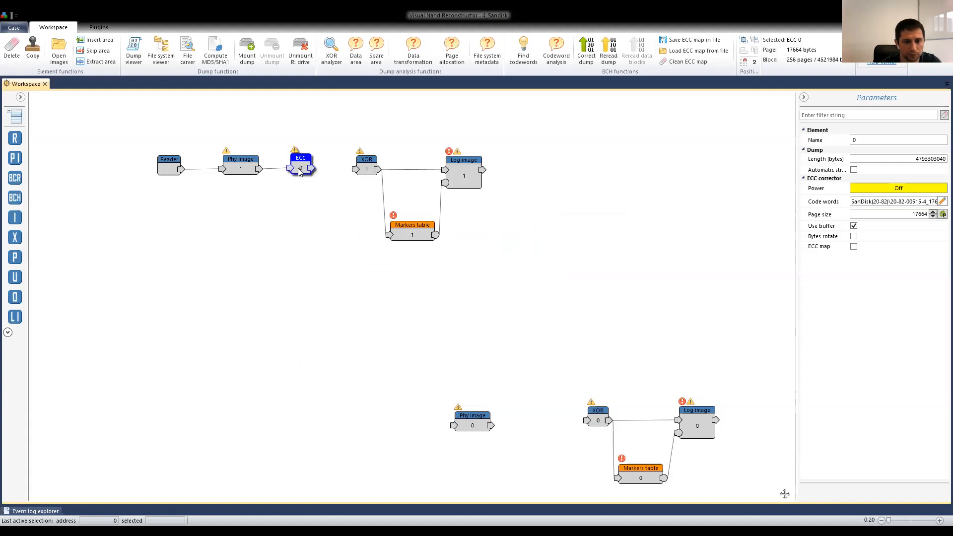
Inspect the ECC map of the SanDisk dump for correctable and uncorrectable codewords, and turn the map off.
left_click(854, 246)
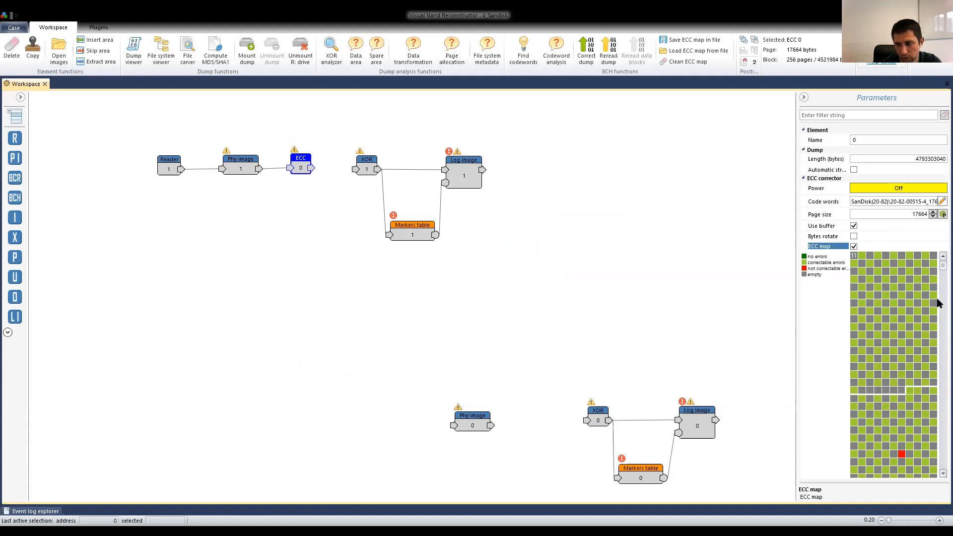
left_click_drag(942, 265, 936, 304)
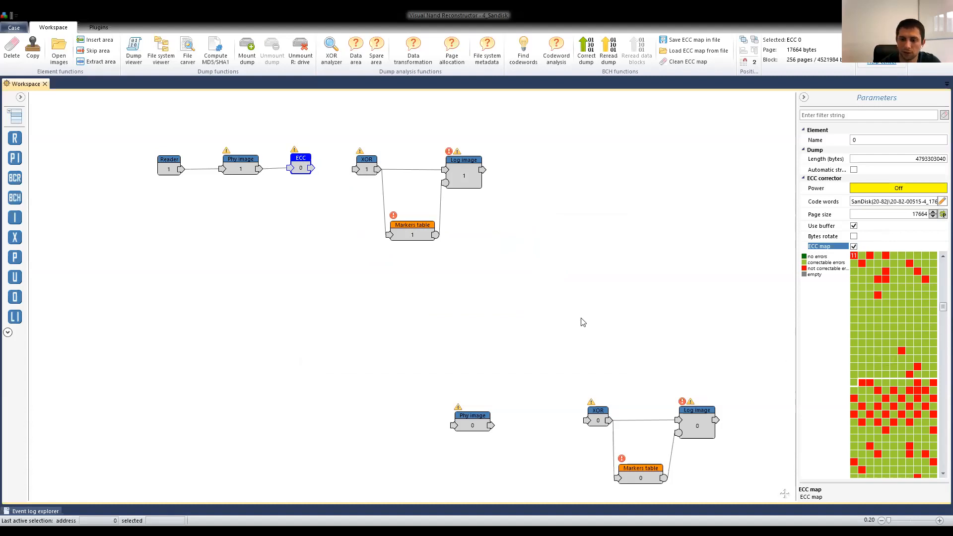
left_click(853, 247)
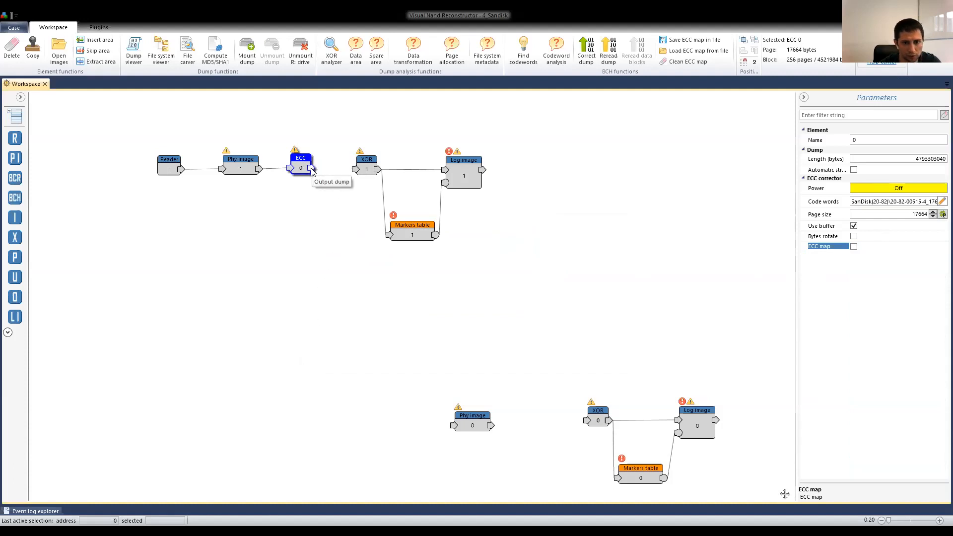
Connect the ECC output to XOR 1 and create the logical image list in Markers table 1 with the Auto option.
left_click(366, 167)
left_click(414, 232)
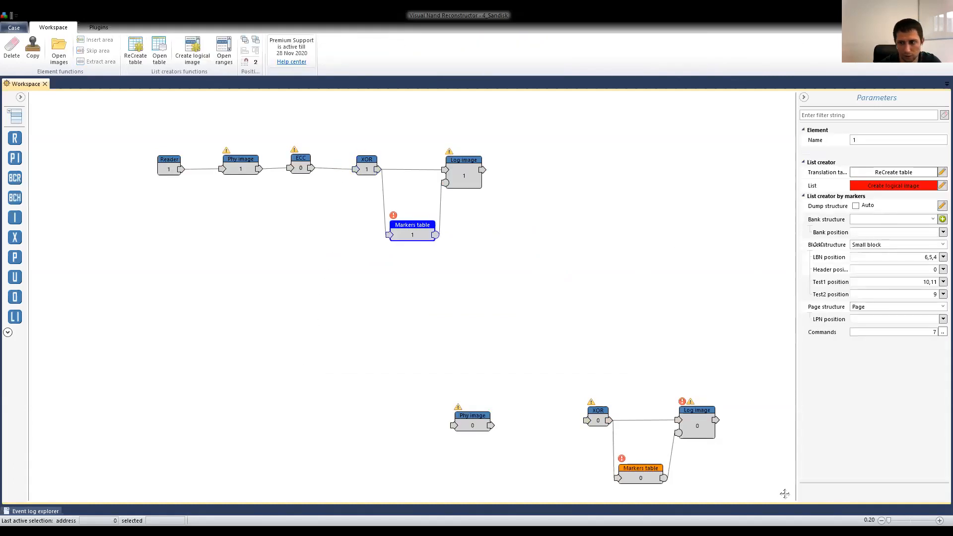
left_click(941, 185)
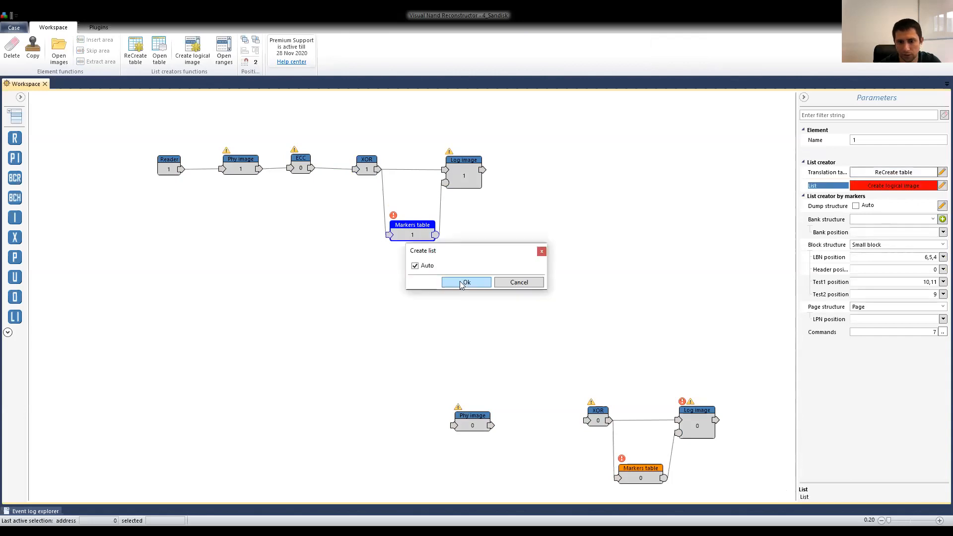
left_click(460, 283)
Check Log image 1 in the file system viewer with ECC off, looking at its dump and MBR entries.
left_click(447, 173)
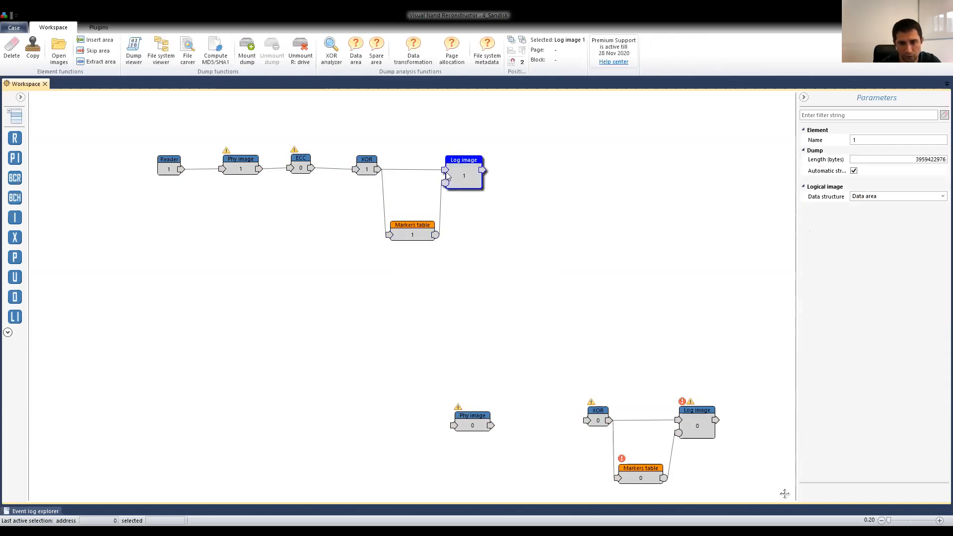
left_click(158, 54)
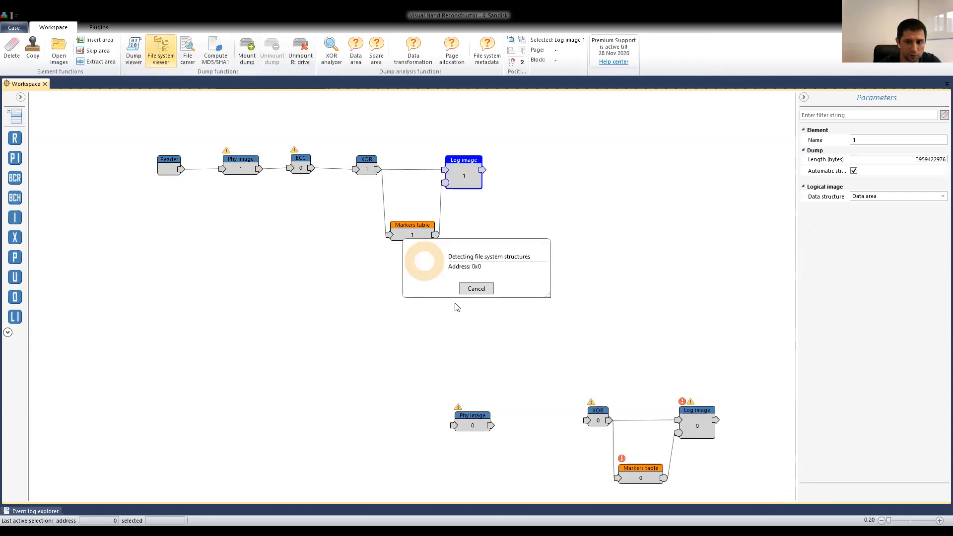
left_click(30, 125)
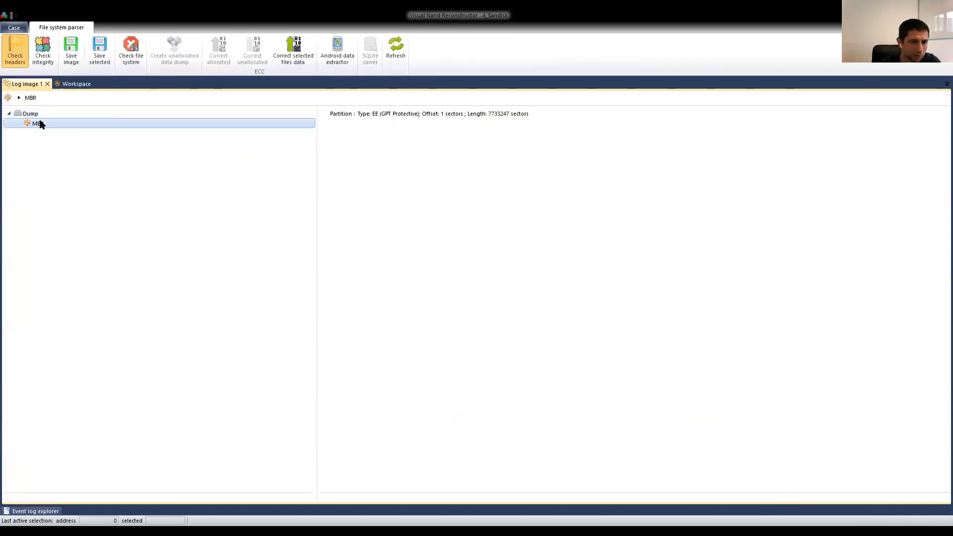
left_click(35, 114)
Return to the workspace and power on the ECC corrector of the SanDisk chain.
left_click(77, 84)
left_click(300, 166)
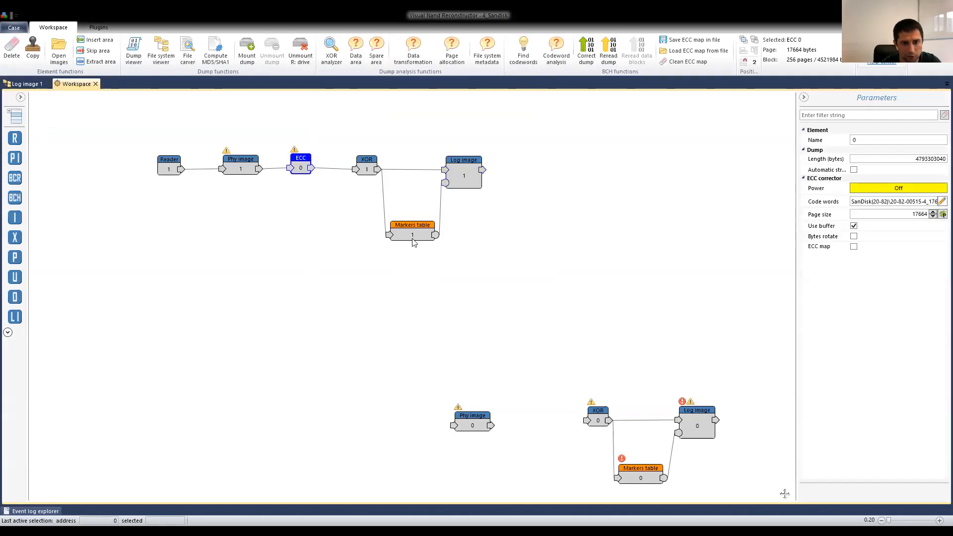
left_click(886, 189)
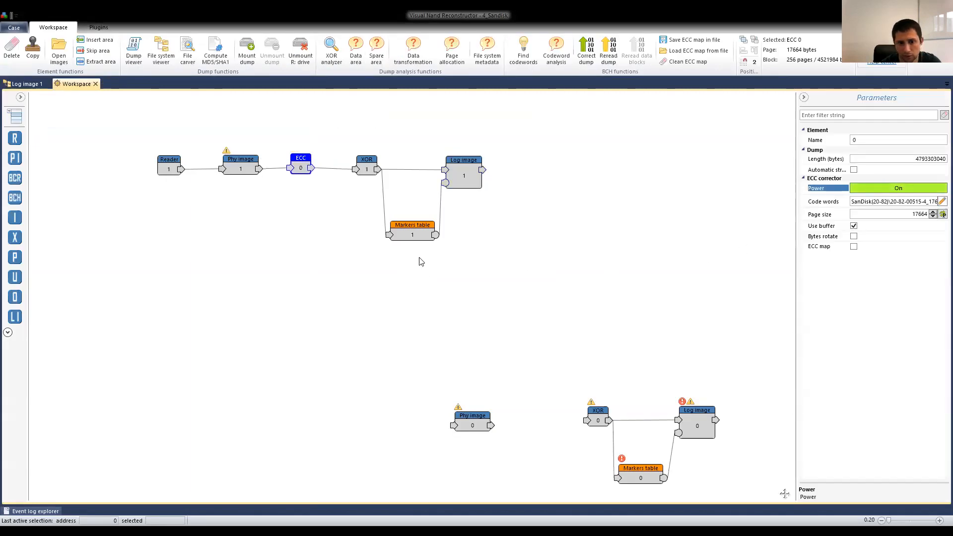
Refresh the file system view of Log image 1 with ECC on, cancel the structure detection, and close the viewer.
left_click(462, 177)
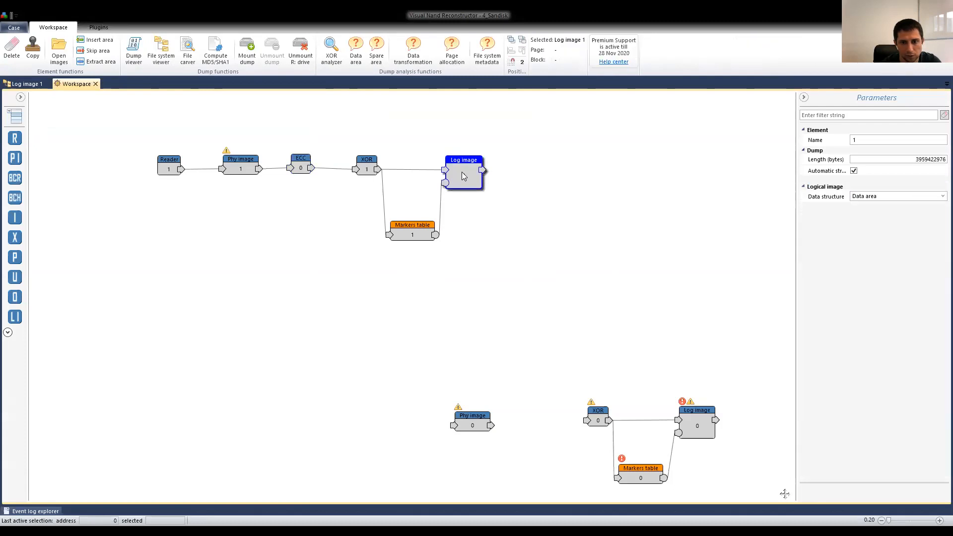
left_click(27, 84)
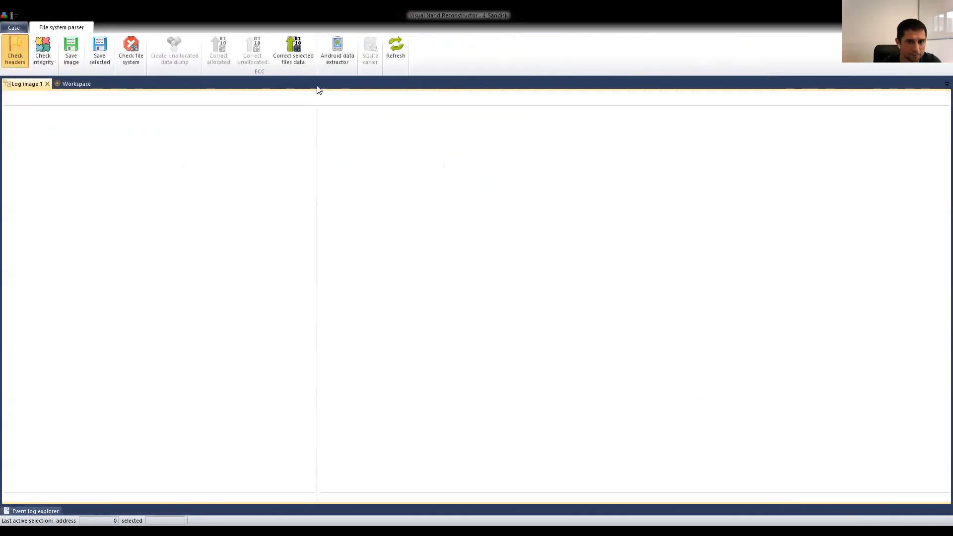
left_click(397, 52)
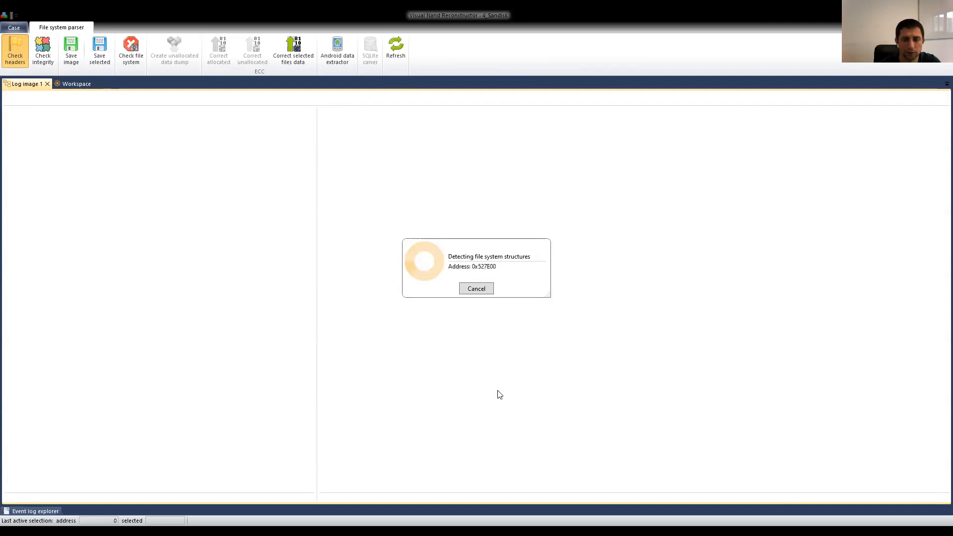
left_click(477, 293)
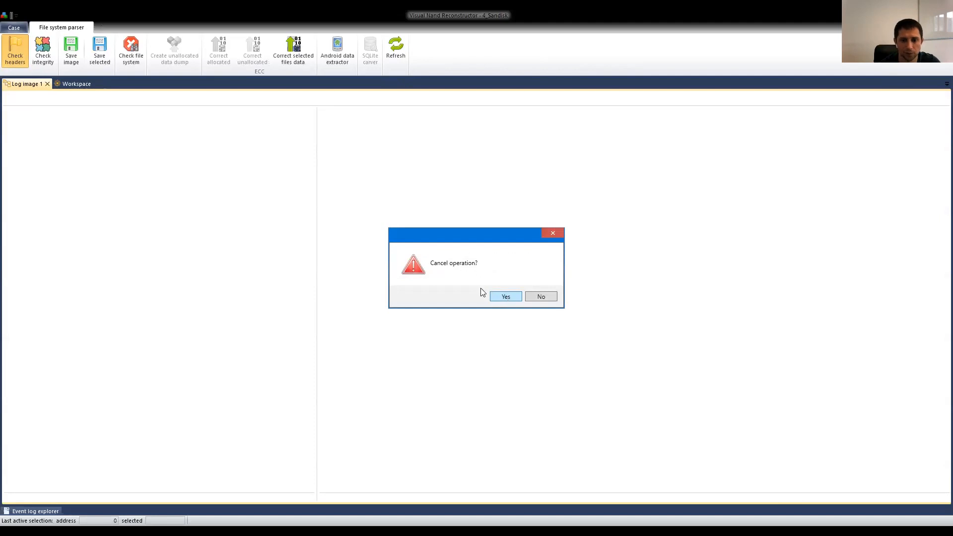
left_click(505, 296)
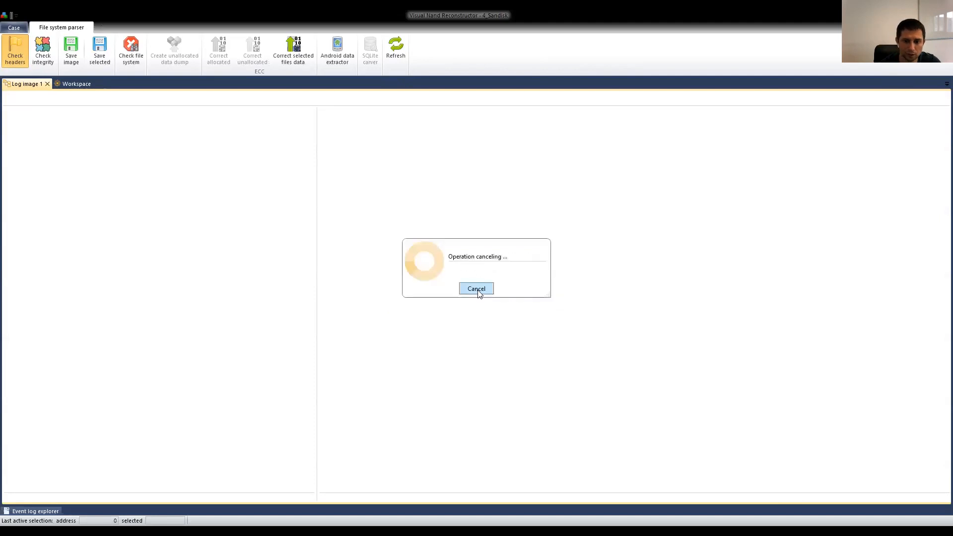
left_click(47, 84)
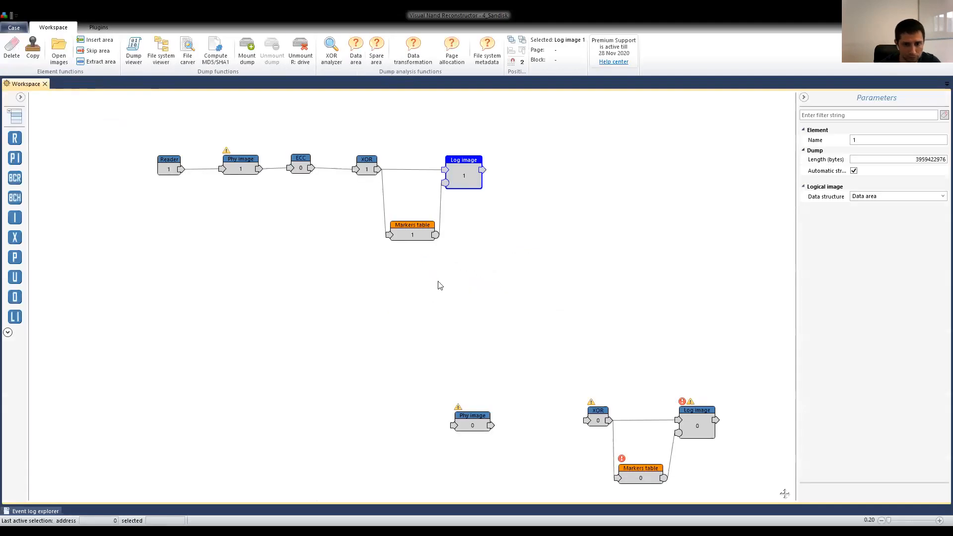
Power off the ECC corrector of the SanDisk chain and turn on its ECC map, checking the blocks further into the dump.
left_click(173, 165)
left_click(241, 167)
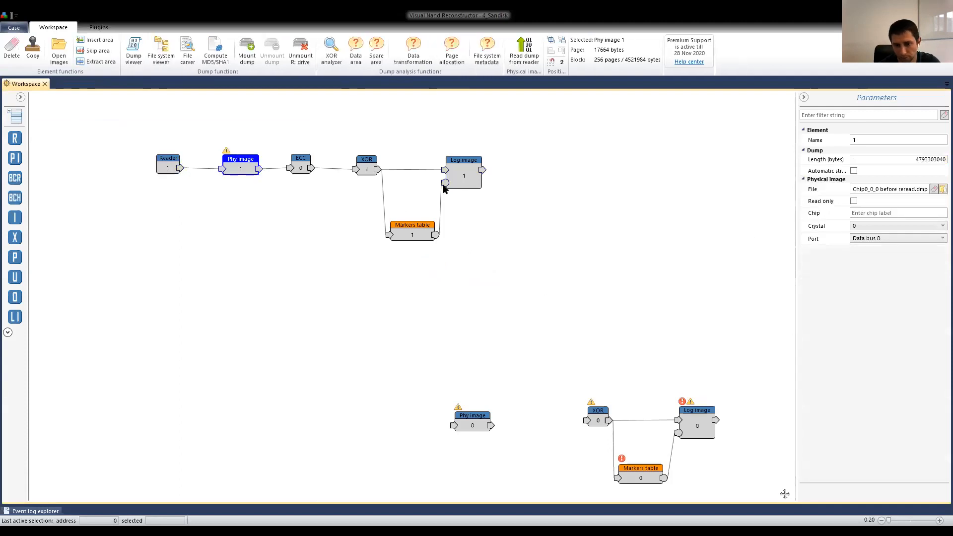
left_click(301, 167)
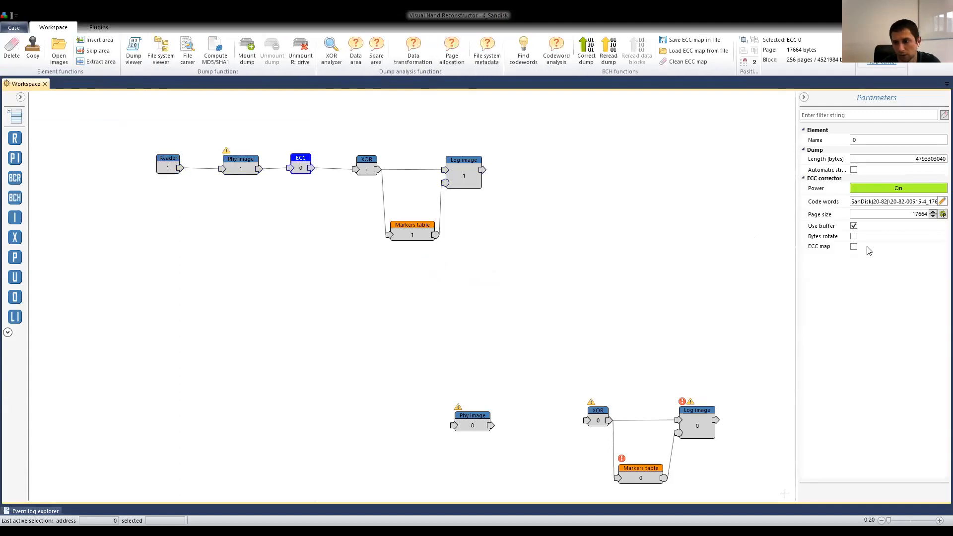
left_click(879, 190)
left_click(853, 247)
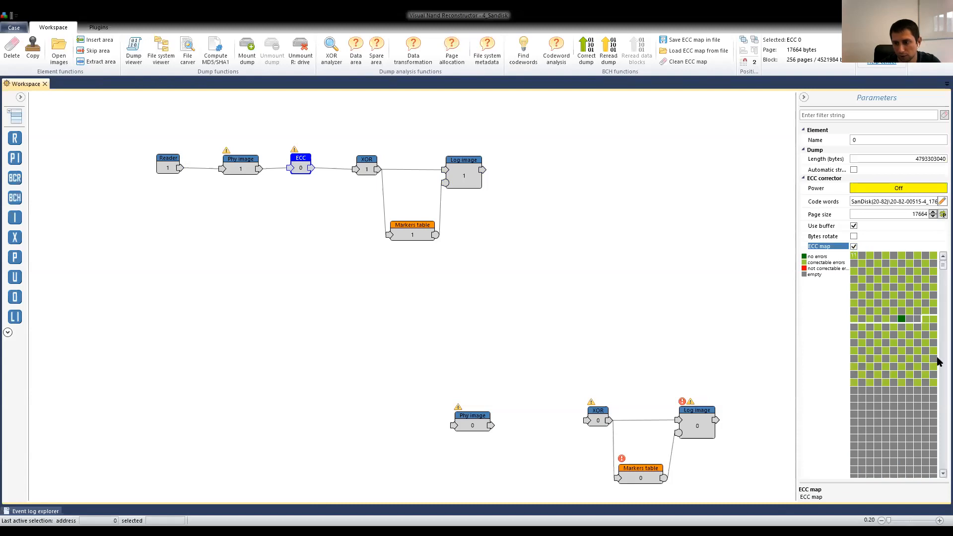
scroll(937, 367, "down", 3)
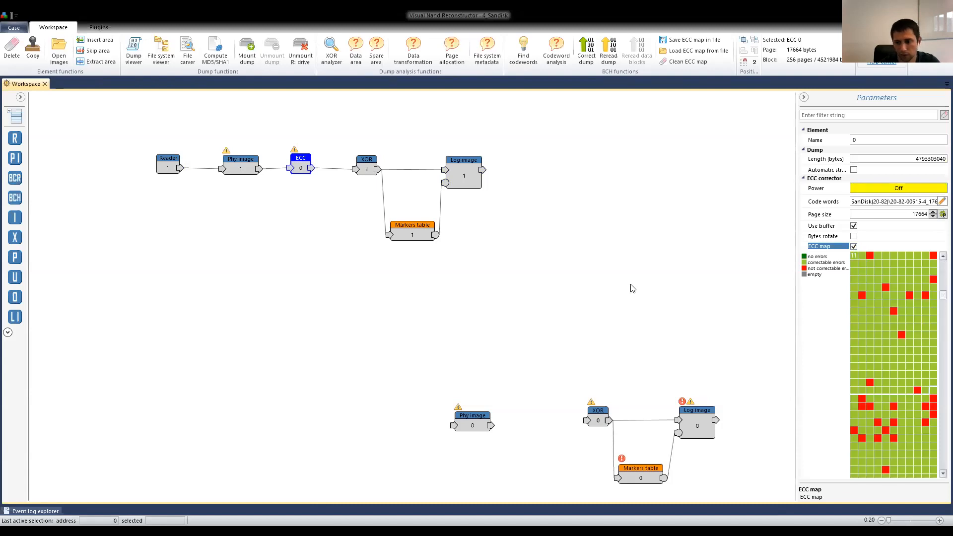
left_click_drag(943, 295, 943, 363)
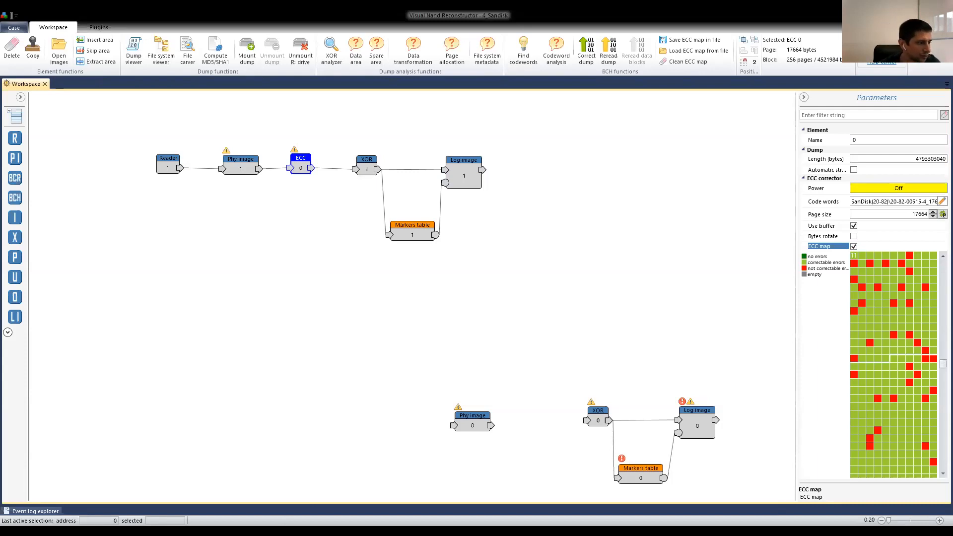
key("alt+Tab")
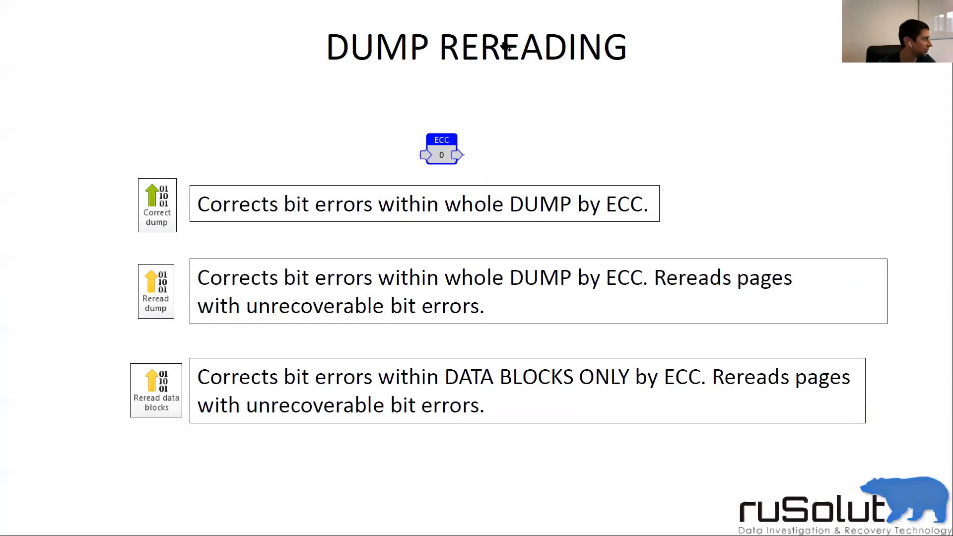
left_click(436, 98)
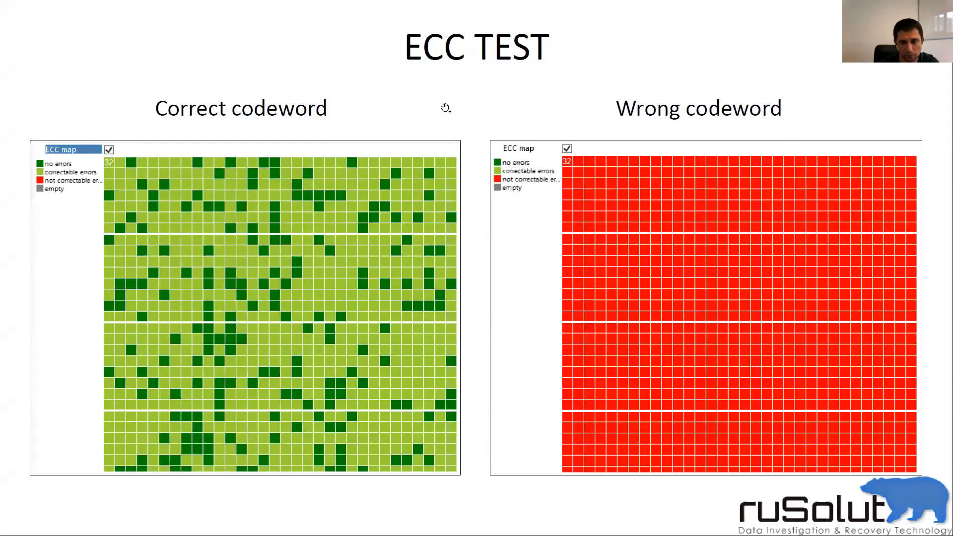
left_click(446, 108)
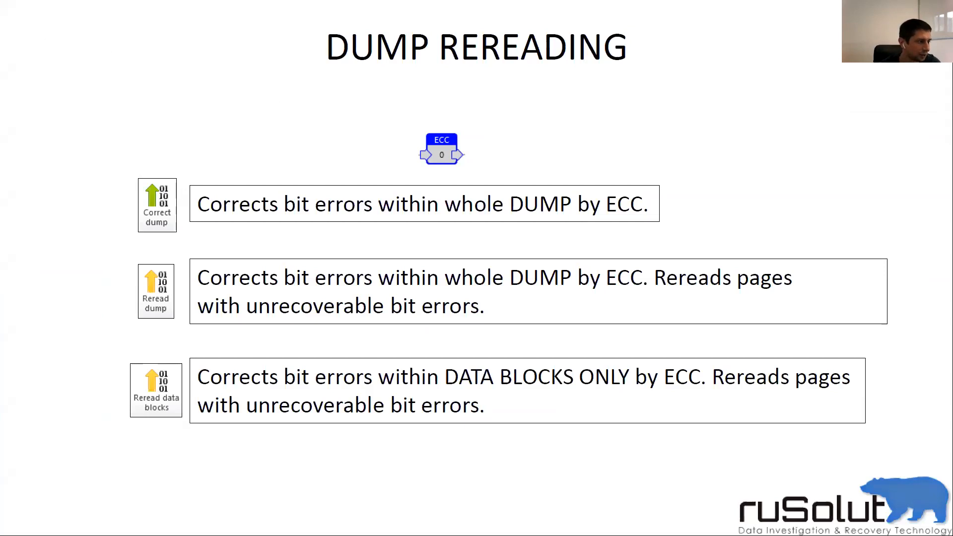
key("alt+Tab")
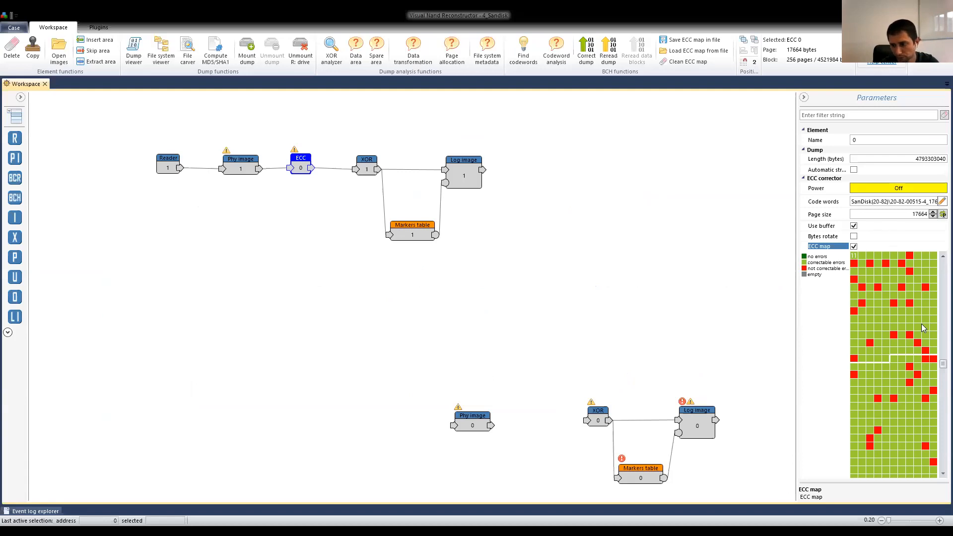
Examine the ECC map of ECC 0 for uncorrectable codewords across several regions of the SanDisk dump.
mouse_move(906, 331)
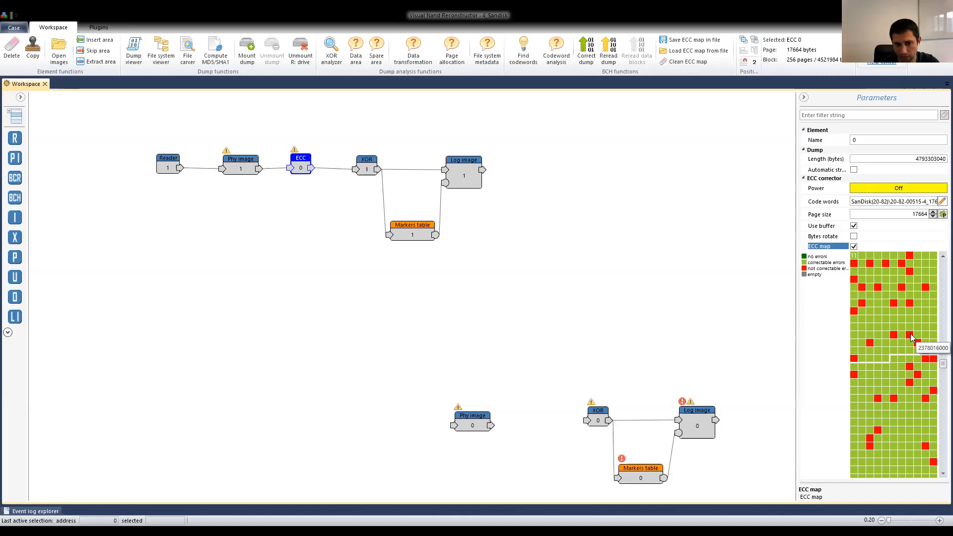
mouse_move(879, 315)
left_click(241, 166)
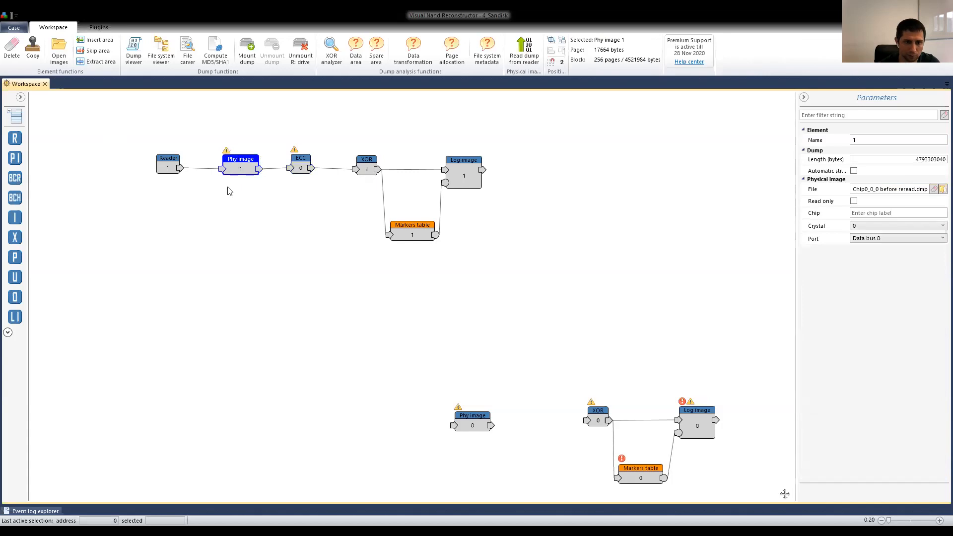
left_click(298, 169)
left_click_drag(941, 265, 937, 302)
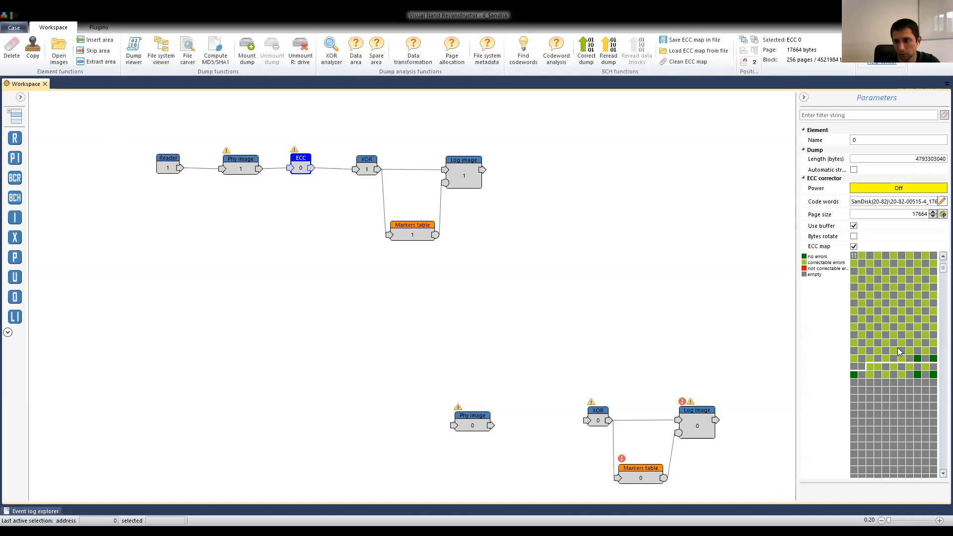
scroll(900, 339, "down", 3)
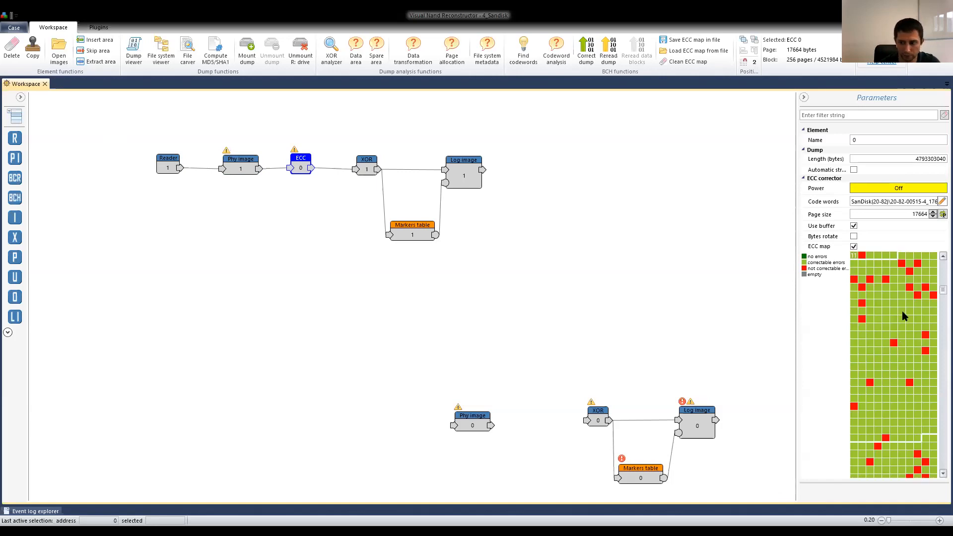
scroll(915, 294, "down", 3)
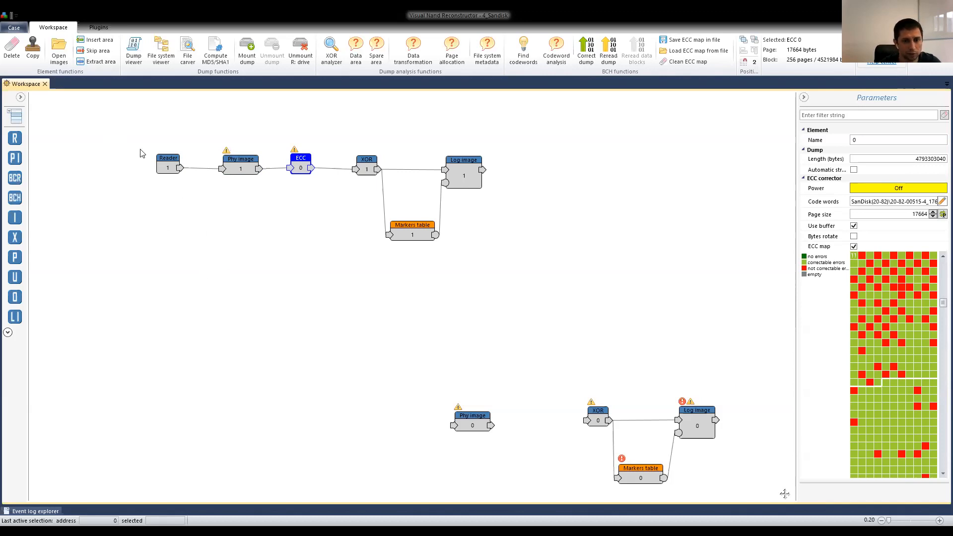
left_click(243, 169)
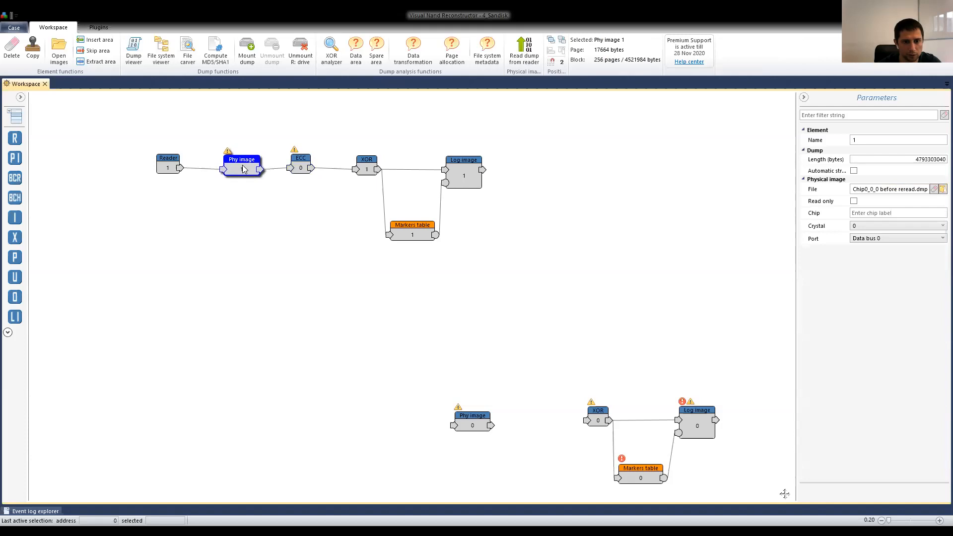
left_click(302, 163)
left_click(368, 163)
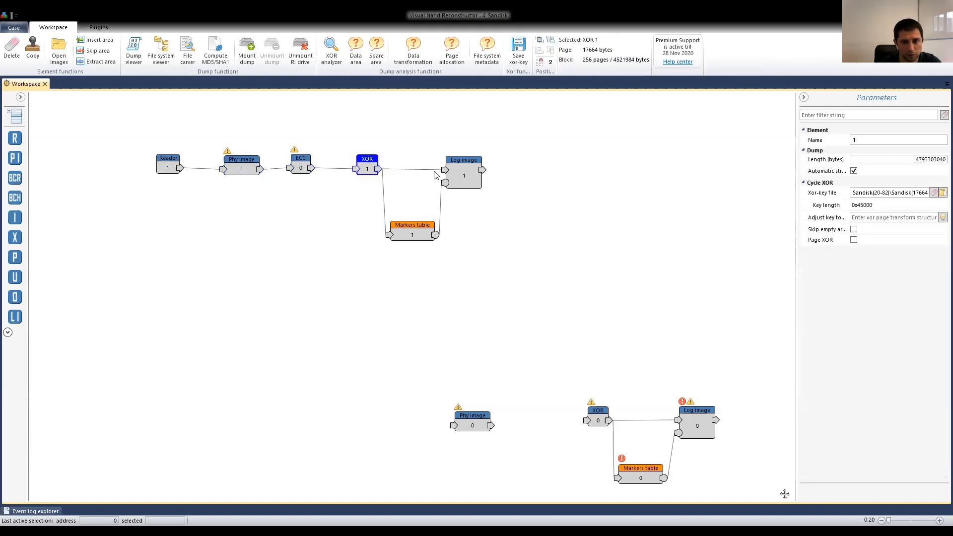
left_click(456, 174)
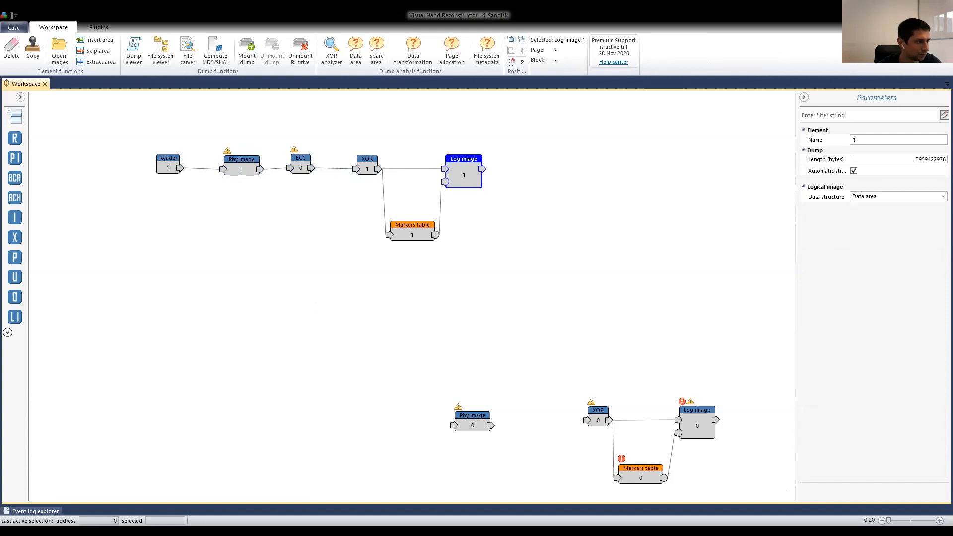
key("alt+Tab")
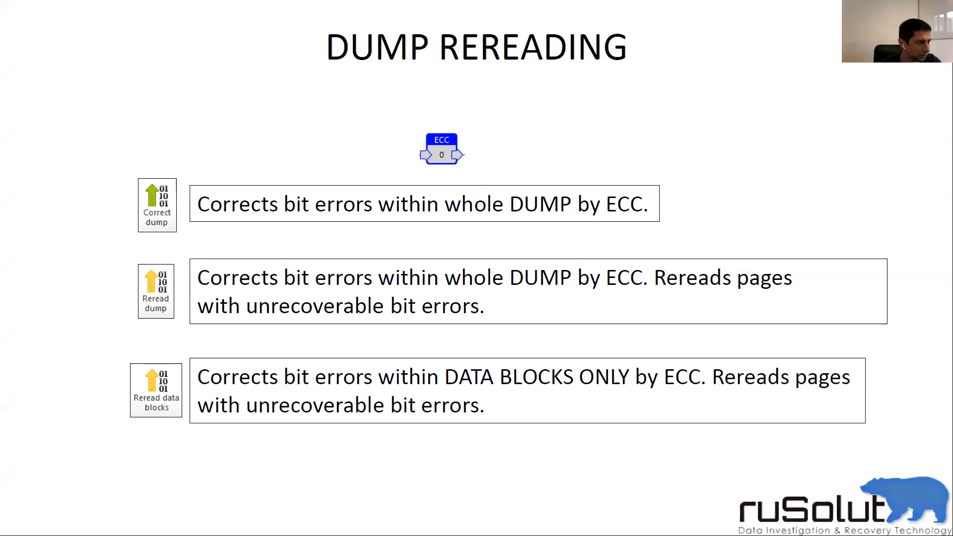
key("alt+Tab")
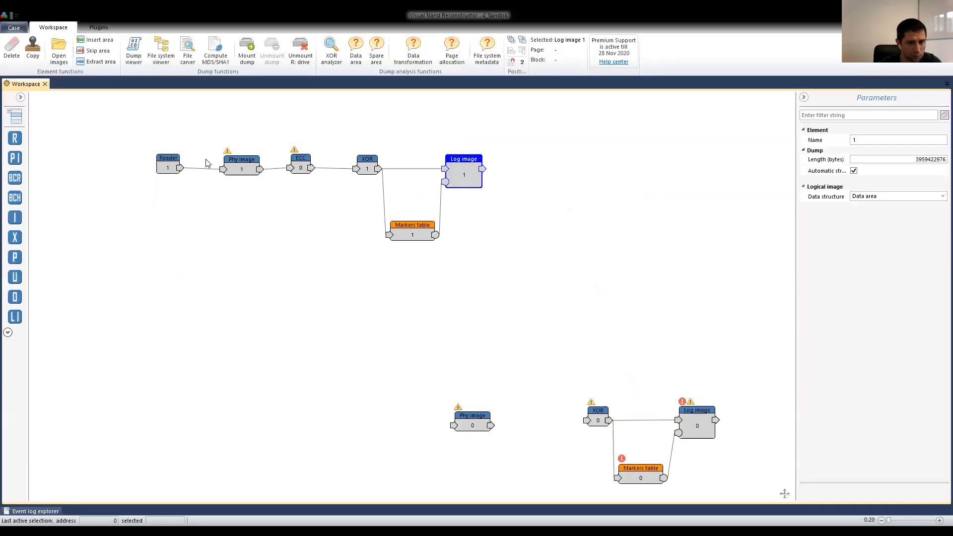
left_click_drag(244, 159, 245, 157)
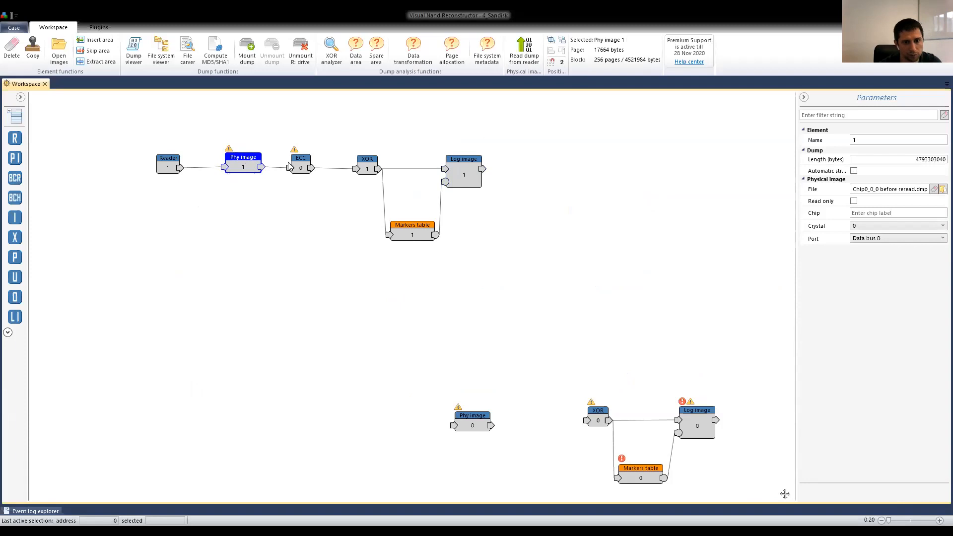
left_click(302, 161)
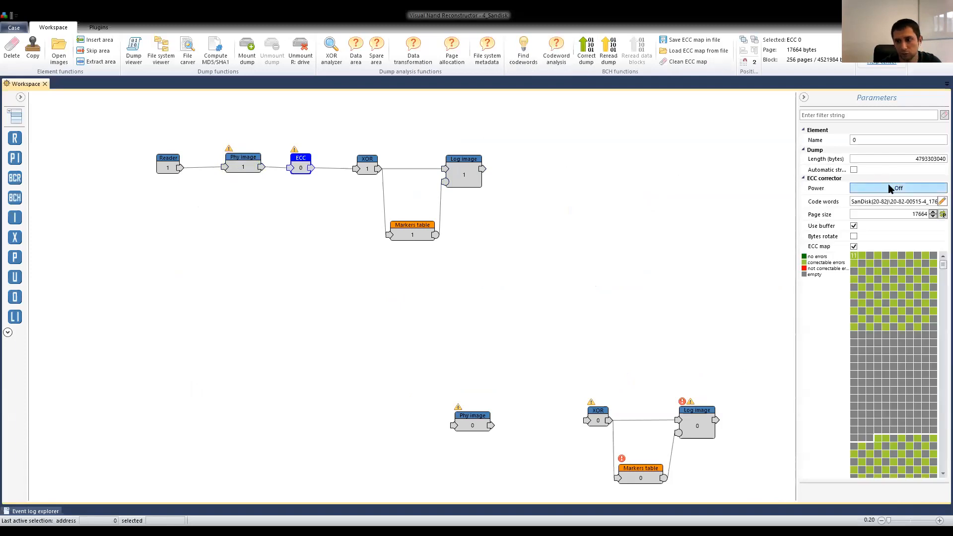
left_click_drag(243, 163, 243, 167)
left_click_drag(301, 160, 304, 161)
left_click_drag(243, 161, 243, 158)
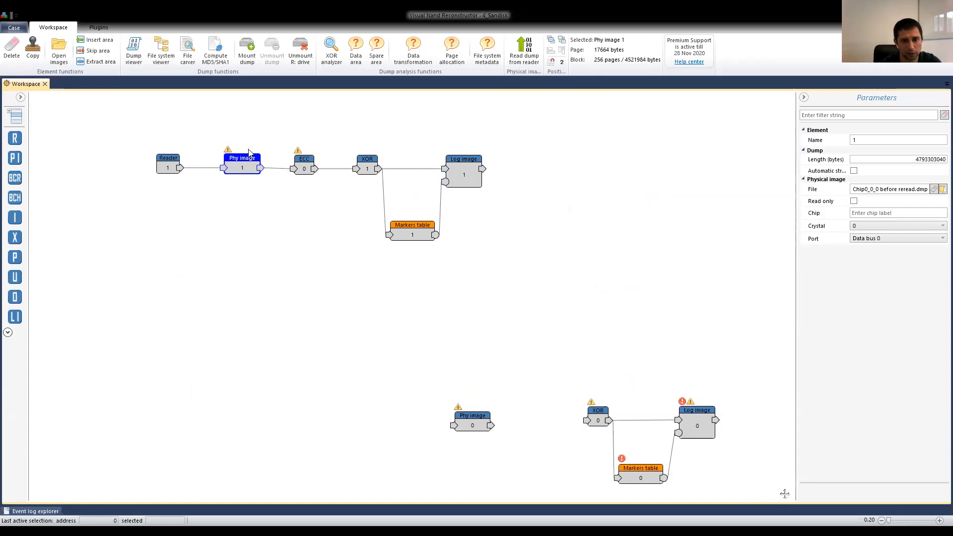
left_click_drag(298, 165, 247, 164)
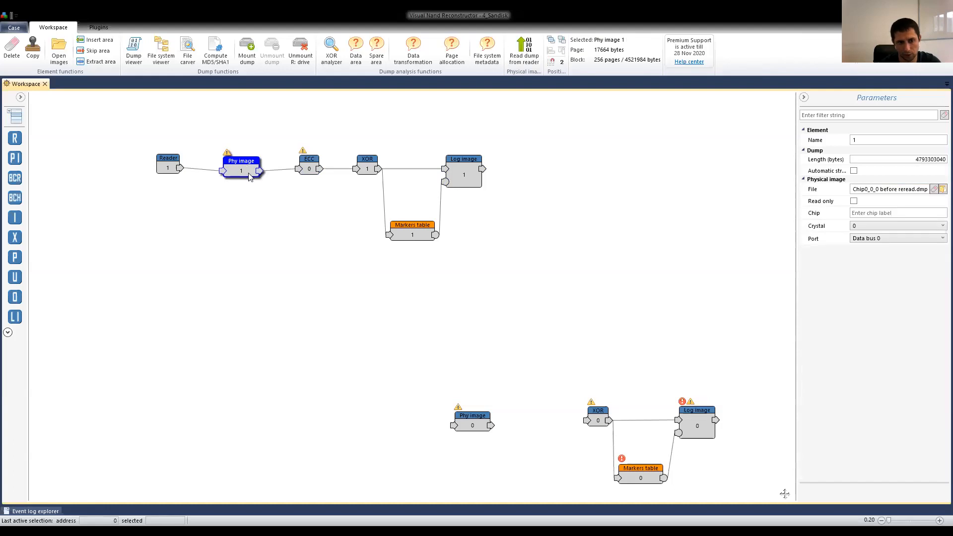
left_click(300, 168)
left_click(474, 180)
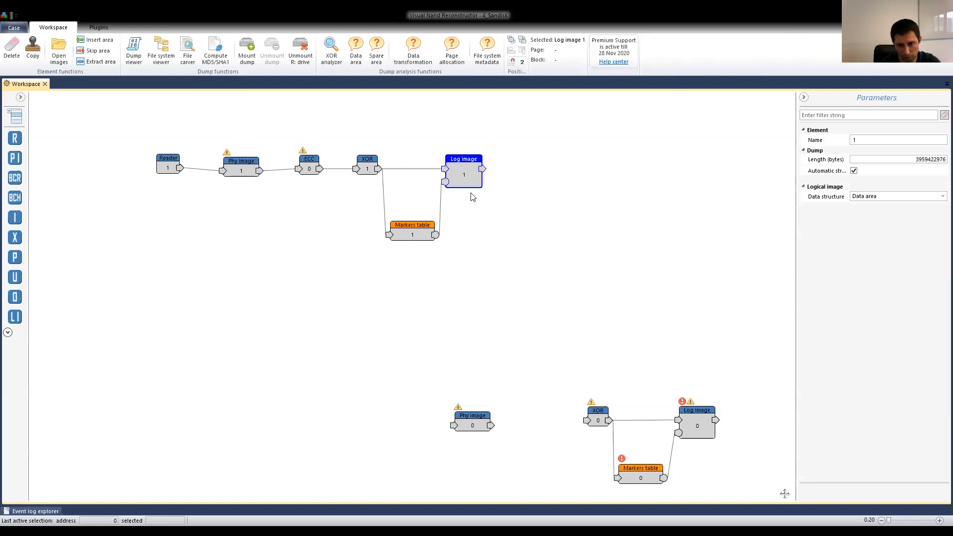
left_click_drag(167, 160, 169, 164)
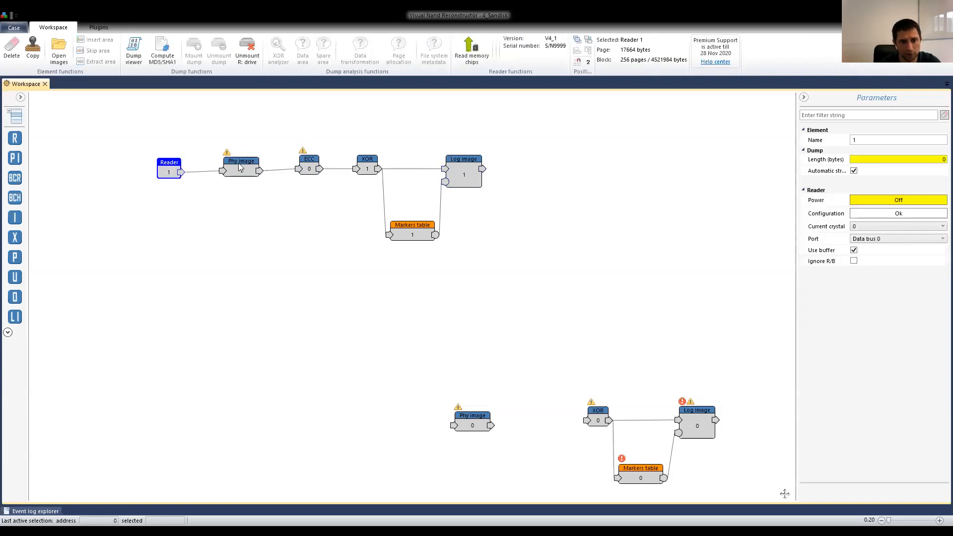
left_click(251, 165)
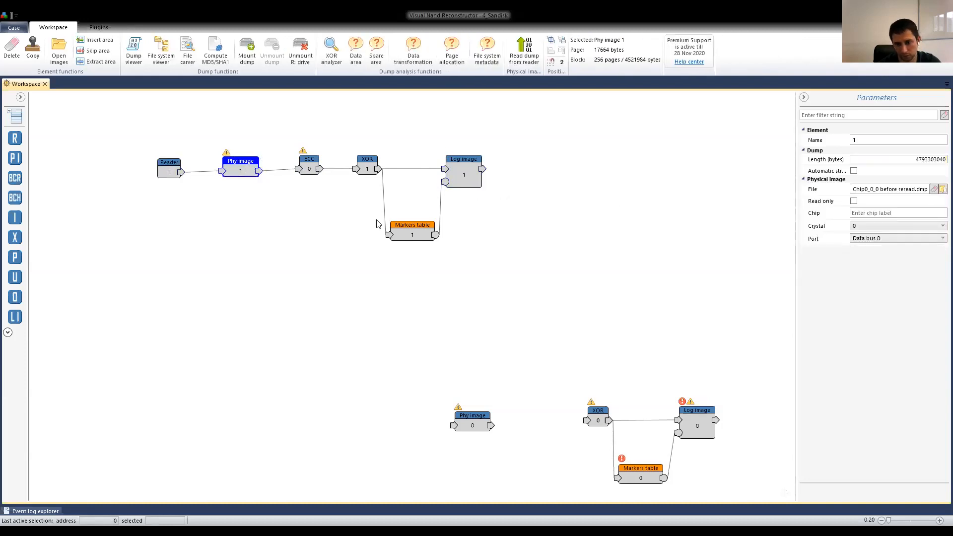
left_click_drag(242, 173, 246, 172)
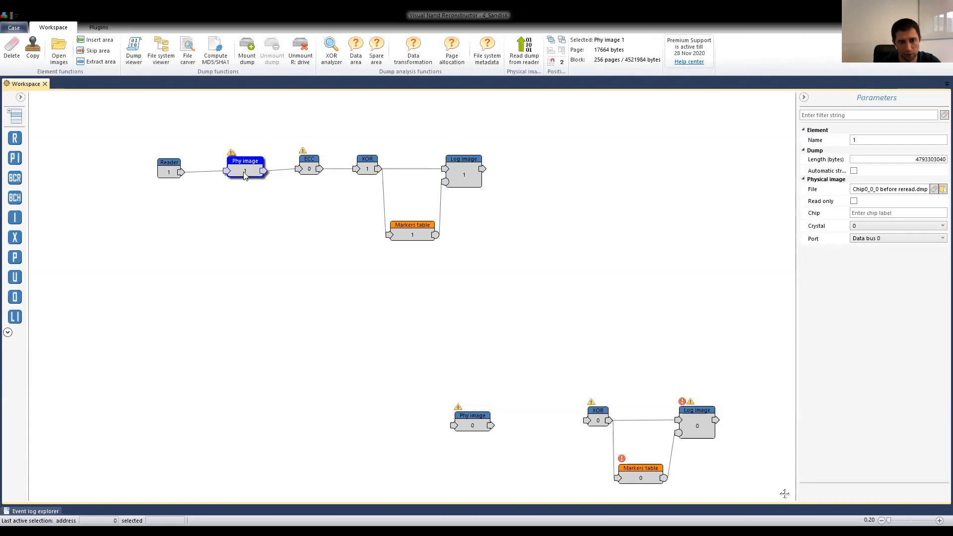
left_click_drag(175, 169, 185, 169)
Run Correct dump on ECC 0 of the SanDisk chain and cancel the correction partway through.
left_click(313, 165)
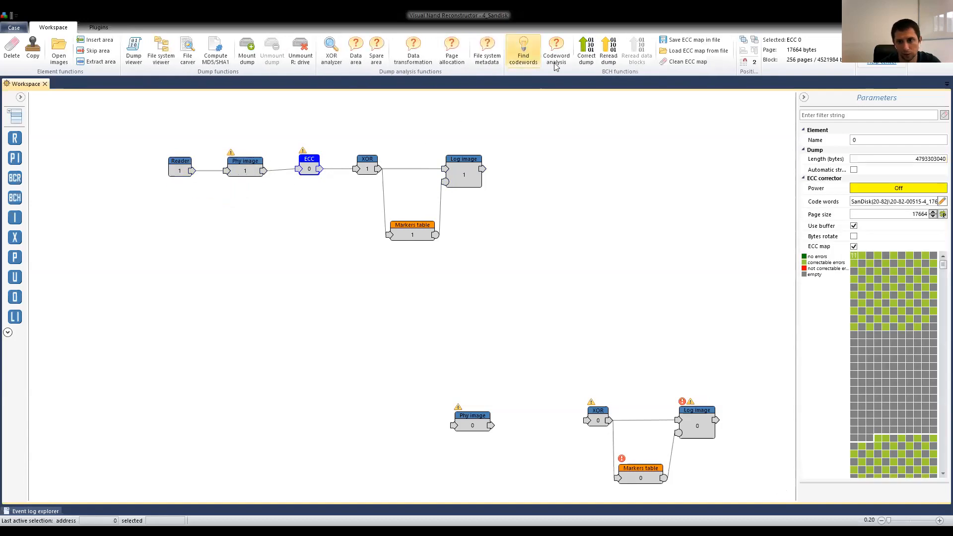
left_click(584, 56)
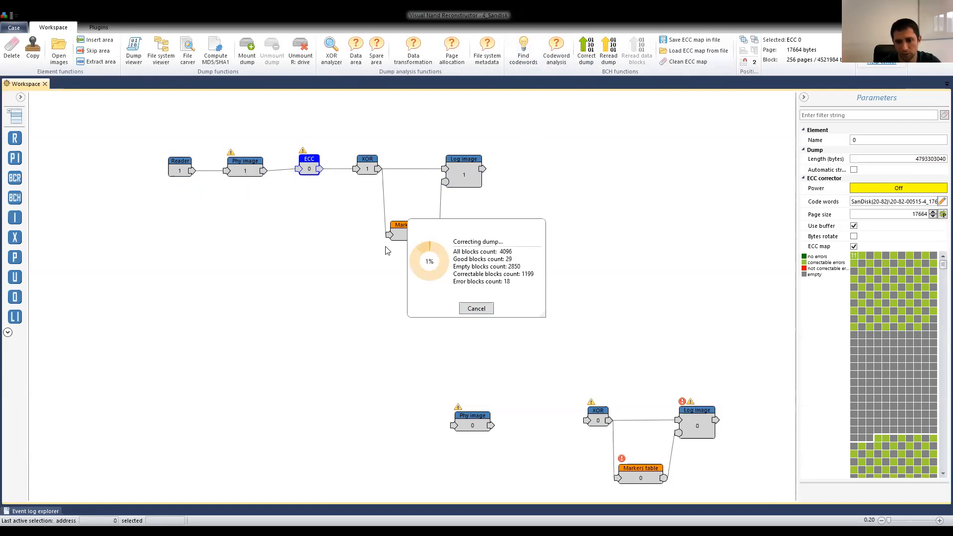
left_click(479, 309)
left_click(506, 296)
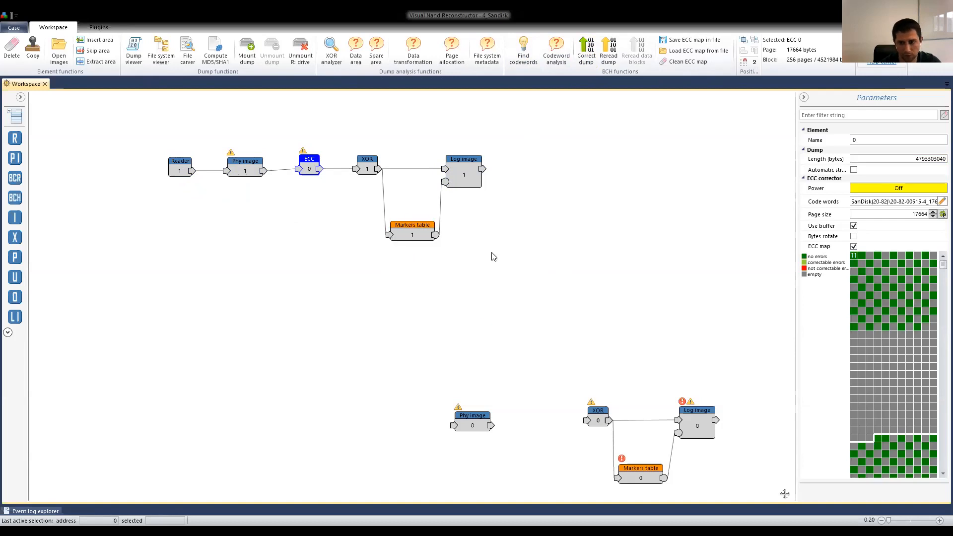
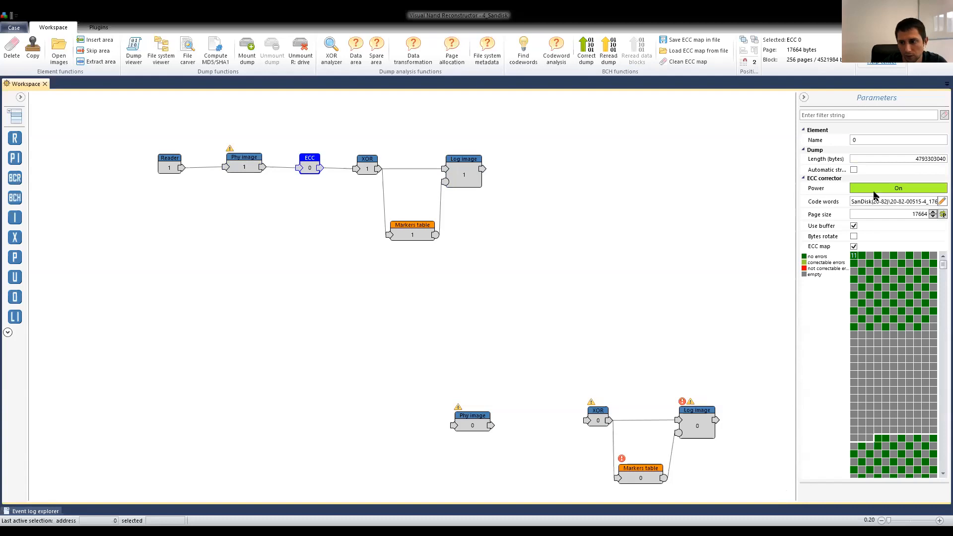
left_click(160, 49)
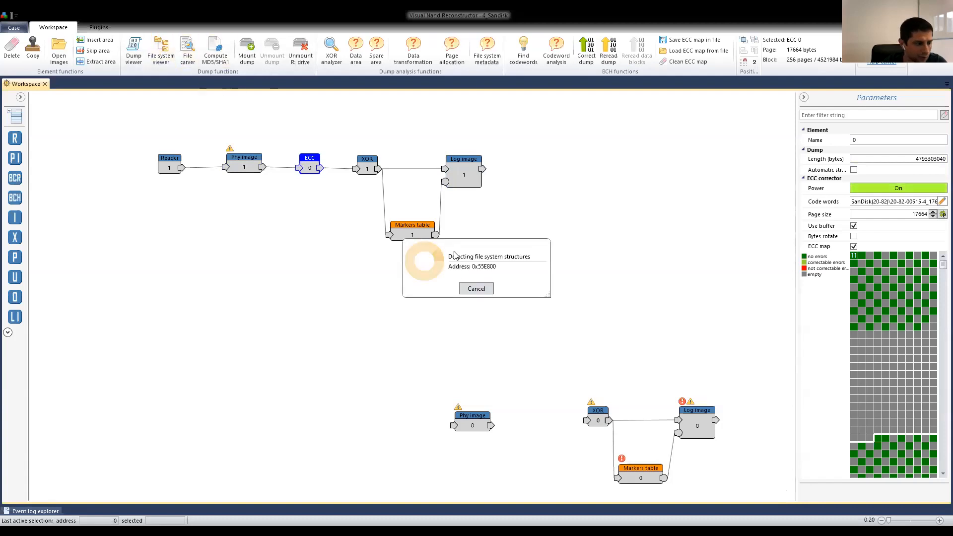
left_click(477, 291)
left_click(506, 296)
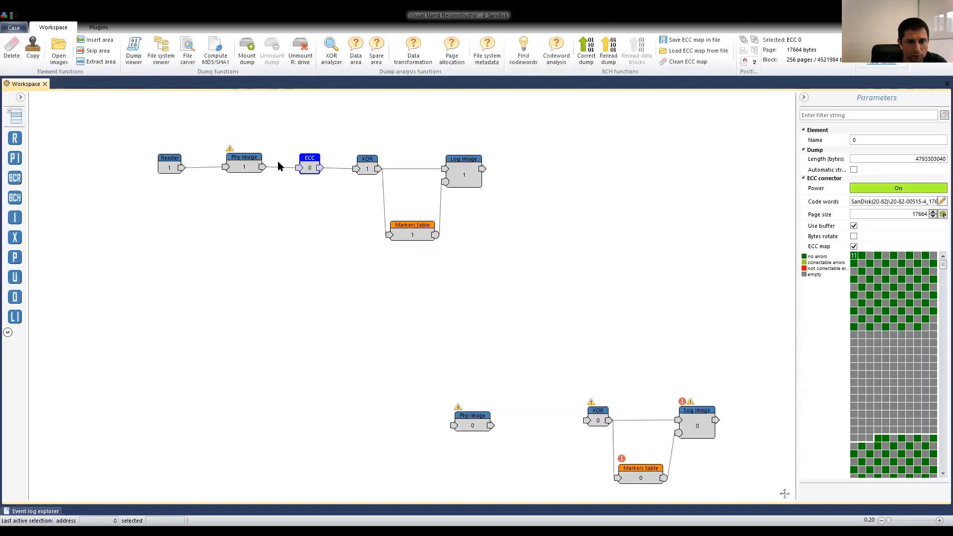
Try to reread the dump through ECC 0 with Read Retry RR - 09 and up to 3 passes, and close the reread dialog.
left_click(241, 164)
left_click(308, 166)
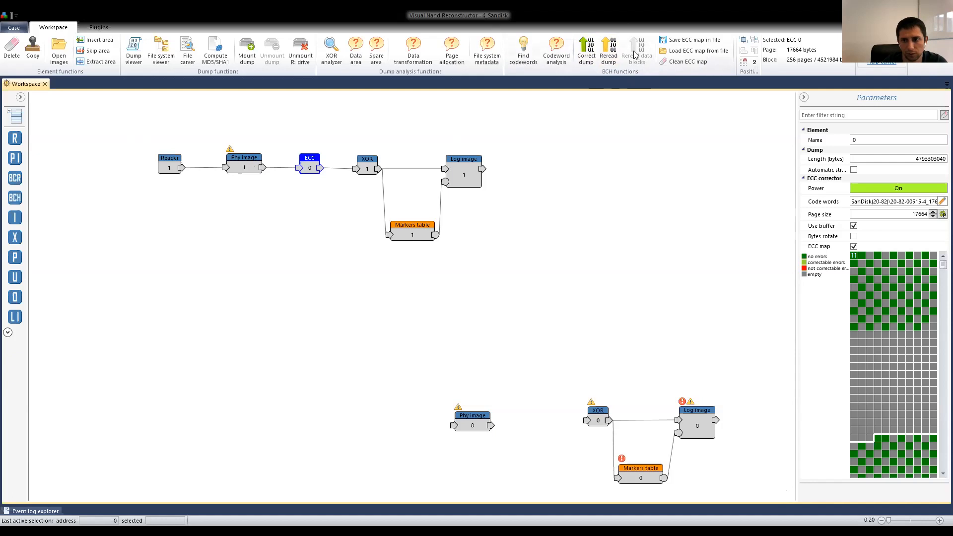
left_click(244, 164)
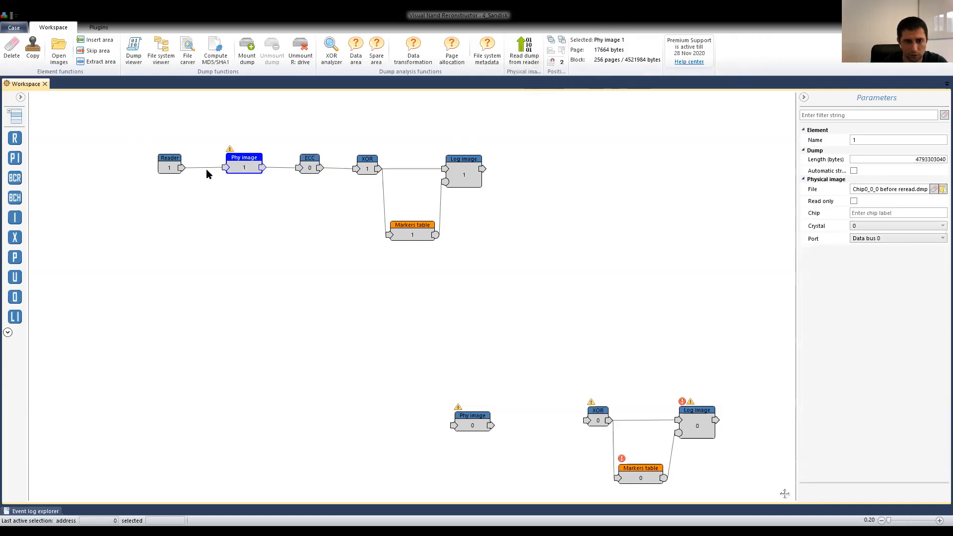
left_click(312, 164)
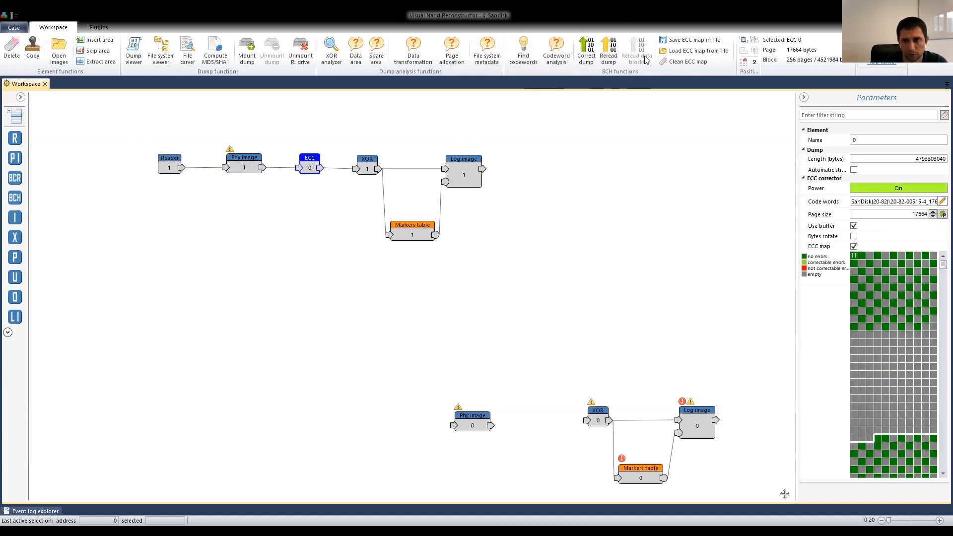
left_click(610, 55)
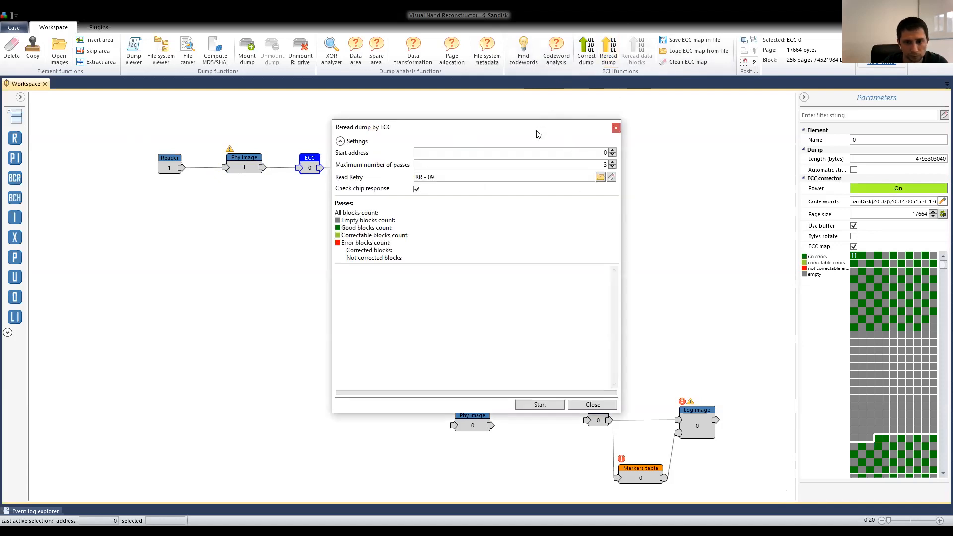
left_click_drag(537, 134, 462, 116)
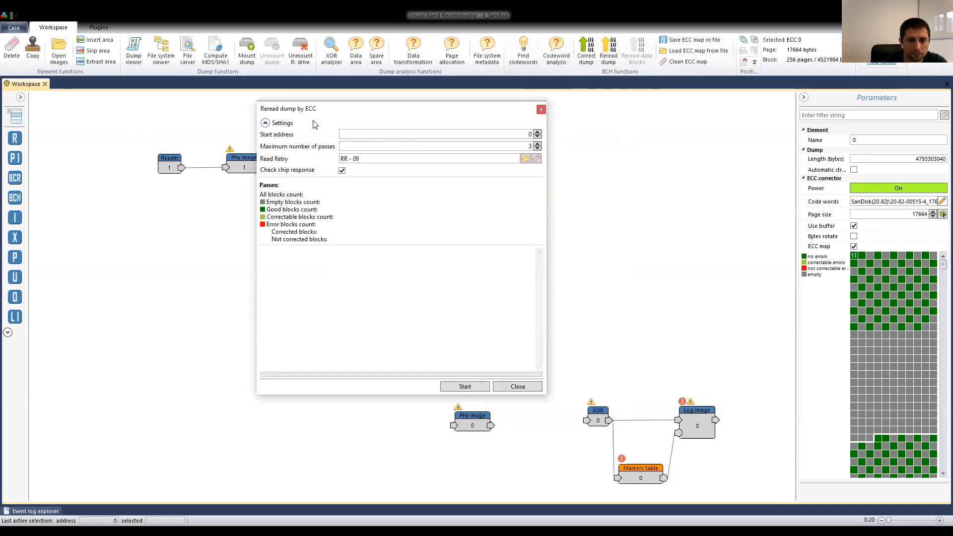
left_click_drag(327, 110, 278, 102)
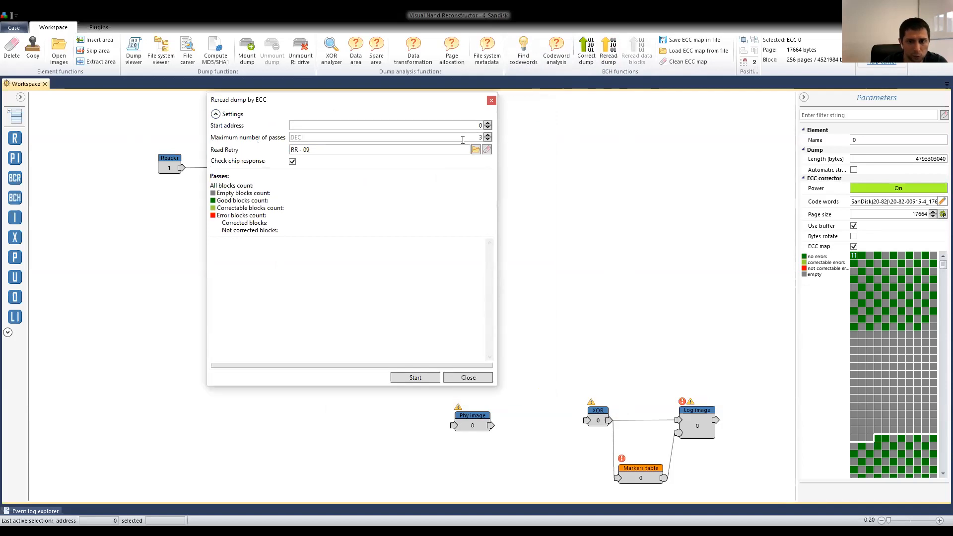
left_click(419, 377)
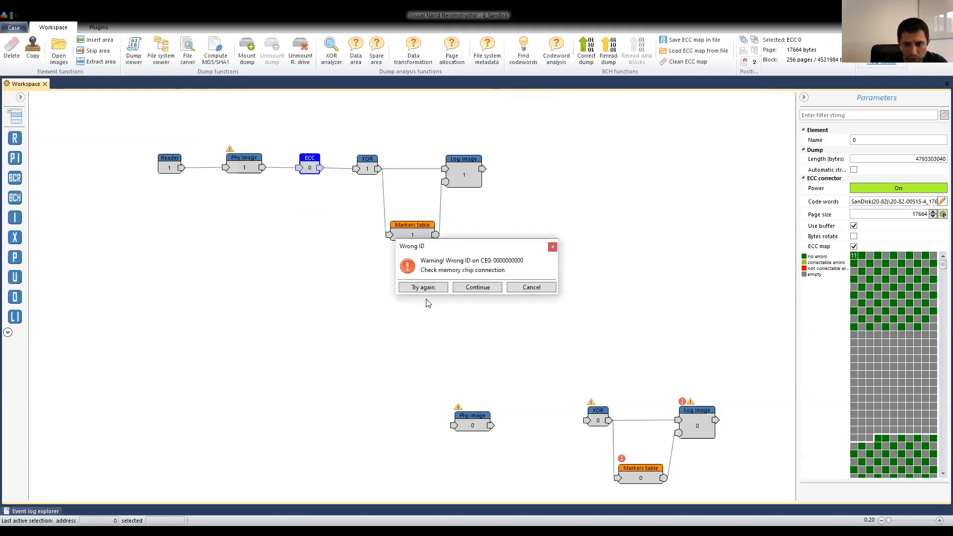
left_click(529, 287)
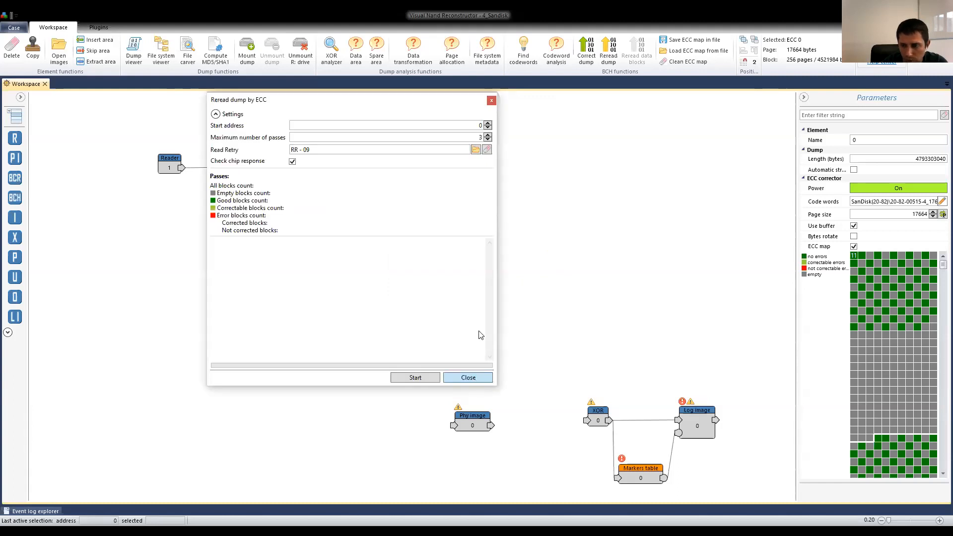
left_click(471, 377)
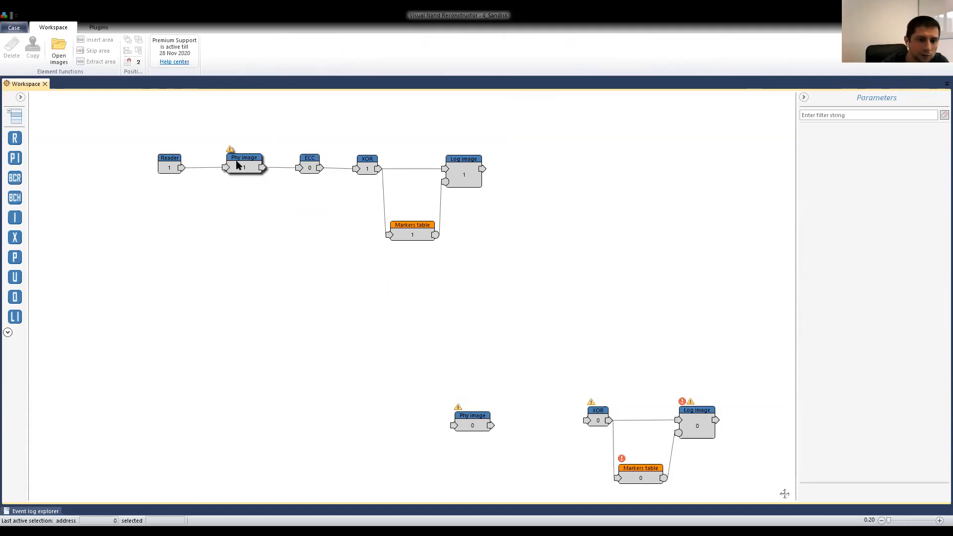
Reread the Phy image 1 dump through ECC 0 using Read Retry RR - 09, and cancel the reread partway through the first pass.
left_click(248, 157)
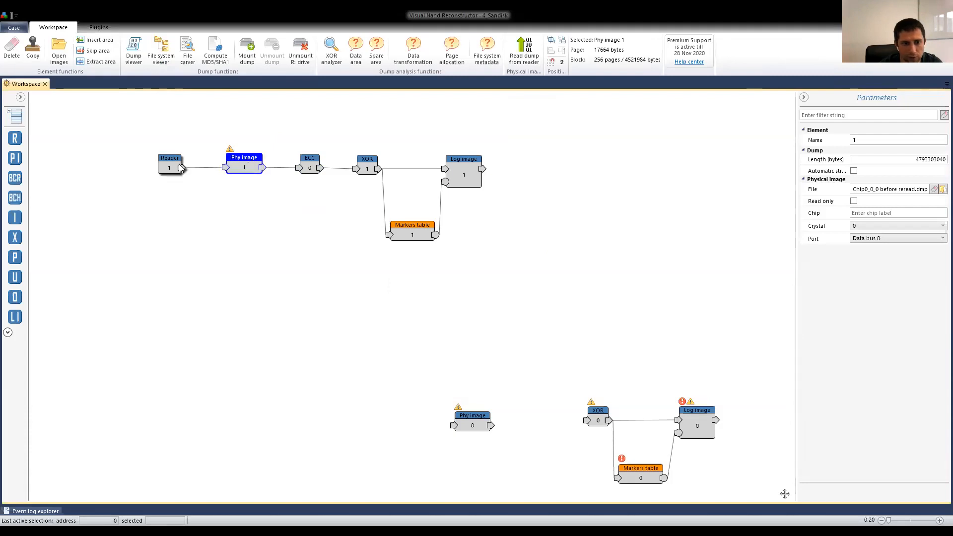
left_click(309, 159)
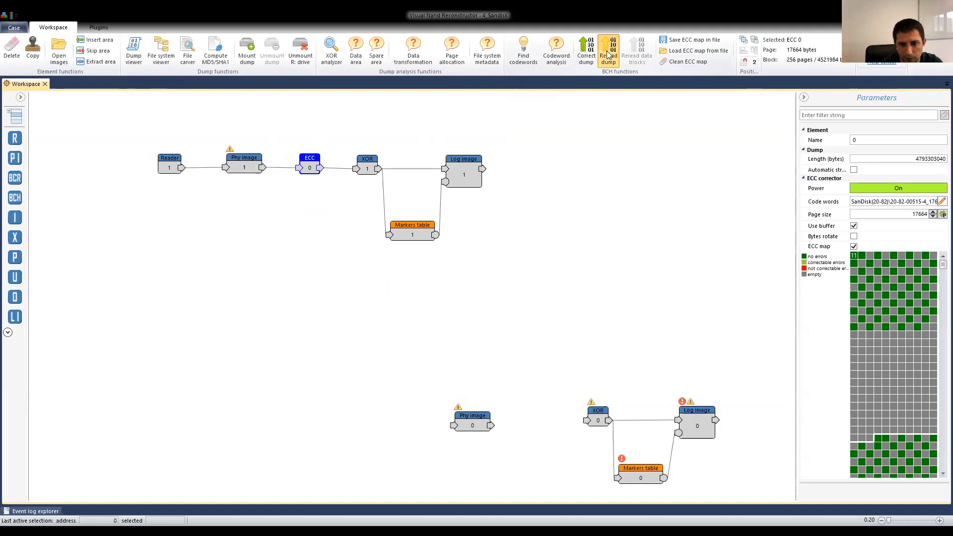
left_click(608, 54)
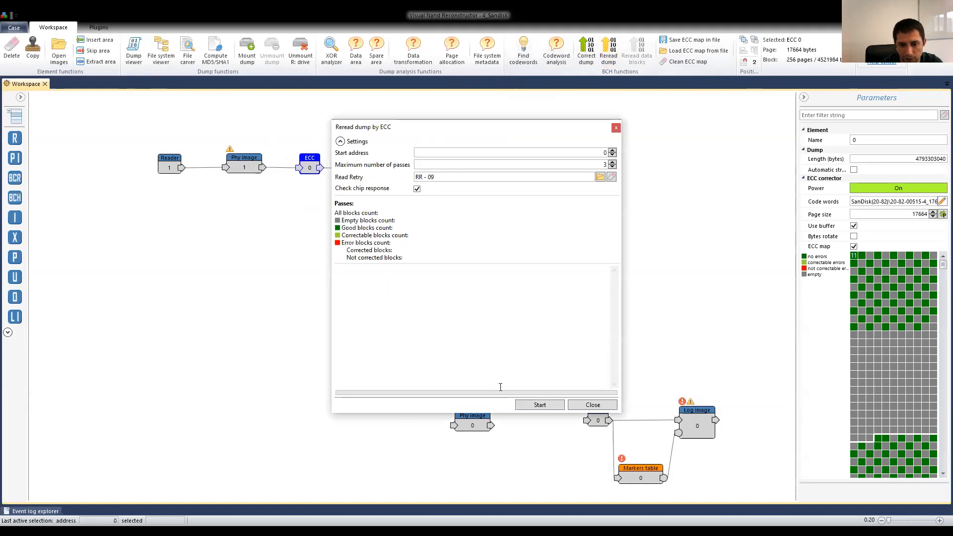
left_click(546, 404)
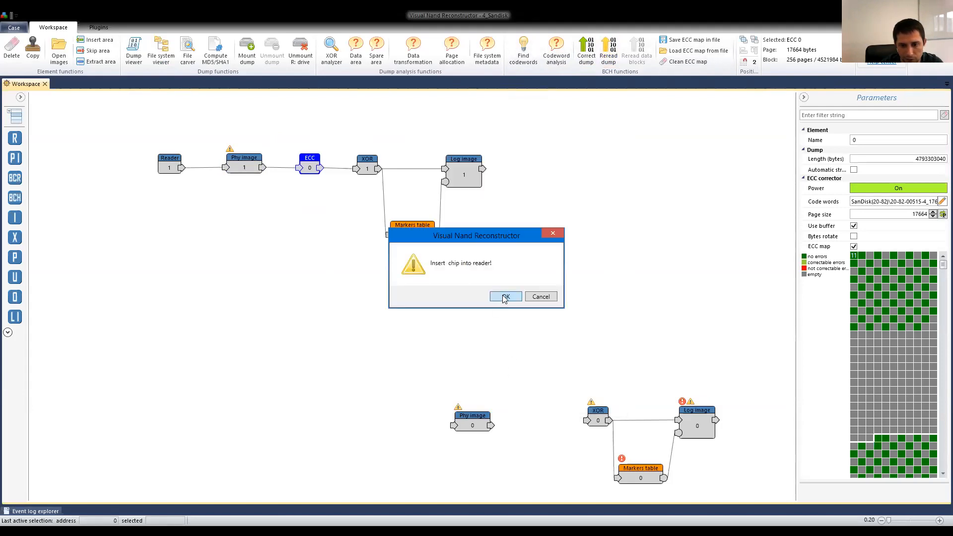
left_click(504, 297)
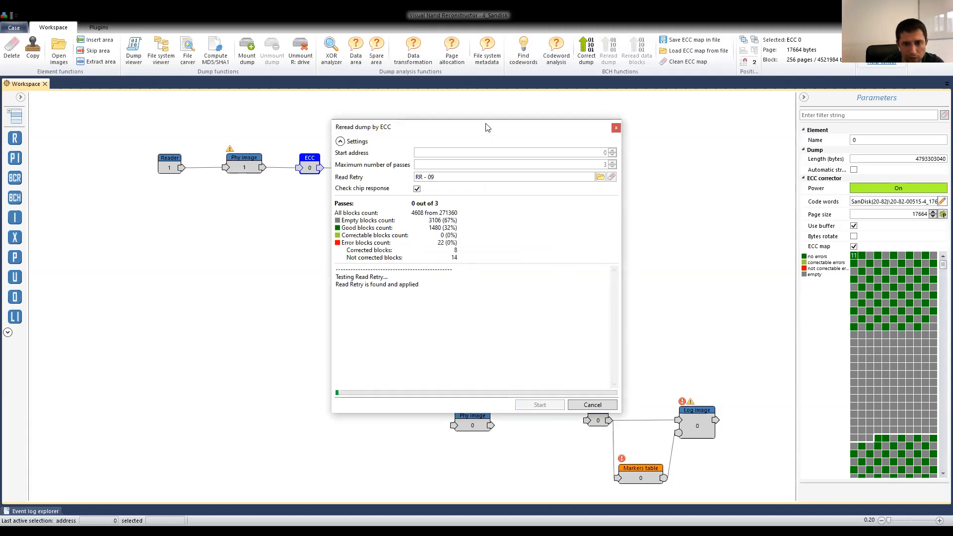
left_click_drag(488, 127, 503, 100)
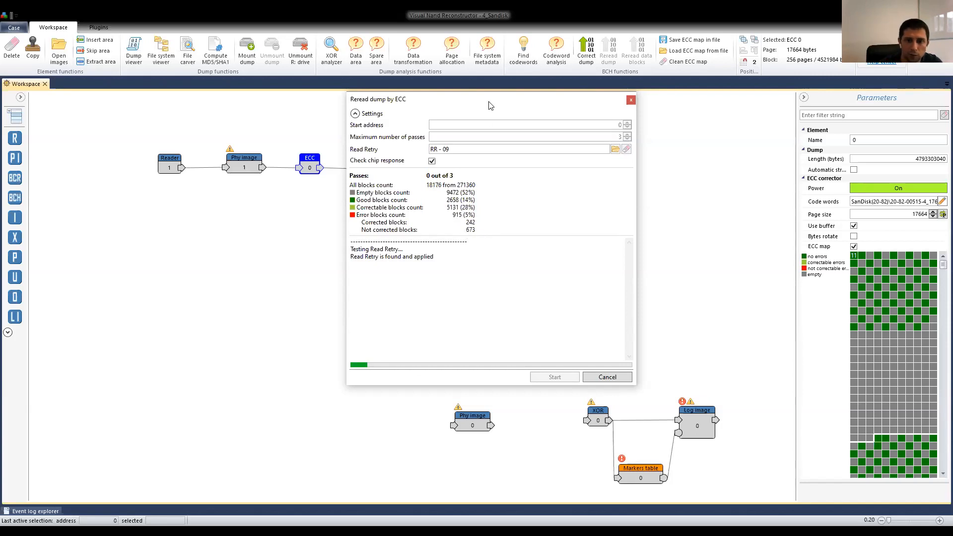
left_click_drag(489, 100, 464, 106)
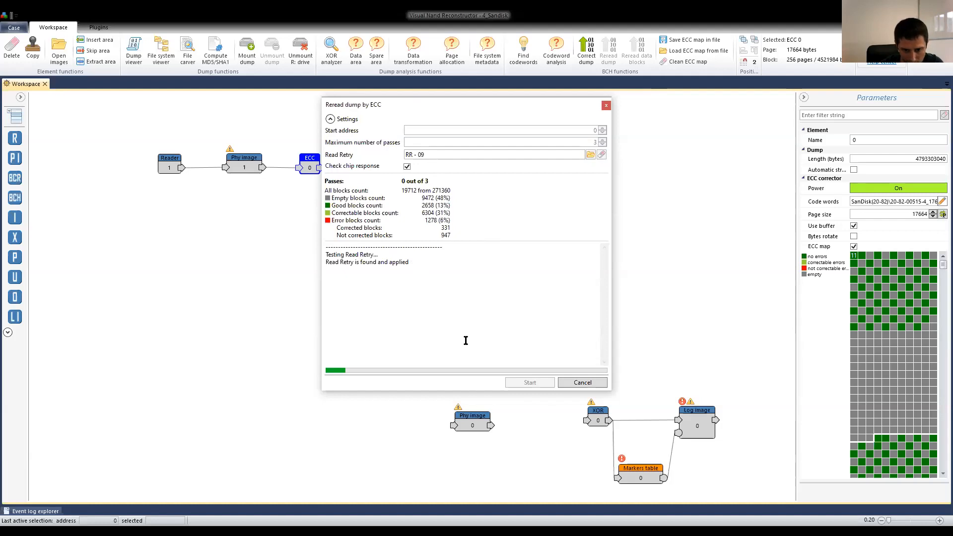
left_click(583, 385)
Move the Phy image 0, XOR 0, Markers table 0 and Log image 0 elements up so they line up beneath the first chain.
left_click_drag(743, 388, 454, 482)
left_click_drag(461, 428, 237, 308)
left_click(258, 301)
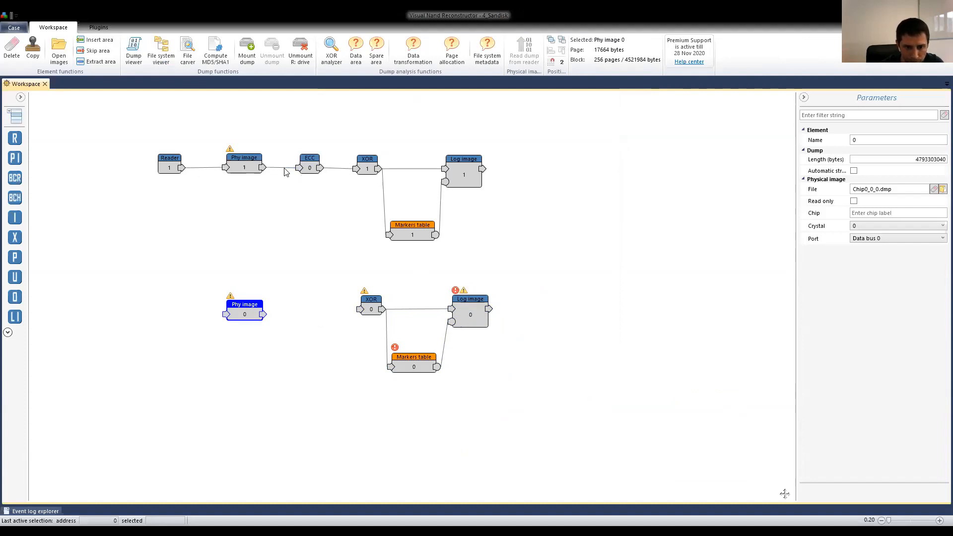
left_click_drag(245, 309, 248, 306)
Add an ECC corrector element between Phy image 0 and XOR 0, aligned with its source image.
mouse_move(15, 197)
left_mouse_down()
mouse_move(268, 281)
mouse_move(296, 302)
mouse_move(303, 328)
mouse_move(309, 308)
left_mouse_up()
left_click_drag(248, 311, 245, 310)
left_click(310, 305)
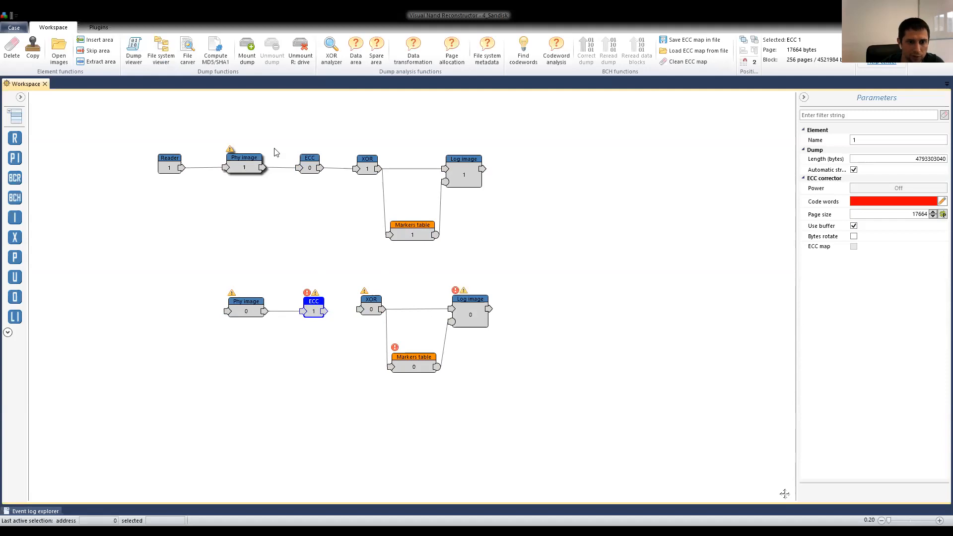
left_click(243, 164)
left_click(306, 309)
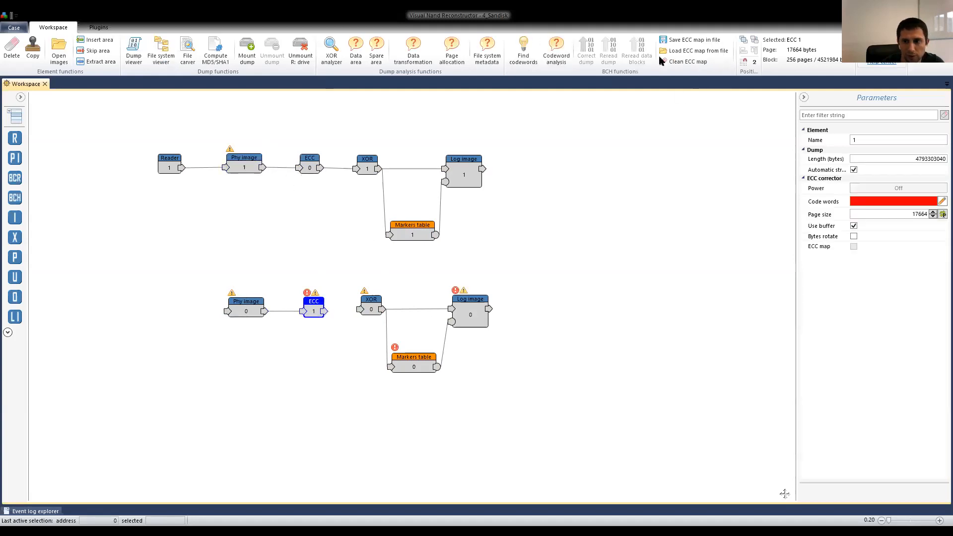
left_click(523, 50)
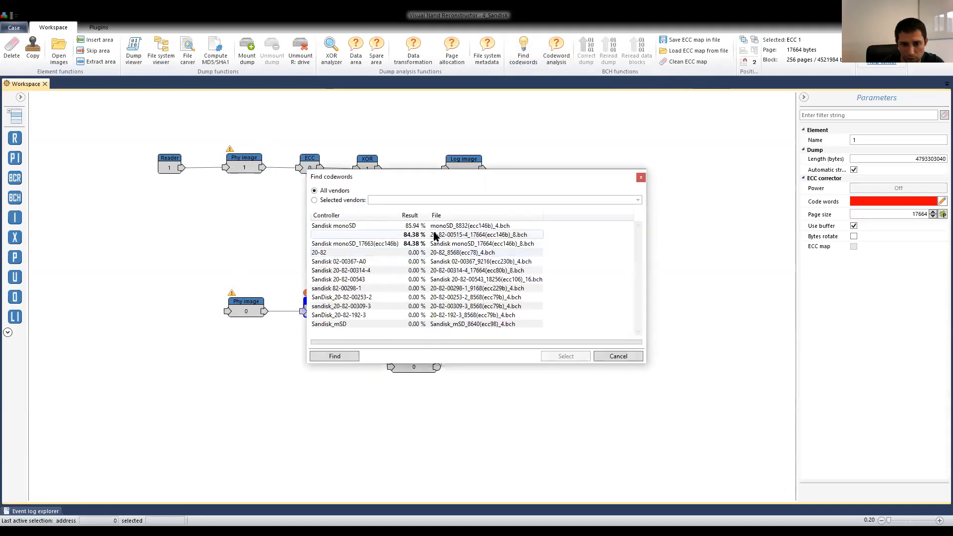
left_click(435, 235)
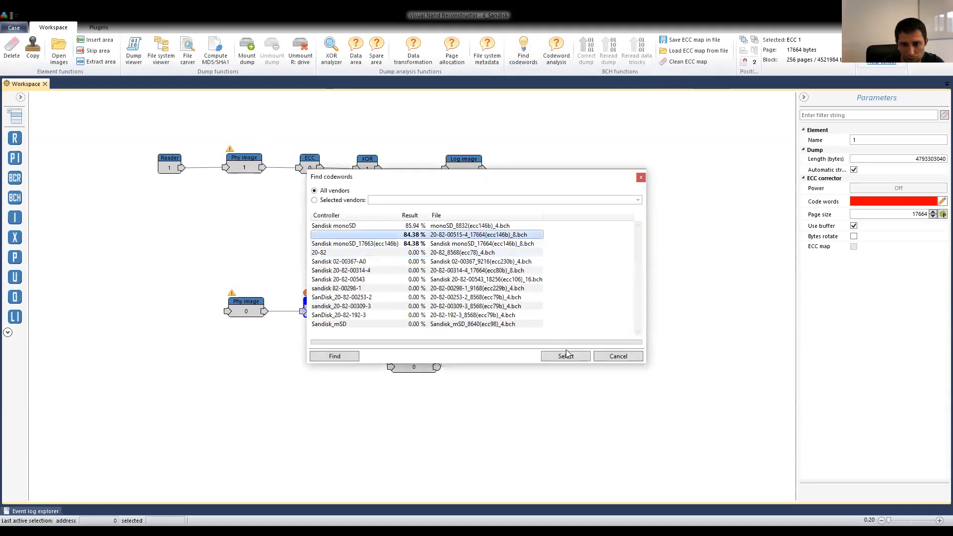
left_click(508, 298)
left_click_drag(325, 311, 360, 310)
Create the logical image list for Markers table 0 with the Auto option on.
left_click(412, 362)
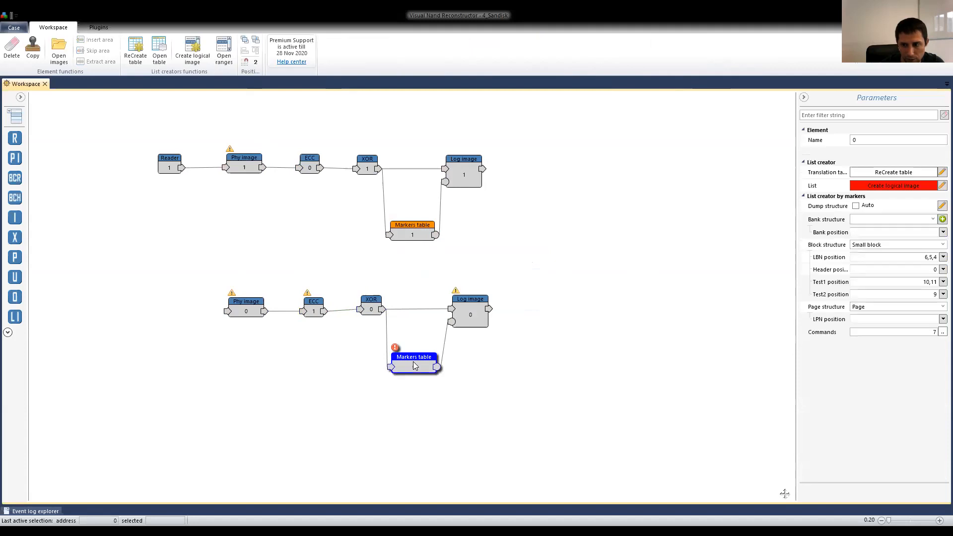
left_click(886, 186)
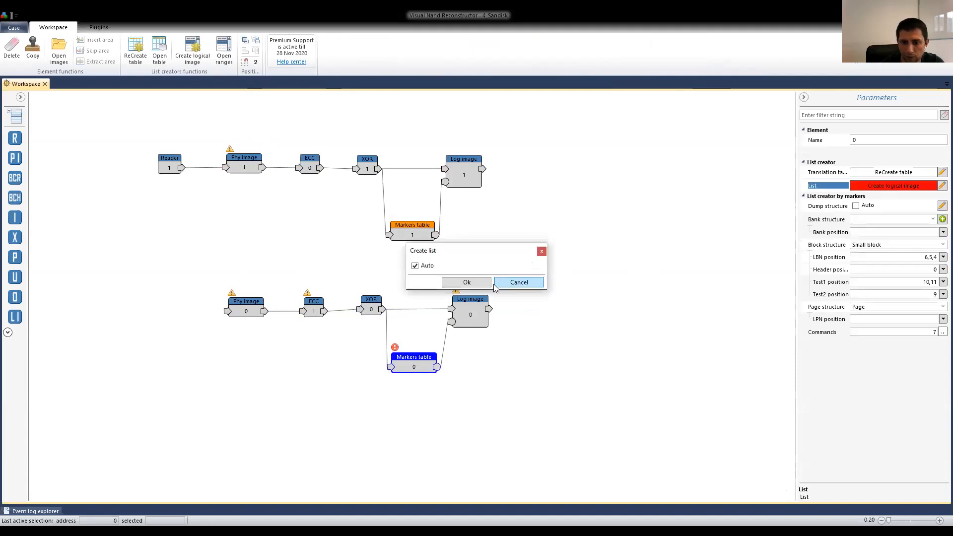
left_click(466, 282)
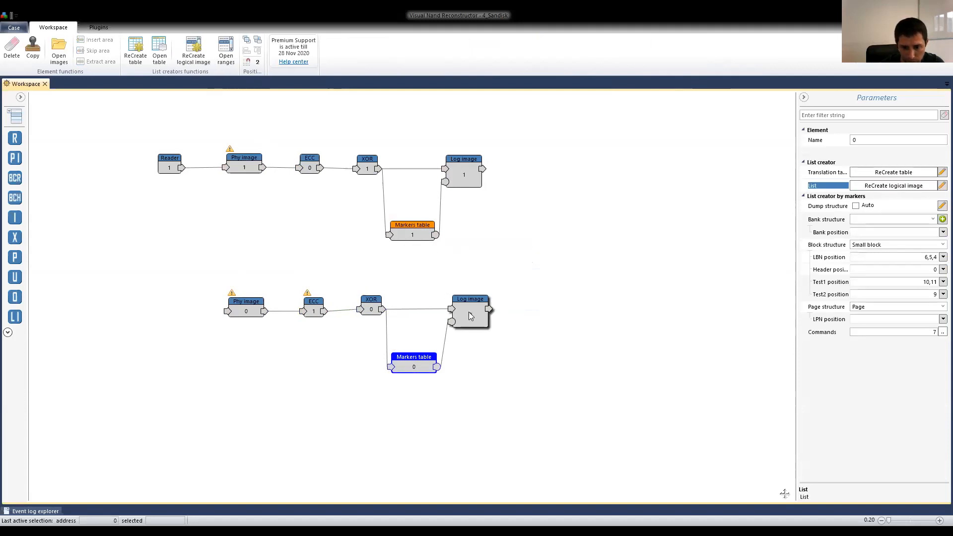
Turn on the ECC map of ECC 1 and check the codeword status of the second chain's dump.
left_click(468, 312)
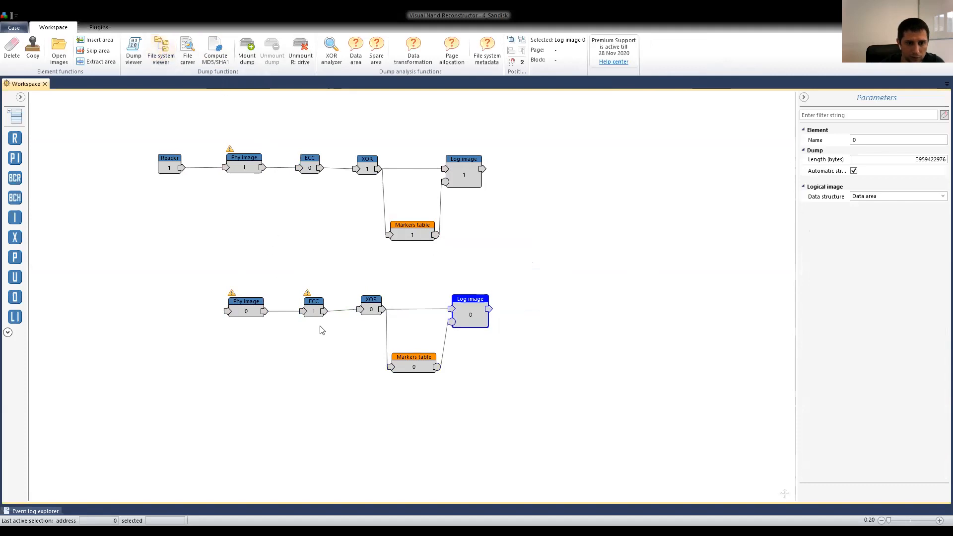
left_click(313, 309)
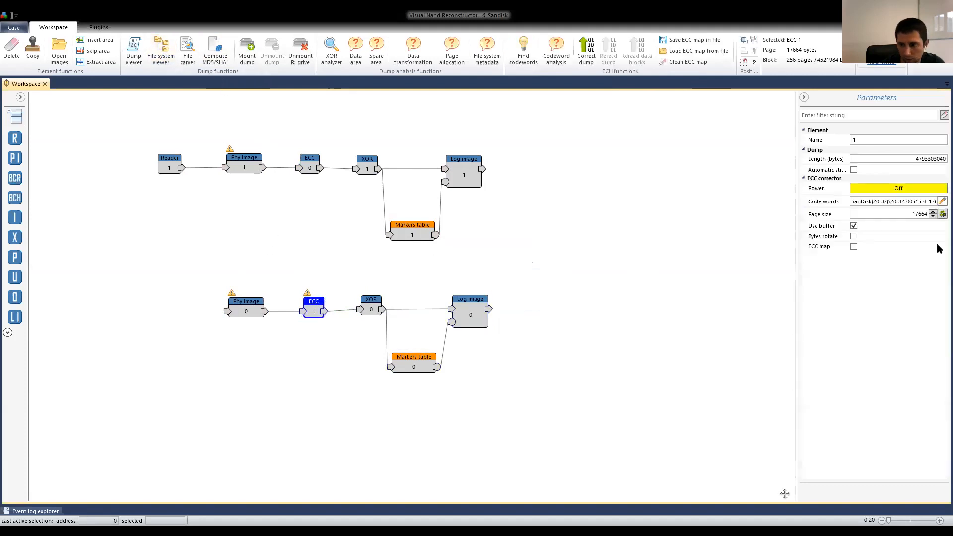
left_click(853, 247)
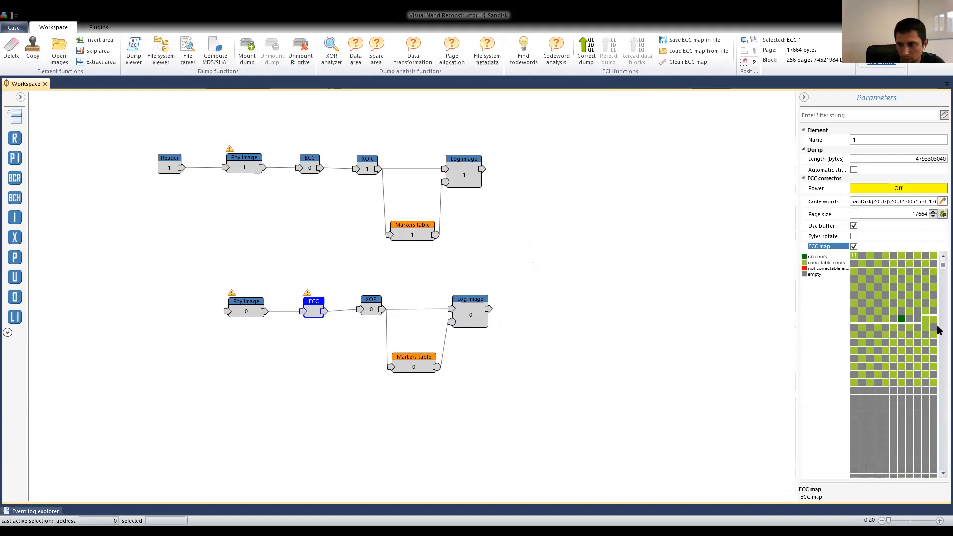
left_click(412, 359)
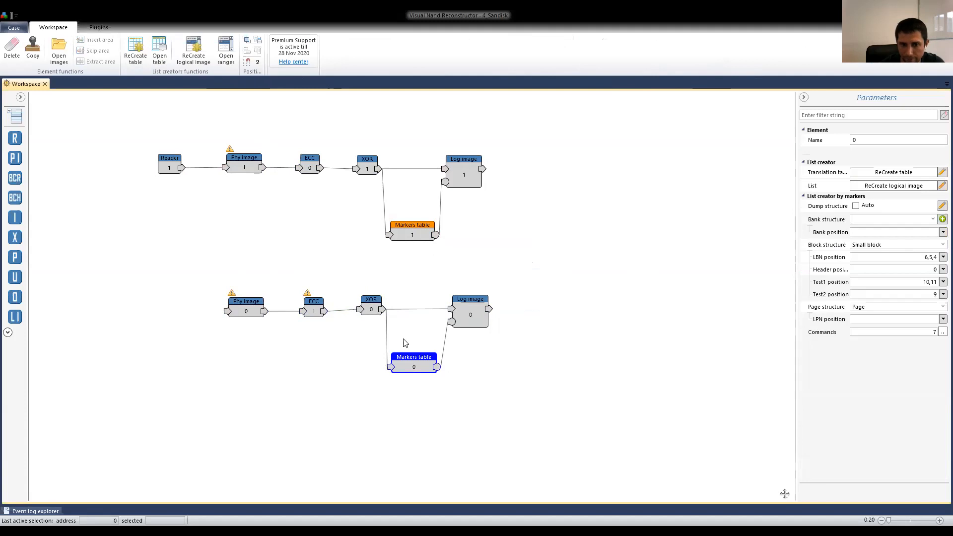
left_click(243, 305)
left_click(310, 306)
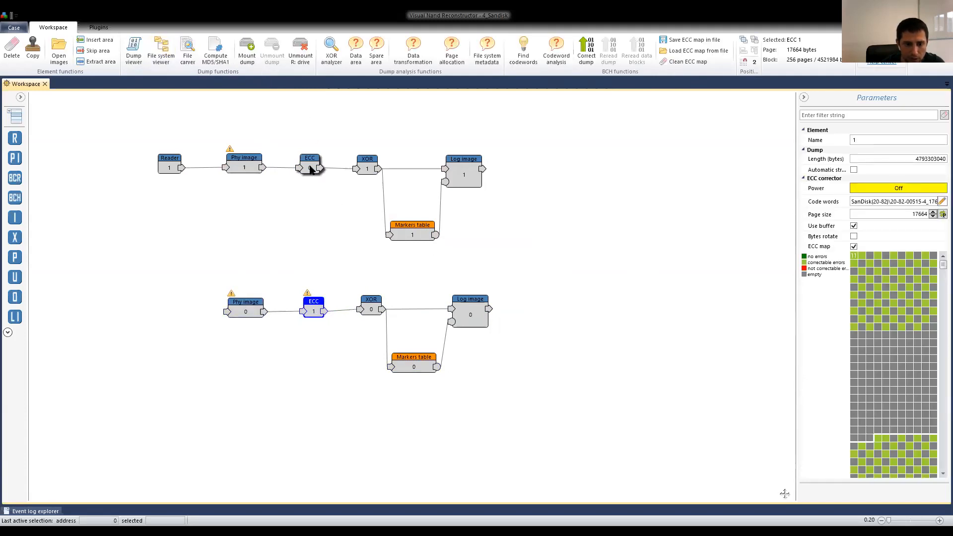
Open the file system view of Log image 0, then expand the GPT partitions and the Volume5 /data volume.
left_click(469, 312)
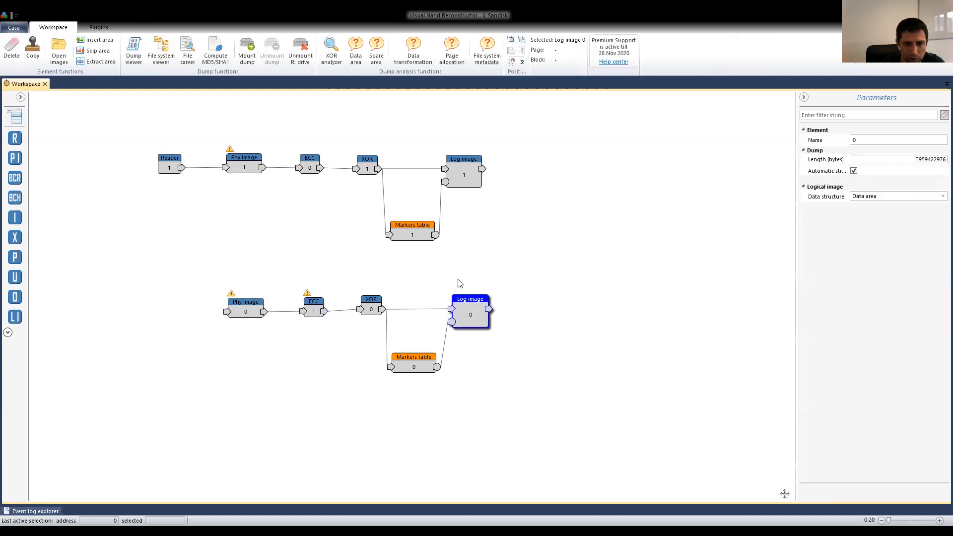
left_click(161, 54)
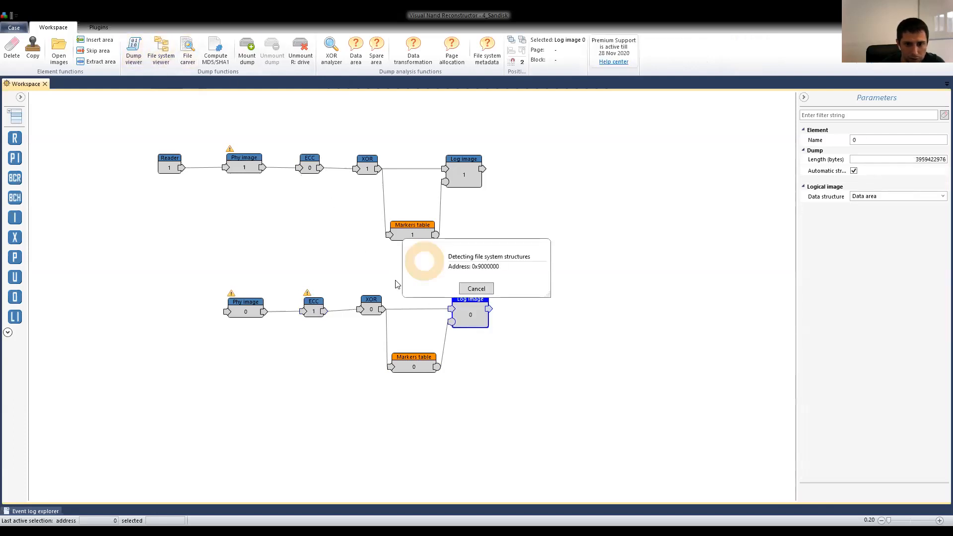
left_click(9, 113)
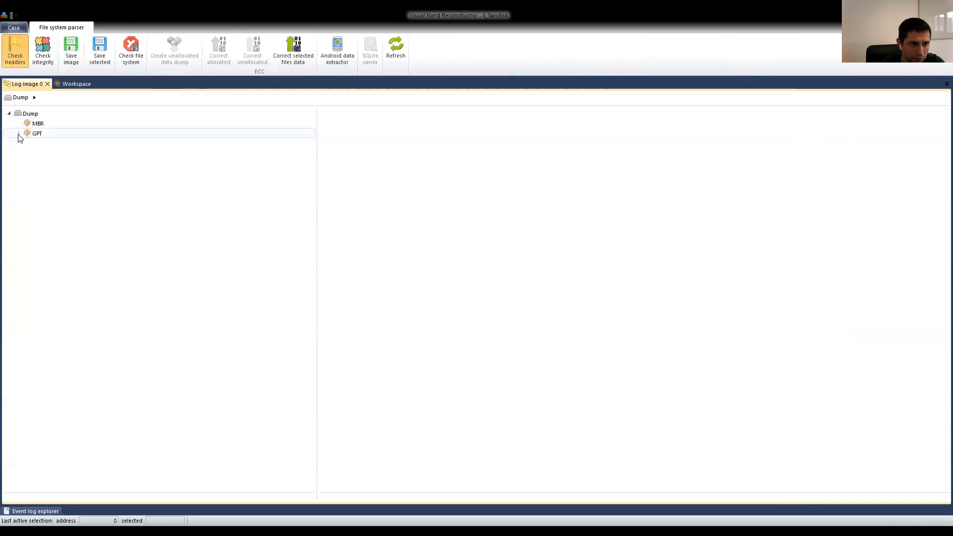
left_click(18, 133)
double_click(113, 193)
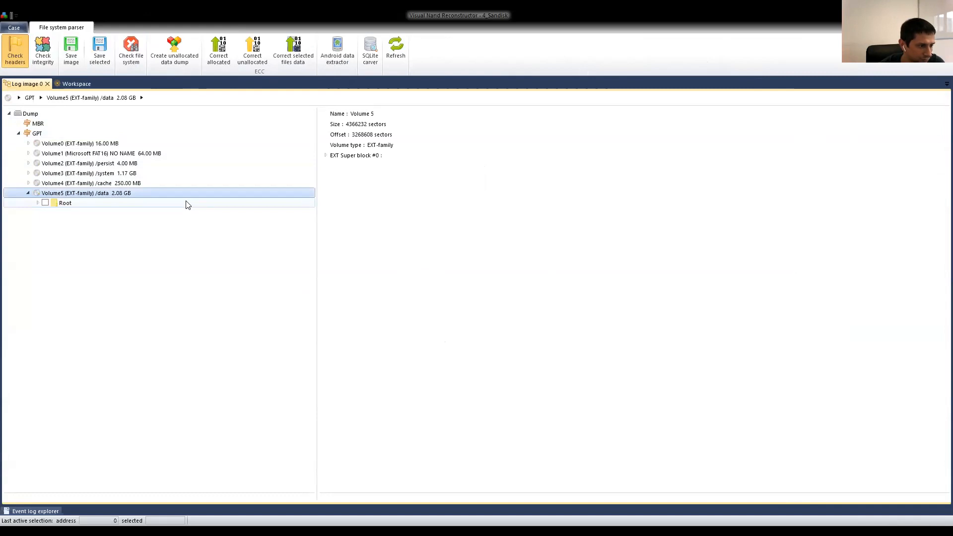
Browse the Root folder of the Volume5 /data volume, then close the Log image 0 view and return to the workspace.
left_click(76, 204)
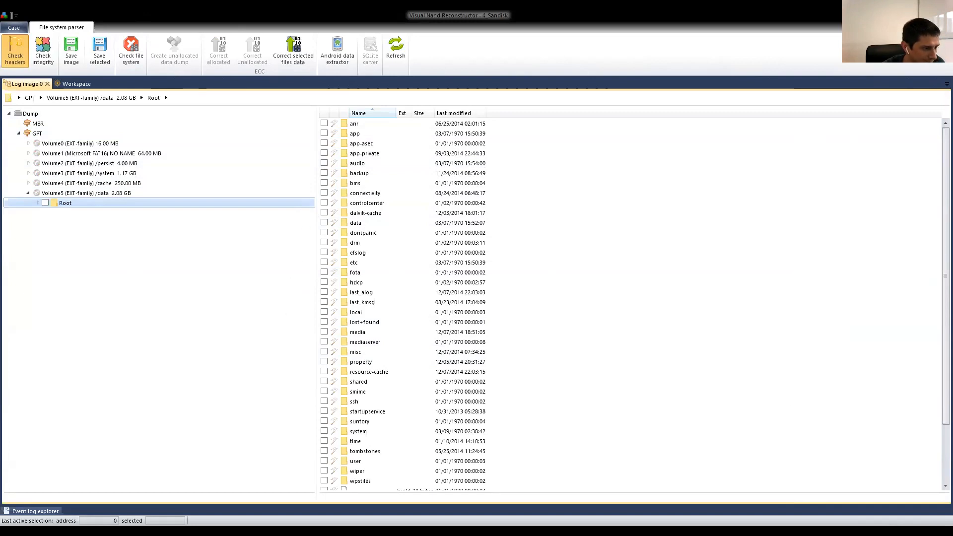
left_click(71, 85)
left_click(40, 84)
left_click(48, 84)
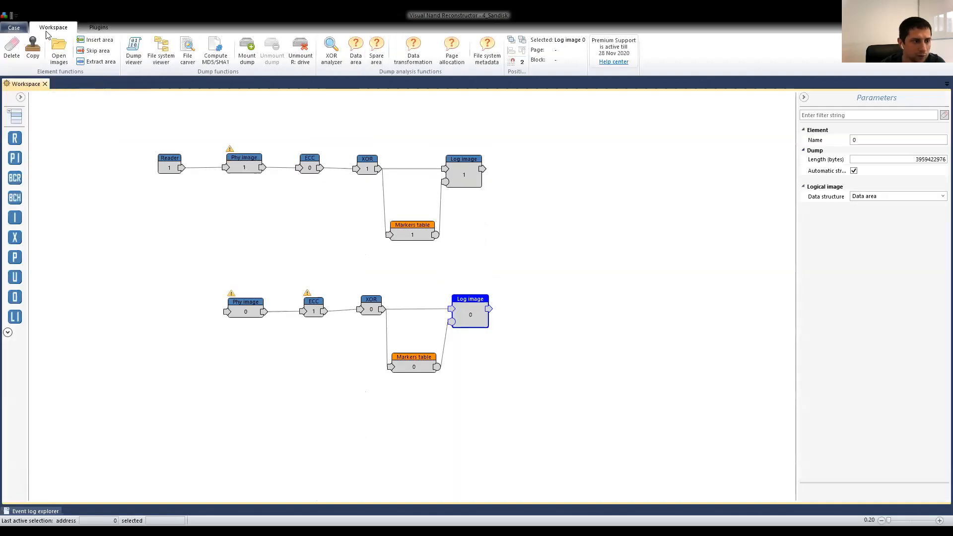
Open the pavl new case from D:\15. VNR cases and load its markers list from Markers table 0.xml.
left_click(14, 29)
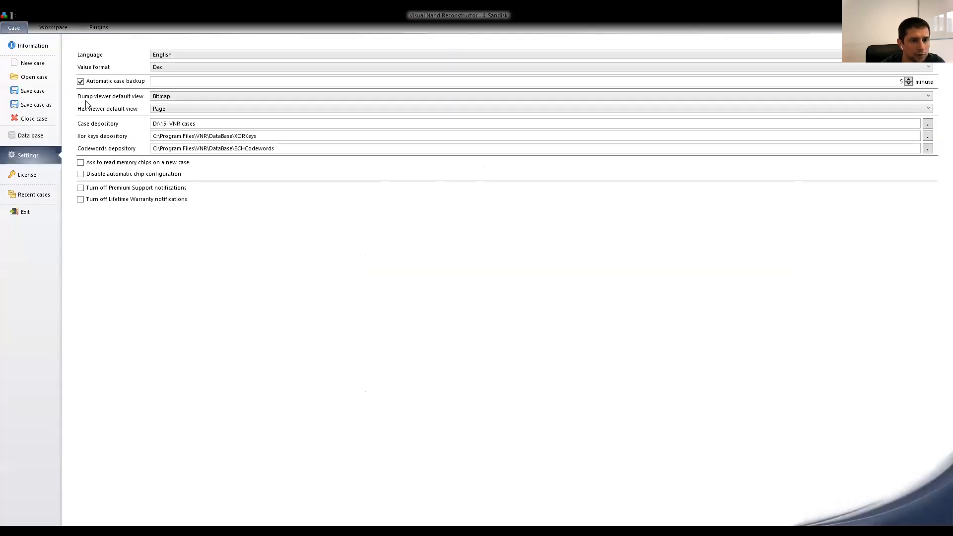
left_click(39, 78)
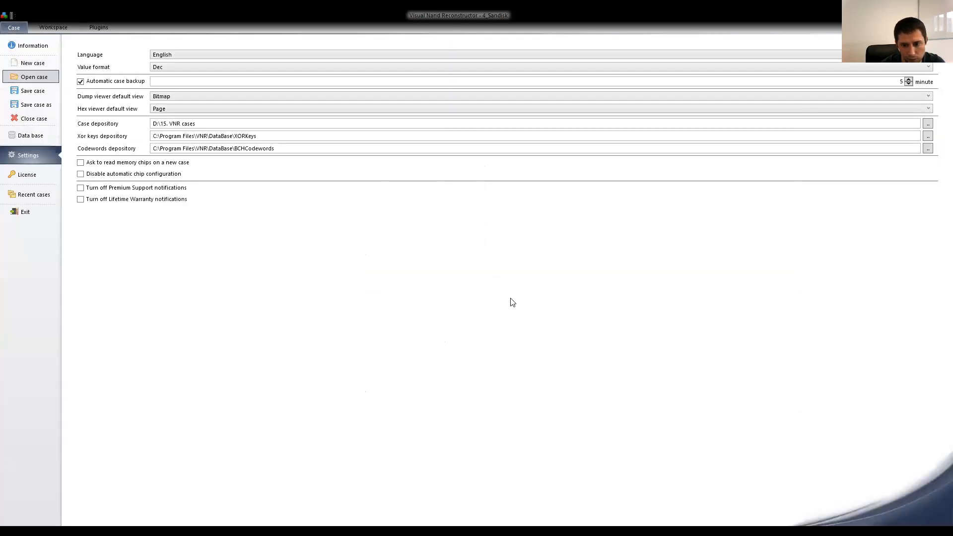
left_click(512, 297)
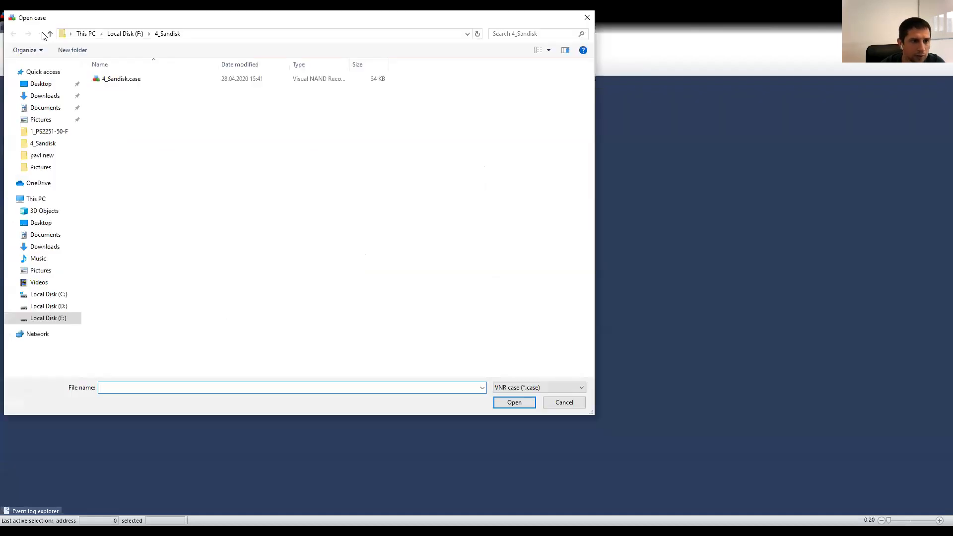
left_click(50, 33)
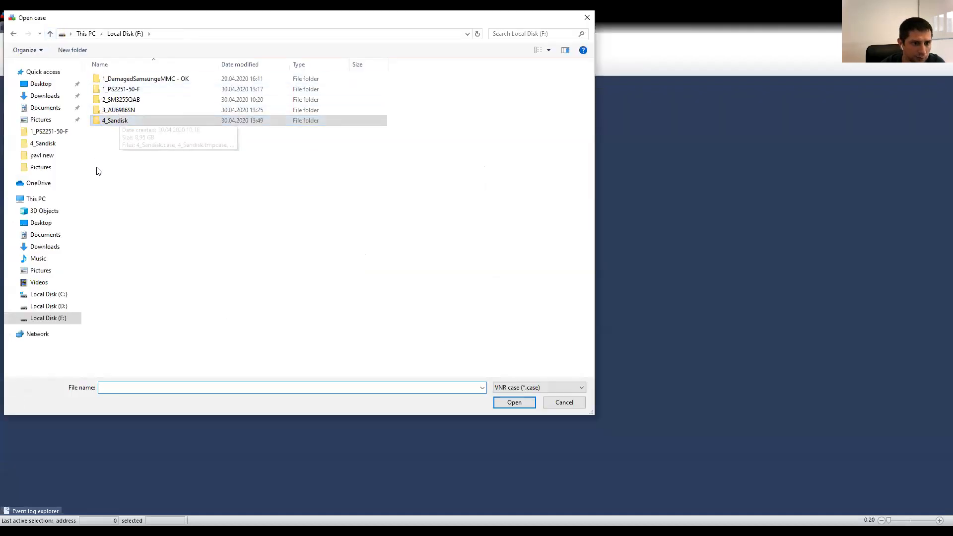
left_click(50, 306)
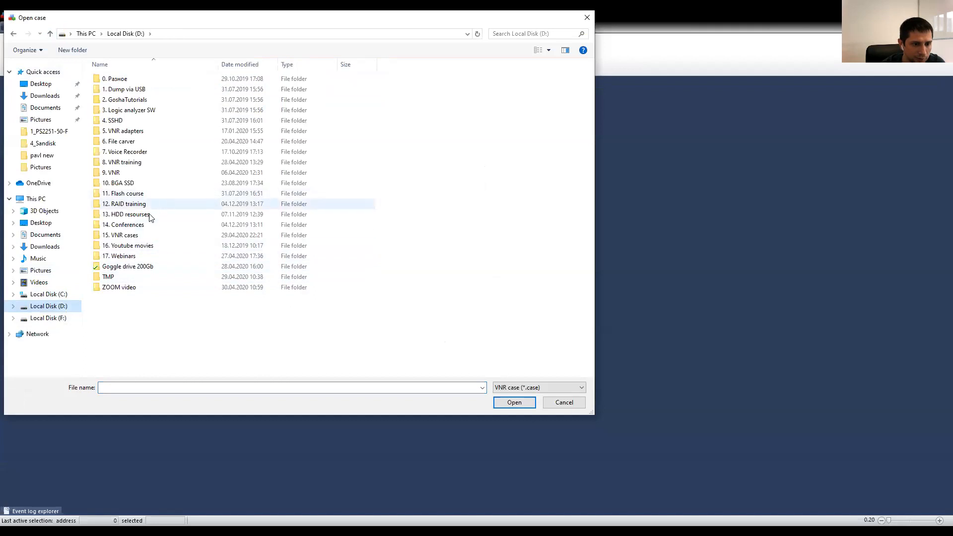
double_click(138, 236)
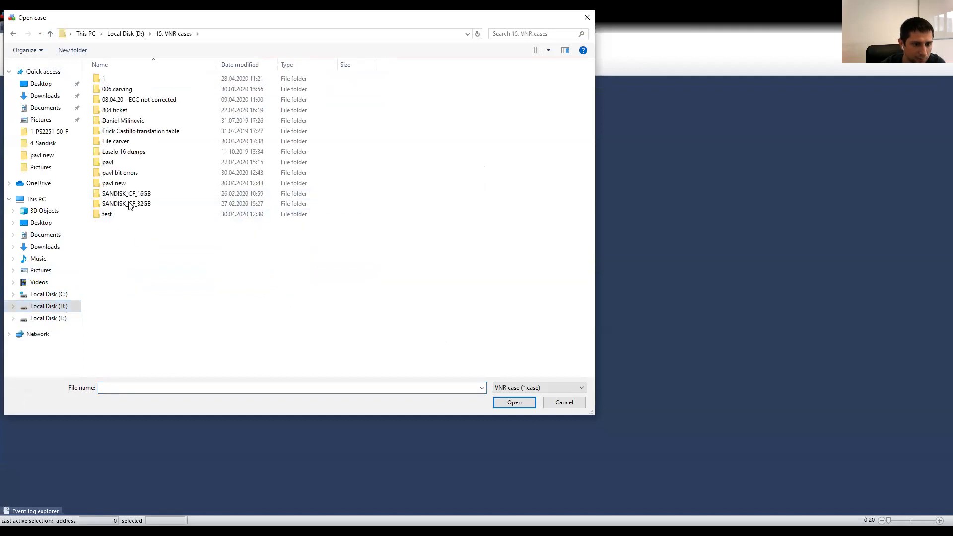
double_click(124, 173)
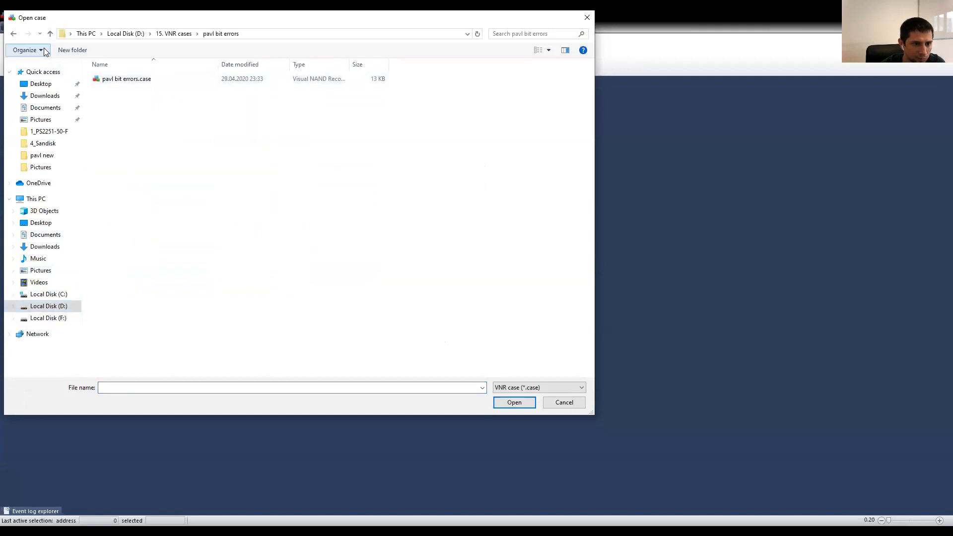
left_click(50, 33)
double_click(124, 193)
double_click(125, 100)
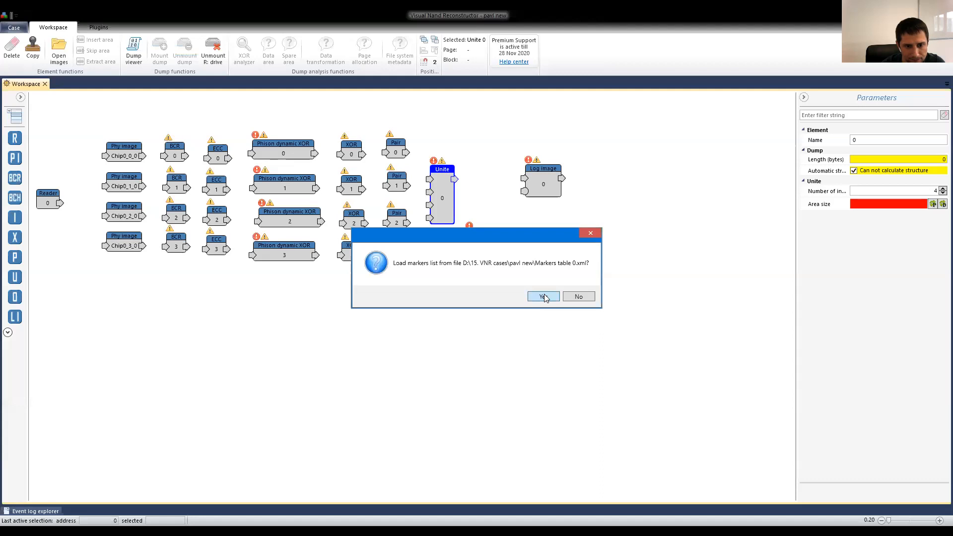
left_click(543, 296)
Turn on the ECC map of ECC 0 in the first chain.
left_click_drag(290, 294, 320, 400)
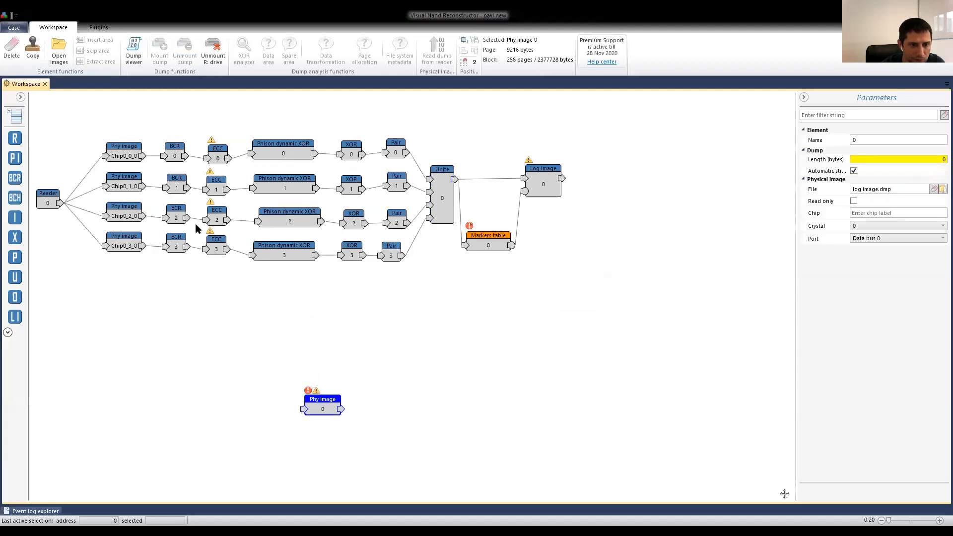
left_click(205, 157)
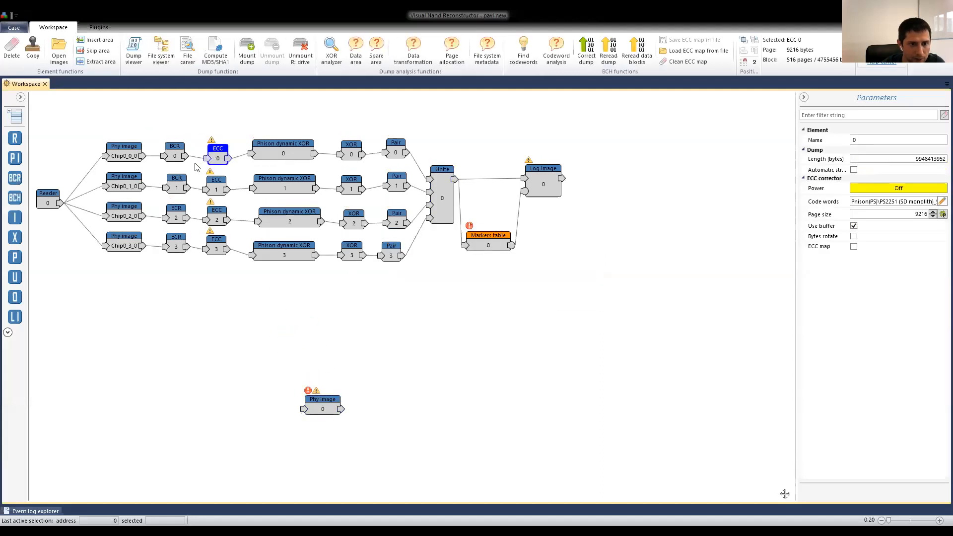
left_click(854, 248)
left_click(854, 247)
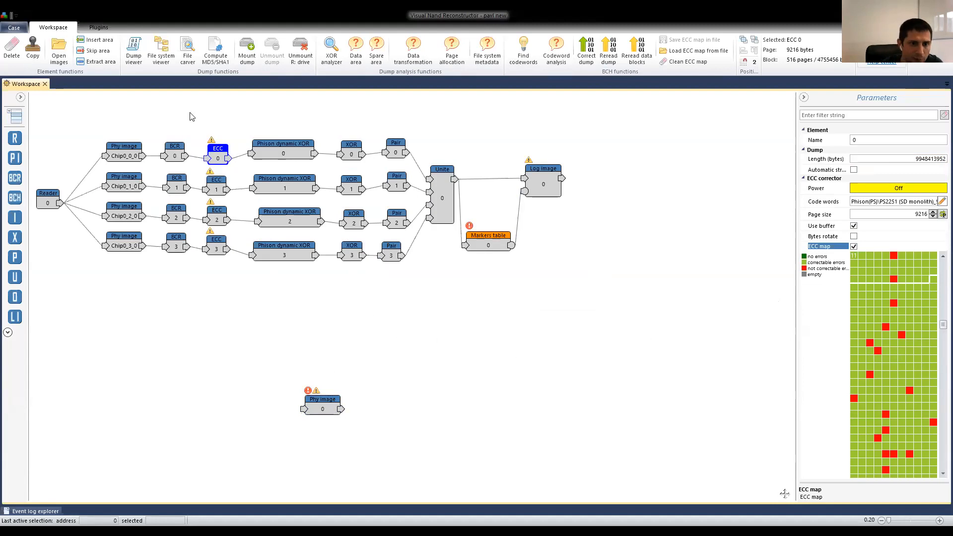
Examine the parameters of the ECC elements in the parallel chains, ending on the ECC map of ECC 0.
left_click_drag(190, 110, 236, 290)
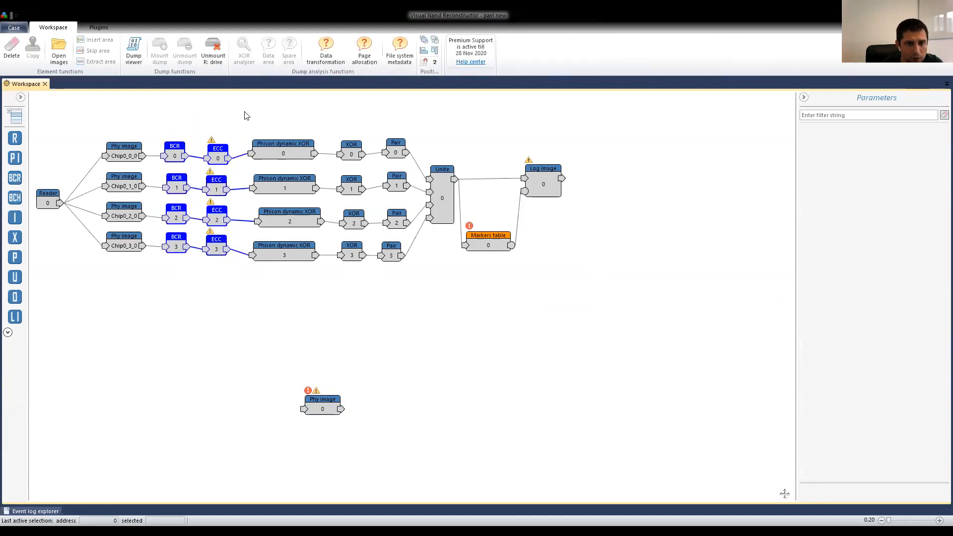
left_click(238, 147)
left_click(225, 154)
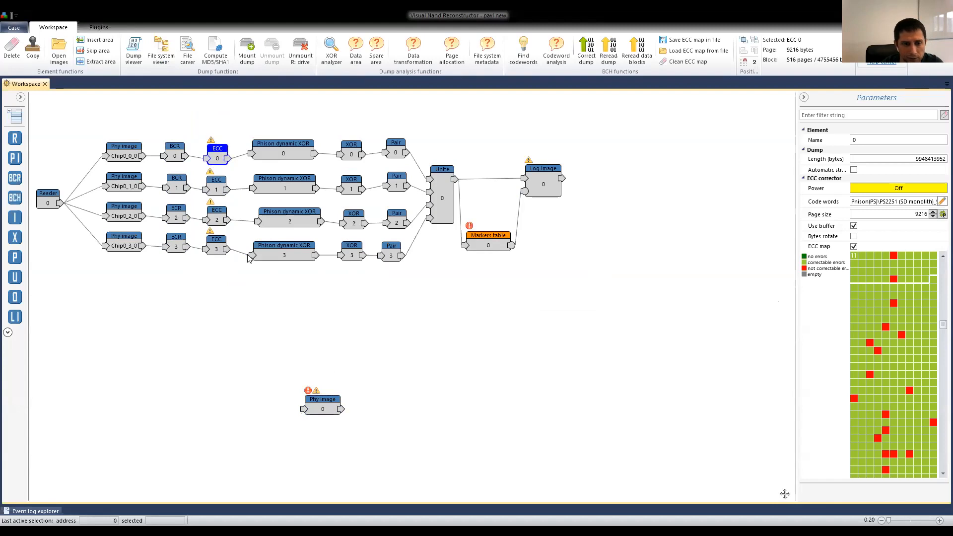
left_click(218, 188)
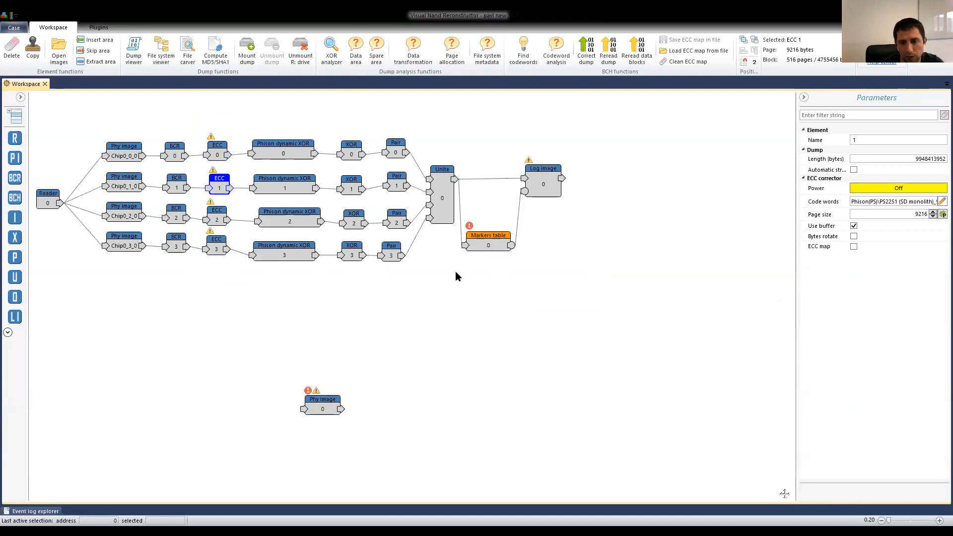
left_click_drag(185, 242, 138, 251)
left_click(216, 248)
left_click(219, 188)
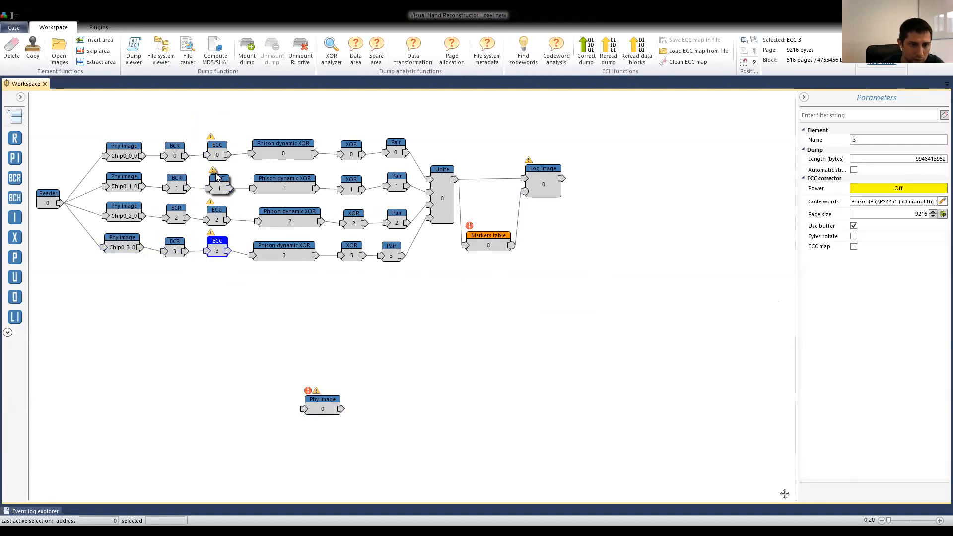
left_click(217, 152)
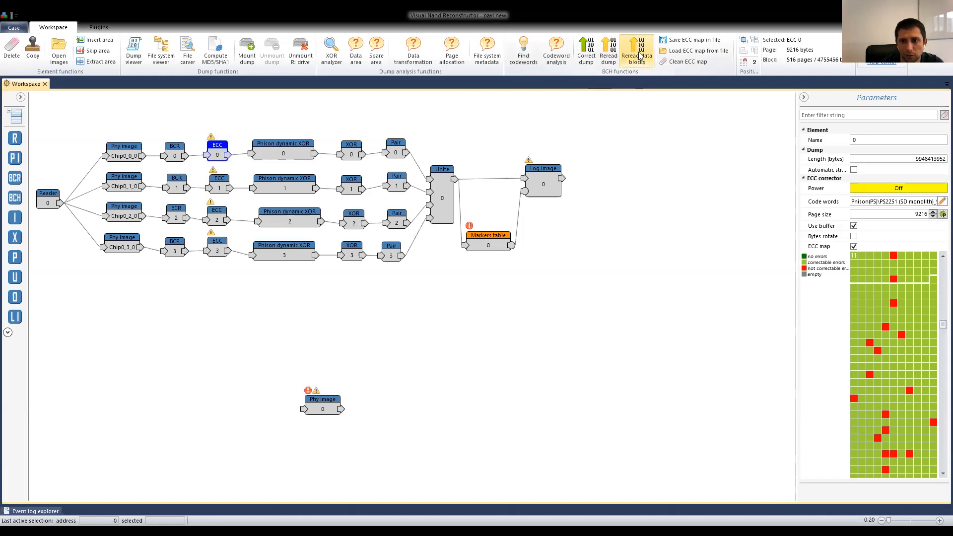
Check which functions are available for ECC 0 to ECC 3 selected together compared with each one selected alone.
left_click_drag(197, 114, 239, 286)
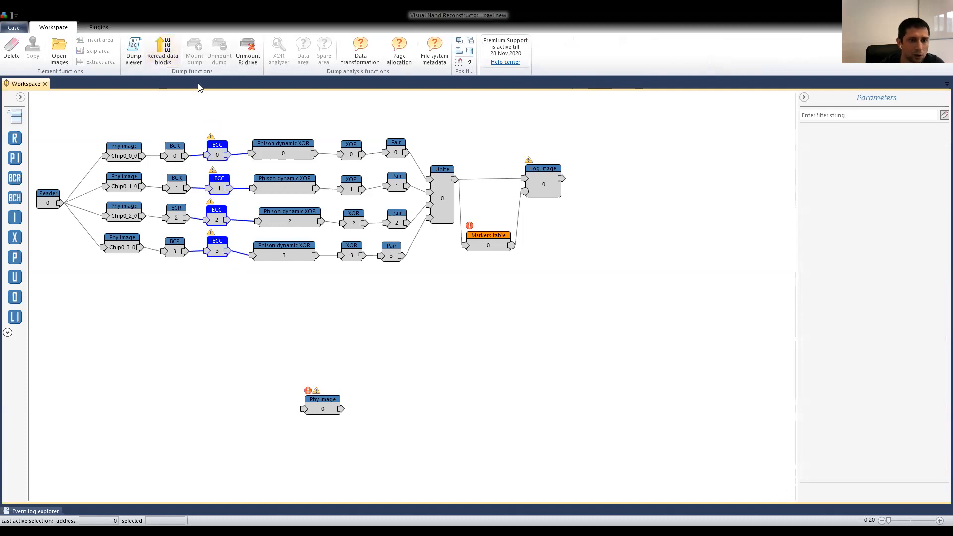
left_click(163, 52)
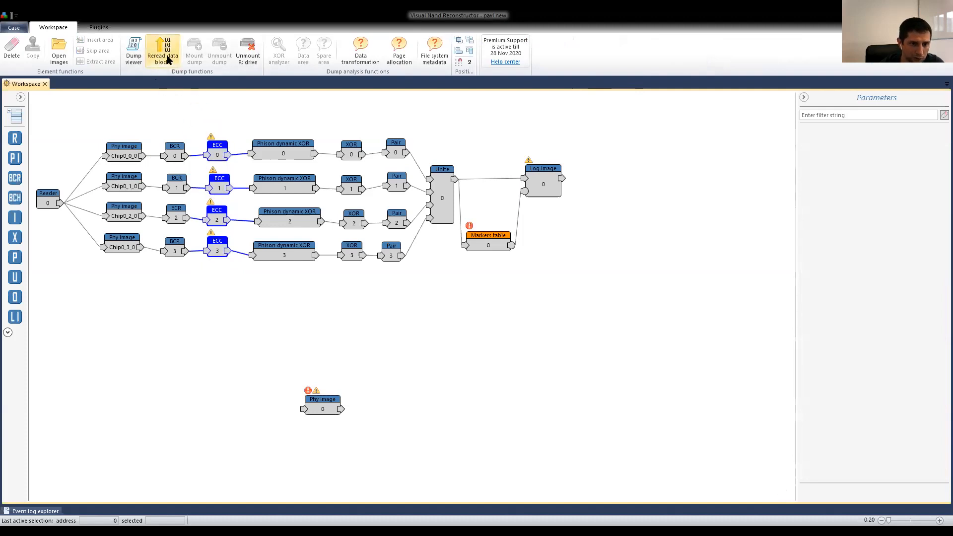
left_click(218, 152)
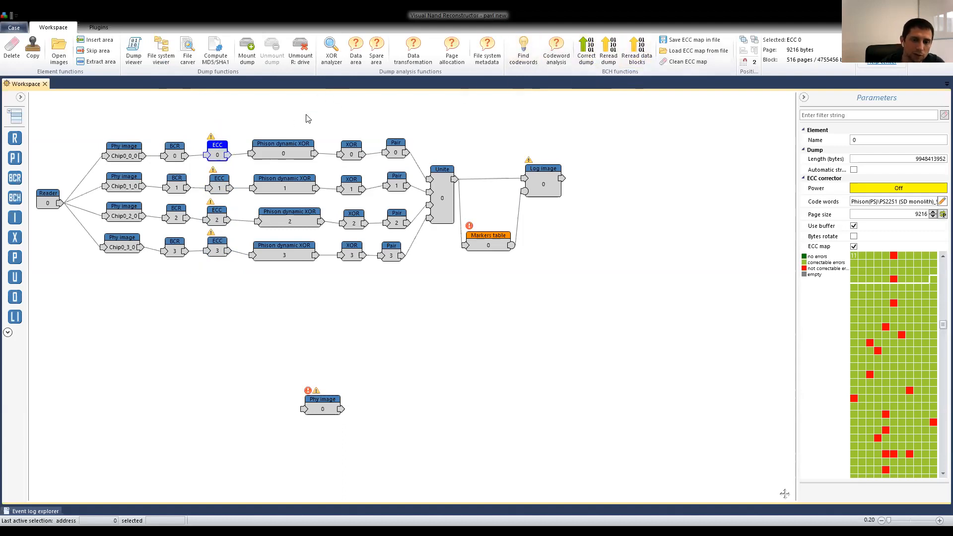
left_click(219, 188)
left_click(217, 219)
Select ECC 0 to ECC 3 together and open Reread by ECC for all four.
left_click_drag(197, 119, 245, 286)
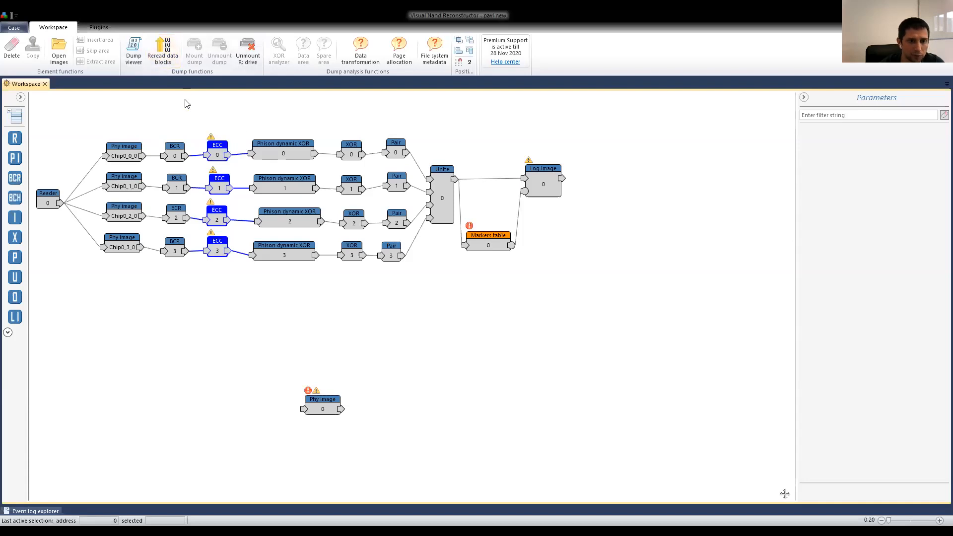
left_click(162, 48)
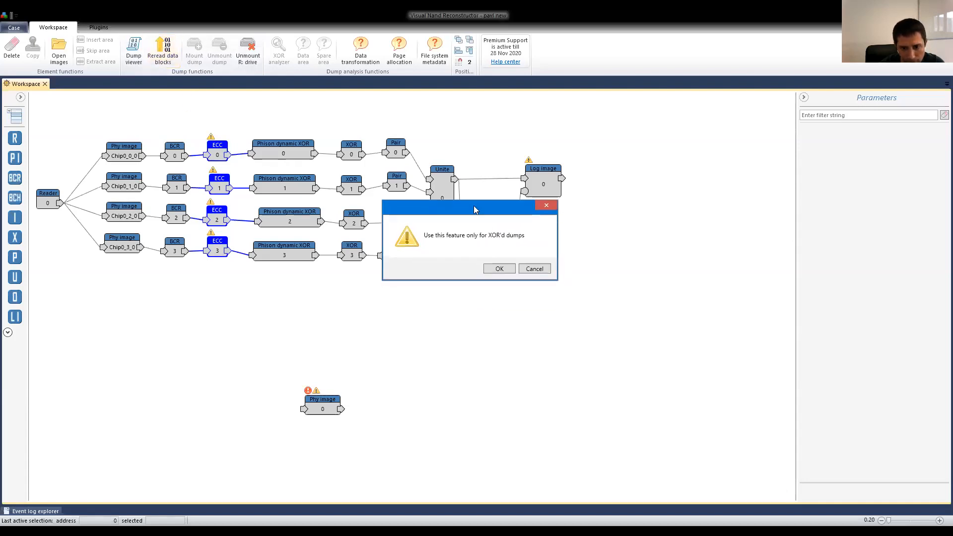
left_click(542, 268)
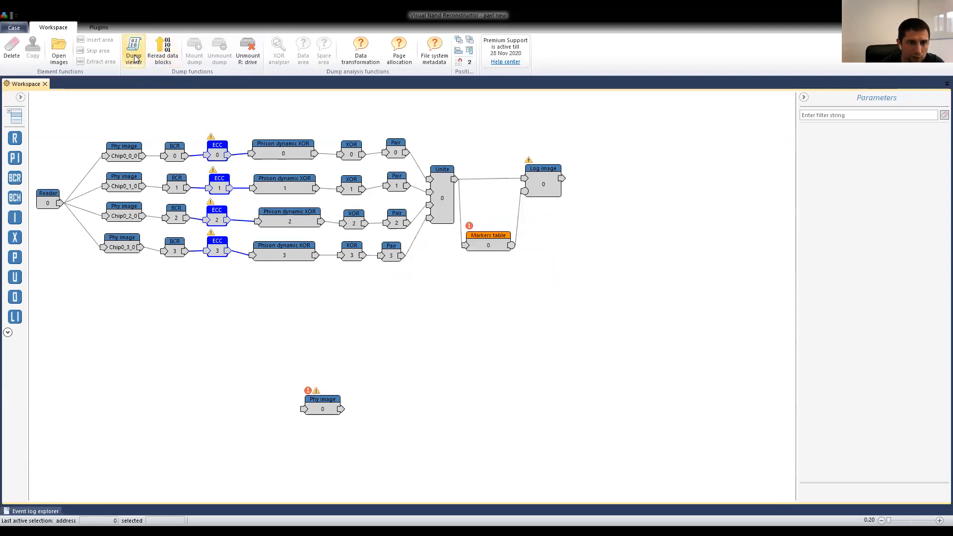
left_click(172, 57)
left_click(506, 296)
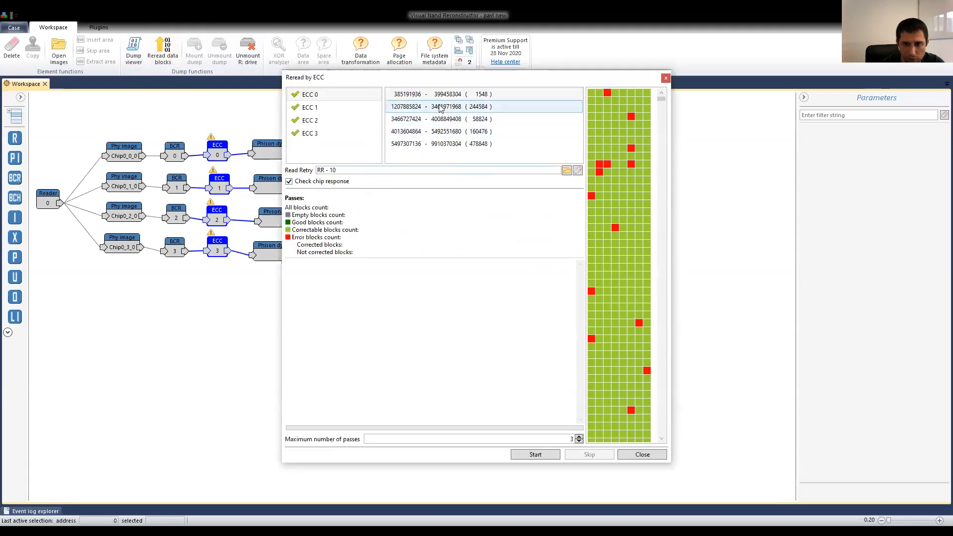
Start the reread with Read Retry RR - 10, chip response checking and a maximum of 3 passes, and move its window aside.
left_click(342, 101)
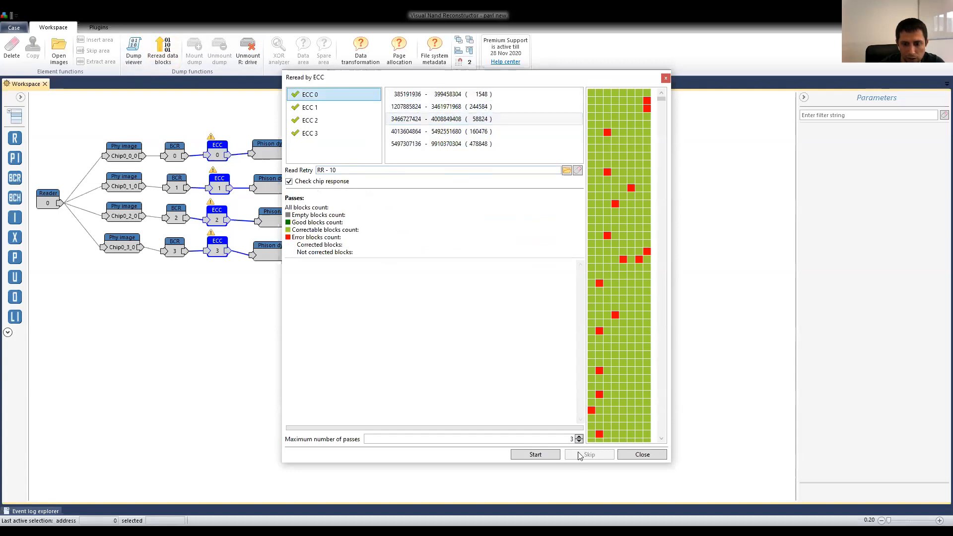
left_click(543, 454)
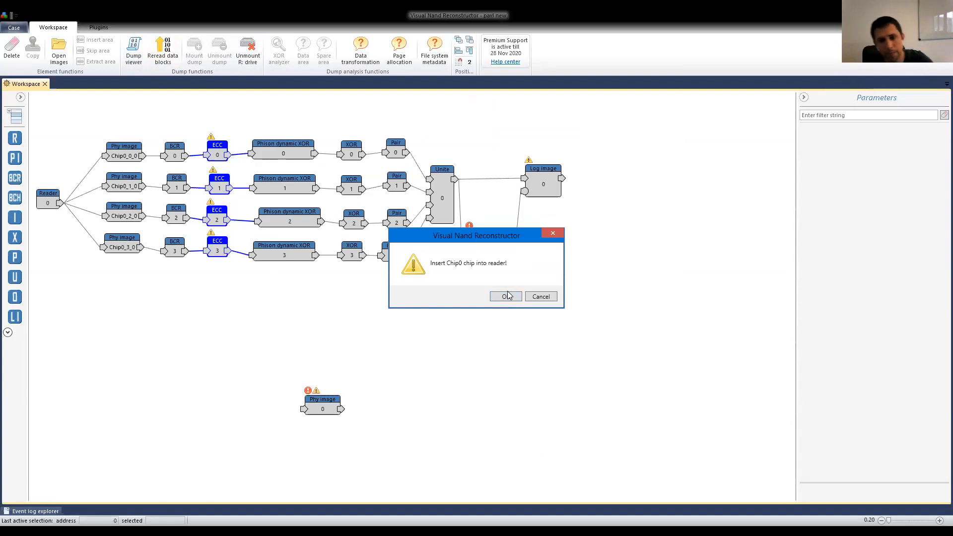
left_click(510, 295)
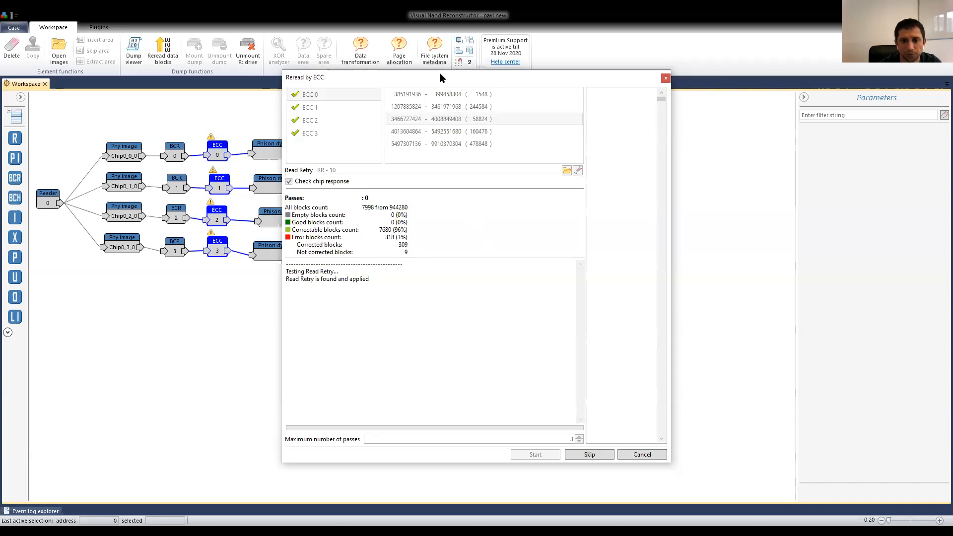
left_click_drag(440, 74, 565, 79)
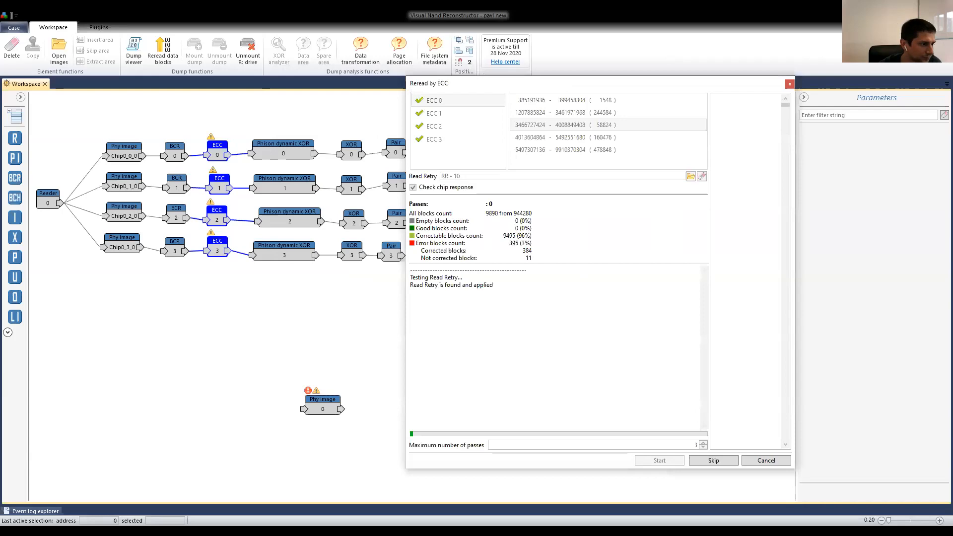